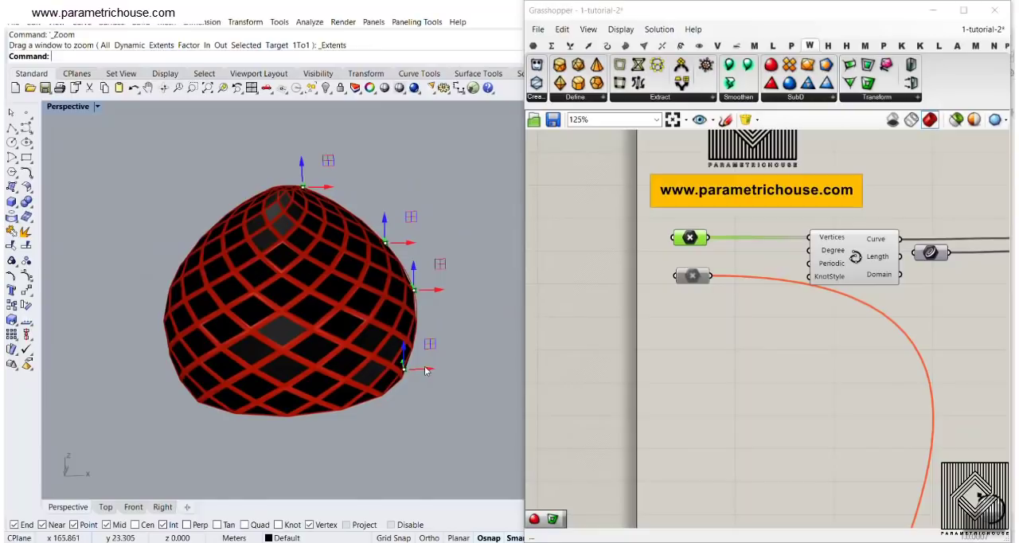
Pull the dome's lowest profile point inward and switch the active input by disabling the upper Point parameter and enabling the lower one
{"action": "mouse_move", "coordinate": [426, 369]}
{"action": "left_mouse_down"}
{"action": "mouse_move", "coordinate": [498, 367]}
{"action": "mouse_move", "coordinate": [410, 365]}
{"action": "left_mouse_up"}
{"action": "right_click", "coordinate": [686, 238]}
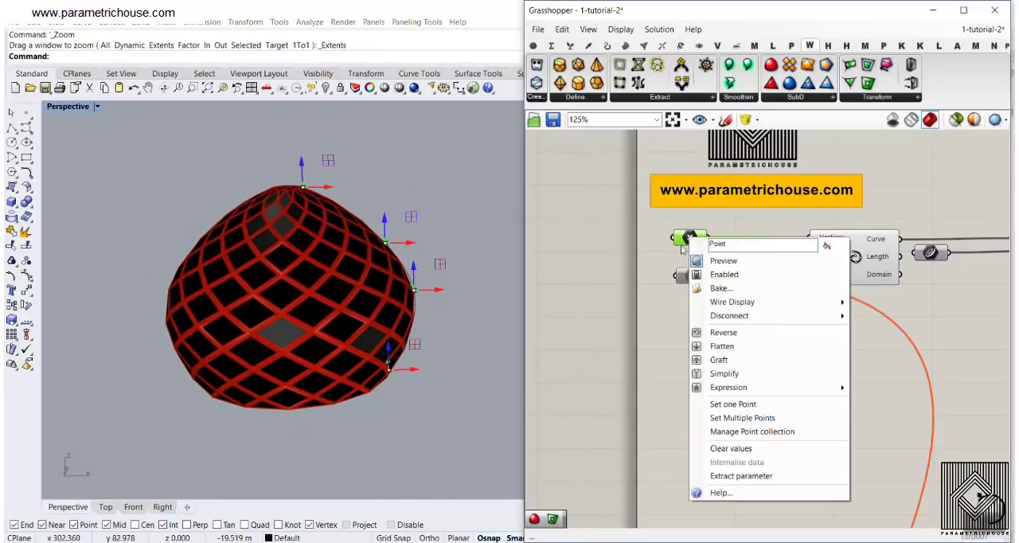
{"action": "left_click", "coordinate": [723, 271]}
{"action": "right_click", "coordinate": [690, 276]}
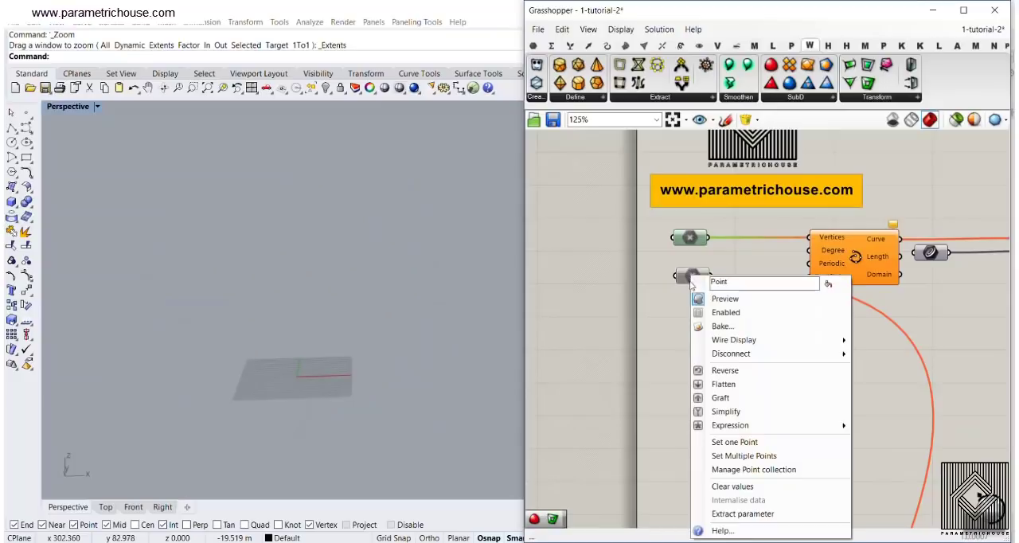
{"action": "left_click", "coordinate": [723, 312]}
{"action": "left_click", "coordinate": [692, 276]}
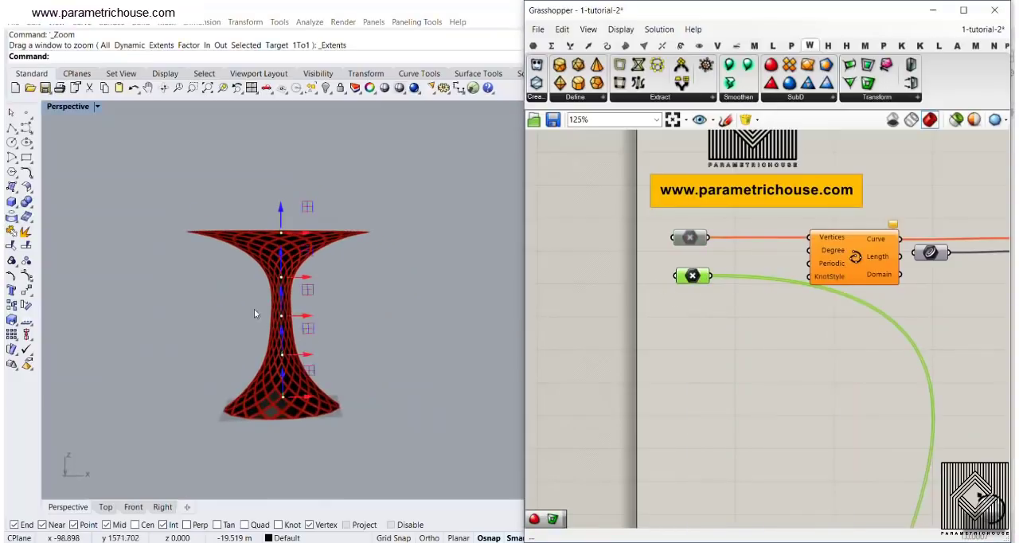
Examine the hourglass-shaped diamond lattice and its profile points from several sides
{"action": "scroll", "coordinate": [265, 288], "scroll_direction": "up", "scroll_amount": 5}
{"action": "mouse_move", "coordinate": [254, 308]}
{"action": "right_mouse_down"}
{"action": "mouse_move", "coordinate": [266, 289]}
{"action": "mouse_move", "coordinate": [318, 300]}
{"action": "mouse_move", "coordinate": [236, 307]}
{"action": "right_mouse_up"}
{"action": "scroll", "coordinate": [317, 301], "scroll_direction": "down", "scroll_amount": 5}
{"action": "scroll", "coordinate": [217, 322], "scroll_direction": "up", "scroll_amount": 3}
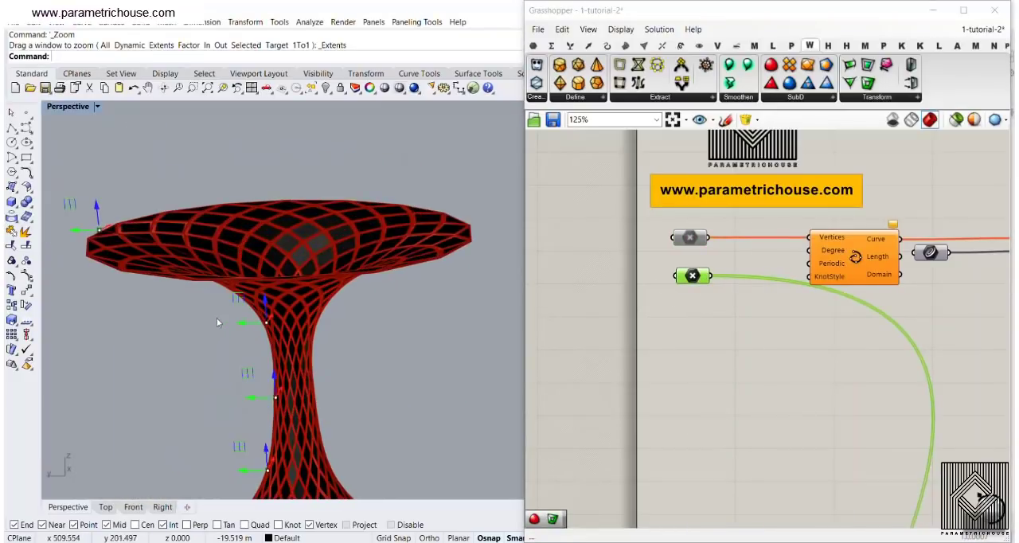
{"action": "mouse_move", "coordinate": [232, 324]}
{"action": "left_mouse_down"}
{"action": "mouse_move", "coordinate": [164, 327]}
{"action": "mouse_move", "coordinate": [214, 330]}
{"action": "left_mouse_up"}
{"action": "right_click_drag", "start_coordinate": [214, 331], "coordinate": [255, 338]}
{"action": "scroll", "coordinate": [255, 338], "scroll_direction": "down", "scroll_amount": 4}
{"action": "scroll", "coordinate": [263, 380], "scroll_direction": "up", "scroll_amount": 2}
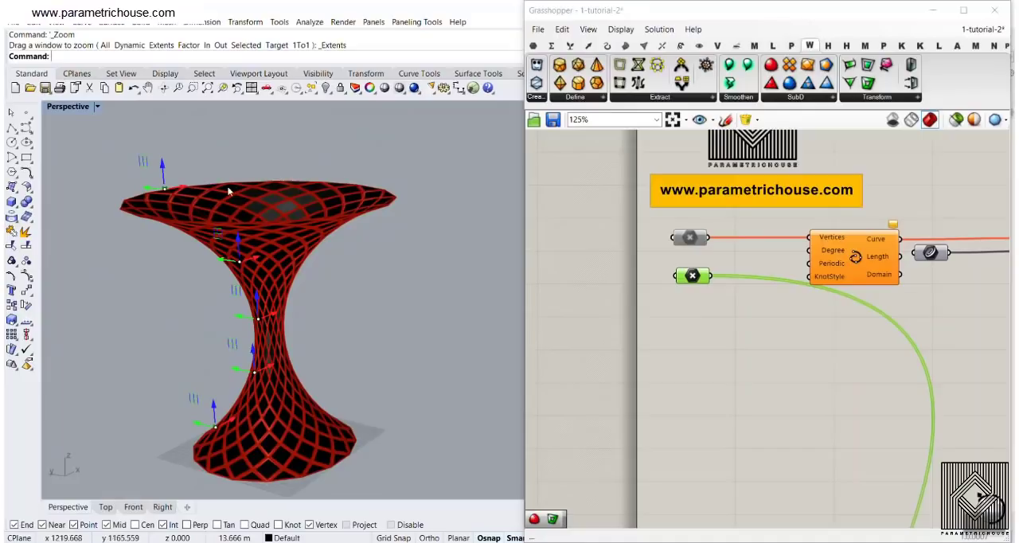
{"action": "right_click_drag", "start_coordinate": [293, 252], "coordinate": [268, 288]}
Examine the lattice panels along the surface seam up close, together with the Tri Panels part of the definition
{"action": "scroll", "coordinate": [182, 210], "scroll_direction": "up", "scroll_amount": 5}
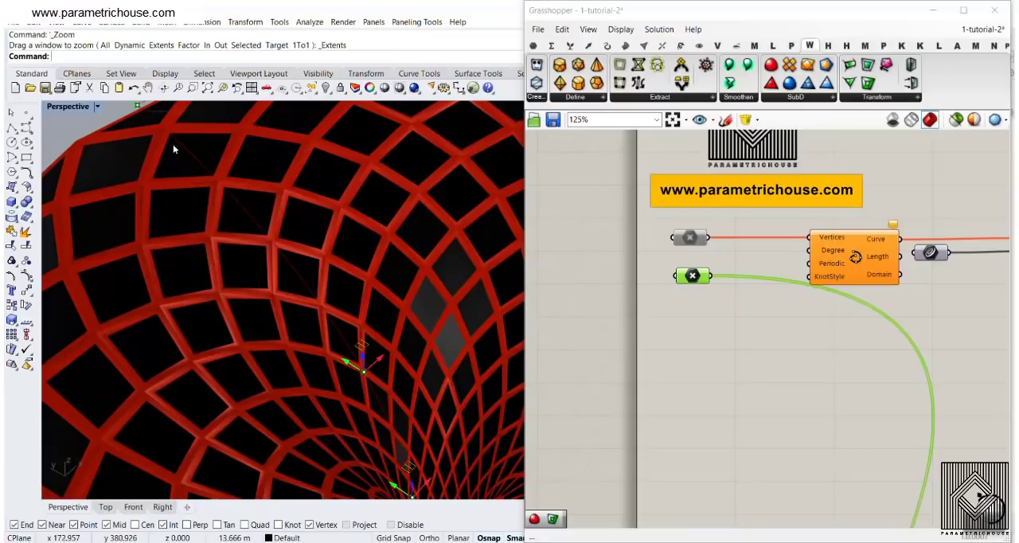
{"action": "scroll", "coordinate": [727, 271], "scroll_direction": "down", "scroll_amount": 5}
{"action": "scroll", "coordinate": [681, 256], "scroll_direction": "up", "scroll_amount": 6}
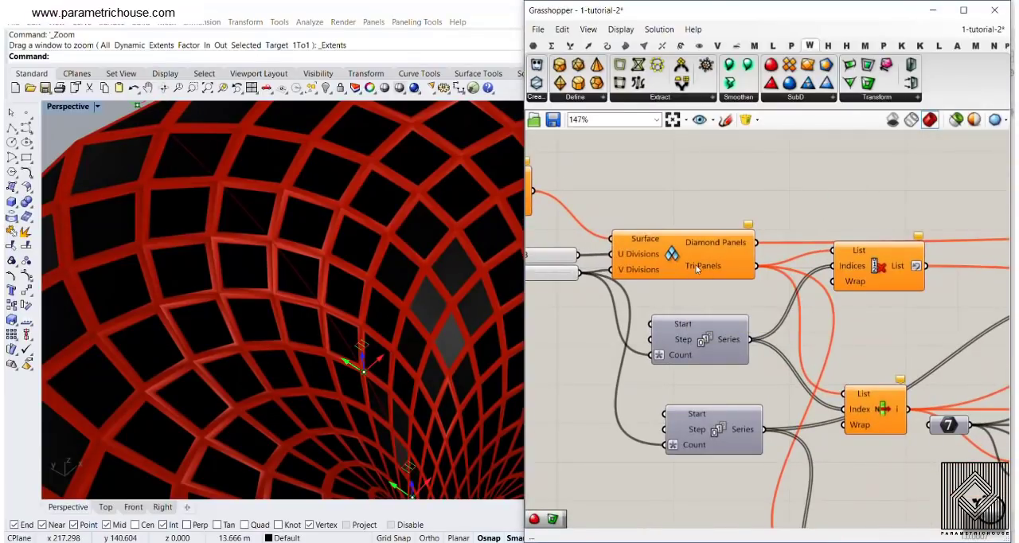
{"action": "scroll", "coordinate": [205, 191], "scroll_direction": "up", "scroll_amount": 3}
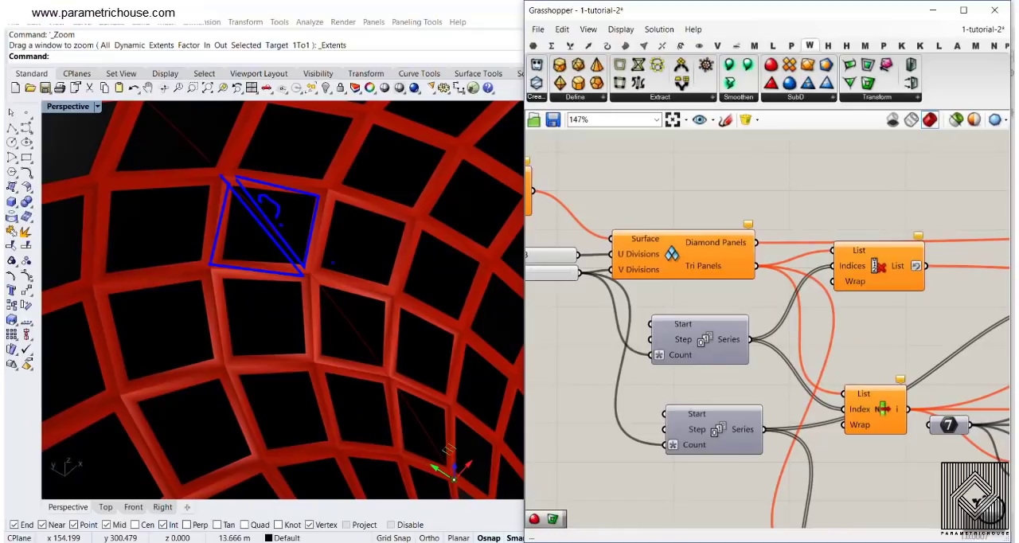
{"action": "key", "text": "Escape"}
{"action": "scroll", "coordinate": [305, 254], "scroll_direction": "down", "scroll_amount": 8}
{"action": "mouse_move", "coordinate": [305, 267]}
{"action": "right_mouse_down"}
{"action": "mouse_move", "coordinate": [267, 205]}
{"action": "mouse_move", "coordinate": [329, 269]}
{"action": "right_mouse_up"}
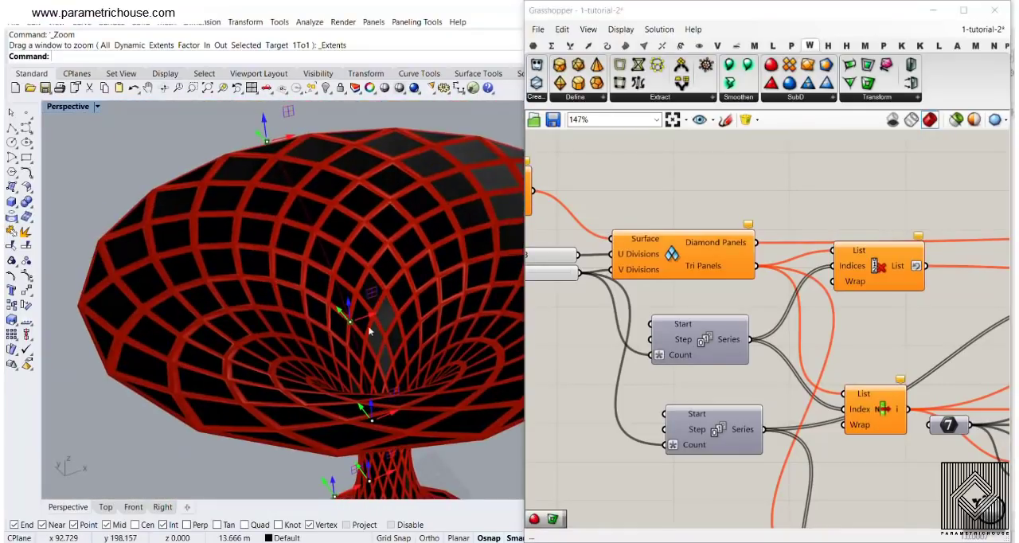
{"action": "scroll", "coordinate": [369, 331], "scroll_direction": "up", "scroll_amount": 5}
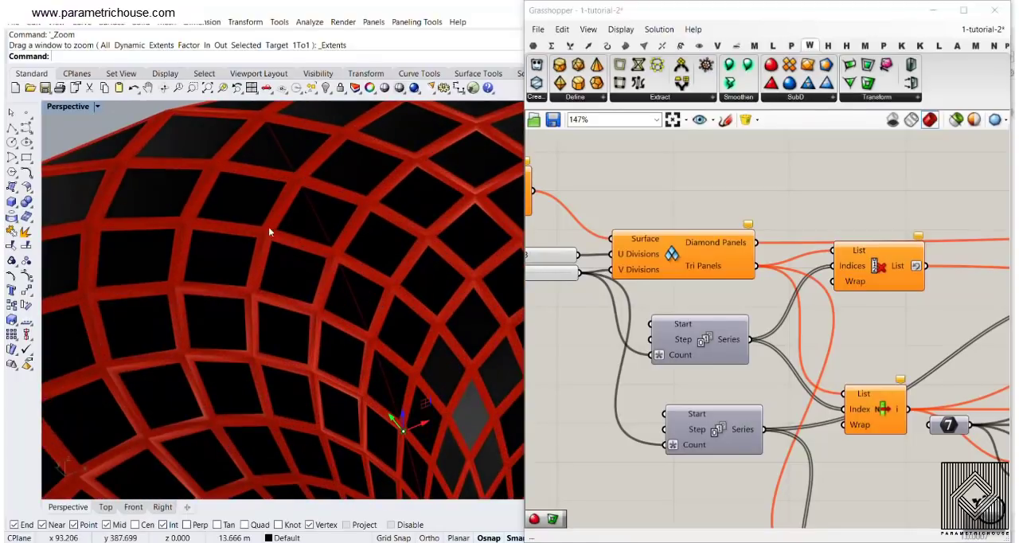
{"action": "scroll", "coordinate": [303, 246], "scroll_direction": "down", "scroll_amount": 5}
{"action": "right_click_drag", "start_coordinate": [312, 253], "coordinate": [189, 145]}
{"action": "scroll", "coordinate": [203, 229], "scroll_direction": "down", "scroll_amount": 5}
{"action": "right_click_drag", "start_coordinate": [205, 241], "coordinate": [234, 373]}
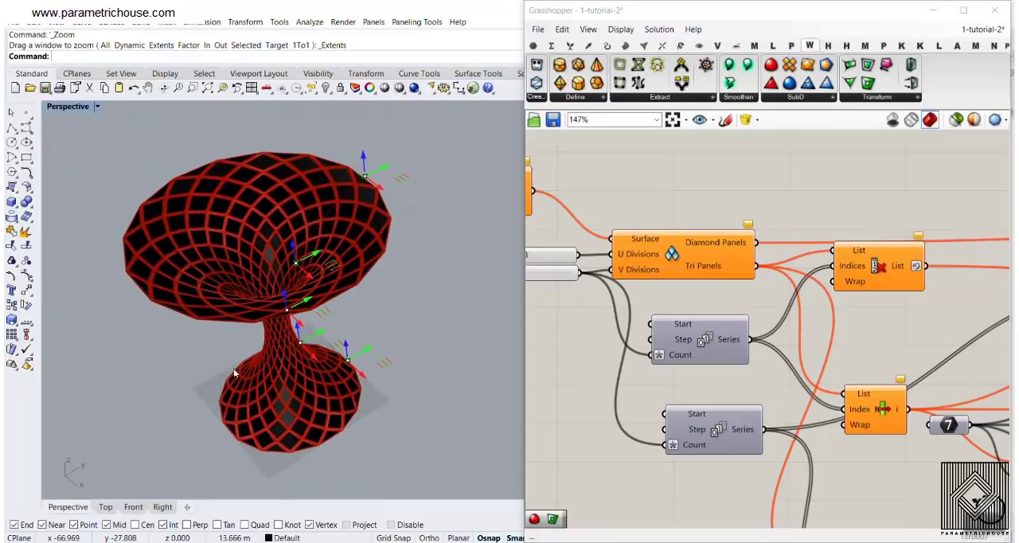
{"action": "scroll", "coordinate": [246, 284], "scroll_direction": "up", "scroll_amount": 4}
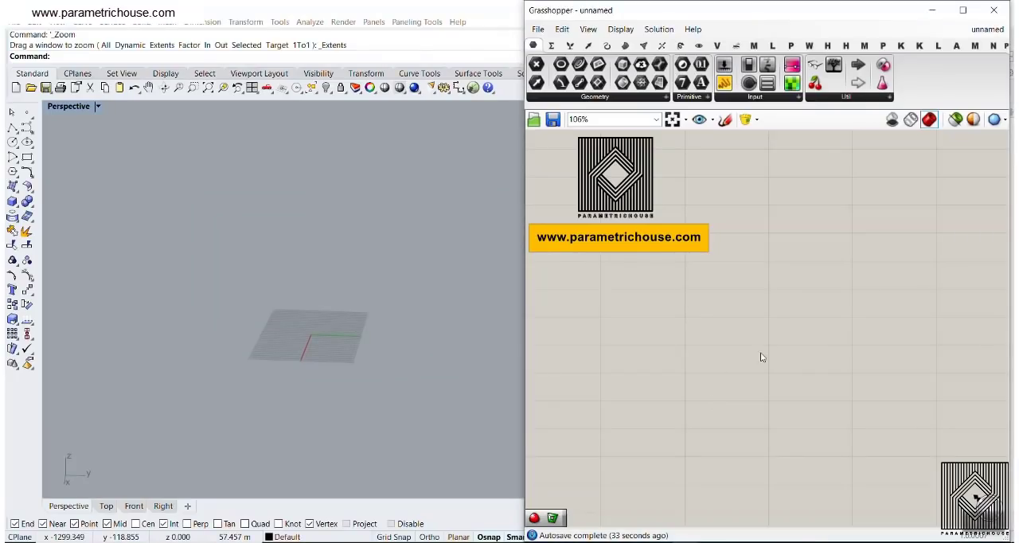
Place a Diamond Panels component on the empty part of the new Grasshopper canvas
{"action": "left_click", "coordinate": [939, 45]}
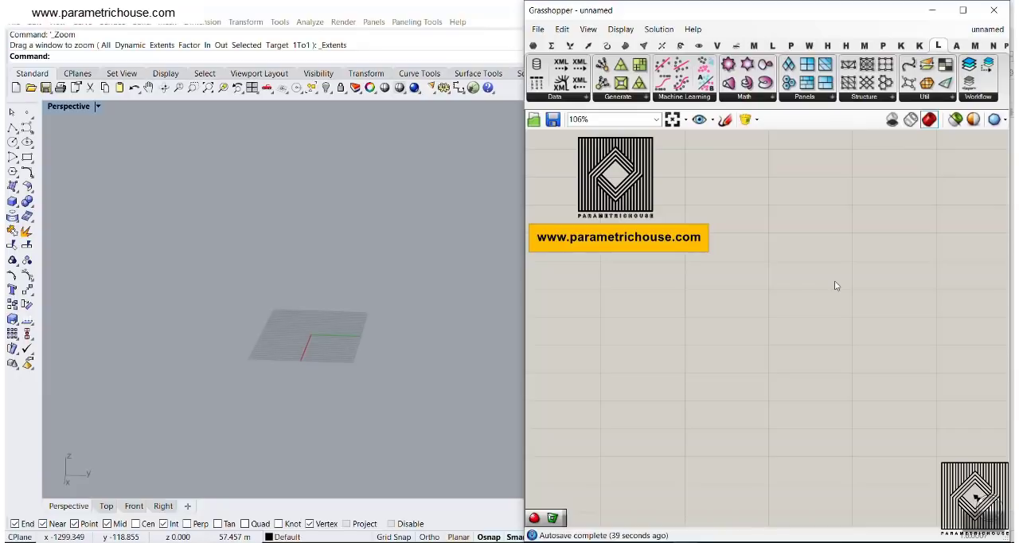
{"action": "left_click", "coordinate": [822, 99]}
{"action": "left_click", "coordinate": [826, 97]}
{"action": "left_click", "coordinate": [824, 121]}
{"action": "left_click", "coordinate": [888, 325]}
{"action": "right_click_drag", "start_coordinate": [887, 325], "coordinate": [761, 217]}
{"action": "scroll", "coordinate": [761, 217], "scroll_direction": "up", "scroll_amount": 3}
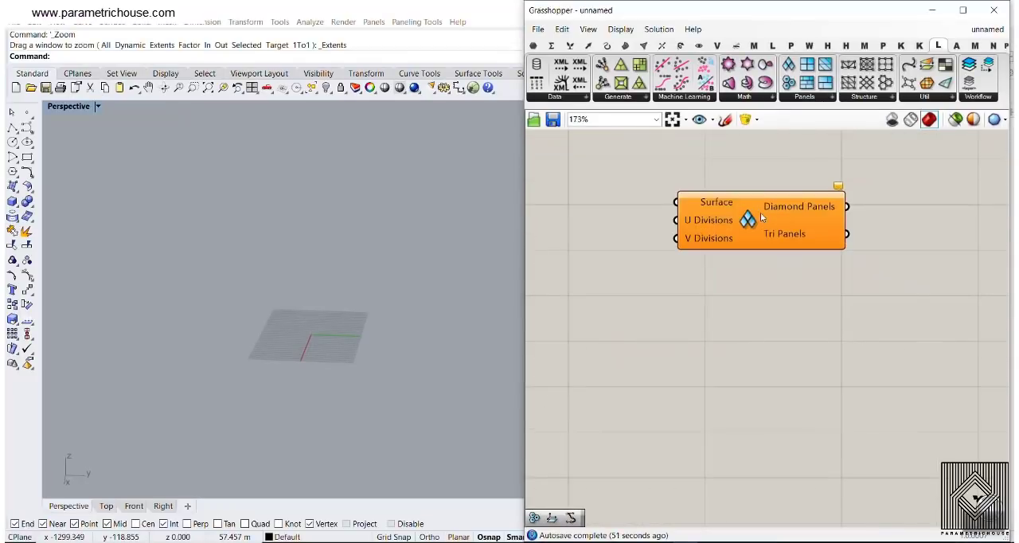
Add the Bifocals component to label the components with their names and place it away from Diamond Panels
{"action": "double_click", "coordinate": [685, 188]}
{"action": "type", "text": "bifo"}
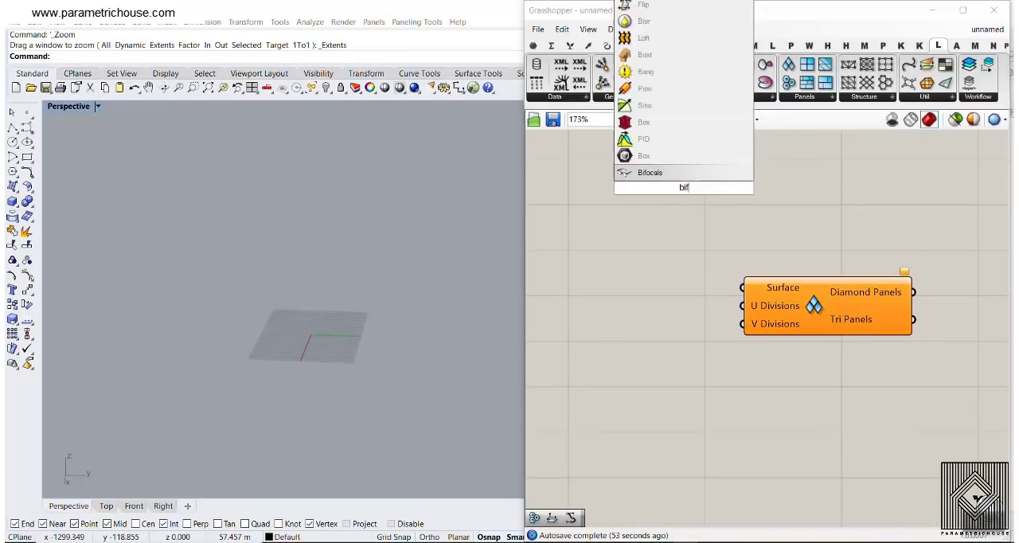
{"action": "left_click", "coordinate": [660, 176]}
{"action": "right_click_drag", "start_coordinate": [672, 222], "coordinate": [731, 304]}
{"action": "left_click_drag", "start_coordinate": [734, 277], "coordinate": [608, 144]}
{"action": "right_click_drag", "start_coordinate": [819, 294], "coordinate": [729, 227]}
{"action": "scroll", "coordinate": [751, 279], "scroll_direction": "up", "scroll_amount": 2}
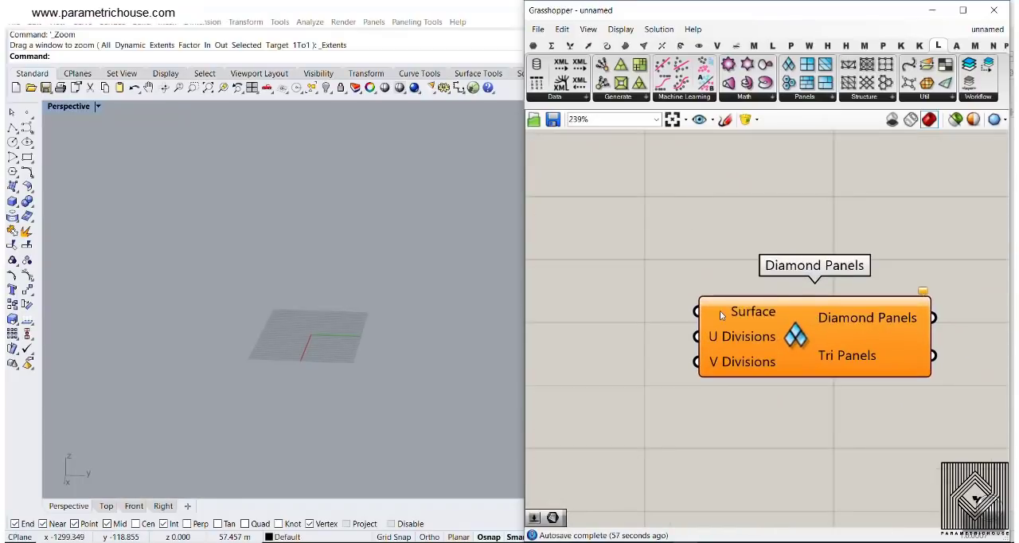
{"action": "scroll", "coordinate": [679, 228], "scroll_direction": "down", "scroll_amount": 2}
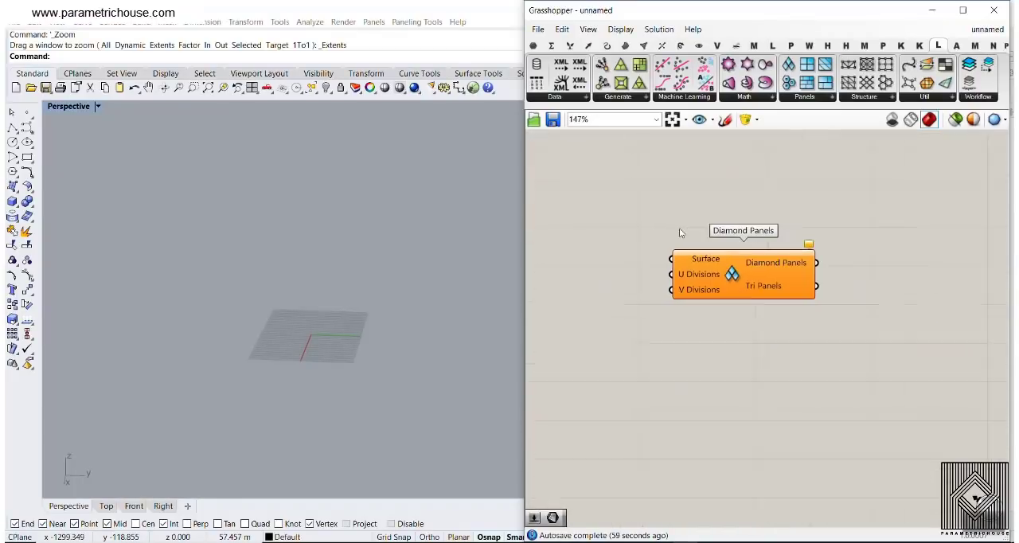
Place a Point parameter ahead of the Diamond Panels component, leaving room between them
{"action": "right_click_drag", "start_coordinate": [659, 280], "coordinate": [701, 294]}
{"action": "right_click_drag", "start_coordinate": [286, 307], "coordinate": [282, 348], "text": "shift"}
{"action": "scroll", "coordinate": [285, 348], "scroll_direction": "up", "scroll_amount": 5}
{"action": "right_click_drag", "start_coordinate": [368, 327], "coordinate": [321, 358], "text": "shift"}
{"action": "scroll", "coordinate": [319, 344], "scroll_direction": "up", "scroll_amount": 1}
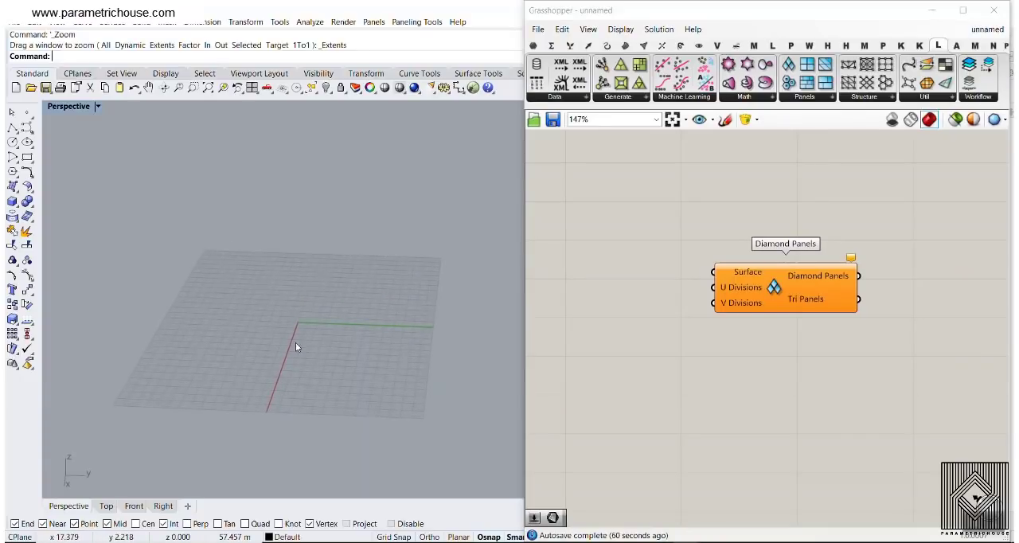
{"action": "left_click", "coordinate": [533, 48]}
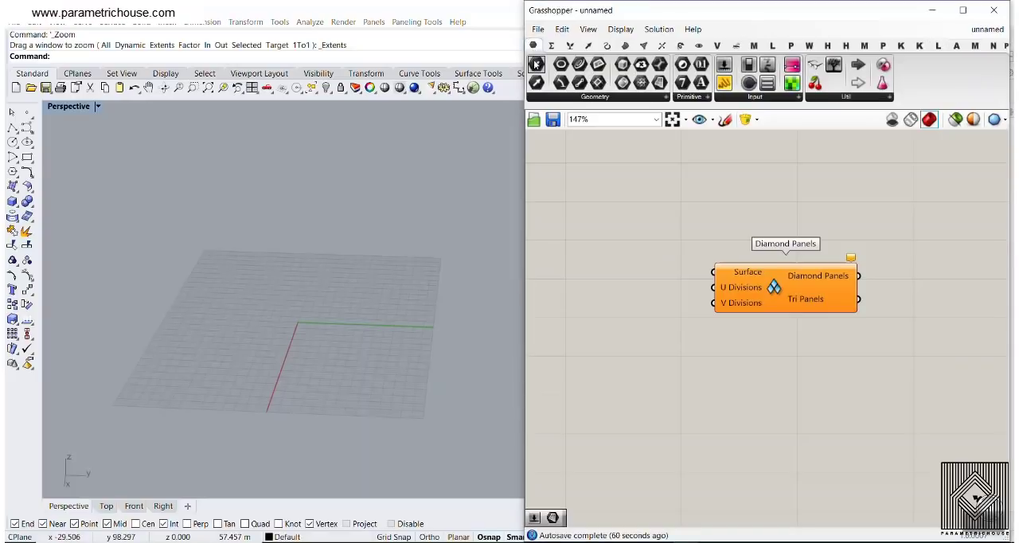
{"action": "left_click_drag", "start_coordinate": [535, 64], "coordinate": [605, 263]}
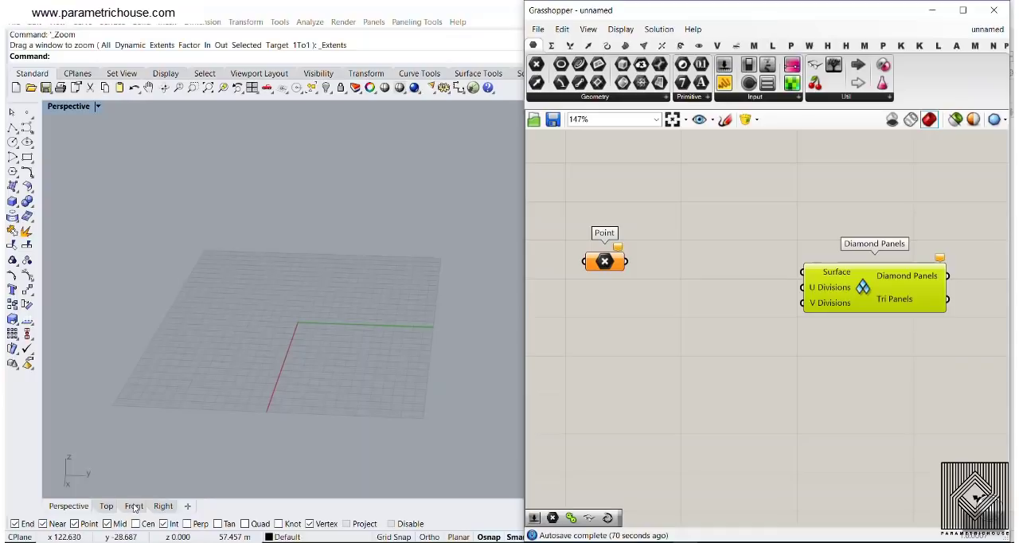
Assign four points to the Point parameter in the Front view, curving from near the ground up toward the vertical axis
{"action": "left_click", "coordinate": [133, 507]}
{"action": "scroll", "coordinate": [280, 313], "scroll_direction": "up", "scroll_amount": 5}
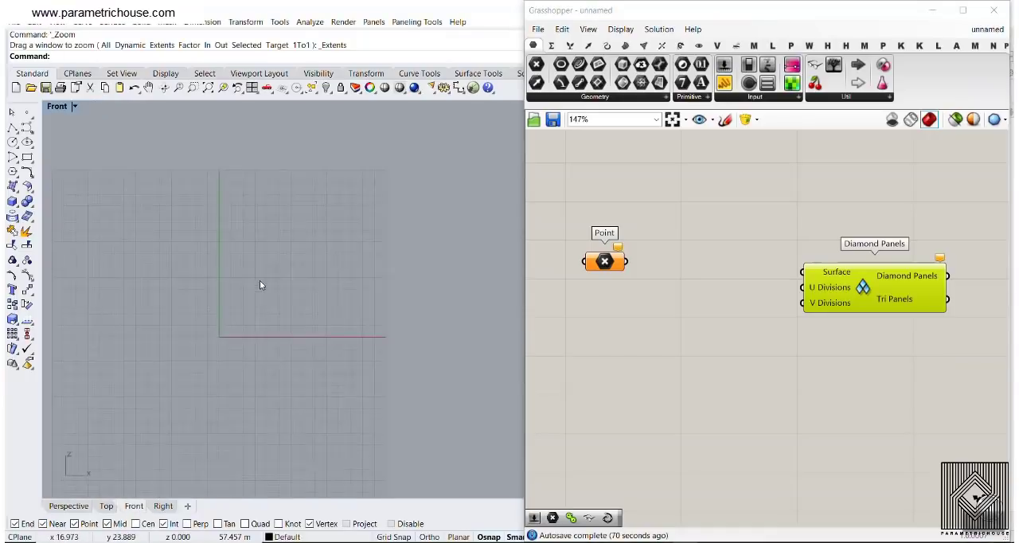
{"action": "right_click_drag", "start_coordinate": [260, 280], "coordinate": [293, 323]}
{"action": "right_click", "coordinate": [607, 266]}
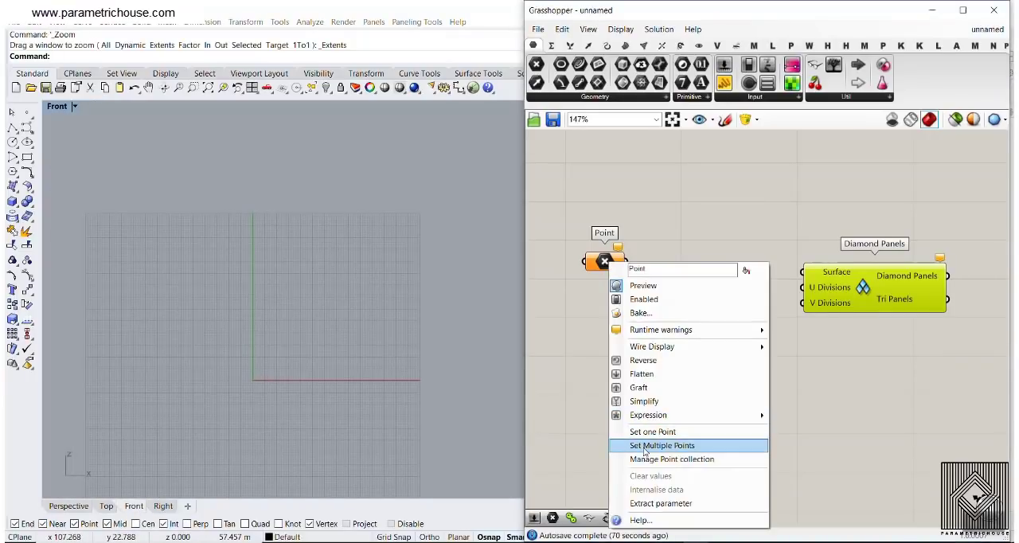
{"action": "left_click", "coordinate": [645, 446]}
{"action": "left_click", "coordinate": [382, 371]}
{"action": "left_click", "coordinate": [362, 259]}
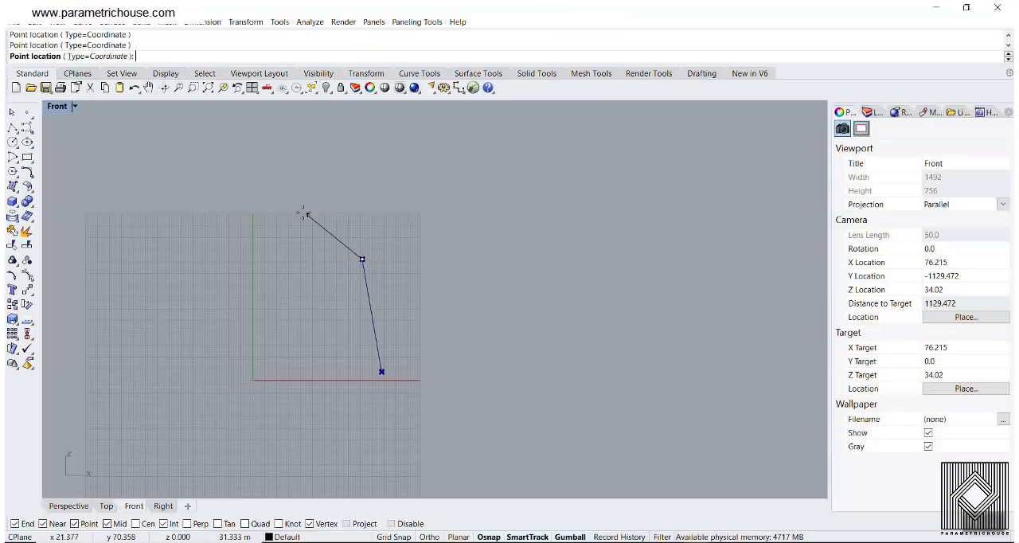
{"action": "left_click", "coordinate": [318, 203]}
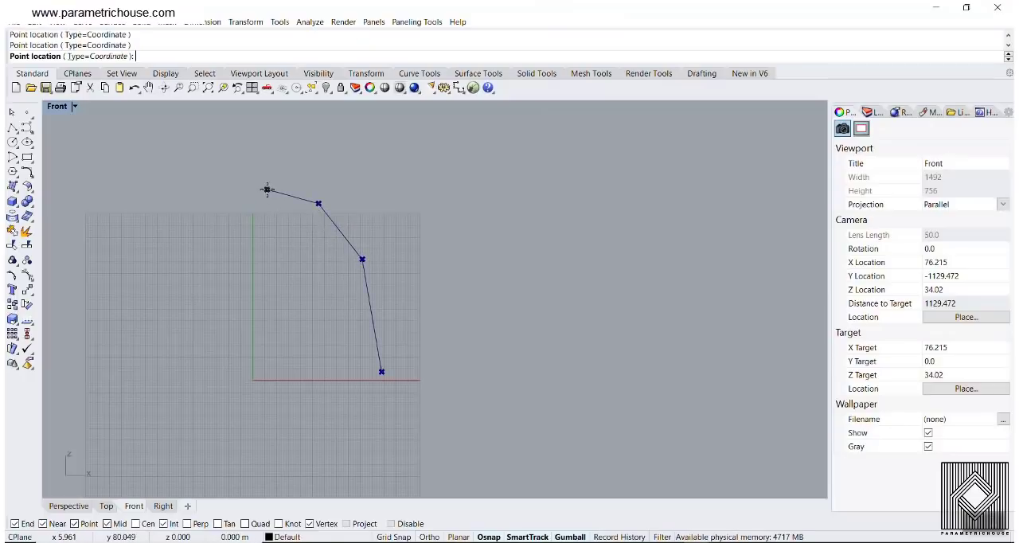
{"action": "left_click", "coordinate": [266, 189]}
{"action": "key", "text": "Return"}
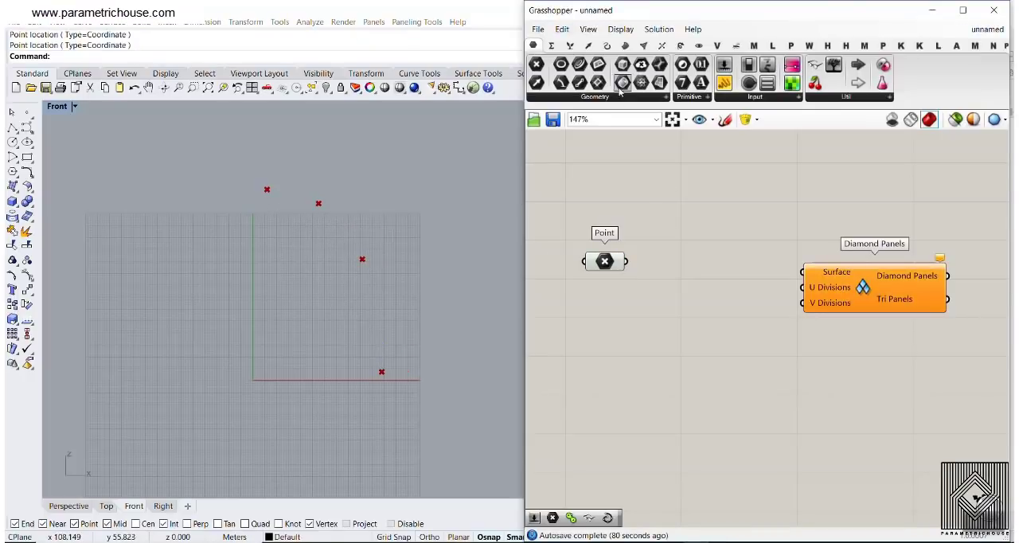
Place an Interpolate curve component and connect the Point parameter to its Vertices input
{"action": "left_click", "coordinate": [607, 46]}
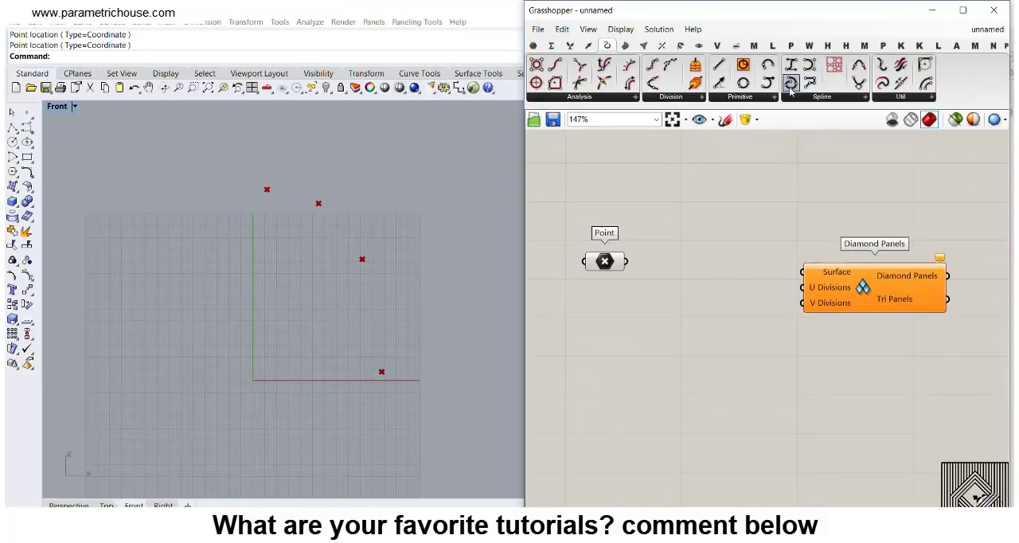
{"action": "left_click_drag", "start_coordinate": [790, 83], "coordinate": [707, 271]}
{"action": "scroll", "coordinate": [620, 262], "scroll_direction": "up", "scroll_amount": 1}
{"action": "left_click_drag", "start_coordinate": [625, 261], "coordinate": [671, 266]}
{"action": "left_click", "coordinate": [612, 306]}
{"action": "left_click", "coordinate": [601, 261]}
{"action": "left_click", "coordinate": [610, 296]}
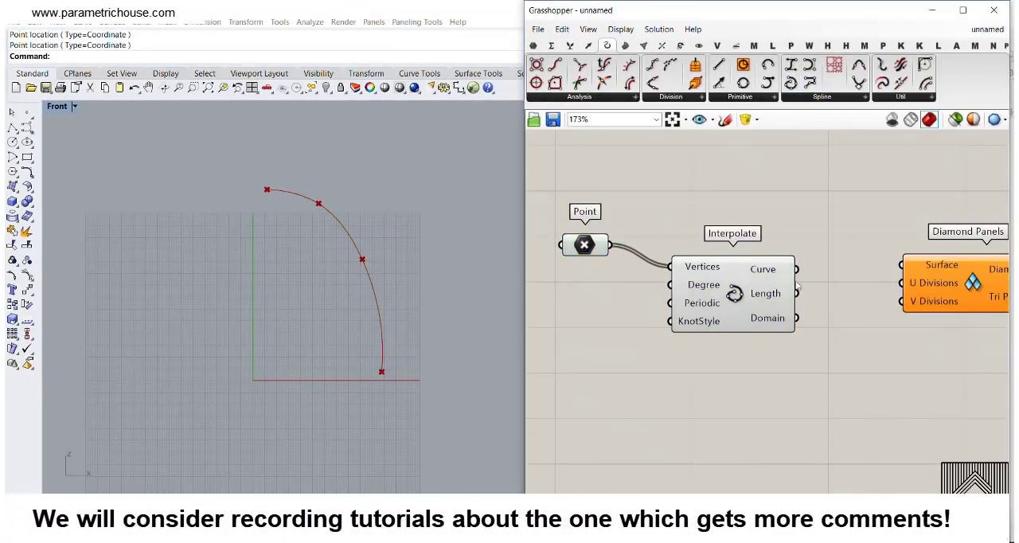
Move the Diamond Panels component farther from Interpolate and show the profile curve in the Perspective view
{"action": "right_click_drag", "start_coordinate": [783, 275], "coordinate": [704, 256]}
{"action": "left_click_drag", "start_coordinate": [860, 277], "coordinate": [979, 271]}
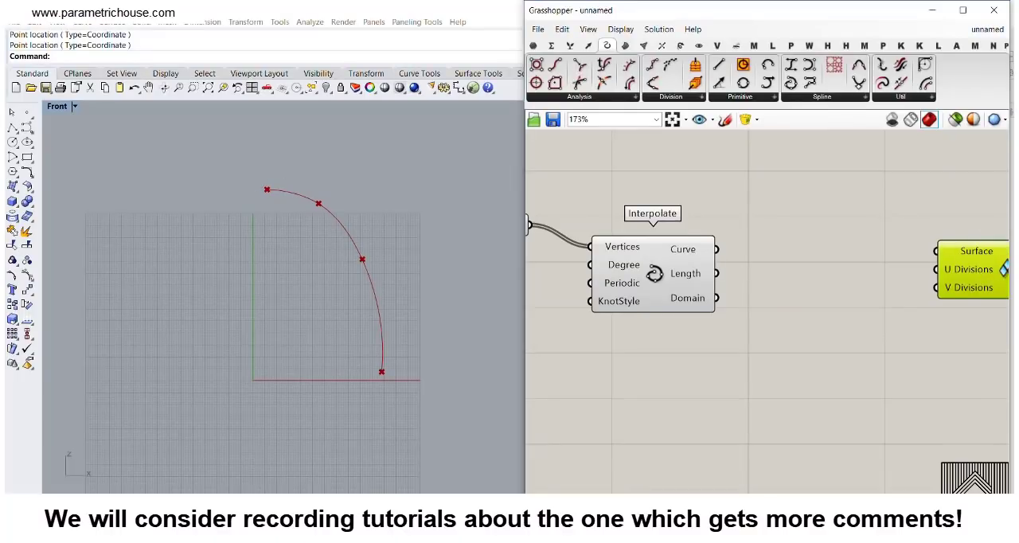
{"action": "left_click", "coordinate": [69, 506]}
{"action": "right_click_drag", "start_coordinate": [252, 297], "coordinate": [409, 272]}
{"action": "scroll", "coordinate": [409, 272], "scroll_direction": "down", "scroll_amount": 5}
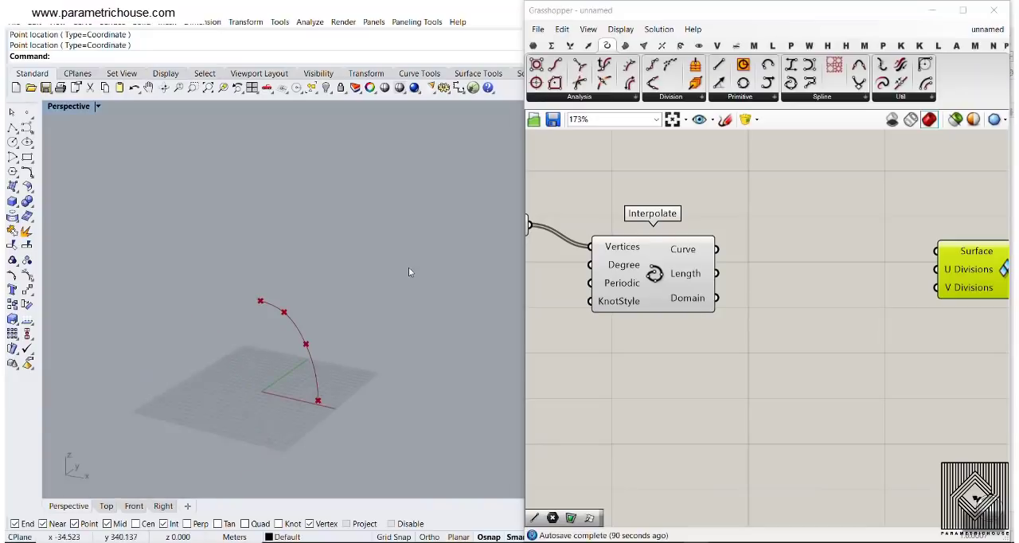
{"action": "right_click_drag", "start_coordinate": [242, 339], "coordinate": [263, 368]}
{"action": "scroll", "coordinate": [264, 369], "scroll_direction": "up", "scroll_amount": 7}
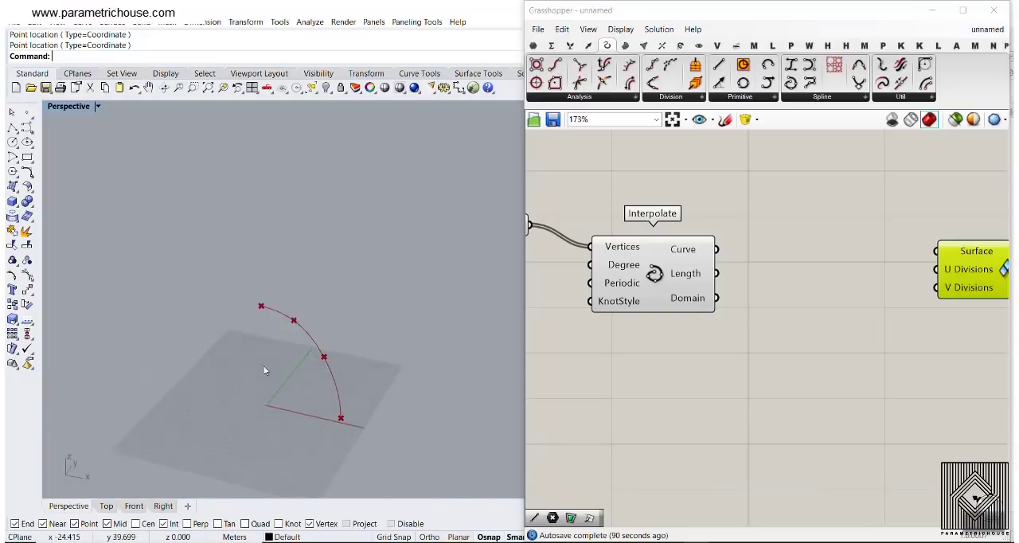
Add a Revolution component after Interpolate and connect the interpolated Curve output to its Curve input
{"action": "double_click", "coordinate": [806, 250]}
{"action": "type", "text": "revo"}
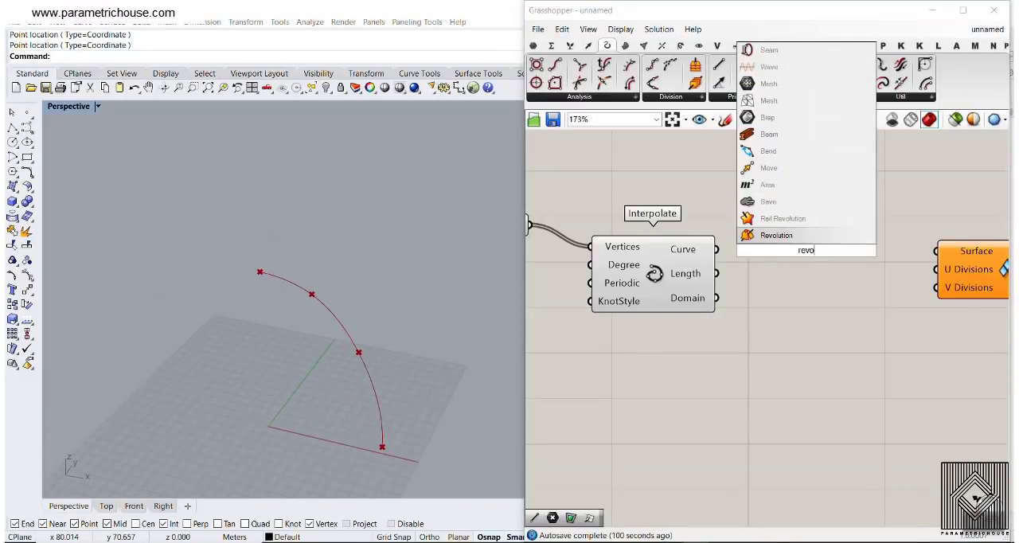
{"action": "key", "text": "Return"}
{"action": "right_click_drag", "start_coordinate": [826, 270], "coordinate": [725, 239]}
{"action": "left_click_drag", "start_coordinate": [874, 237], "coordinate": [991, 261]}
{"action": "right_click_drag", "start_coordinate": [683, 237], "coordinate": [810, 224]}
{"action": "left_click_drag", "start_coordinate": [811, 224], "coordinate": [833, 264]}
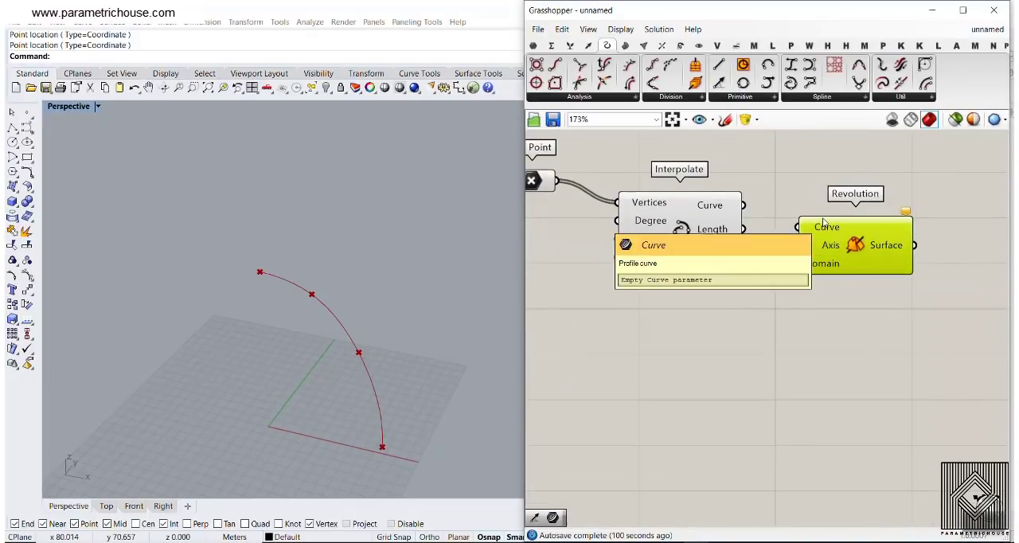
{"action": "left_click_drag", "start_coordinate": [769, 222], "coordinate": [797, 227]}
{"action": "left_click_drag", "start_coordinate": [804, 261], "coordinate": [814, 305]}
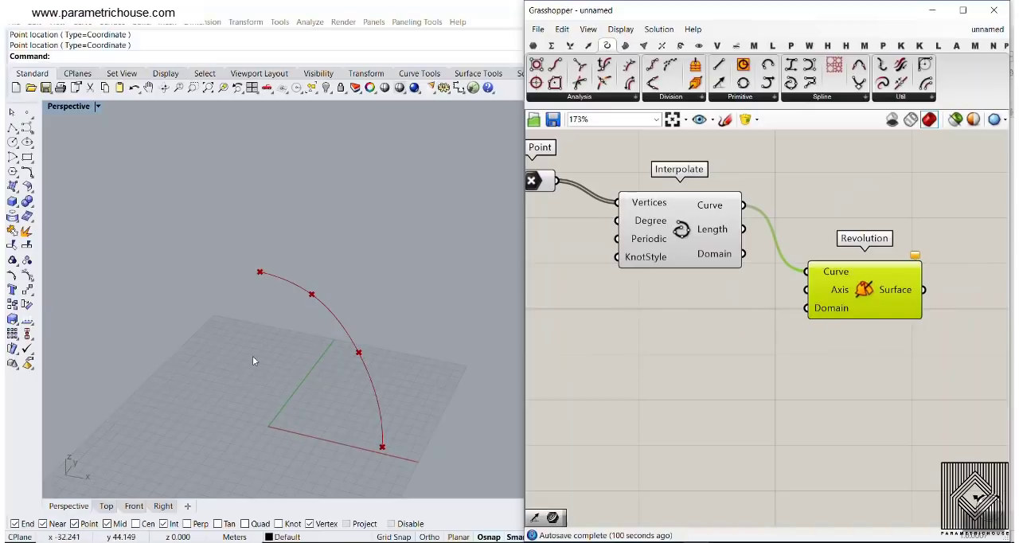
Draw a single-segment polyline from the origin (0) straight up along the vertical axis as the revolution axis
{"action": "left_click", "coordinate": [13, 128]}
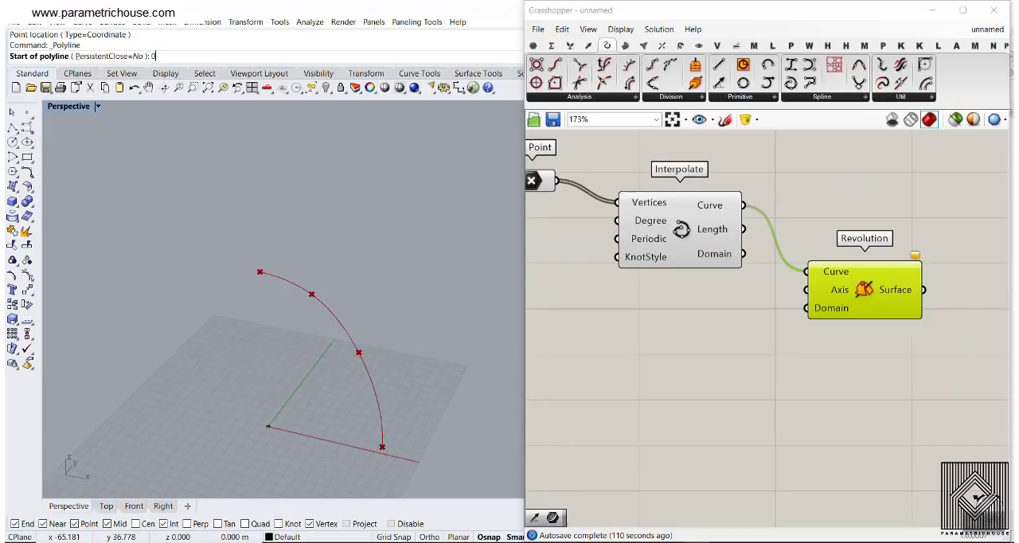
{"action": "type", "text": "0"}
{"action": "key", "text": "Return"}
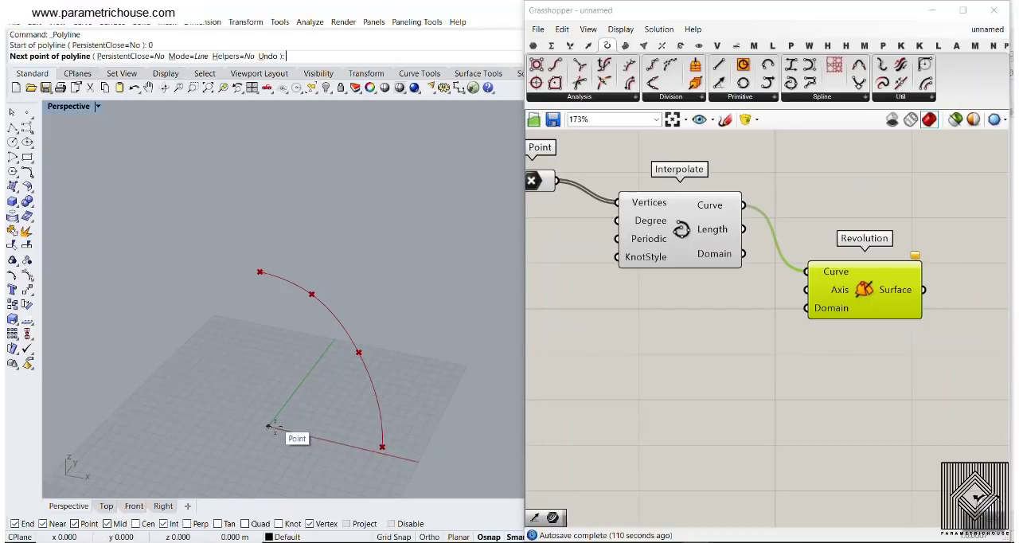
{"action": "left_click", "coordinate": [261, 370]}
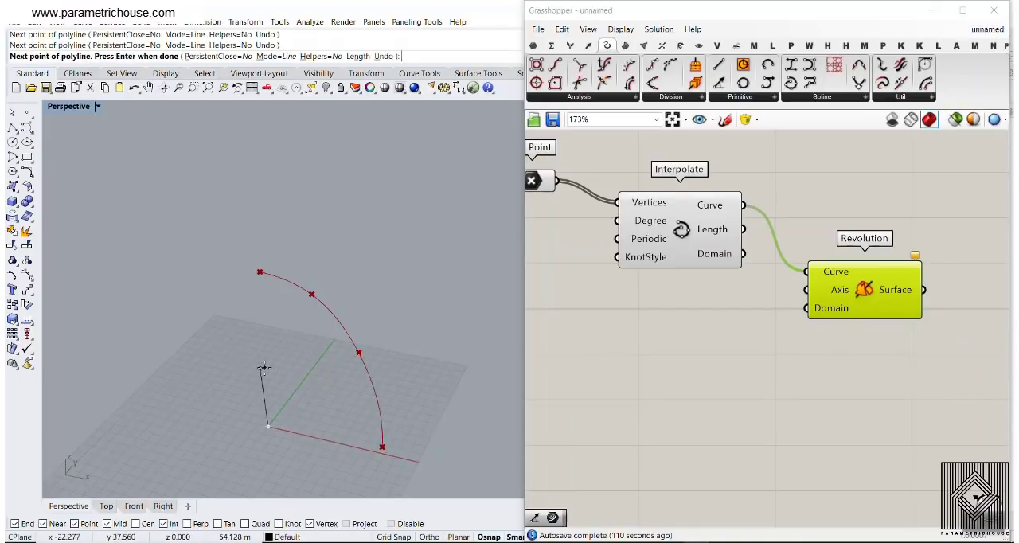
{"action": "key", "text": "Return"}
{"action": "scroll", "coordinate": [259, 433], "scroll_direction": "up", "scroll_amount": 4}
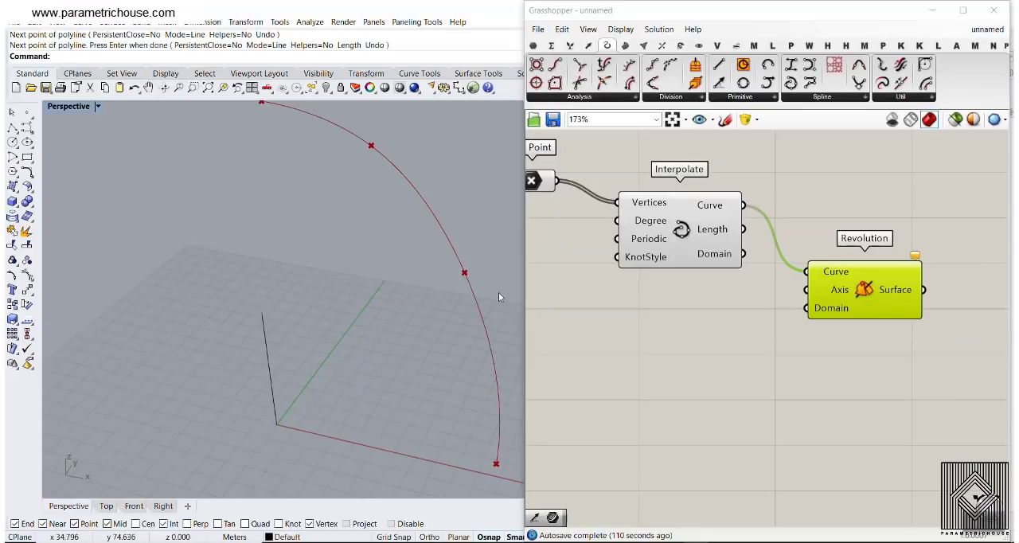
Add a Curve parameter, assign the vertical axis line to it, and connect it to Revolution's Axis input
{"action": "left_click", "coordinate": [534, 46]}
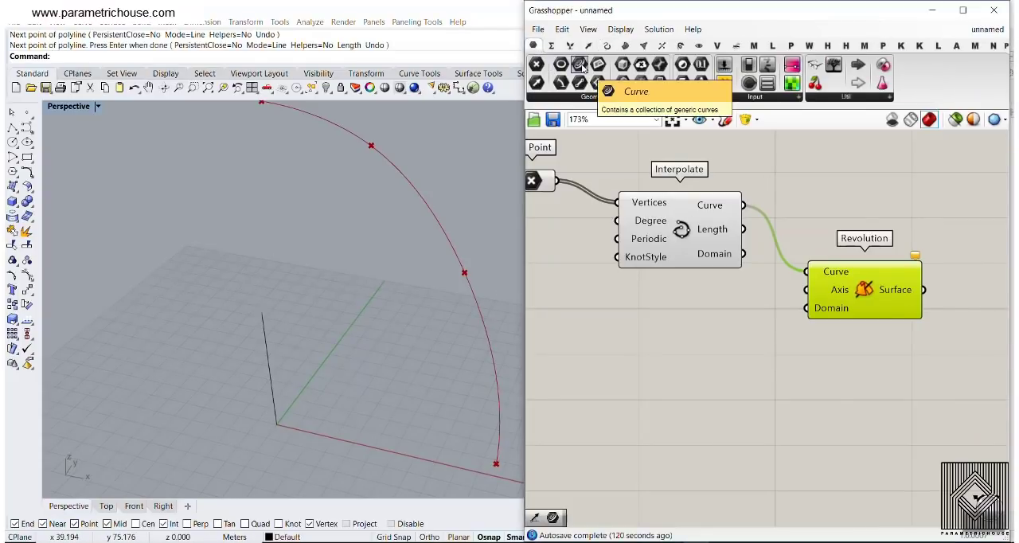
{"action": "left_click_drag", "start_coordinate": [582, 68], "coordinate": [701, 301]}
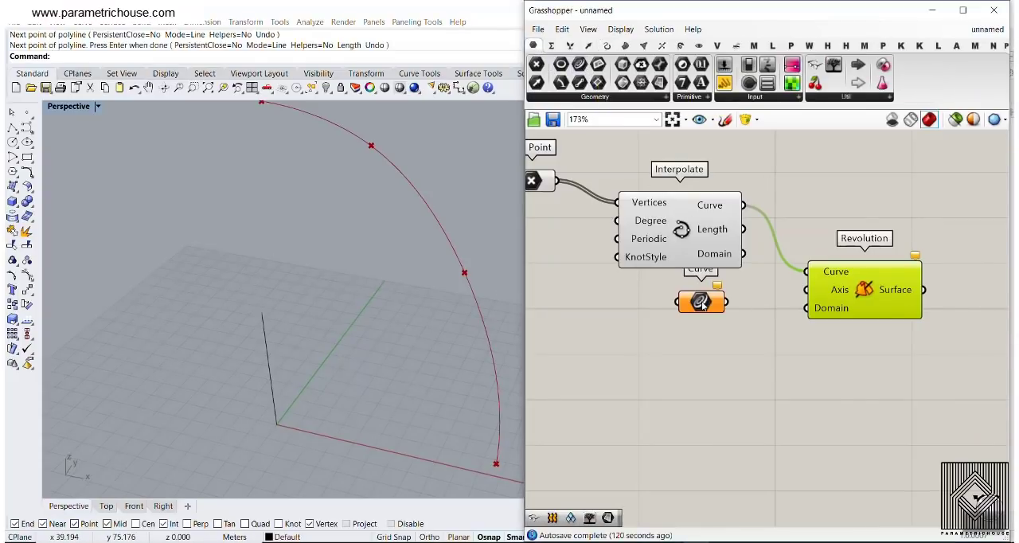
{"action": "right_click", "coordinate": [701, 301]}
{"action": "left_click", "coordinate": [749, 445]}
{"action": "left_click", "coordinate": [265, 324]}
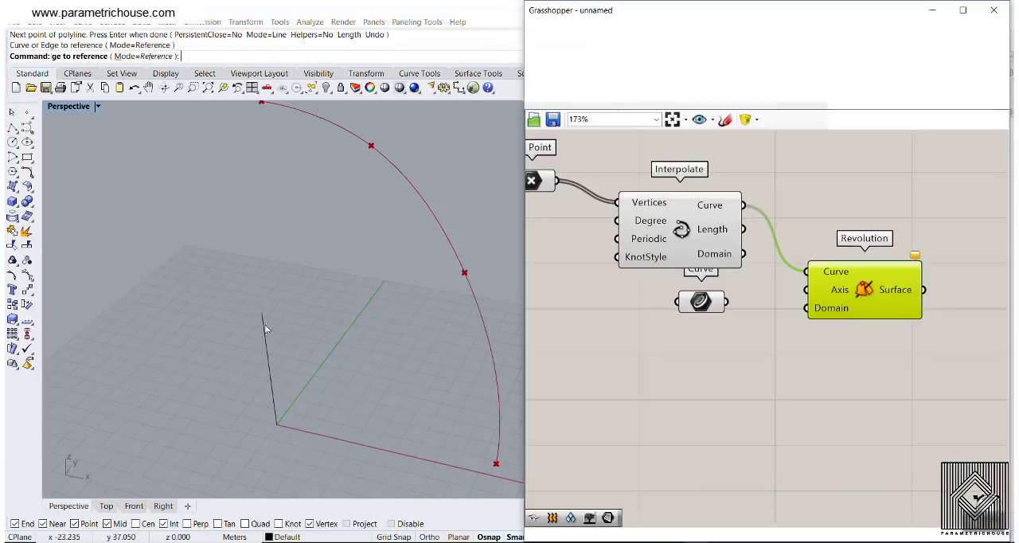
{"action": "left_click_drag", "start_coordinate": [740, 294], "coordinate": [805, 290]}
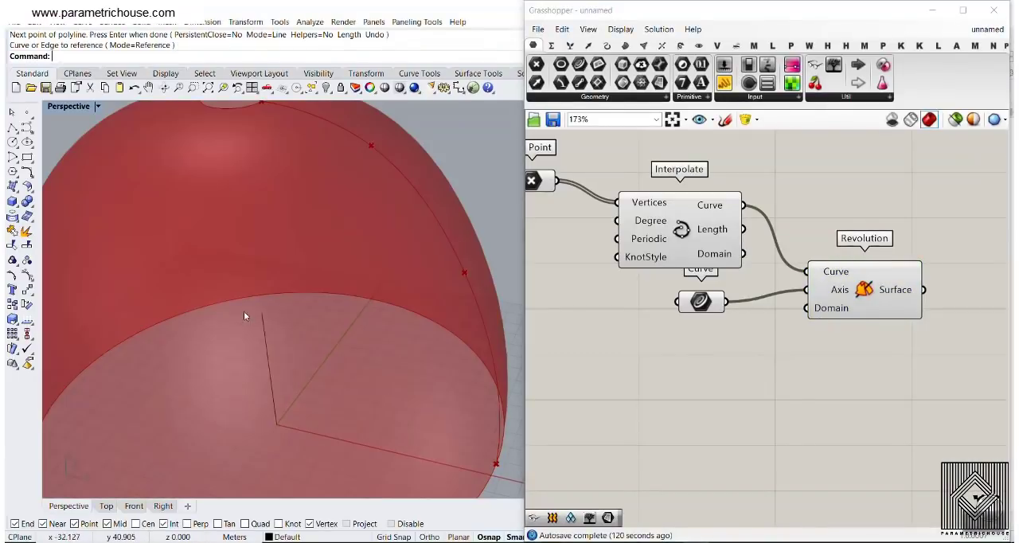
Reshape the revolved dome by raising the top profile point, shifting the second point outward and the base point inward
{"action": "scroll", "coordinate": [243, 312], "scroll_direction": "down", "scroll_amount": 4}
{"action": "mouse_move", "coordinate": [267, 281]}
{"action": "right_mouse_down"}
{"action": "mouse_move", "coordinate": [278, 199]}
{"action": "mouse_move", "coordinate": [266, 266]}
{"action": "right_mouse_up"}
{"action": "right_click_drag", "start_coordinate": [582, 229], "coordinate": [680, 246]}
{"action": "left_click", "coordinate": [629, 199]}
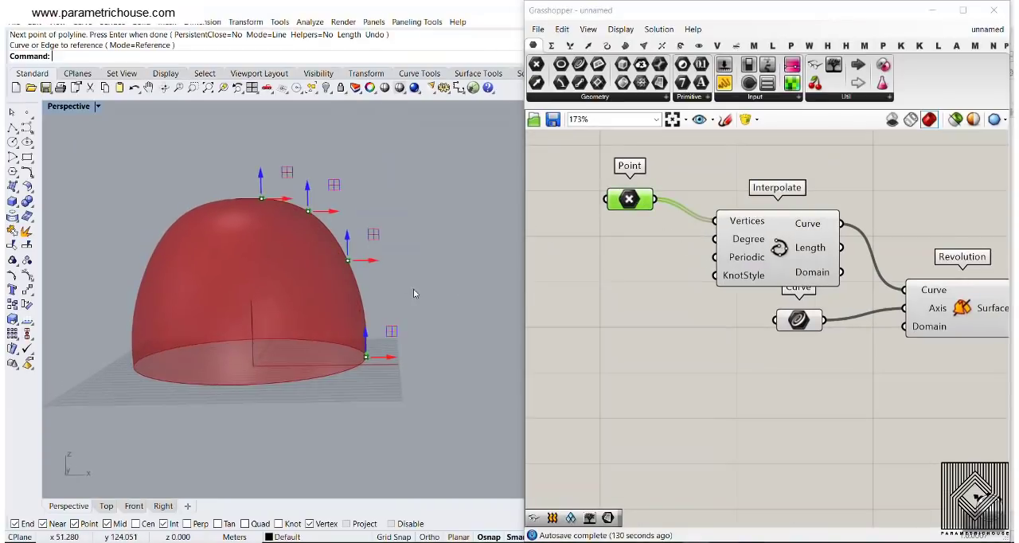
{"action": "left_click_drag", "start_coordinate": [263, 181], "coordinate": [262, 157]}
{"action": "mouse_move", "coordinate": [330, 212]}
{"action": "left_mouse_down"}
{"action": "mouse_move", "coordinate": [304, 214]}
{"action": "mouse_move", "coordinate": [335, 214]}
{"action": "left_mouse_up"}
{"action": "mouse_move", "coordinate": [387, 358]}
{"action": "left_mouse_down"}
{"action": "mouse_move", "coordinate": [357, 359]}
{"action": "mouse_move", "coordinate": [403, 359]}
{"action": "mouse_move", "coordinate": [367, 359]}
{"action": "left_mouse_up"}
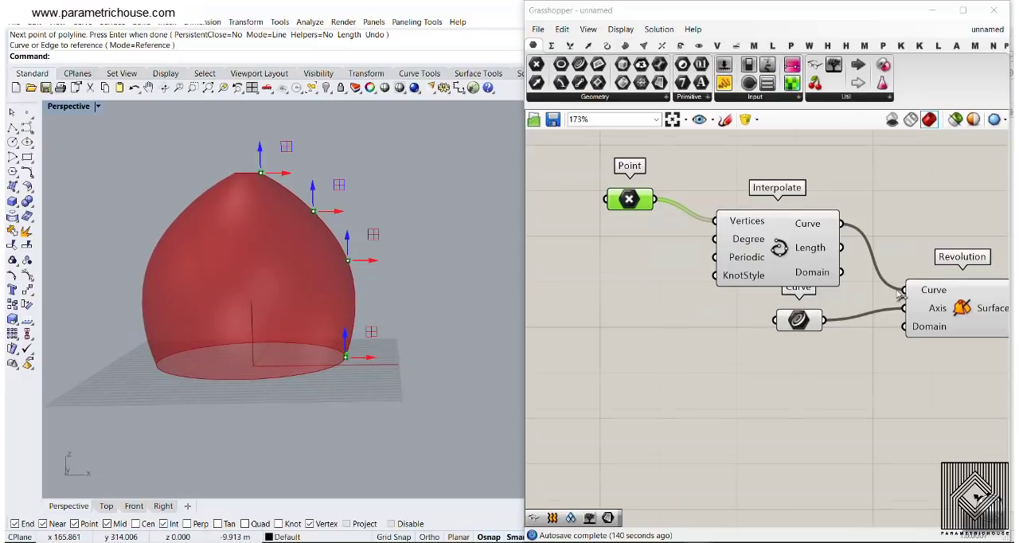
Connect the Revolution Surface output to the Surface input of Diamond Panels
{"action": "scroll", "coordinate": [985, 319], "scroll_direction": "down", "scroll_amount": 2}
{"action": "right_click_drag", "start_coordinate": [985, 318], "coordinate": [693, 332]}
{"action": "scroll", "coordinate": [692, 333], "scroll_direction": "up", "scroll_amount": 3}
{"action": "left_click_drag", "start_coordinate": [689, 320], "coordinate": [871, 254]}
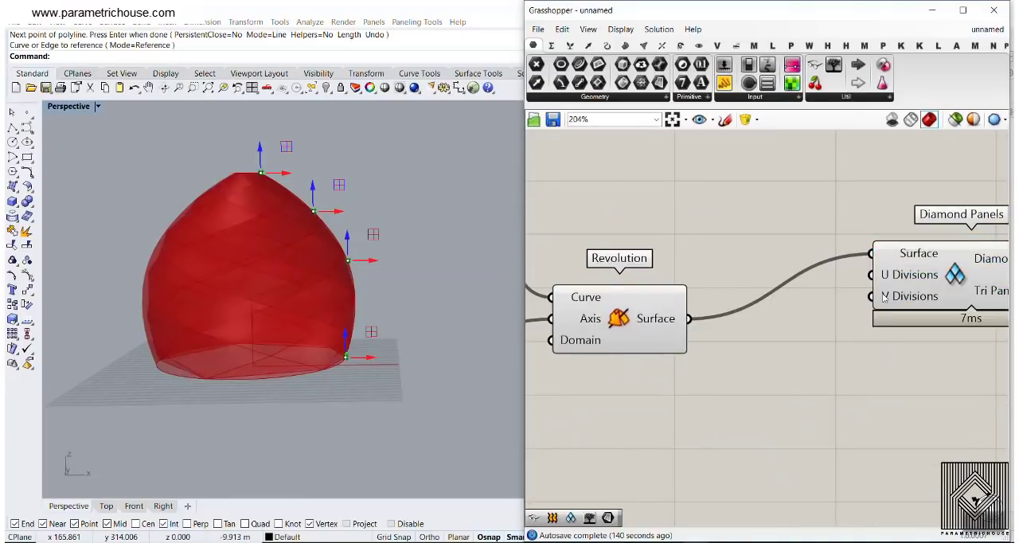
Turn off the previews of the components feeding Diamond Panels so that only the panels are shown
{"action": "right_click_drag", "start_coordinate": [956, 299], "coordinate": [825, 286]}
{"action": "left_click_drag", "start_coordinate": [825, 286], "coordinate": [861, 336]}
{"action": "right_click_drag", "start_coordinate": [728, 318], "coordinate": [977, 331]}
{"action": "scroll", "coordinate": [977, 331], "scroll_direction": "down", "scroll_amount": 4}
{"action": "left_click_drag", "start_coordinate": [936, 370], "coordinate": [603, 239]}
{"action": "right_click", "coordinate": [845, 214]}
{"action": "left_click", "coordinate": [871, 237]}
{"action": "left_click", "coordinate": [899, 276]}
{"action": "right_click_drag", "start_coordinate": [902, 278], "coordinate": [634, 171]}
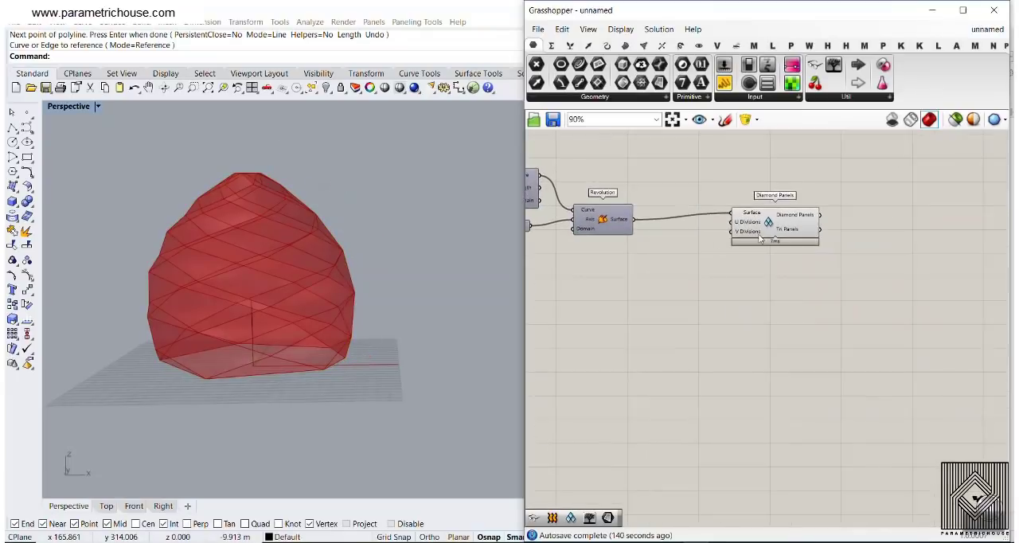
Add an integer number slider ranging from 6 to 20 in front of Diamond Panels
{"action": "left_click", "coordinate": [760, 239]}
{"action": "scroll", "coordinate": [756, 241], "scroll_direction": "up", "scroll_amount": 5}
{"action": "right_click_drag", "start_coordinate": [687, 293], "coordinate": [835, 318]}
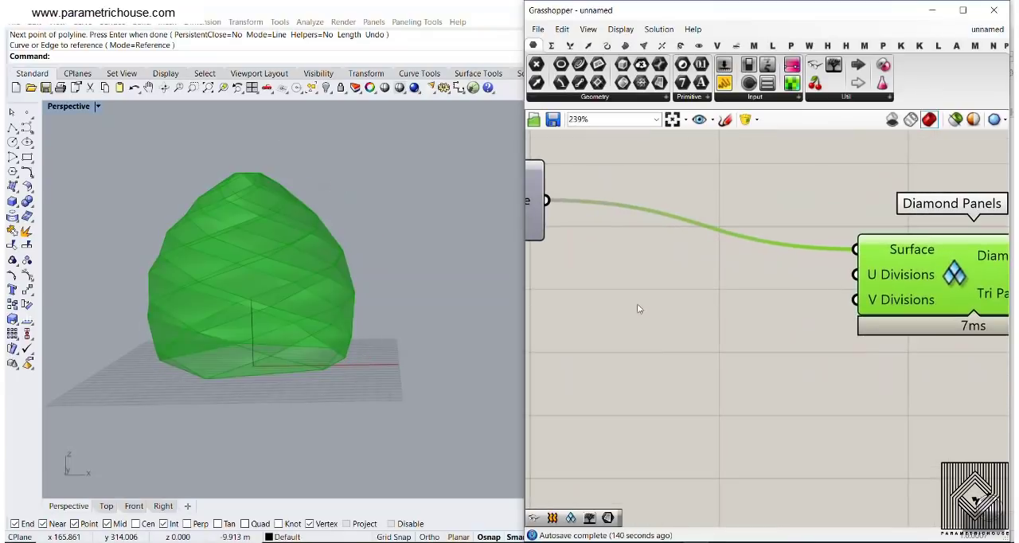
{"action": "double_click", "coordinate": [636, 304]}
{"action": "type", "text": "6..20"}
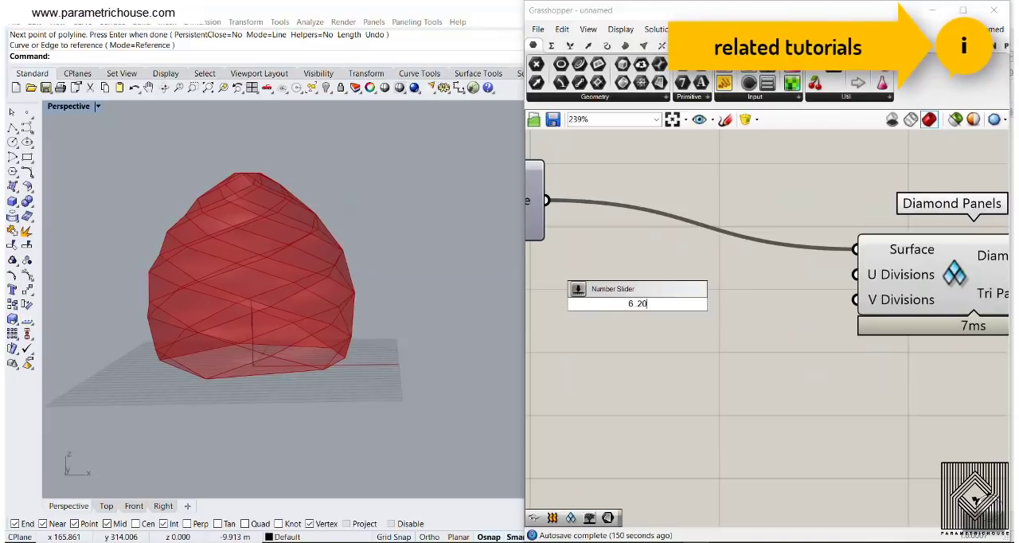
{"action": "key", "text": "Return"}
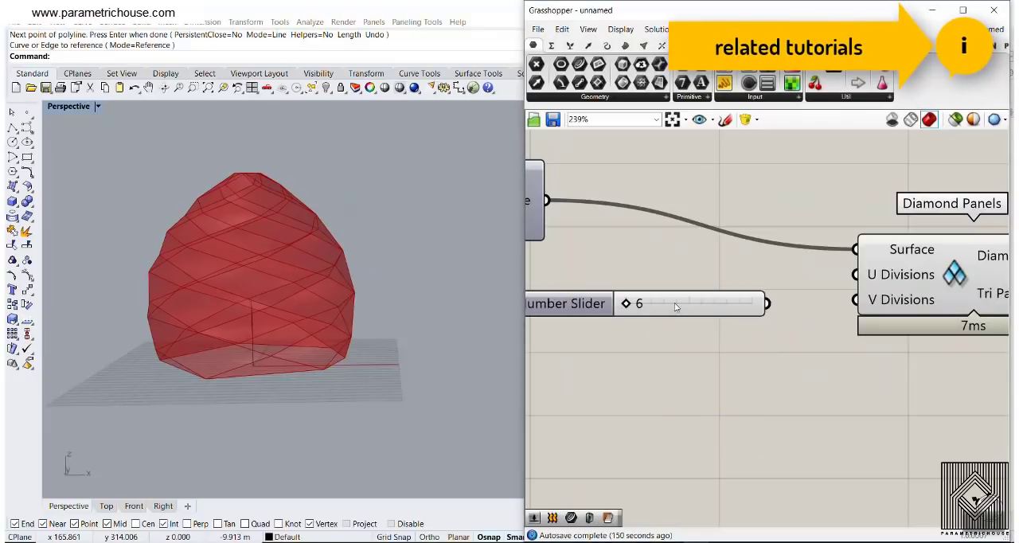
{"action": "left_click_drag", "start_coordinate": [674, 305], "coordinate": [734, 283]}
Clear the number slider's name and connect it to the U Divisions input of Diamond Panels
{"action": "right_click", "coordinate": [634, 285]}
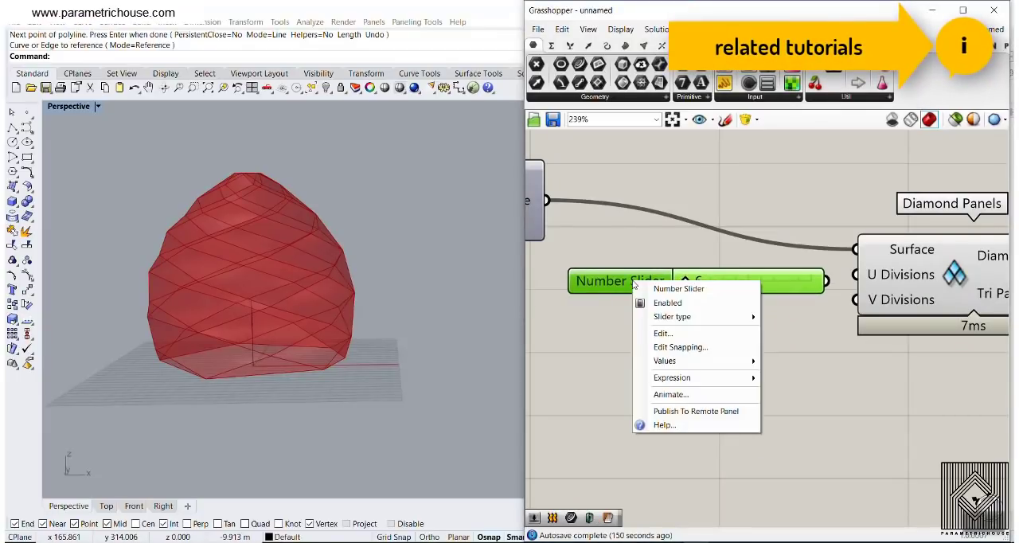
{"action": "left_click_drag", "start_coordinate": [709, 290], "coordinate": [569, 292]}
{"action": "key", "text": "BackSpace"}
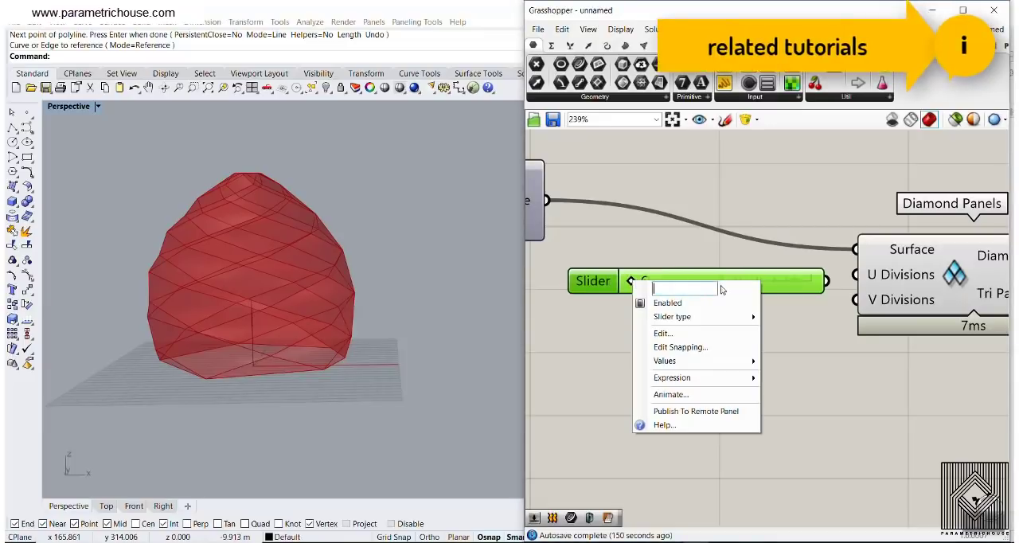
{"action": "left_click_drag", "start_coordinate": [829, 282], "coordinate": [855, 275]}
{"action": "left_click", "coordinate": [741, 346]}
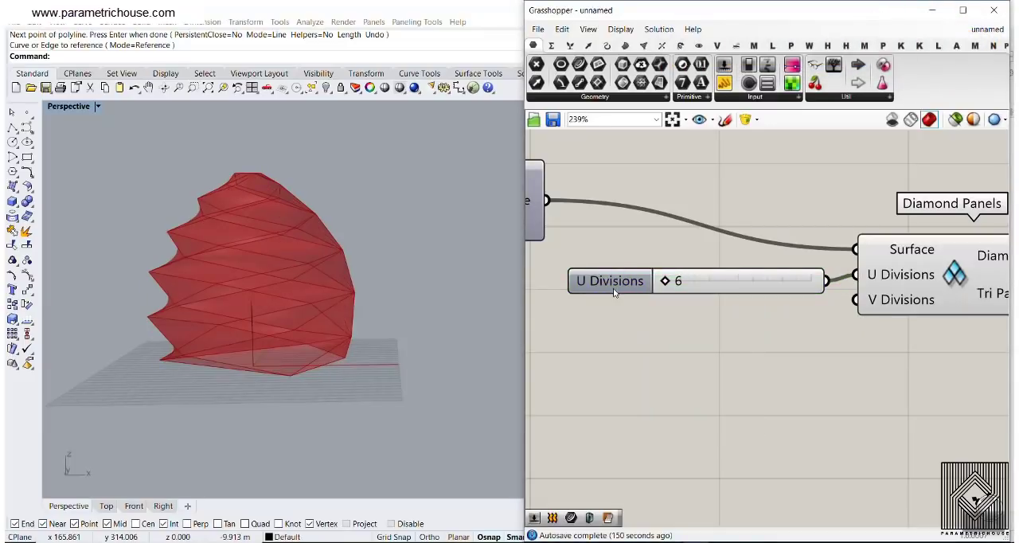
Set the U Divisions slider's rounding to even numbers
{"action": "right_click_drag", "start_coordinate": [452, 282], "coordinate": [326, 262]}
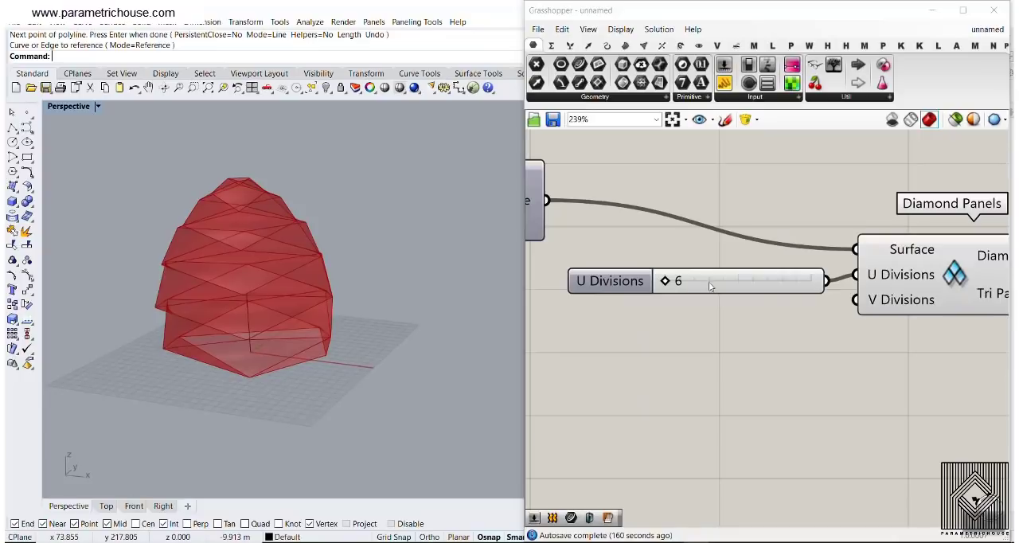
{"action": "double_click", "coordinate": [689, 289]}
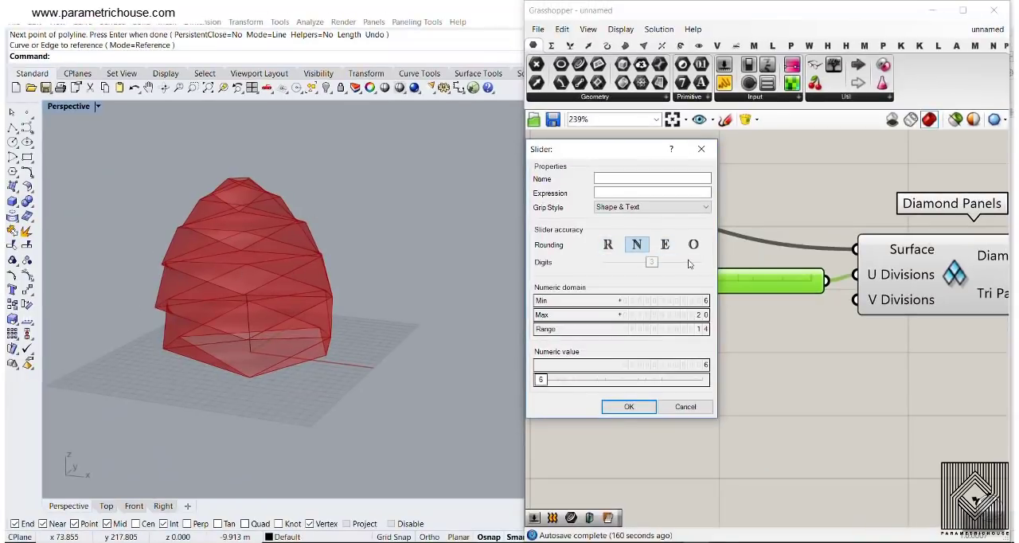
{"action": "left_click", "coordinate": [667, 247]}
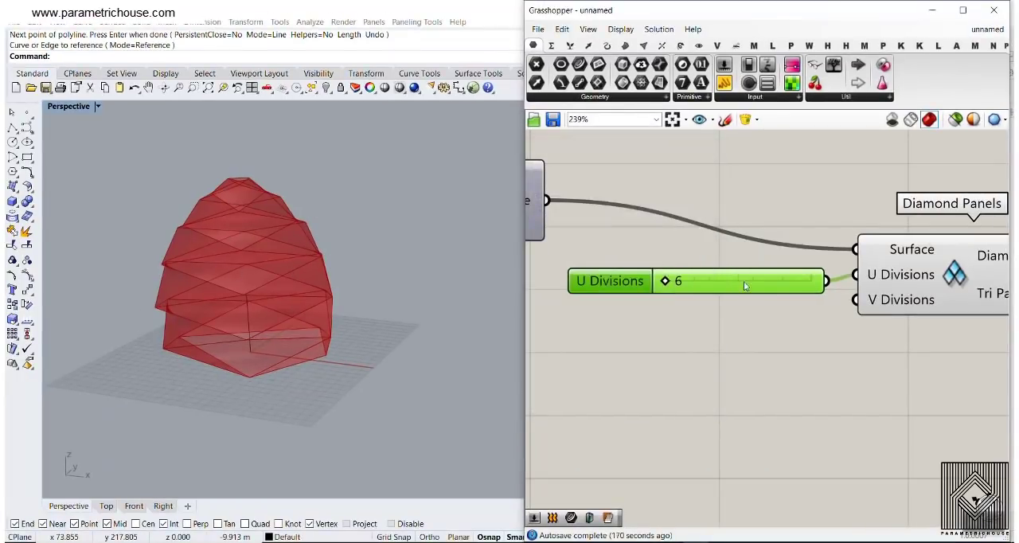
Duplicate the U Divisions slider and connect the copy to the V Divisions input
{"action": "left_click_drag", "start_coordinate": [744, 281], "coordinate": [749, 303]}
{"action": "key", "text": "ctrl+c"}
{"action": "key", "text": "ctrl+v"}
{"action": "left_click_drag", "start_coordinate": [812, 305], "coordinate": [854, 299]}
Set U Divisions to 20 and V Divisions to 12 for the diamond panels
{"action": "right_click_drag", "start_coordinate": [282, 239], "coordinate": [511, 276]}
{"action": "left_click_drag", "start_coordinate": [645, 276], "coordinate": [691, 276]}
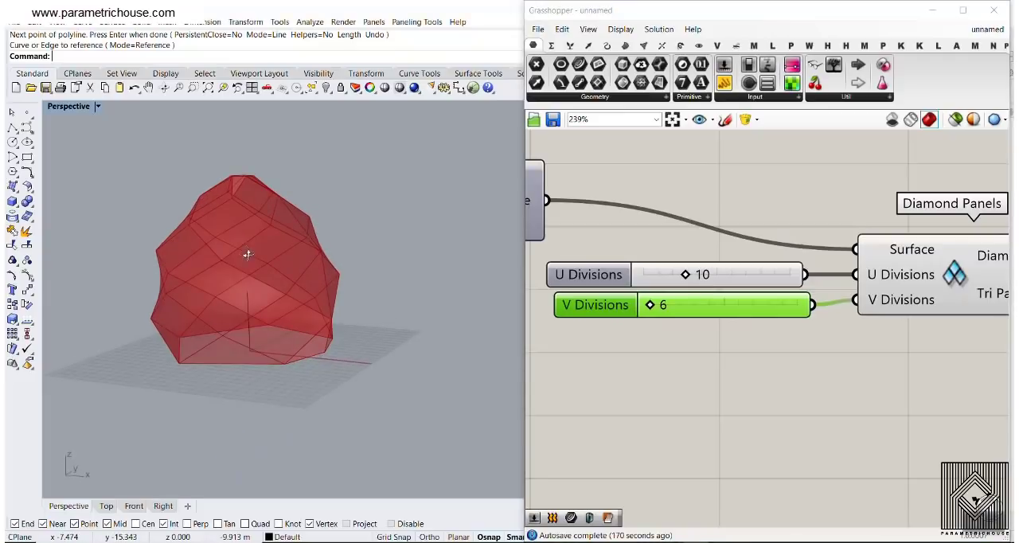
{"action": "left_click_drag", "start_coordinate": [665, 306], "coordinate": [726, 309]}
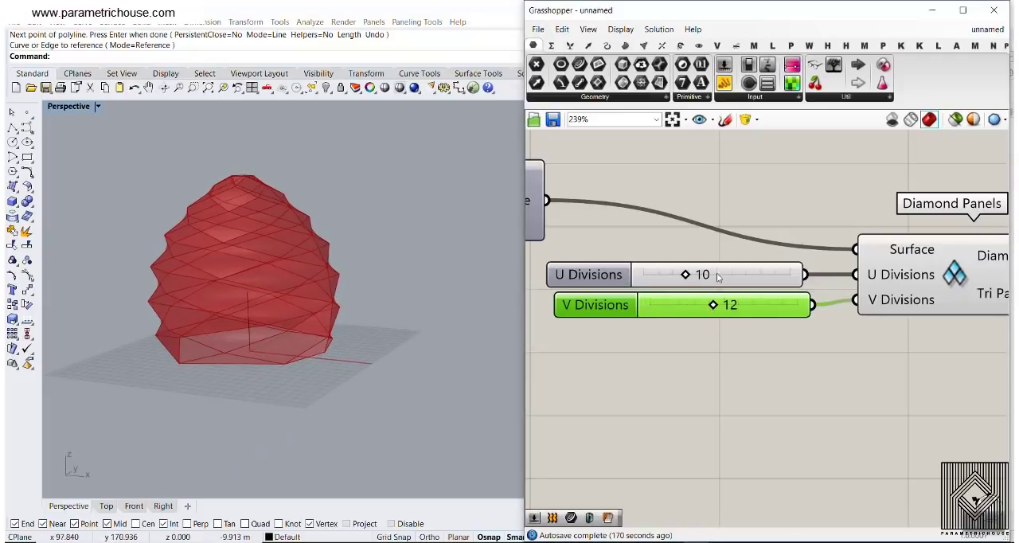
{"action": "left_click_drag", "start_coordinate": [689, 277], "coordinate": [788, 285]}
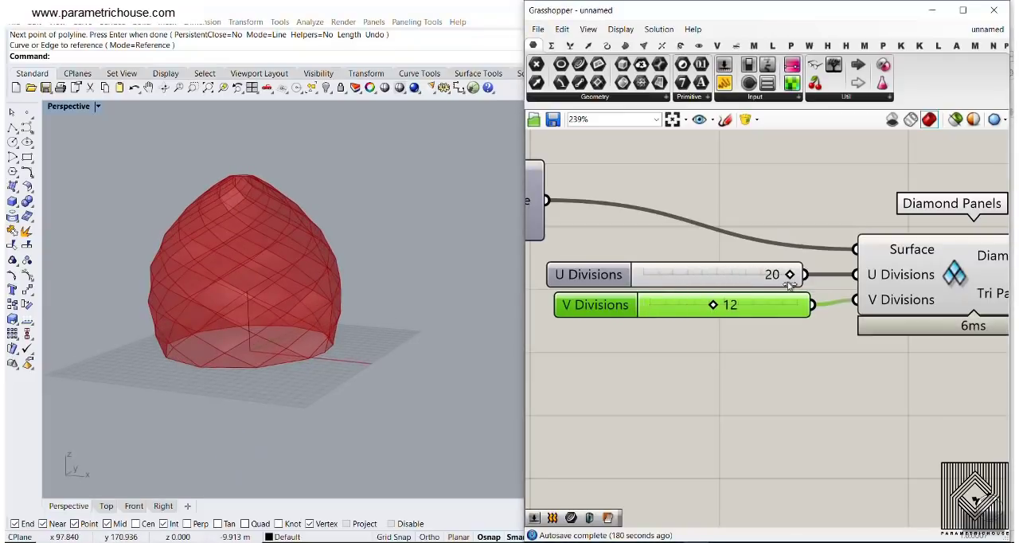
{"action": "right_click_drag", "start_coordinate": [254, 189], "coordinate": [255, 285]}
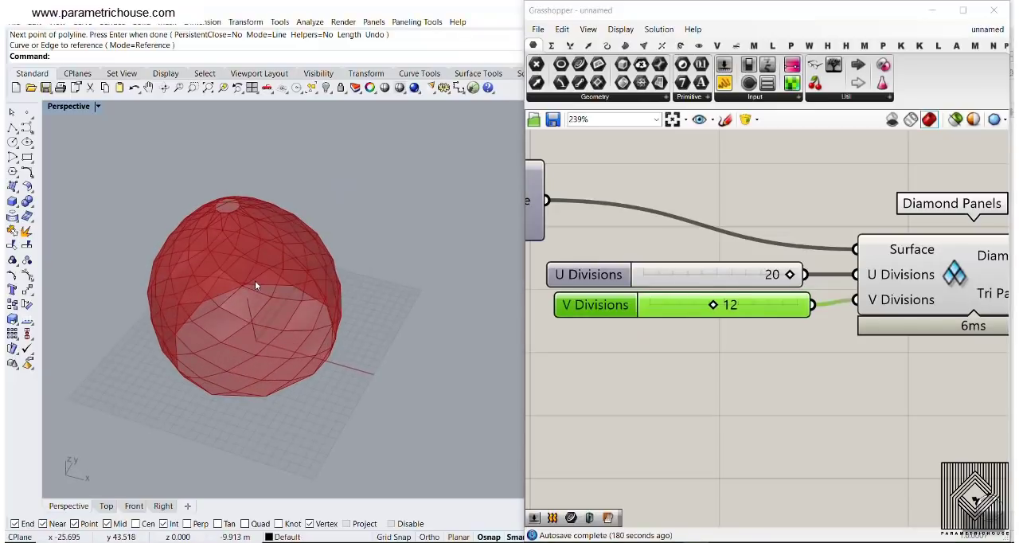
Turn on the Point parameter's preview and adjust the top profile point horizontally
{"action": "right_click_drag", "start_coordinate": [714, 226], "coordinate": [907, 231]}
{"action": "scroll", "coordinate": [883, 260], "scroll_direction": "down", "scroll_amount": 4}
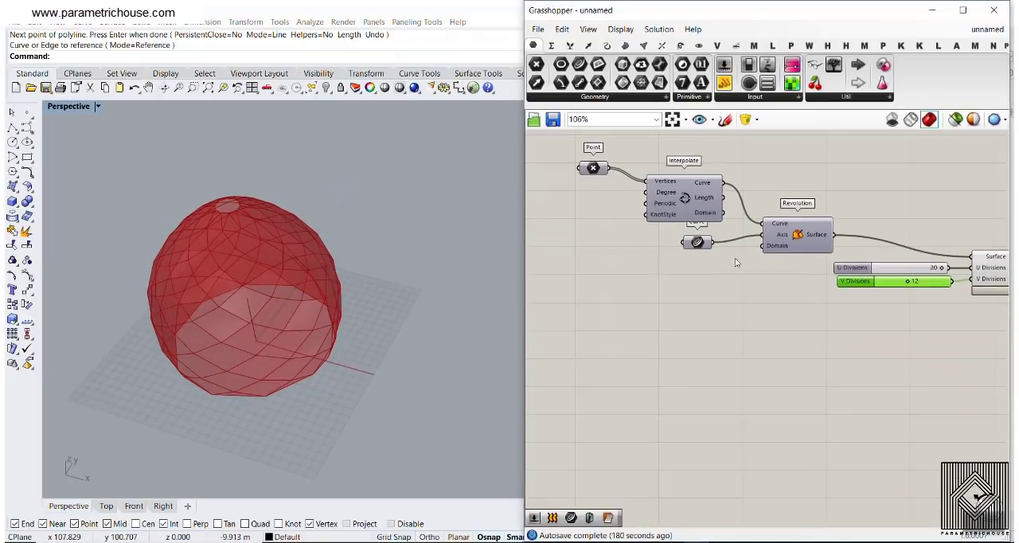
{"action": "right_click", "coordinate": [590, 170]}
{"action": "left_click", "coordinate": [617, 191]}
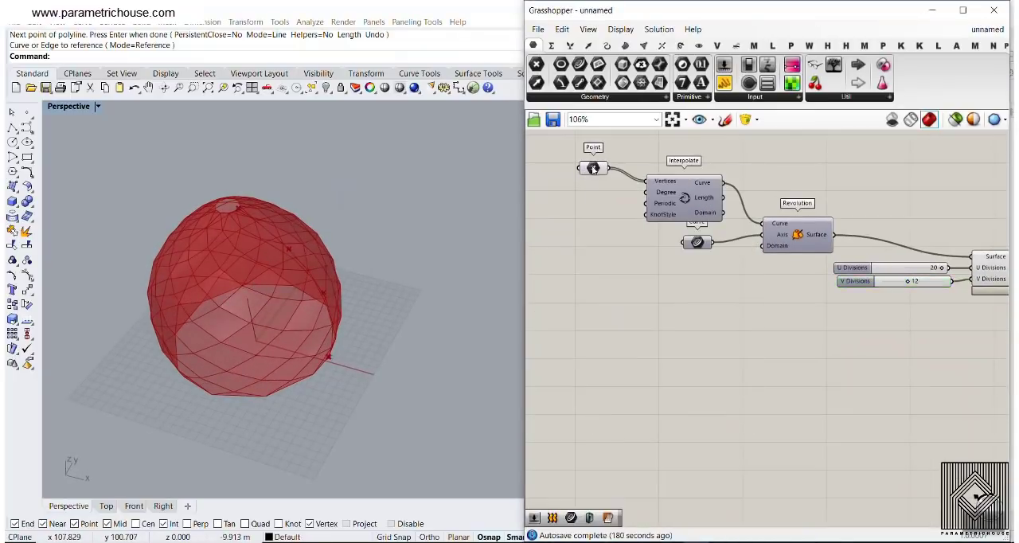
{"action": "right_click_drag", "start_coordinate": [269, 315], "coordinate": [312, 230]}
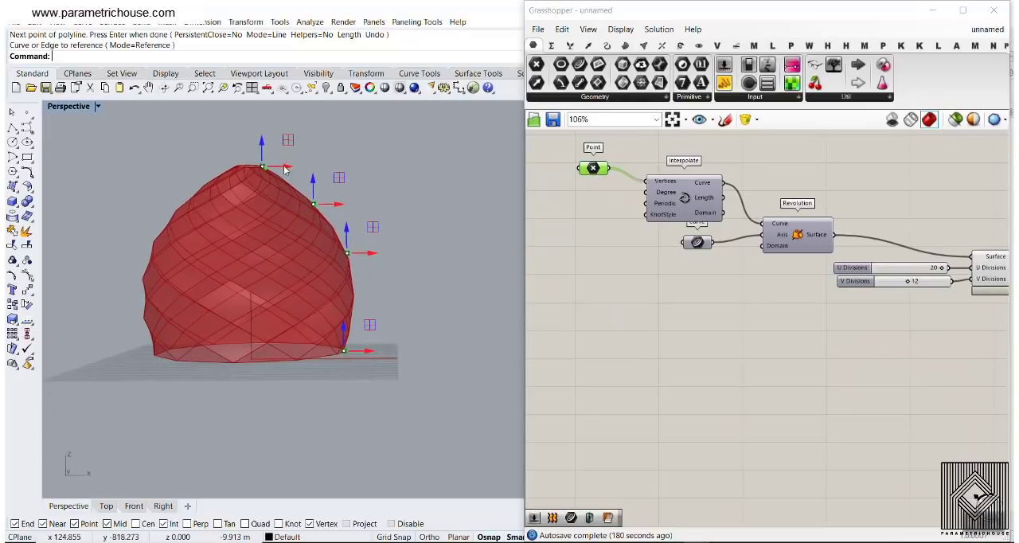
{"action": "right_click_drag", "start_coordinate": [285, 170], "coordinate": [381, 295]}
Add a Surface parameter, feed it from the Diamond Panels output, and turn off the Diamond Panels component's preview
{"action": "right_click_drag", "start_coordinate": [853, 250], "coordinate": [668, 228]}
{"action": "scroll", "coordinate": [890, 270], "scroll_direction": "down", "scroll_amount": 2}
{"action": "right_click_drag", "start_coordinate": [890, 271], "coordinate": [662, 272]}
{"action": "scroll", "coordinate": [669, 259], "scroll_direction": "up", "scroll_amount": 4}
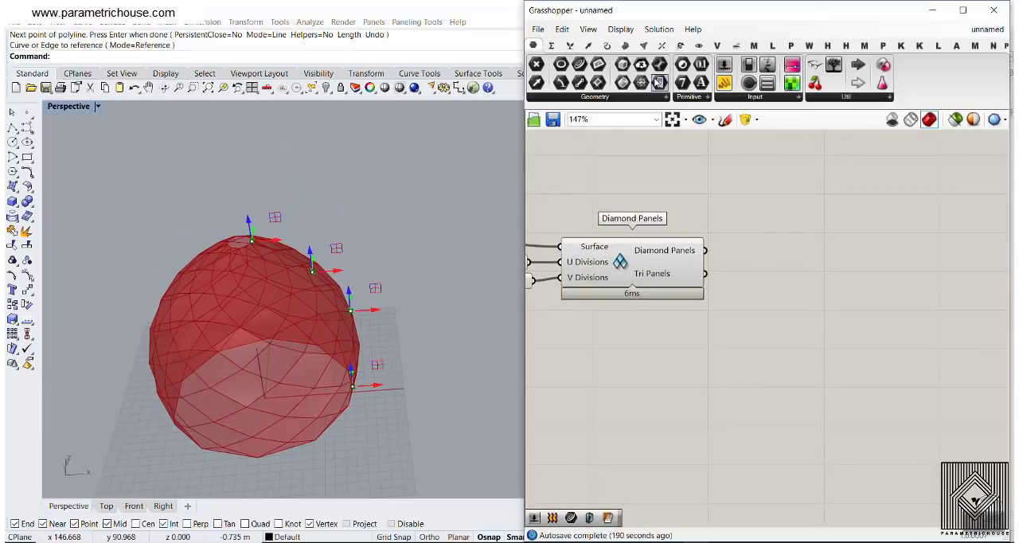
{"action": "left_click", "coordinate": [658, 82]}
{"action": "scroll", "coordinate": [747, 259], "scroll_direction": "up", "scroll_amount": 3}
{"action": "left_click", "coordinate": [763, 231]}
{"action": "left_click_drag", "start_coordinate": [679, 244], "coordinate": [838, 243]}
{"action": "right_click", "coordinate": [548, 263]}
{"action": "left_click", "coordinate": [585, 279]}
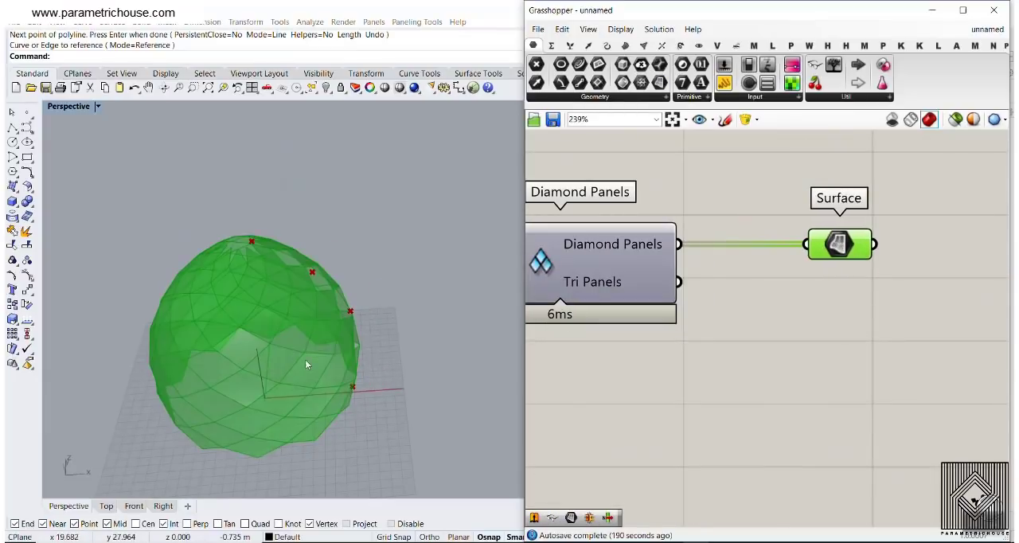
Turn on the Interpolate component's preview and examine the profile curve against the diamond panels along the seam
{"action": "right_click_drag", "start_coordinate": [307, 359], "coordinate": [273, 287]}
{"action": "scroll", "coordinate": [249, 232], "scroll_direction": "up", "scroll_amount": 3}
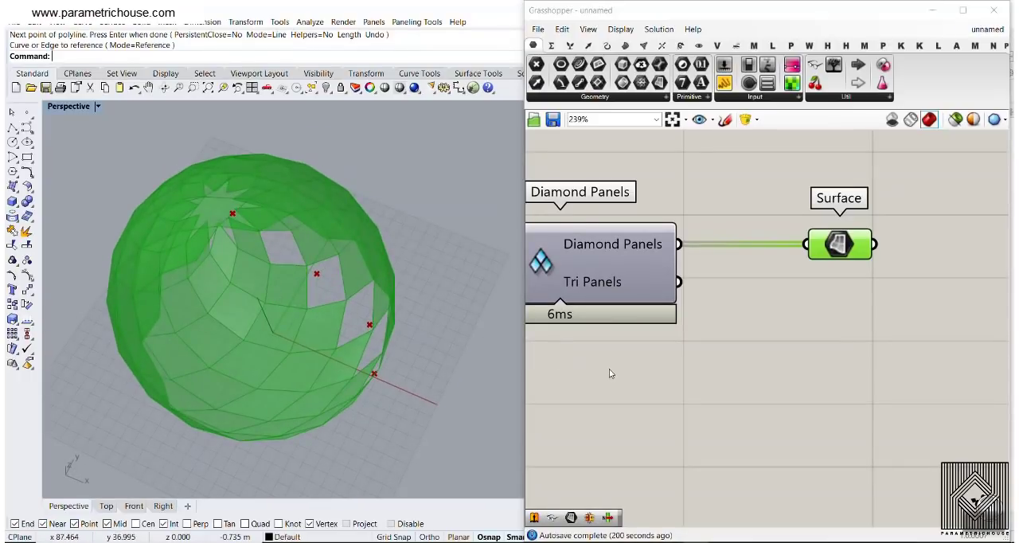
{"action": "right_click_drag", "start_coordinate": [404, 362], "coordinate": [310, 117]}
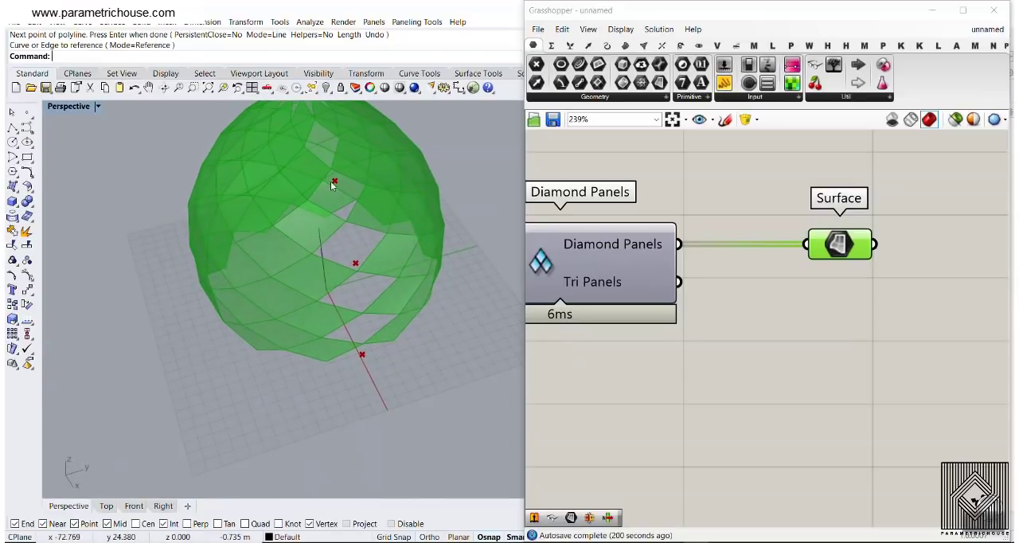
{"action": "right_click_drag", "start_coordinate": [589, 243], "coordinate": [830, 271]}
{"action": "scroll", "coordinate": [831, 271], "scroll_direction": "down", "scroll_amount": 4}
{"action": "right_click_drag", "start_coordinate": [688, 265], "coordinate": [931, 297]}
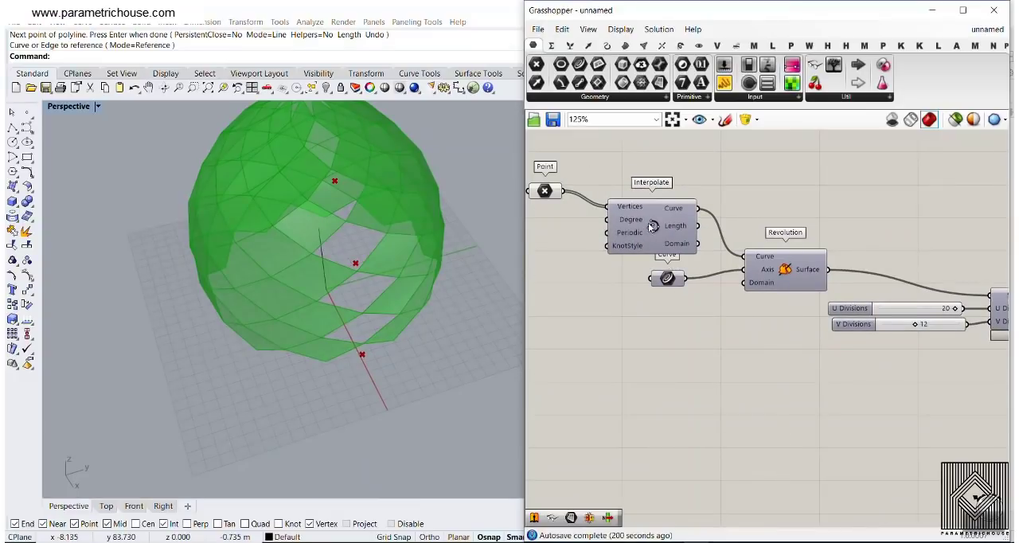
{"action": "right_click", "coordinate": [653, 226]}
{"action": "left_click", "coordinate": [667, 246]}
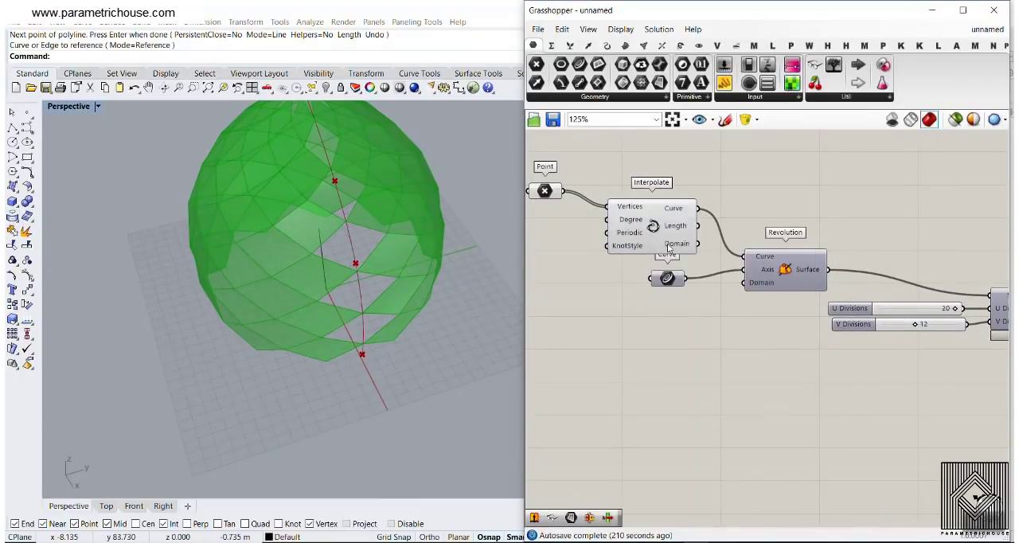
{"action": "right_click_drag", "start_coordinate": [242, 276], "coordinate": [318, 199]}
{"action": "scroll", "coordinate": [320, 194], "scroll_direction": "up", "scroll_amount": 7}
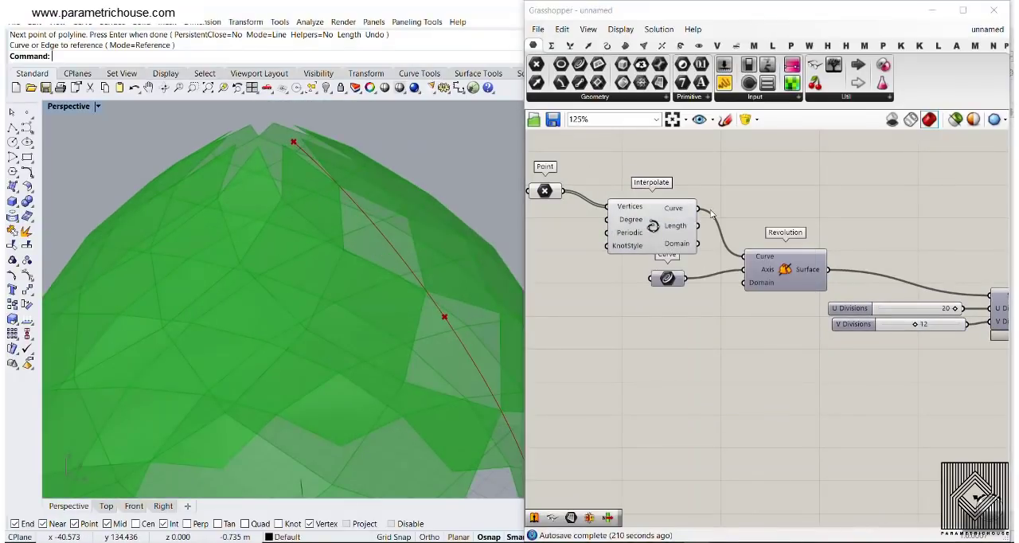
Bake the Revolution surface and move the baked copy aside, clear of the panel preview
{"action": "right_click", "coordinate": [825, 271]}
{"action": "left_click", "coordinate": [825, 289]}
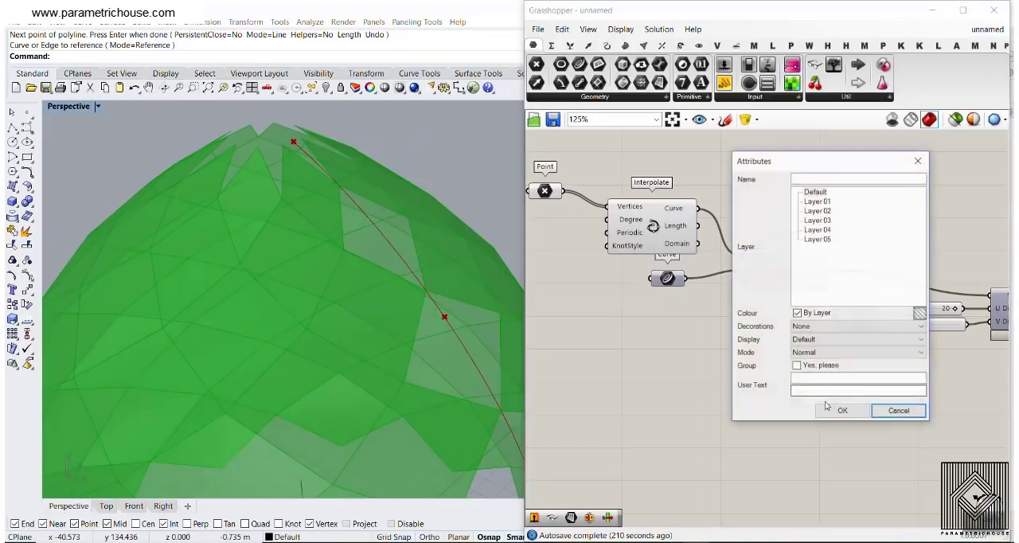
{"action": "left_click", "coordinate": [836, 409]}
{"action": "scroll", "coordinate": [438, 238], "scroll_direction": "down", "scroll_amount": 5}
{"action": "left_click_drag", "start_coordinate": [448, 261], "coordinate": [308, 292]}
{"action": "scroll", "coordinate": [327, 272], "scroll_direction": "up", "scroll_amount": 5}
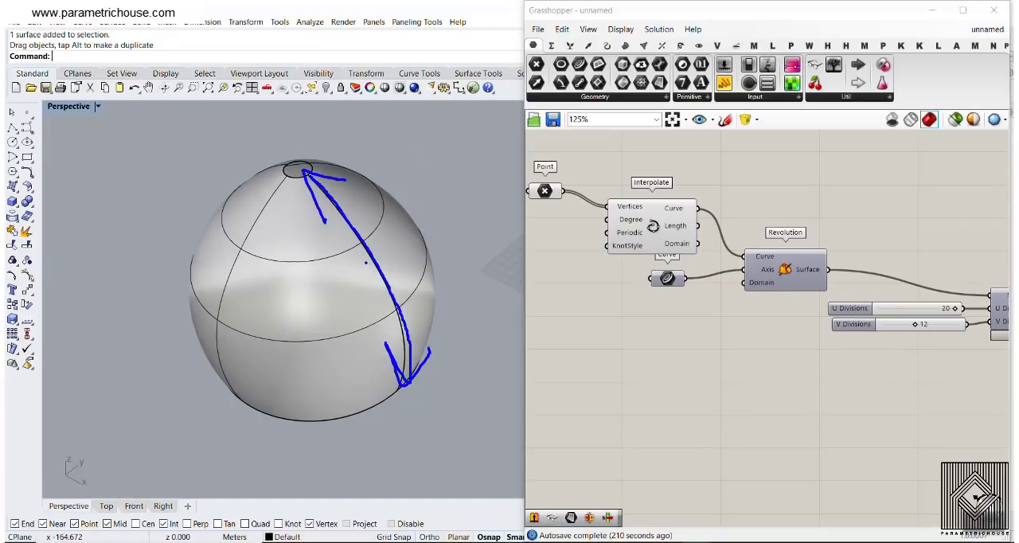
Examine the baked surface's seam from base to top opening and delete the baked surface
{"action": "mouse_move", "coordinate": [365, 268]}
{"action": "left_mouse_down"}
{"action": "mouse_move", "coordinate": [307, 169]}
{"action": "mouse_move", "coordinate": [372, 263]}
{"action": "left_mouse_up"}
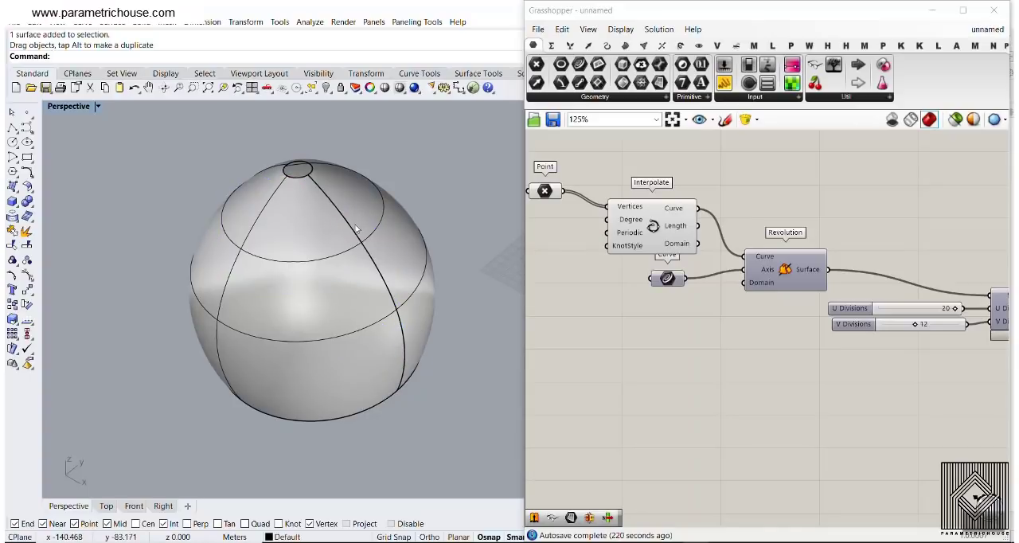
{"action": "scroll", "coordinate": [336, 178], "scroll_direction": "up", "scroll_amount": 5}
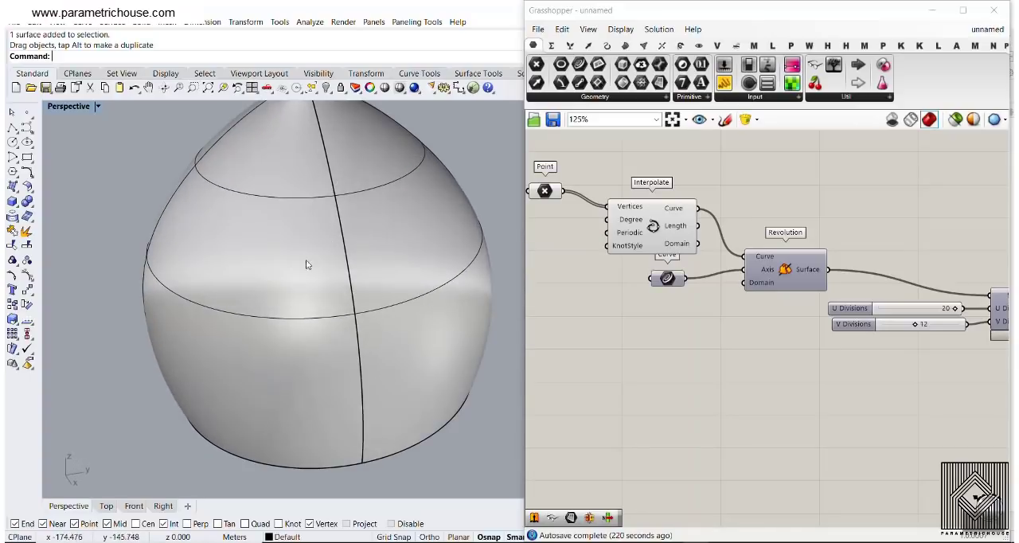
{"action": "scroll", "coordinate": [296, 203], "scroll_direction": "down", "scroll_amount": 3}
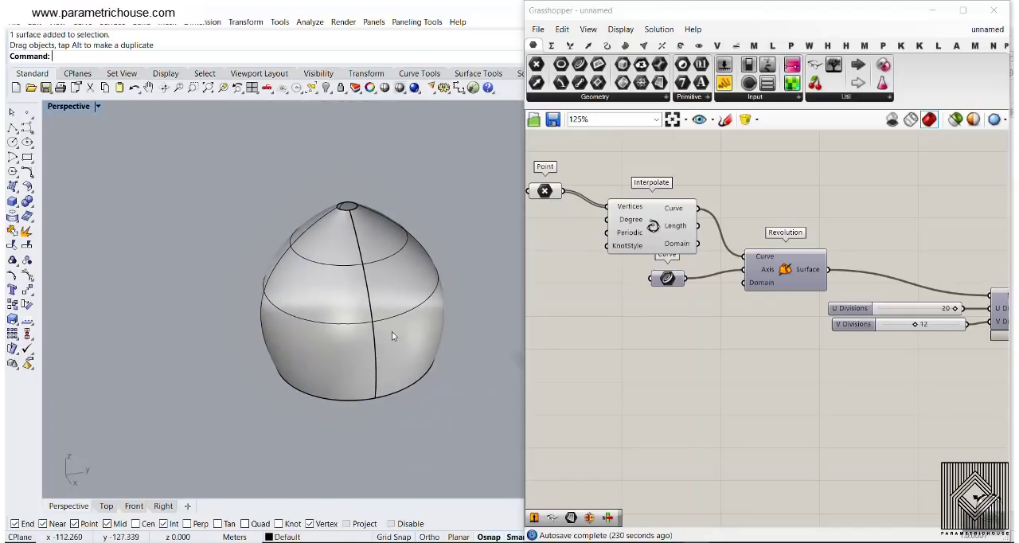
{"action": "left_click", "coordinate": [359, 295]}
{"action": "key", "text": "Delete"}
{"action": "scroll", "coordinate": [357, 288], "scroll_direction": "up", "scroll_amount": 10}
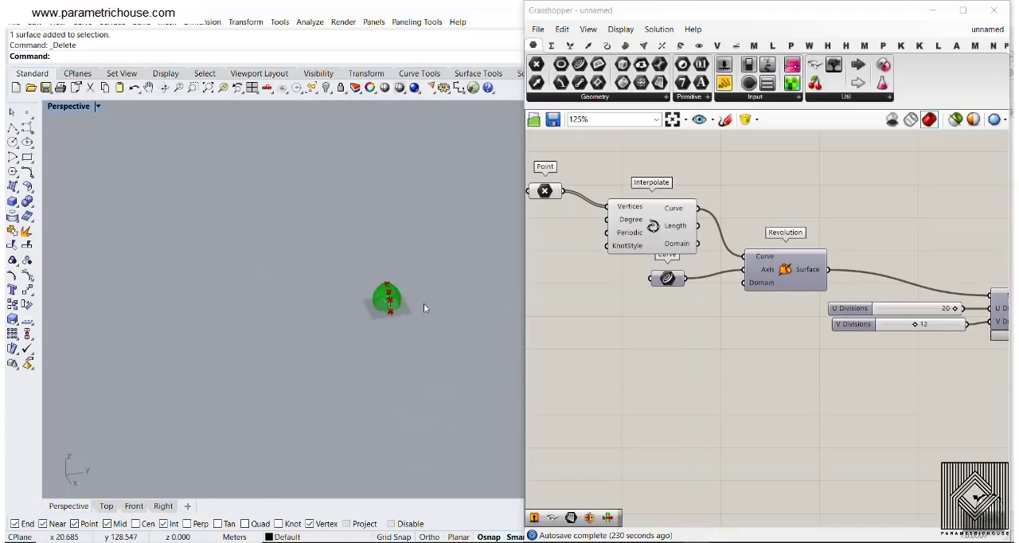
Add a second Surface parameter and feed it from the Diamond Panels component's Tri Panels output
{"action": "right_click_drag", "start_coordinate": [302, 296], "coordinate": [333, 315]}
{"action": "scroll", "coordinate": [931, 314], "scroll_direction": "down", "scroll_amount": 3}
{"action": "right_click_drag", "start_coordinate": [932, 315], "coordinate": [722, 273]}
{"action": "scroll", "coordinate": [721, 272], "scroll_direction": "up", "scroll_amount": 4}
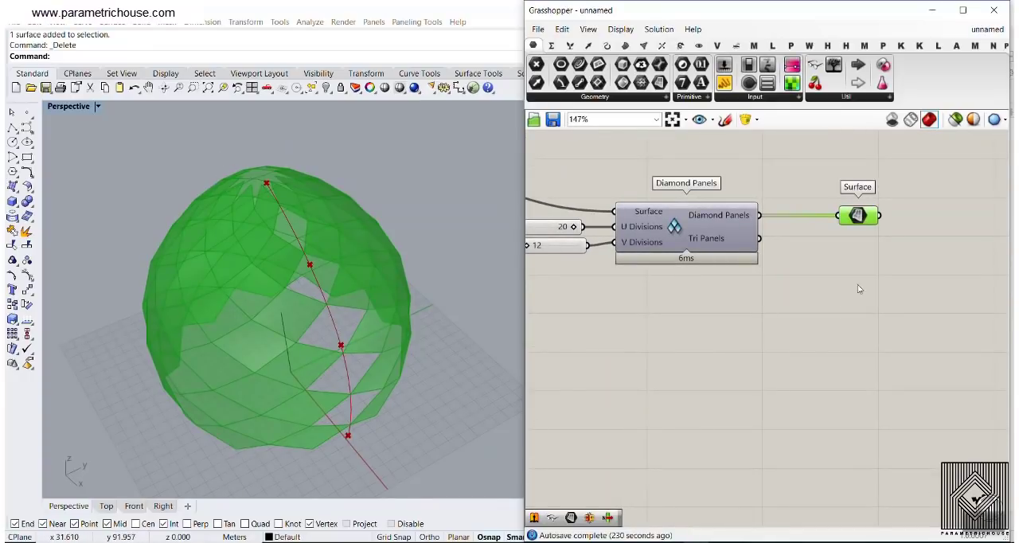
{"action": "right_click_drag", "start_coordinate": [857, 289], "coordinate": [766, 285]}
{"action": "left_click_drag", "start_coordinate": [660, 82], "coordinate": [715, 269]}
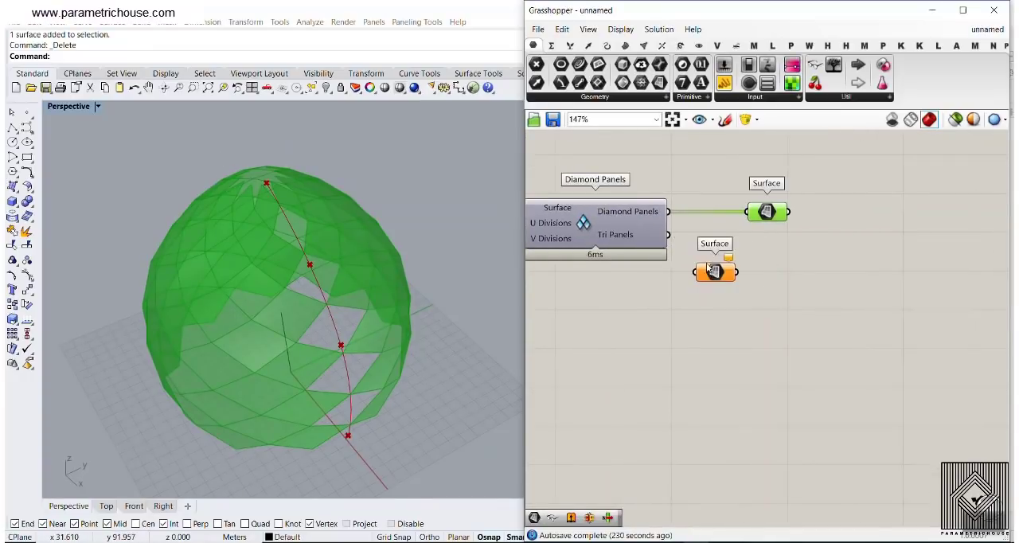
{"action": "left_click_drag", "start_coordinate": [669, 234], "coordinate": [724, 322]}
{"action": "right_click_drag", "start_coordinate": [359, 292], "coordinate": [353, 318]}
Bake the tri panels from the new Surface parameter
{"action": "right_click", "coordinate": [737, 328]}
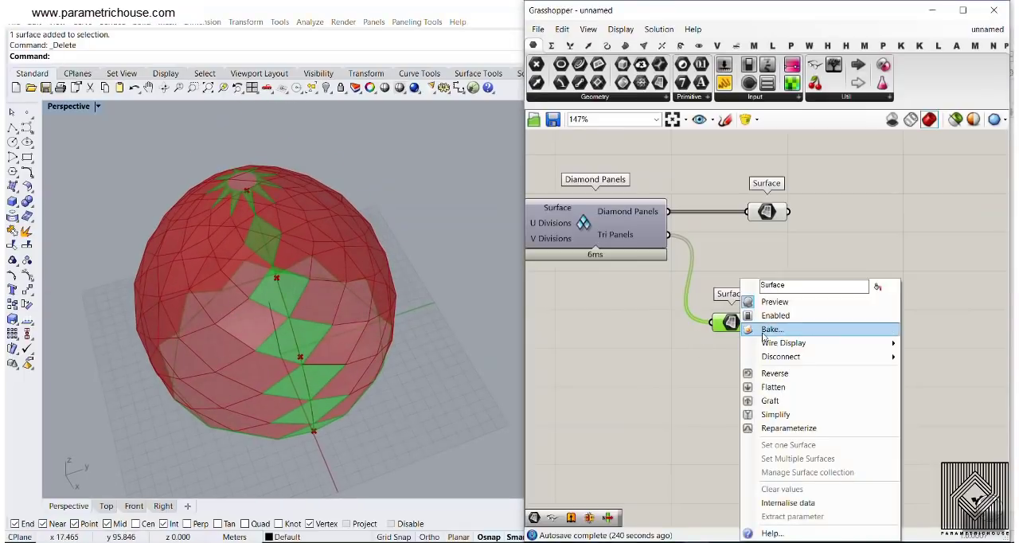
{"action": "left_click", "coordinate": [768, 333]}
{"action": "left_click", "coordinate": [774, 455]}
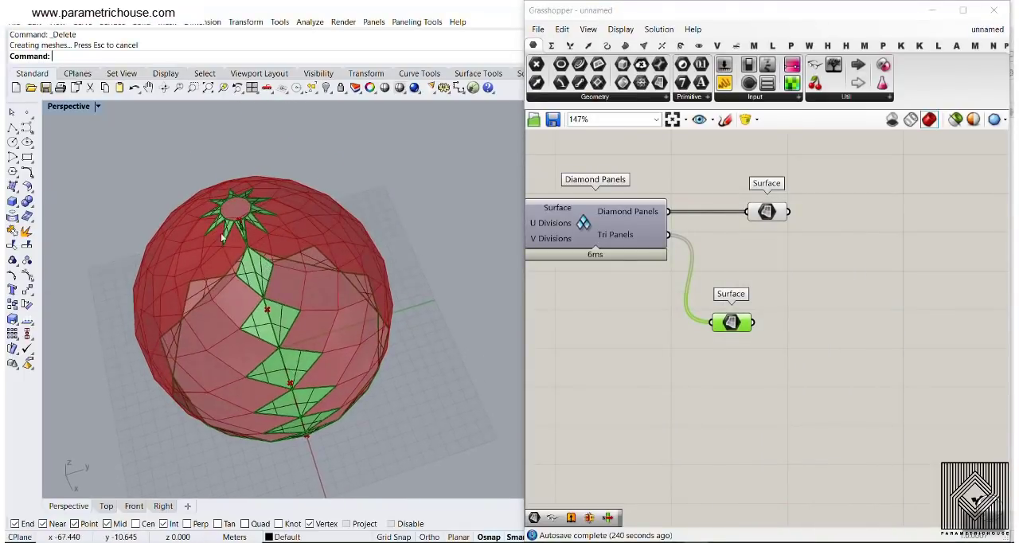
Select individual baked tri panels around the top opening to inspect how they are separated
{"action": "scroll", "coordinate": [222, 232], "scroll_direction": "up", "scroll_amount": 5}
{"action": "left_click", "coordinate": [281, 205]}
{"action": "left_click", "coordinate": [334, 186]}
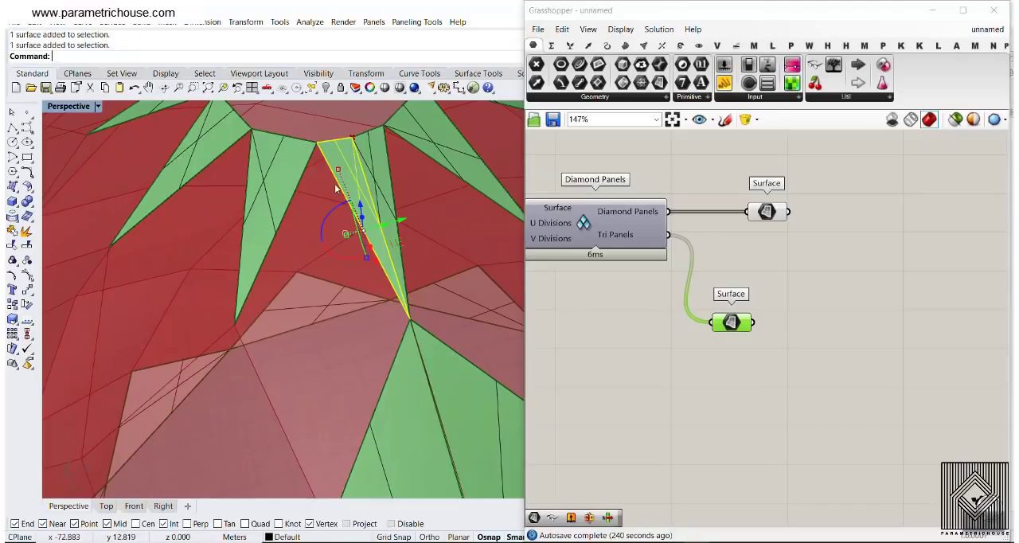
{"action": "left_click", "coordinate": [206, 136]}
{"action": "scroll", "coordinate": [209, 144], "scroll_direction": "down", "scroll_amount": 7}
{"action": "right_click_drag", "start_coordinate": [318, 191], "coordinate": [396, 294]}
{"action": "scroll", "coordinate": [403, 306], "scroll_direction": "up", "scroll_amount": 3}
{"action": "left_click", "coordinate": [400, 335]}
{"action": "left_click", "coordinate": [408, 284]}
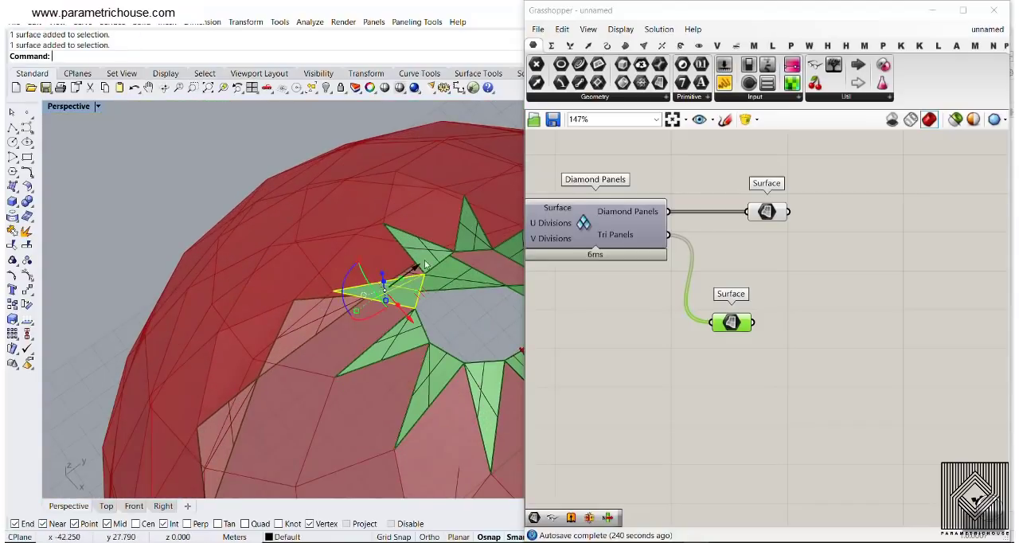
{"action": "left_click", "coordinate": [431, 257]}
{"action": "left_click", "coordinate": [461, 230]}
{"action": "scroll", "coordinate": [239, 219], "scroll_direction": "down", "scroll_amount": 8}
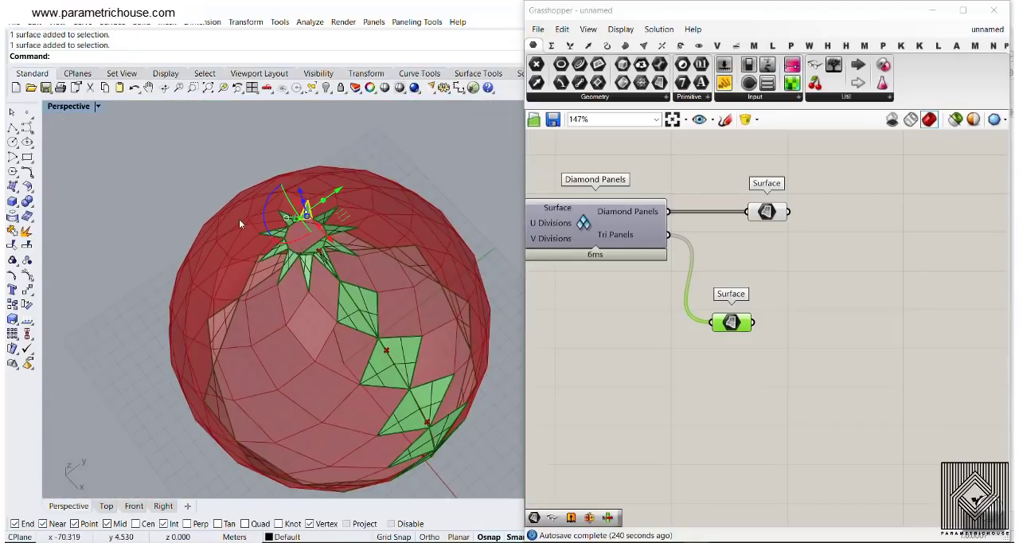
{"action": "left_click", "coordinate": [446, 197]}
Inspect the separate halves of the baked panels along the seam, starting at the top opening
{"action": "right_click_drag", "start_coordinate": [374, 293], "coordinate": [310, 246]}
{"action": "right_click_drag", "start_coordinate": [313, 164], "coordinate": [300, 204]}
{"action": "scroll", "coordinate": [299, 207], "scroll_direction": "up", "scroll_amount": 8}
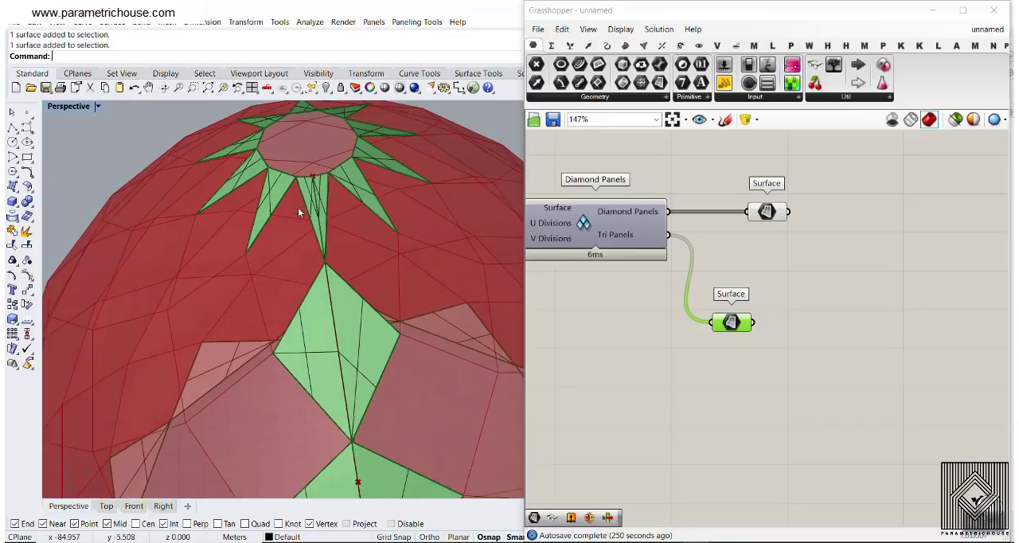
{"action": "scroll", "coordinate": [311, 198], "scroll_direction": "up", "scroll_amount": 5}
{"action": "scroll", "coordinate": [311, 198], "scroll_direction": "down", "scroll_amount": 3}
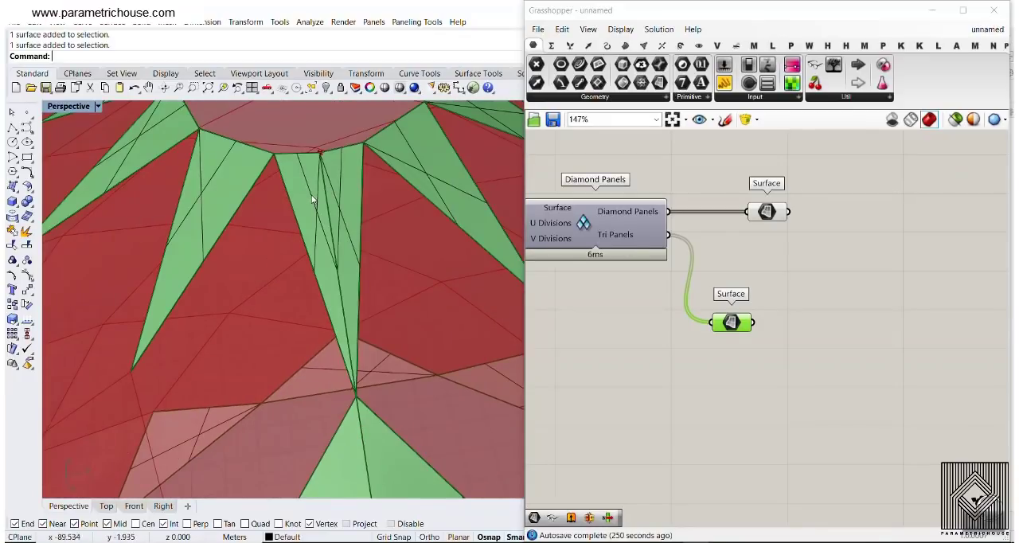
{"action": "left_click", "coordinate": [333, 191]}
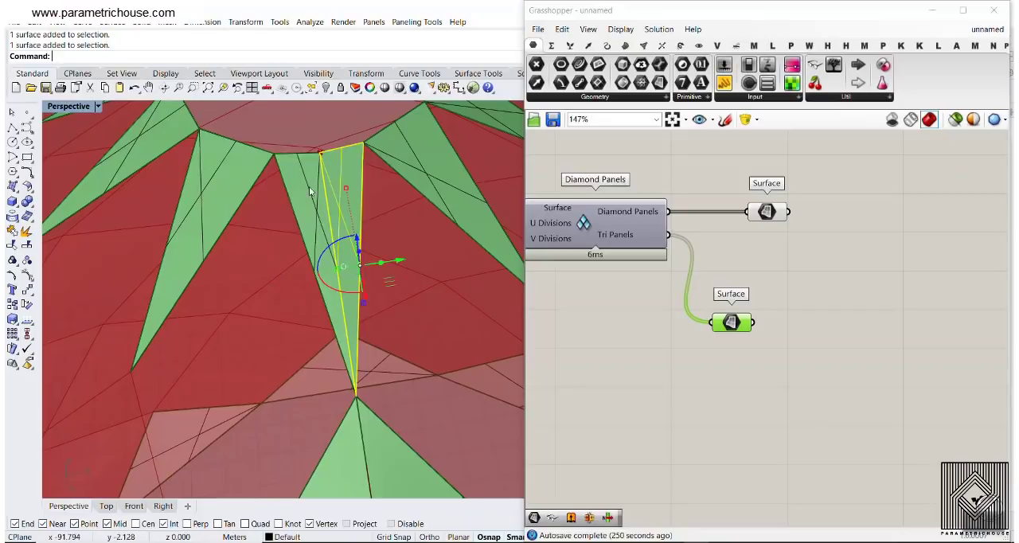
{"action": "scroll", "coordinate": [324, 193], "scroll_direction": "down", "scroll_amount": 5}
{"action": "right_click_drag", "start_coordinate": [332, 275], "coordinate": [328, 261]}
{"action": "left_click", "coordinate": [310, 188]}
{"action": "left_click", "coordinate": [334, 183]}
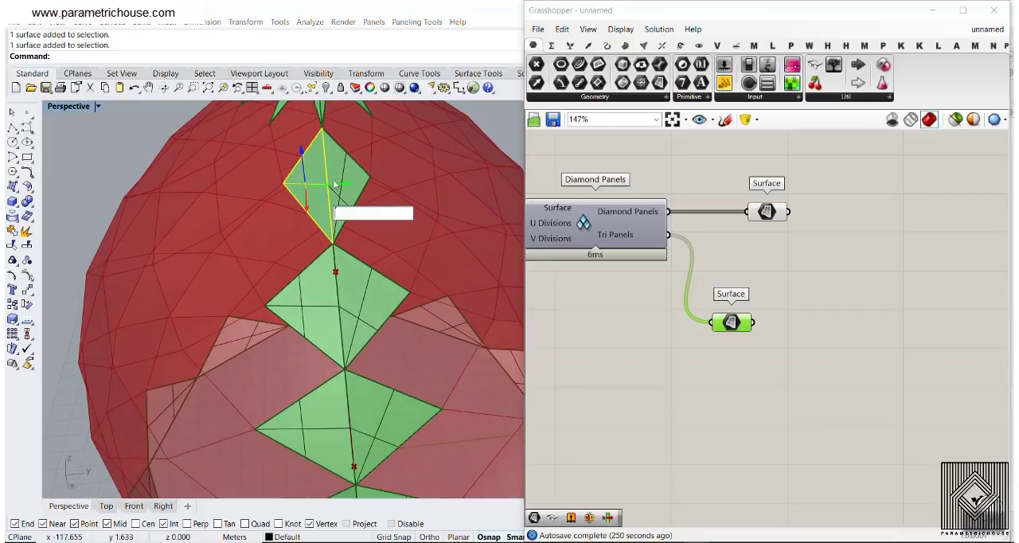
{"action": "left_click", "coordinate": [342, 171]}
{"action": "left_click", "coordinate": [311, 189]}
Inspect the two baked triangles that meet at the seam along the base edge
{"action": "scroll", "coordinate": [311, 186], "scroll_direction": "down", "scroll_amount": 6}
{"action": "scroll", "coordinate": [338, 303], "scroll_direction": "up", "scroll_amount": 4}
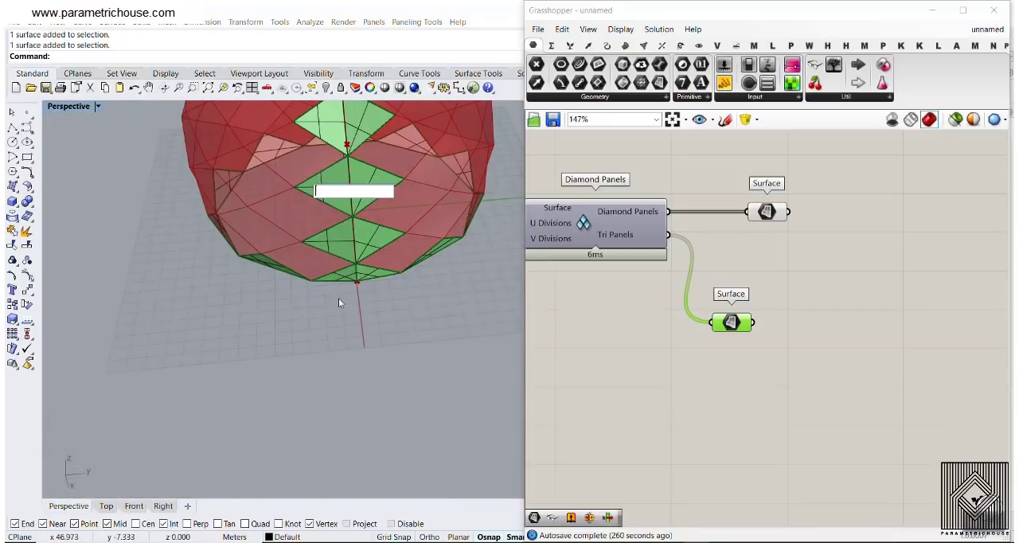
{"action": "right_click_drag", "start_coordinate": [339, 300], "coordinate": [349, 253]}
{"action": "scroll", "coordinate": [336, 210], "scroll_direction": "up", "scroll_amount": 6}
{"action": "left_click", "coordinate": [356, 243]}
{"action": "left_click", "coordinate": [398, 240]}
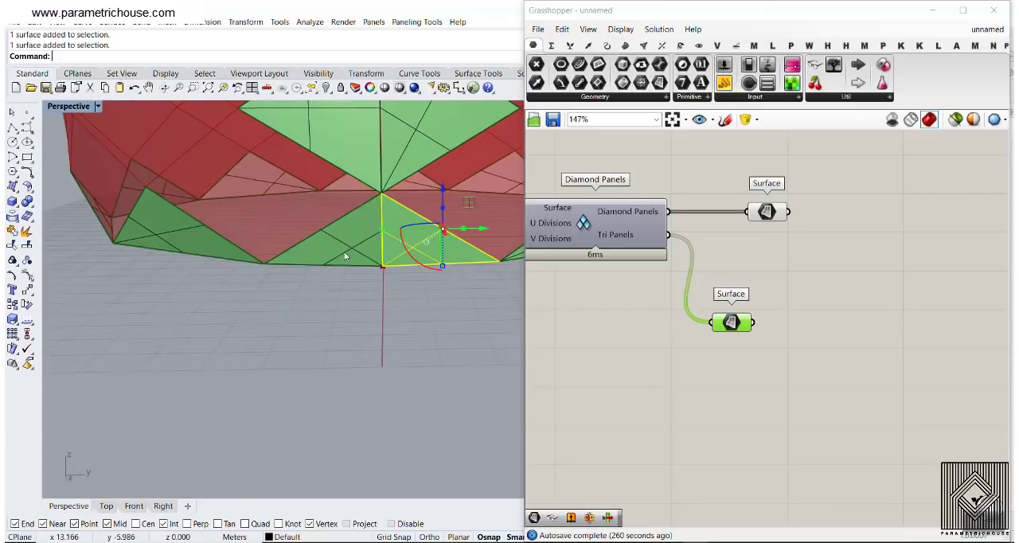
Clear the selection and undo the bake of the tri panels
{"action": "scroll", "coordinate": [273, 297], "scroll_direction": "down", "scroll_amount": 6}
{"action": "left_click", "coordinate": [273, 301]}
{"action": "right_click_drag", "start_coordinate": [273, 301], "coordinate": [244, 322]}
{"action": "scroll", "coordinate": [345, 371], "scroll_direction": "down", "scroll_amount": 9}
{"action": "key", "text": "ctrl+z"}
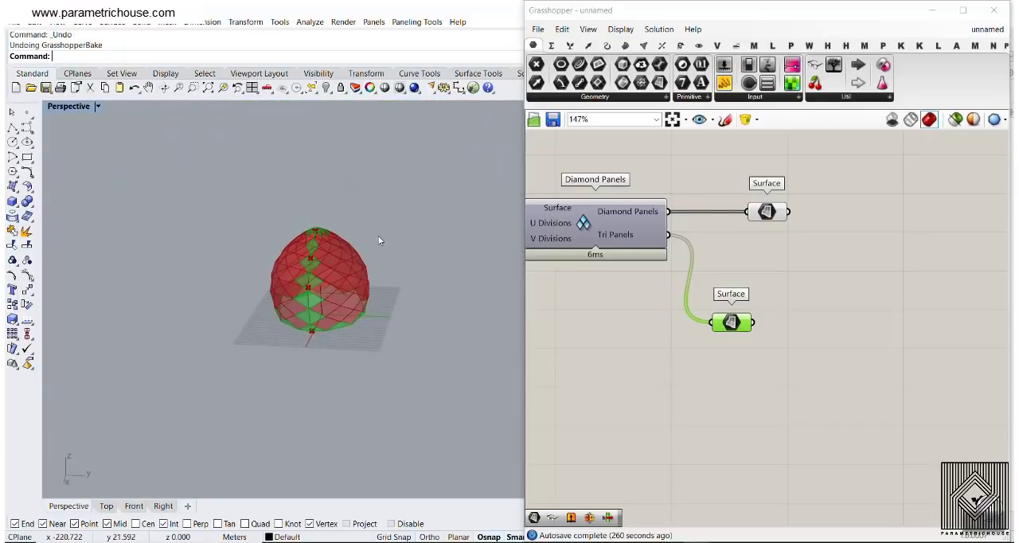
Examine the previewed tri panels around the top opening, along the base edge and down the seam
{"action": "scroll", "coordinate": [380, 252], "scroll_direction": "up", "scroll_amount": 5}
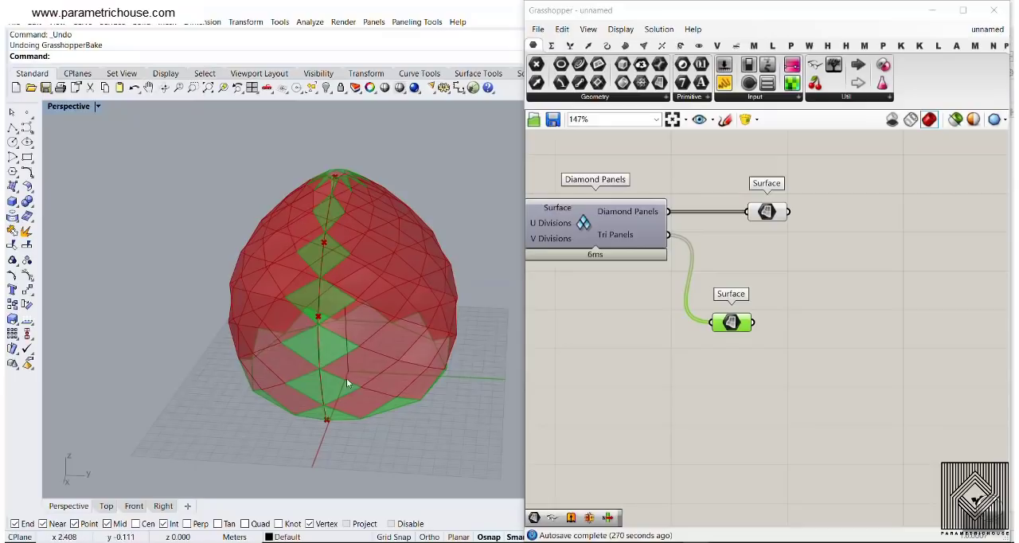
{"action": "right_click_drag", "start_coordinate": [362, 317], "coordinate": [342, 309]}
{"action": "scroll", "coordinate": [325, 246], "scroll_direction": "up", "scroll_amount": 5}
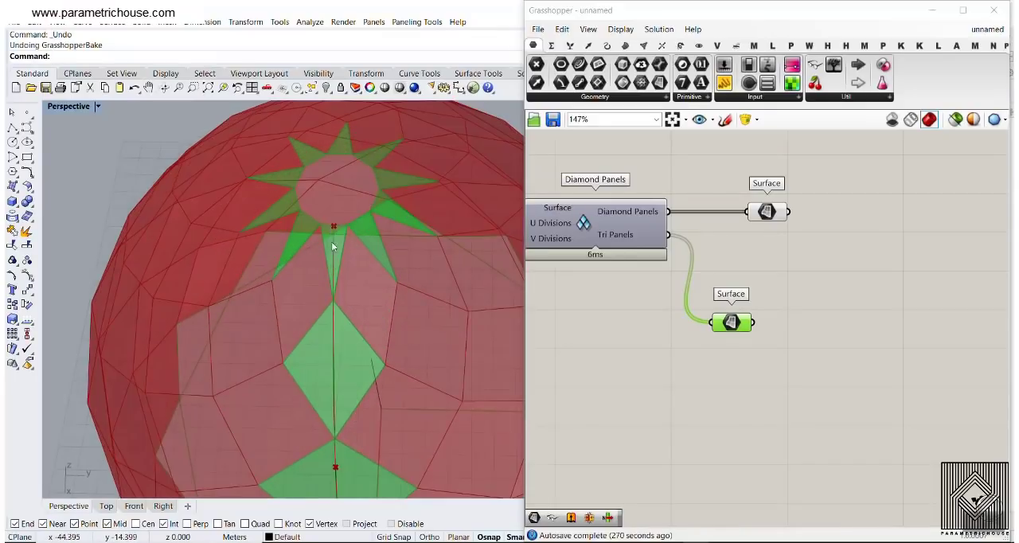
{"action": "scroll", "coordinate": [333, 247], "scroll_direction": "up", "scroll_amount": 3}
{"action": "scroll", "coordinate": [314, 191], "scroll_direction": "down", "scroll_amount": 15}
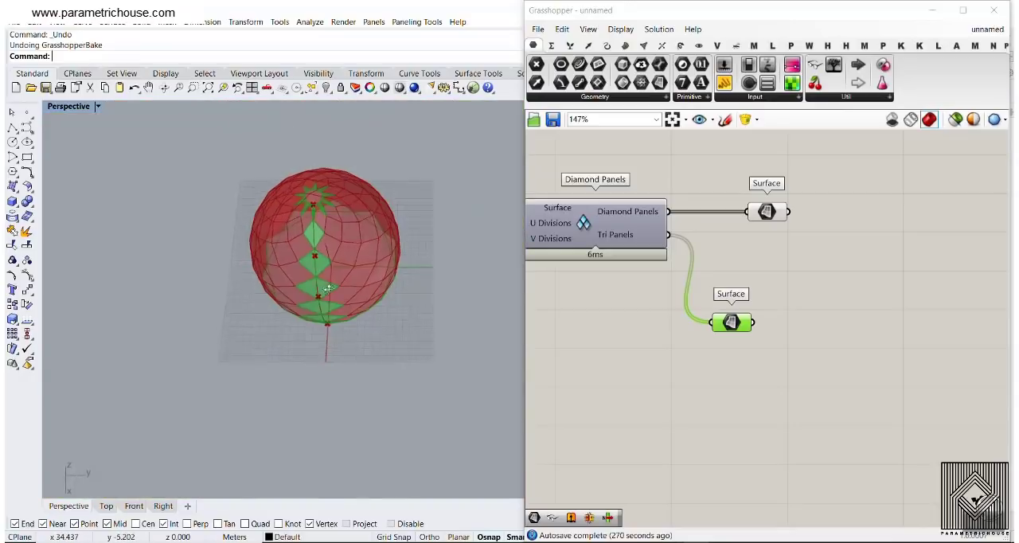
{"action": "right_click_drag", "start_coordinate": [314, 255], "coordinate": [310, 191]}
{"action": "scroll", "coordinate": [308, 331], "scroll_direction": "up", "scroll_amount": 8}
{"action": "scroll", "coordinate": [267, 333], "scroll_direction": "down", "scroll_amount": 5}
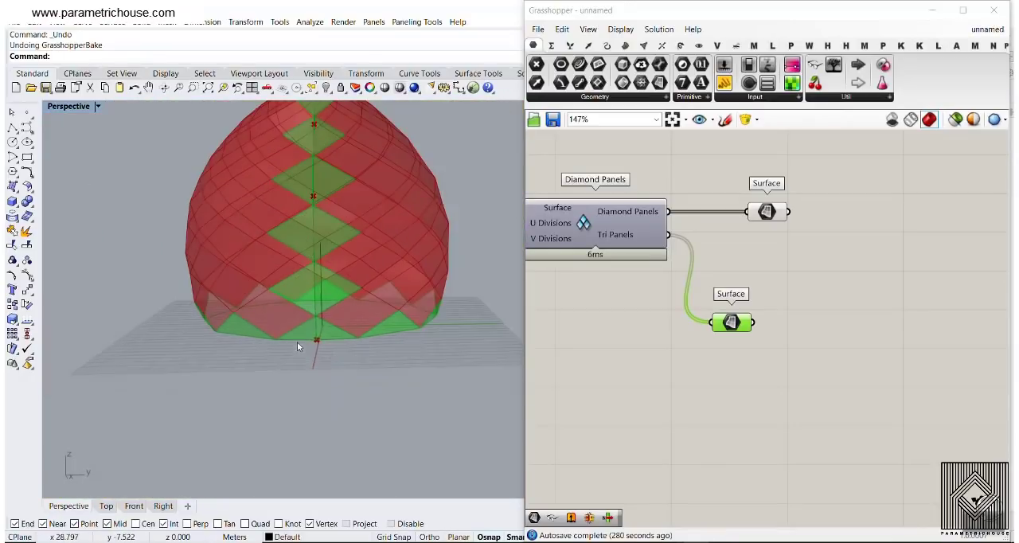
{"action": "right_click_drag", "start_coordinate": [297, 341], "coordinate": [339, 326]}
{"action": "right_click_drag", "start_coordinate": [837, 303], "coordinate": [769, 312]}
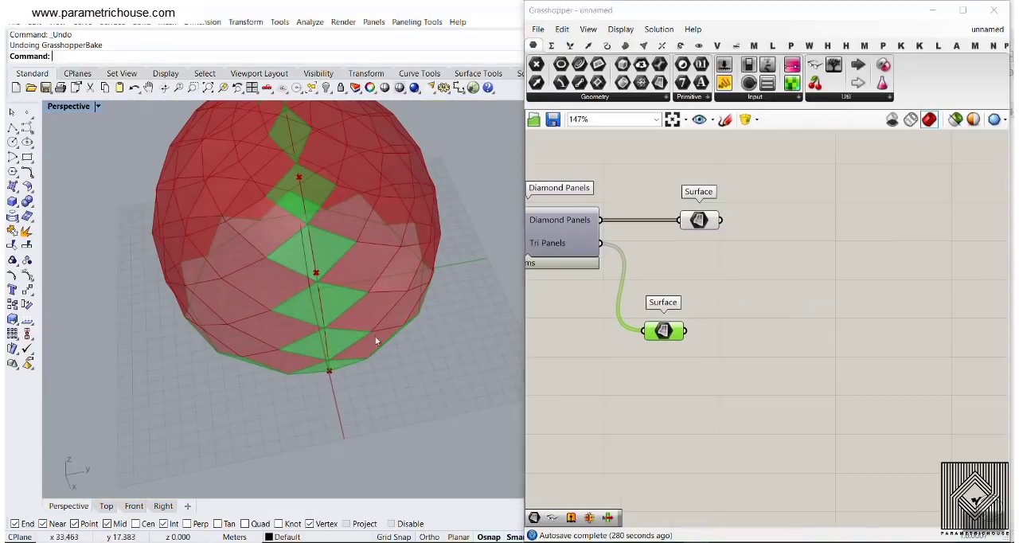
{"action": "right_click_drag", "start_coordinate": [375, 341], "coordinate": [368, 329]}
{"action": "scroll", "coordinate": [369, 329], "scroll_direction": "down", "scroll_amount": 4}
{"action": "right_click_drag", "start_coordinate": [671, 360], "coordinate": [623, 301]}
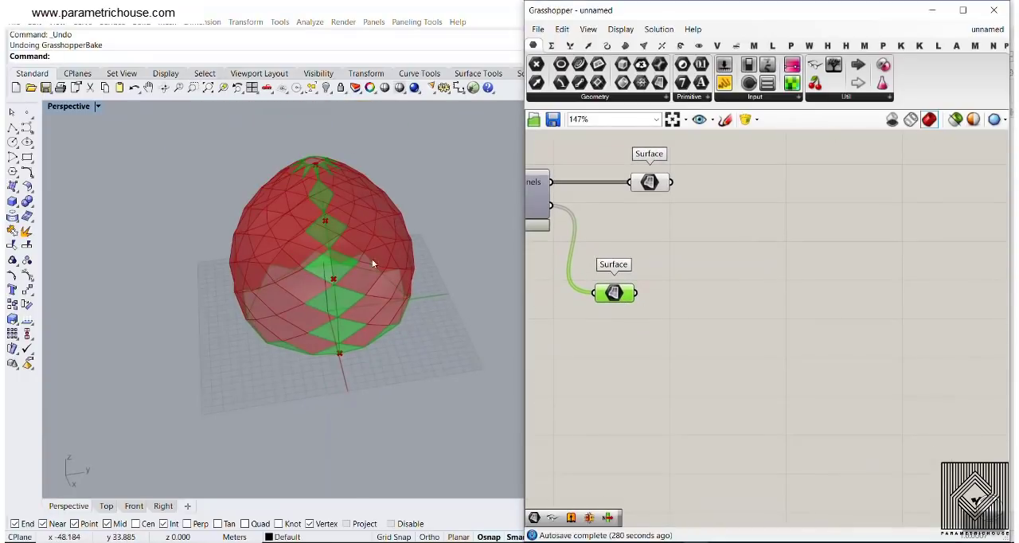
{"action": "scroll", "coordinate": [313, 211], "scroll_direction": "up", "scroll_amount": 4}
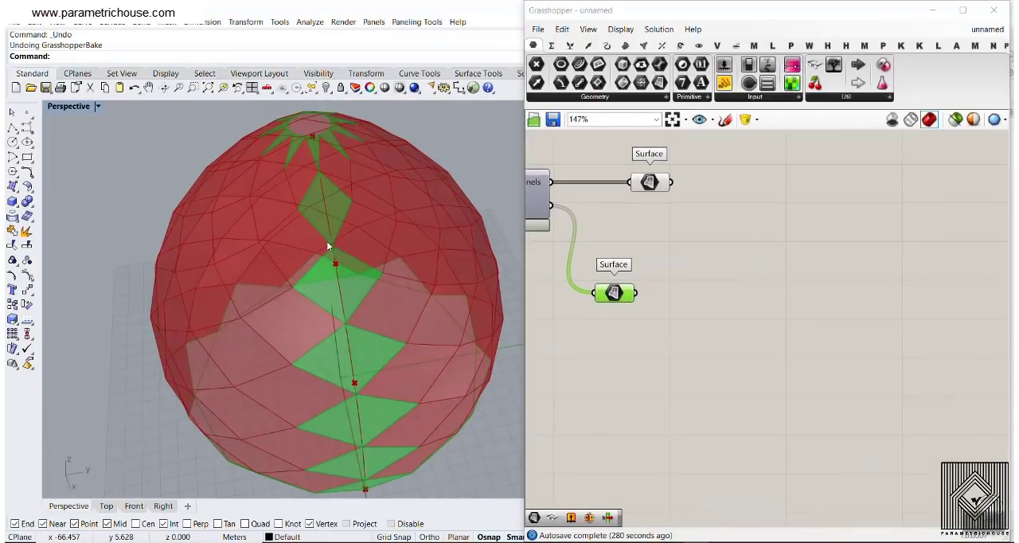
{"action": "scroll", "coordinate": [311, 182], "scroll_direction": "up", "scroll_amount": 3}
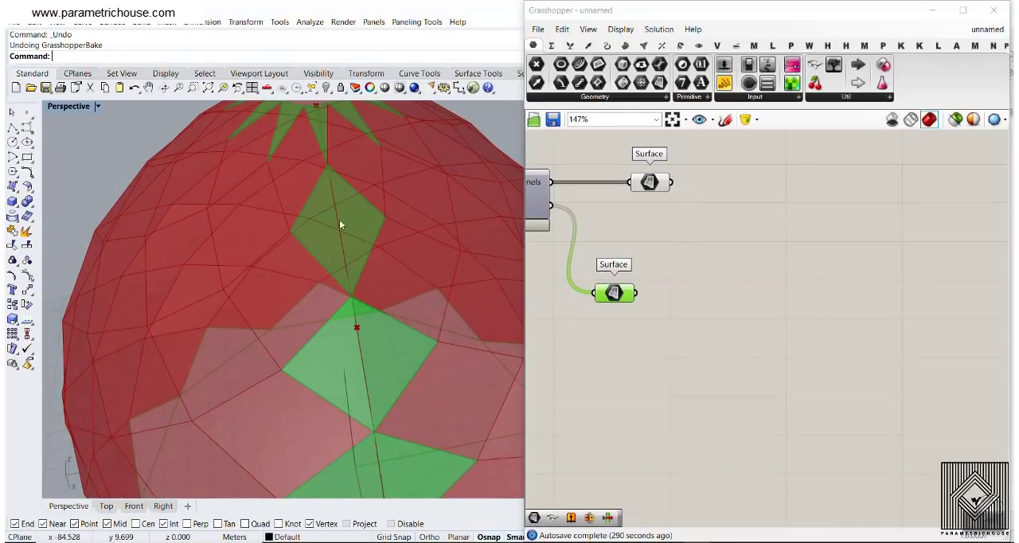
{"action": "double_click", "coordinate": [714, 285]}
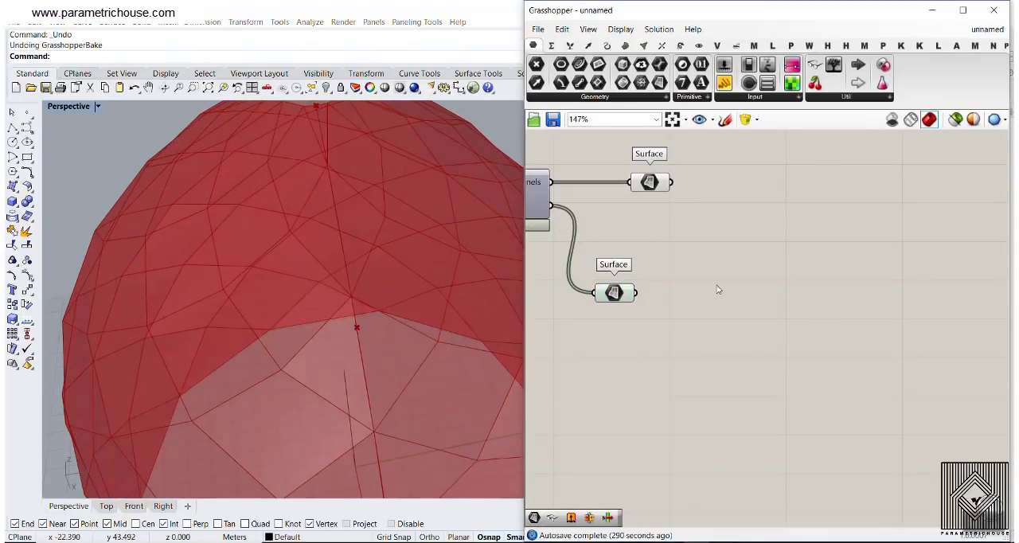
{"action": "type", "text": "item"}
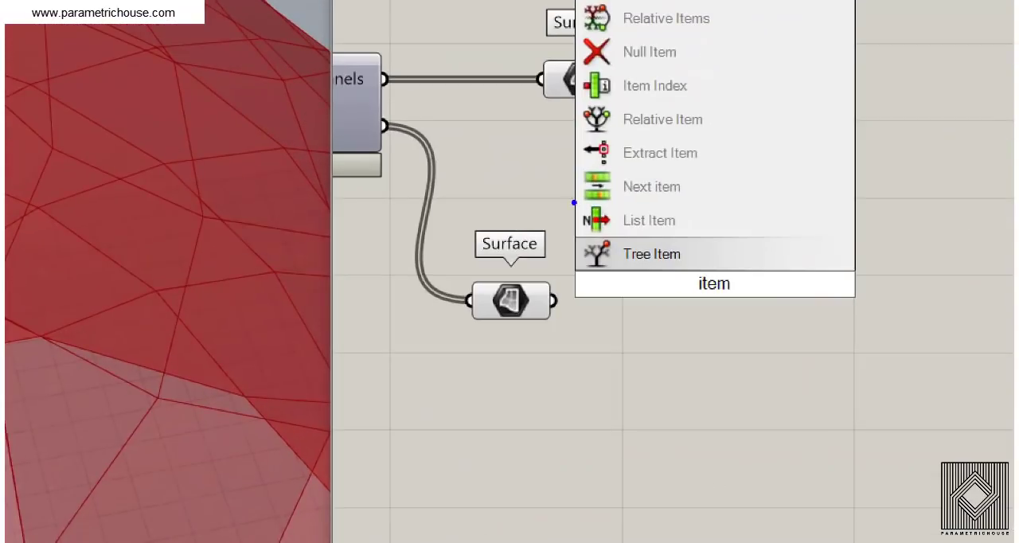
{"action": "left_click_drag", "start_coordinate": [573, 203], "coordinate": [759, 241], "text": "ctrl"}
{"action": "key", "text": "Escape"}
Add a List Item component and connect the tri panels' Surface parameter to its List input
{"action": "double_click", "coordinate": [740, 296]}
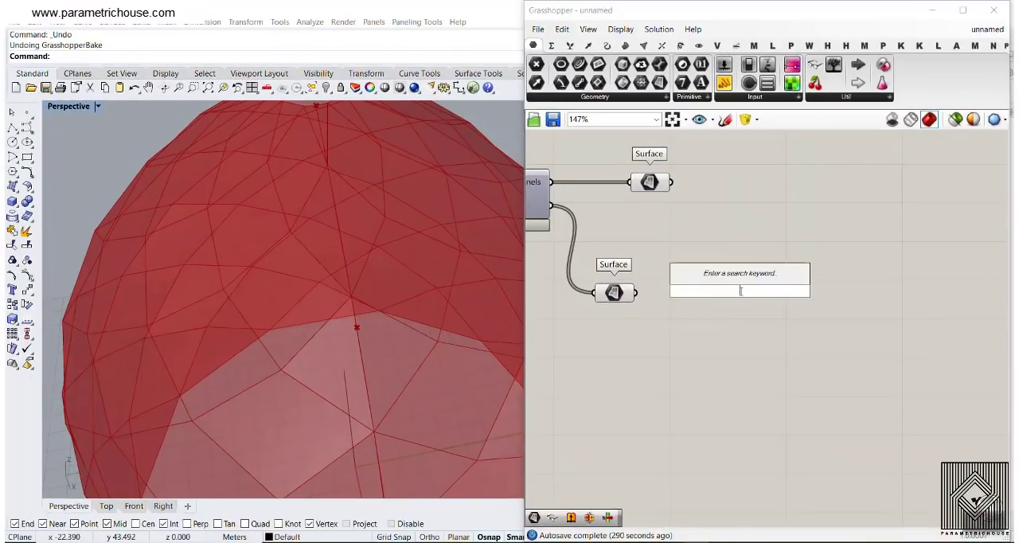
{"action": "type", "text": "item"}
{"action": "left_click", "coordinate": [732, 260]}
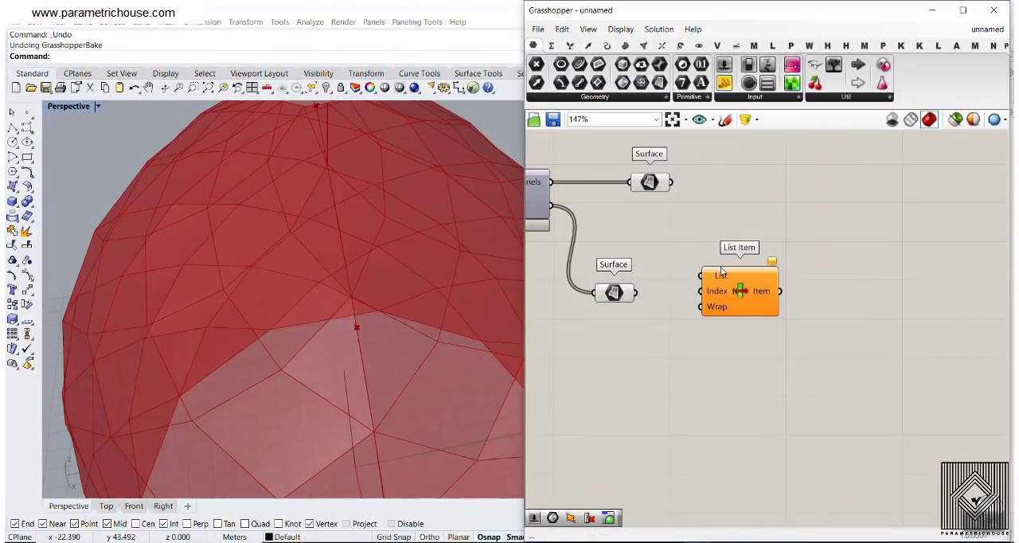
{"action": "right_click_drag", "start_coordinate": [733, 263], "coordinate": [703, 203]}
{"action": "left_click_drag", "start_coordinate": [707, 218], "coordinate": [707, 265]}
{"action": "right_click_drag", "start_coordinate": [685, 262], "coordinate": [707, 250]}
{"action": "left_click_drag", "start_coordinate": [627, 220], "coordinate": [692, 250]}
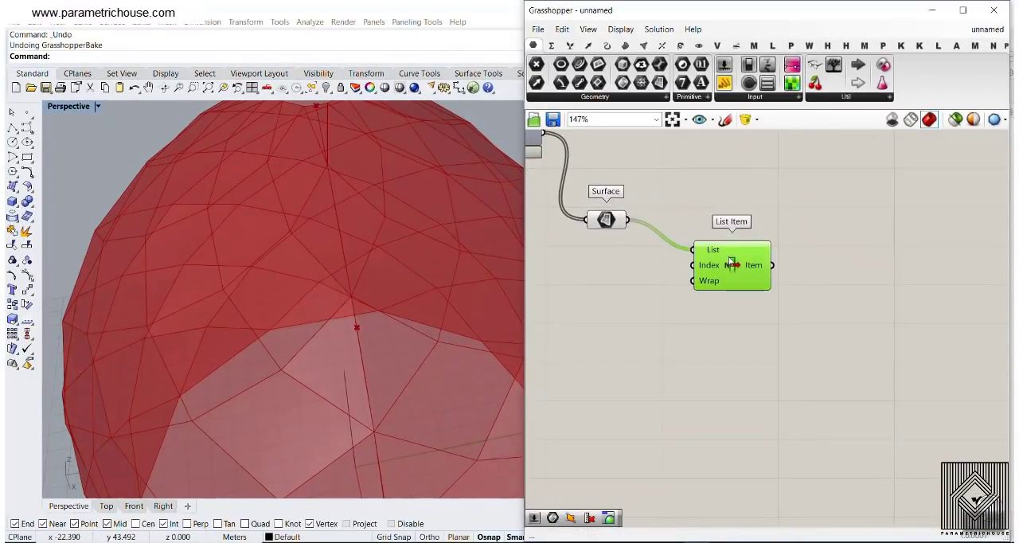
Examine which tri panel List Item extracts at the base of the seam
{"action": "mouse_move", "coordinate": [714, 271]}
{"action": "scroll", "coordinate": [339, 260], "scroll_direction": "down", "scroll_amount": 5}
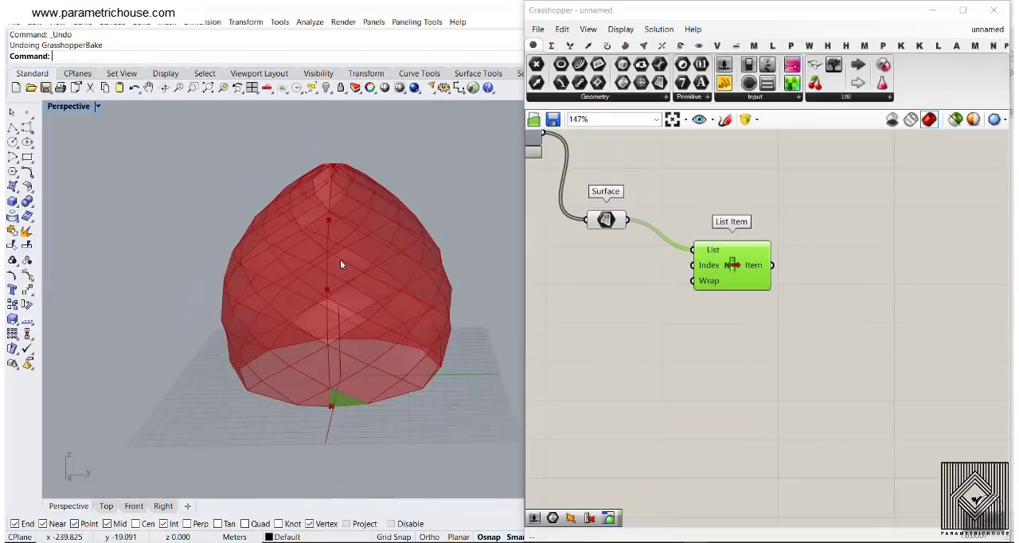
{"action": "scroll", "coordinate": [346, 385], "scroll_direction": "up", "scroll_amount": 6}
{"action": "scroll", "coordinate": [748, 280], "scroll_direction": "up", "scroll_amount": 4}
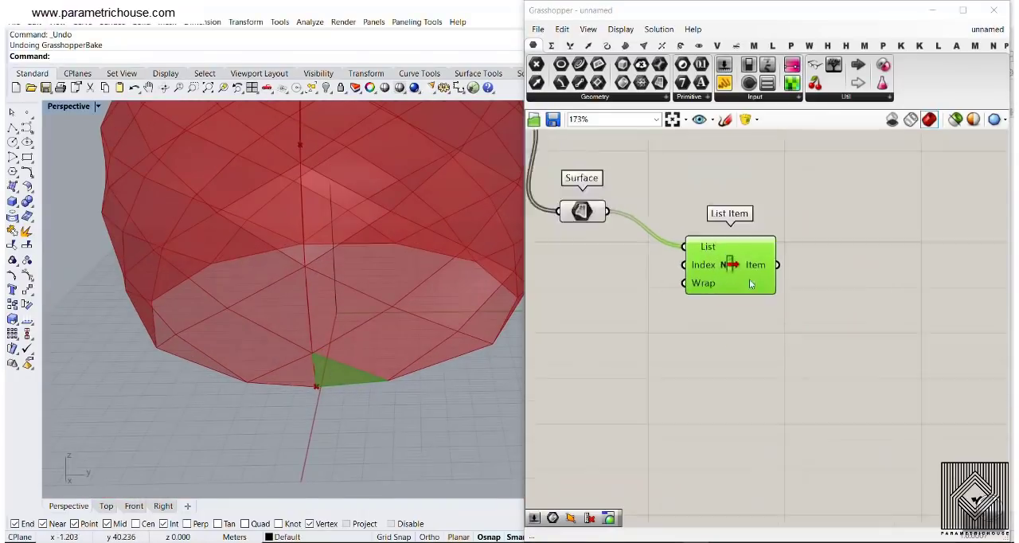
Add outputs up to +6 to List Item to extract consecutive tri panels along the seam
{"action": "left_click", "coordinate": [733, 299]}
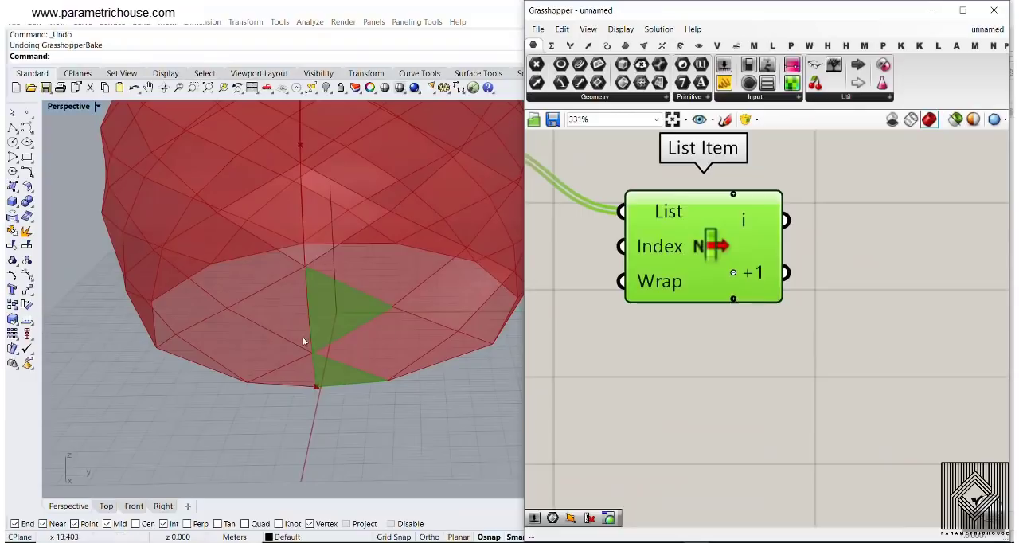
{"action": "scroll", "coordinate": [302, 334], "scroll_direction": "down", "scroll_amount": 3}
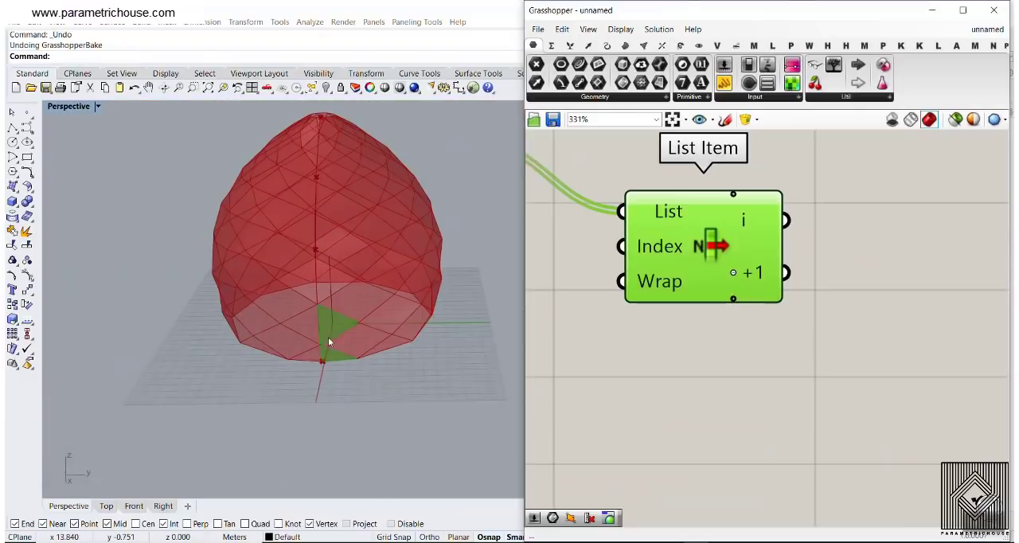
{"action": "left_click", "coordinate": [733, 300]}
{"action": "left_click", "coordinate": [733, 307]}
{"action": "double_click", "coordinate": [733, 314]}
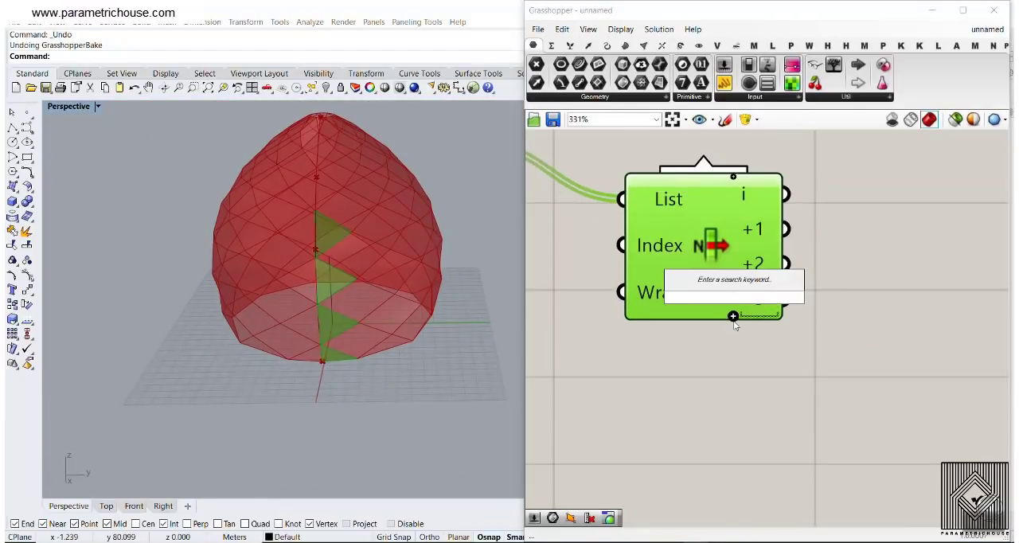
{"action": "left_click", "coordinate": [733, 316]}
{"action": "left_click", "coordinate": [733, 334]}
{"action": "right_click_drag", "start_coordinate": [343, 303], "coordinate": [335, 368]}
{"action": "left_click", "coordinate": [733, 351]}
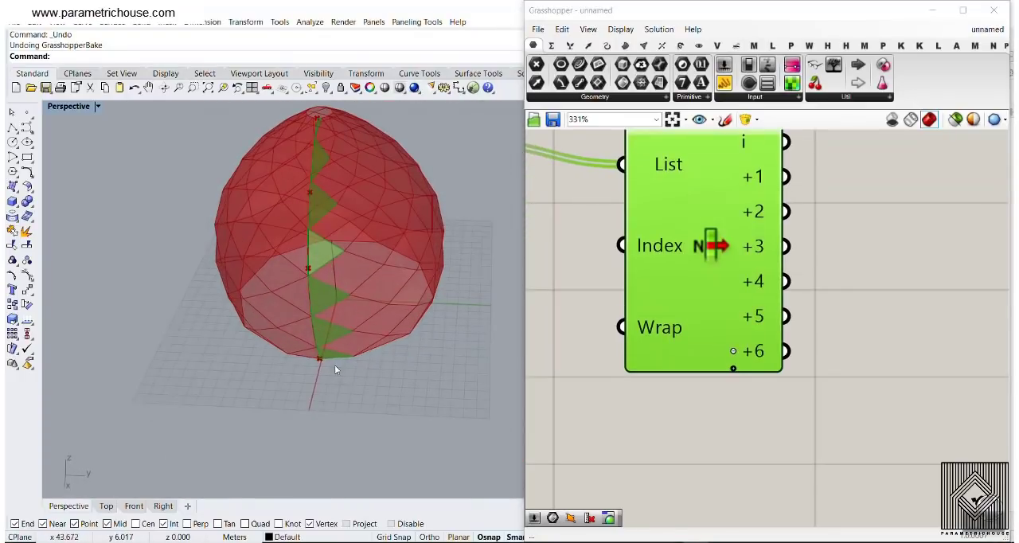
Add a +7 output to List Item and examine the extracted tri panels from the top opening to the base
{"action": "right_click_drag", "start_coordinate": [327, 271], "coordinate": [340, 385], "text": "shift"}
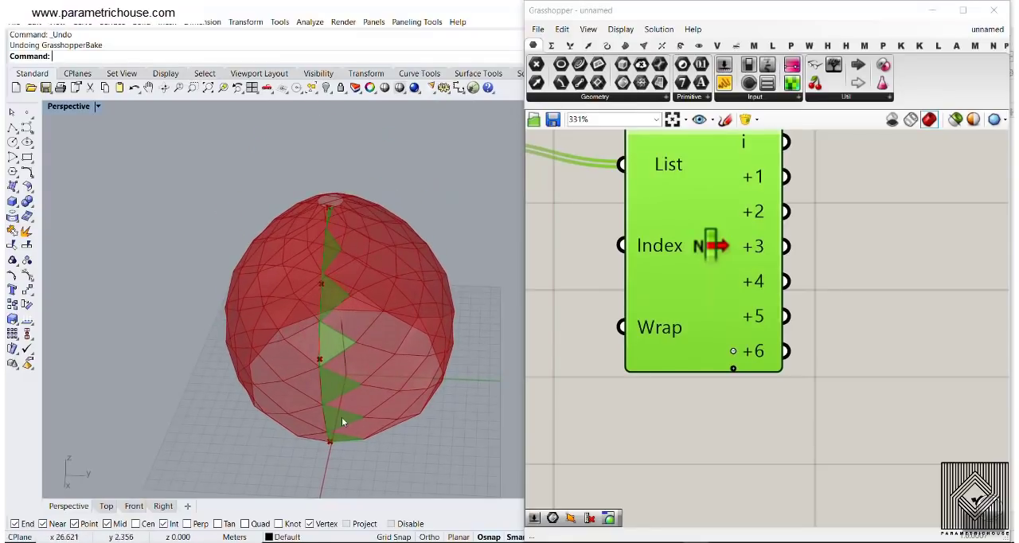
{"action": "scroll", "coordinate": [331, 208], "scroll_direction": "up", "scroll_amount": 2}
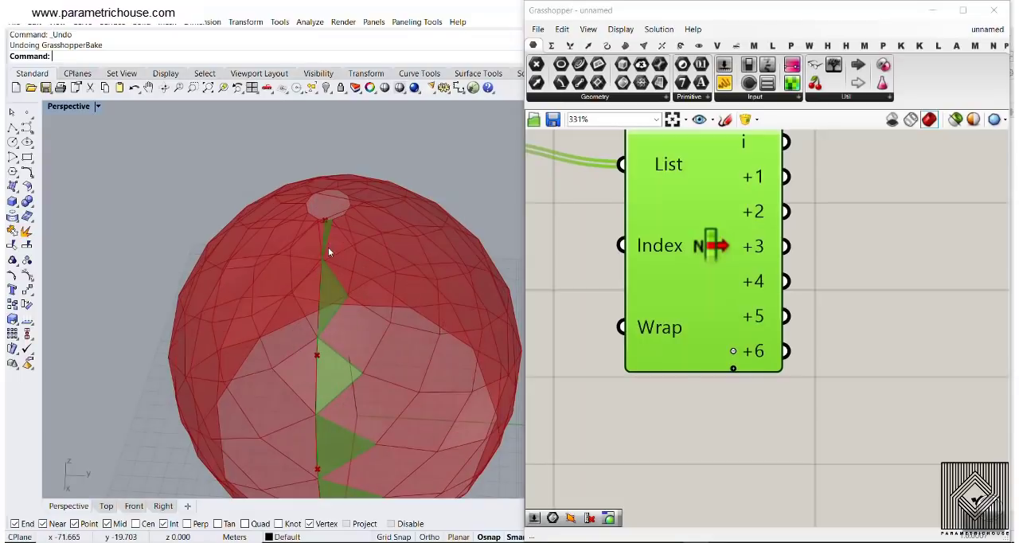
{"action": "scroll", "coordinate": [718, 341], "scroll_direction": "up", "scroll_amount": 2}
{"action": "left_click", "coordinate": [727, 357]}
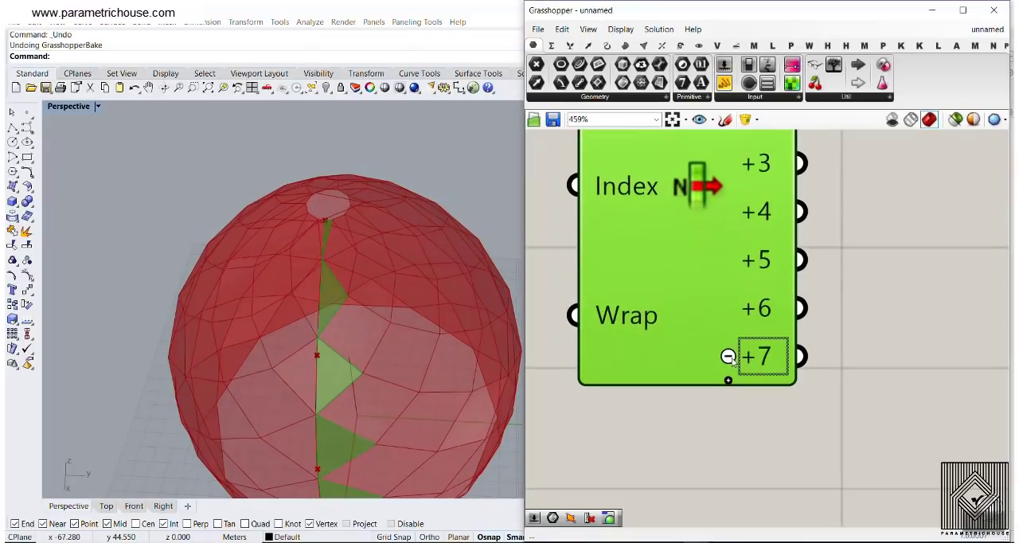
{"action": "right_click_drag", "start_coordinate": [340, 394], "coordinate": [341, 340], "text": "shift"}
{"action": "scroll", "coordinate": [340, 341], "scroll_direction": "up", "scroll_amount": 5}
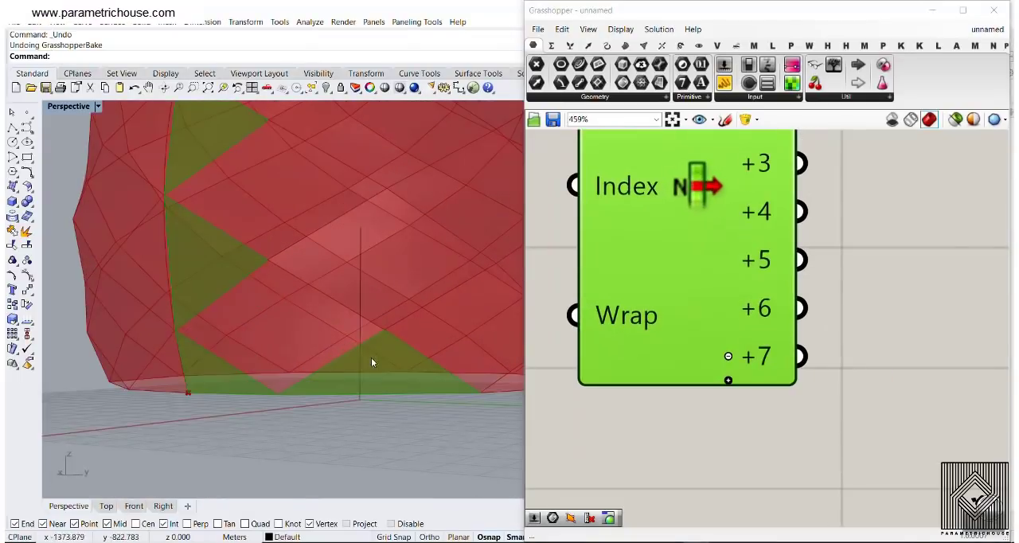
{"action": "scroll", "coordinate": [408, 389], "scroll_direction": "down", "scroll_amount": 5}
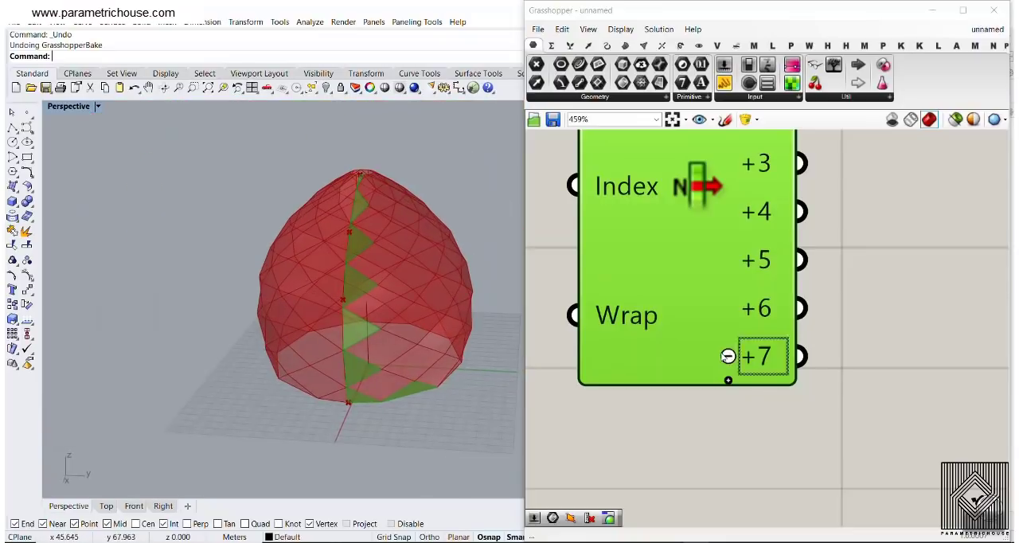
{"action": "scroll", "coordinate": [698, 296], "scroll_direction": "down", "scroll_amount": 5}
Replace the multi-output List Item with a new one and connect the tri panels' Surface parameter to its List input
{"action": "left_click", "coordinate": [700, 298]}
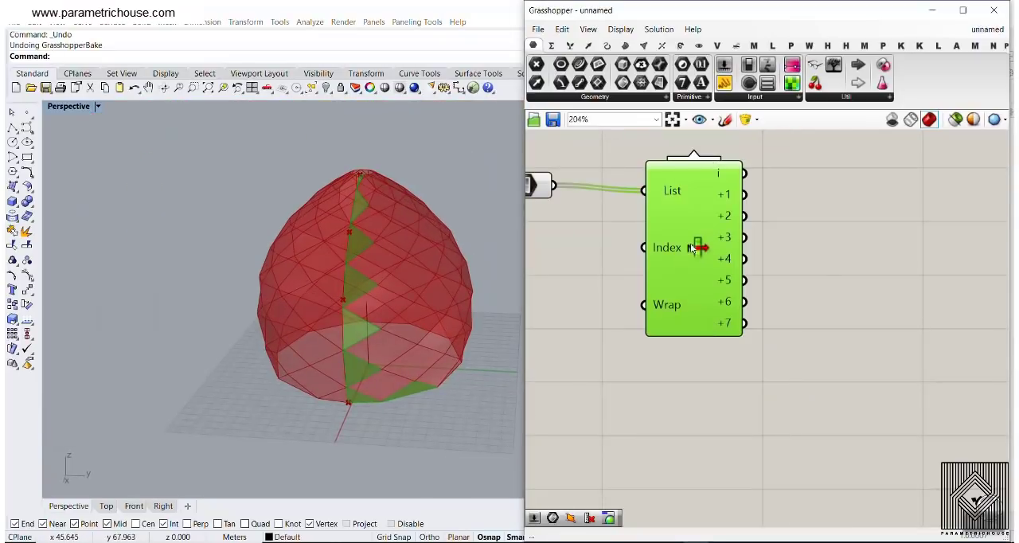
{"action": "key", "text": "Delete"}
{"action": "double_click", "coordinate": [690, 241]}
{"action": "type", "text": "list item"}
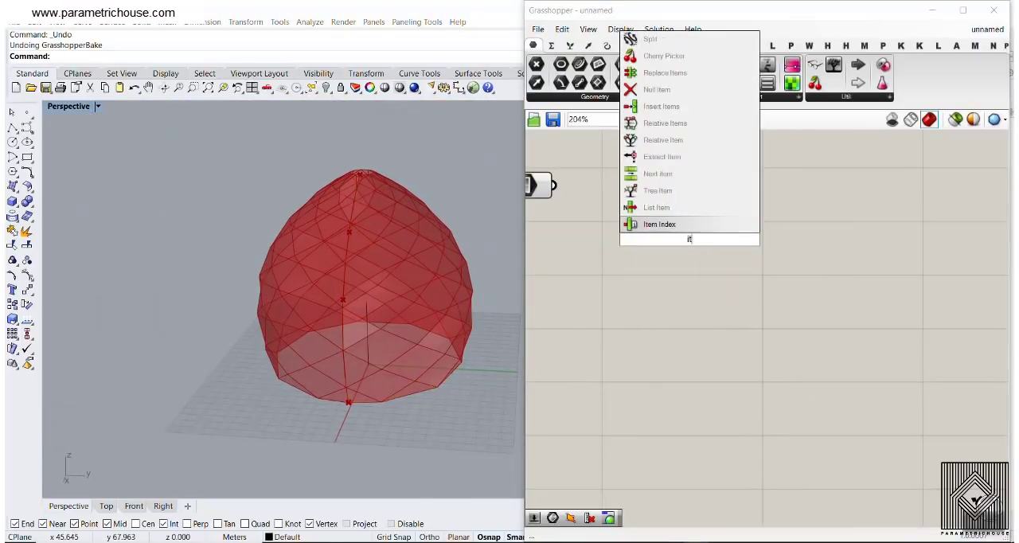
{"action": "left_click", "coordinate": [637, 209]}
{"action": "right_click_drag", "start_coordinate": [631, 237], "coordinate": [663, 251]}
{"action": "left_click", "coordinate": [593, 226]}
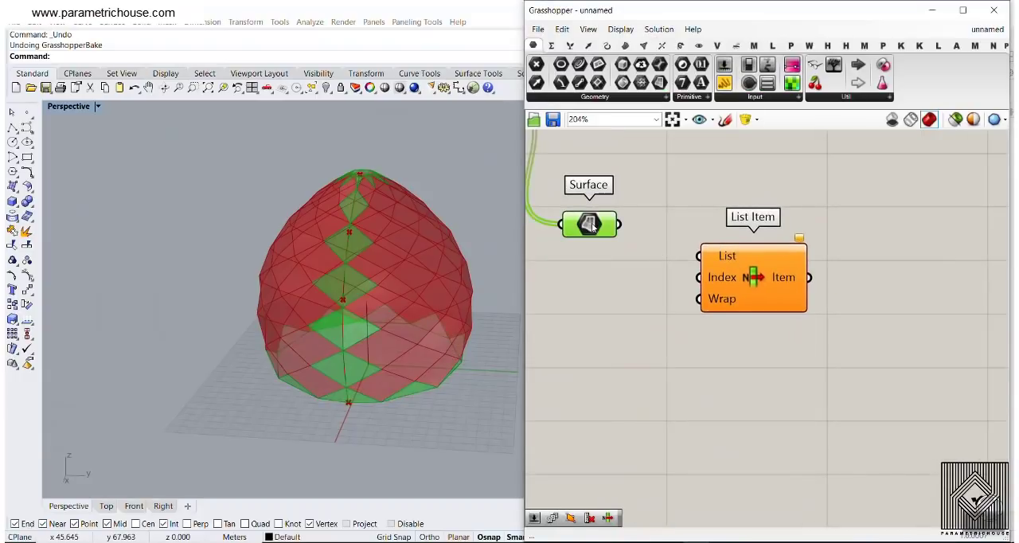
{"action": "left_click_drag", "start_coordinate": [619, 224], "coordinate": [698, 256]}
{"action": "left_click_drag", "start_coordinate": [758, 280], "coordinate": [826, 290]}
Add a Series component and connect its output to the Index input of List Item
{"action": "scroll", "coordinate": [749, 305], "scroll_direction": "up", "scroll_amount": 2}
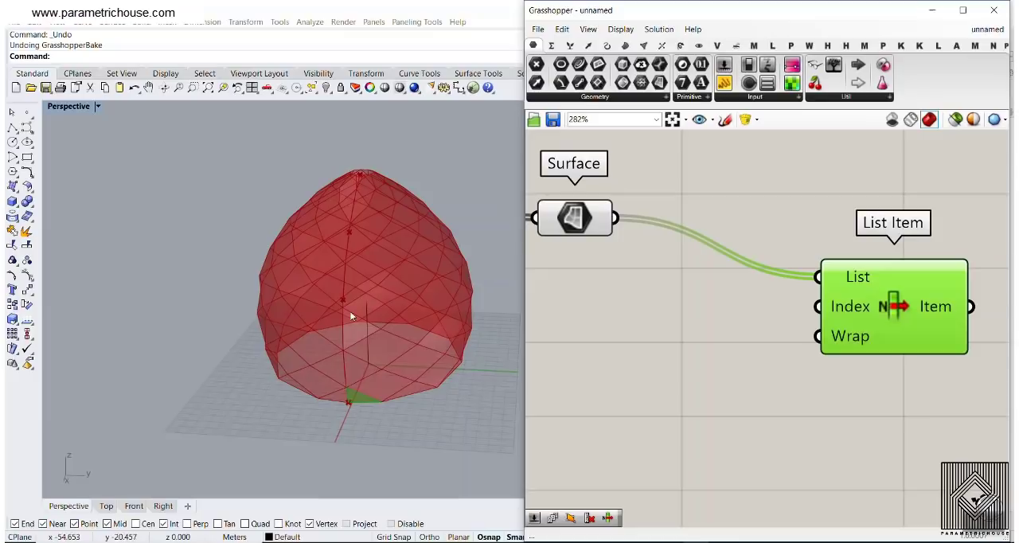
{"action": "right_click_drag", "start_coordinate": [354, 316], "coordinate": [353, 215]}
{"action": "double_click", "coordinate": [633, 312]}
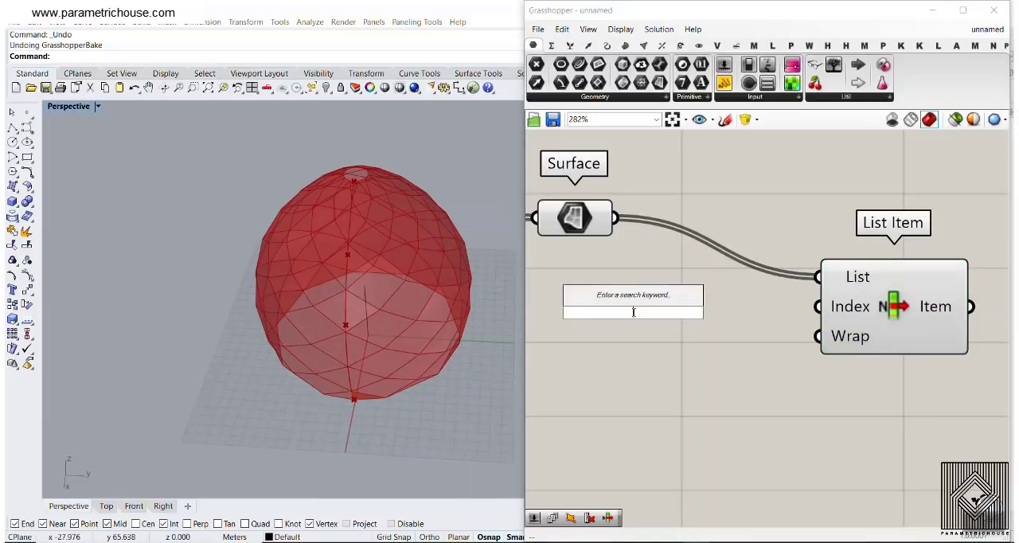
{"action": "type", "text": "se"}
{"action": "left_click", "coordinate": [617, 296]}
{"action": "left_click_drag", "start_coordinate": [715, 312], "coordinate": [818, 307]}
{"action": "right_click_drag", "start_coordinate": [592, 301], "coordinate": [681, 288]}
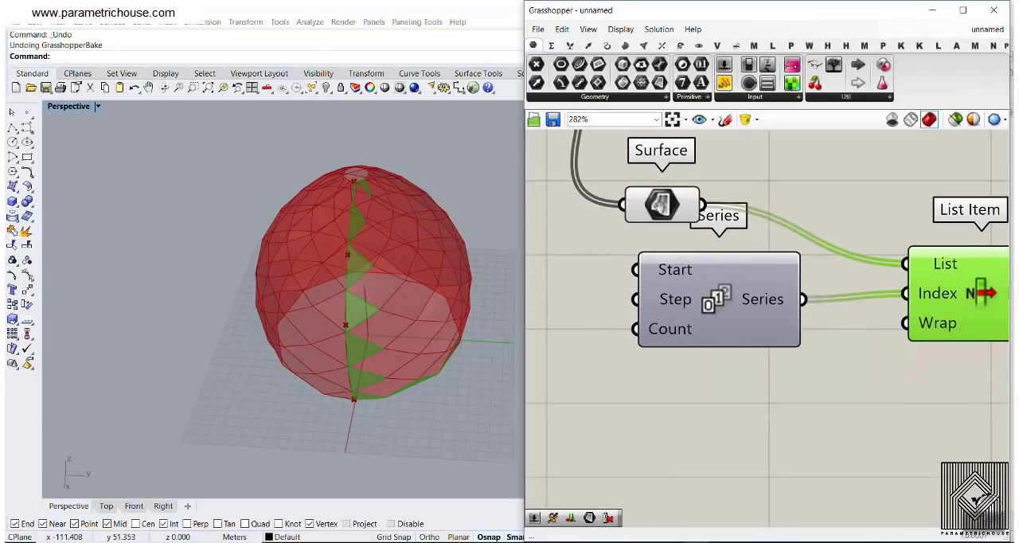
Compare the V Divisions slider with the tri panels extracted along the seam
{"action": "scroll", "coordinate": [659, 206], "scroll_direction": "down", "scroll_amount": 4}
{"action": "right_click_drag", "start_coordinate": [554, 182], "coordinate": [815, 294]}
{"action": "scroll", "coordinate": [706, 243], "scroll_direction": "up", "scroll_amount": 4}
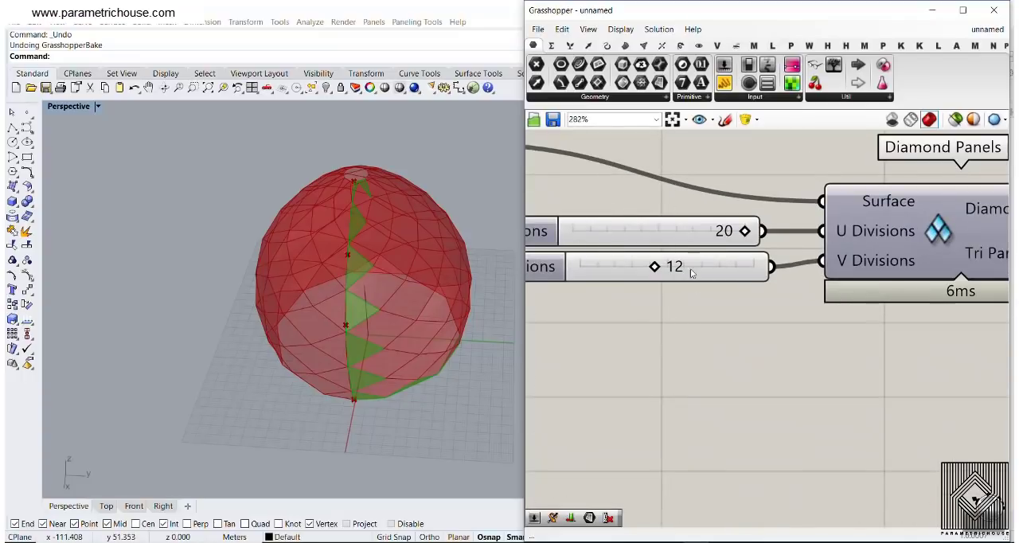
{"action": "mouse_move", "coordinate": [679, 271]}
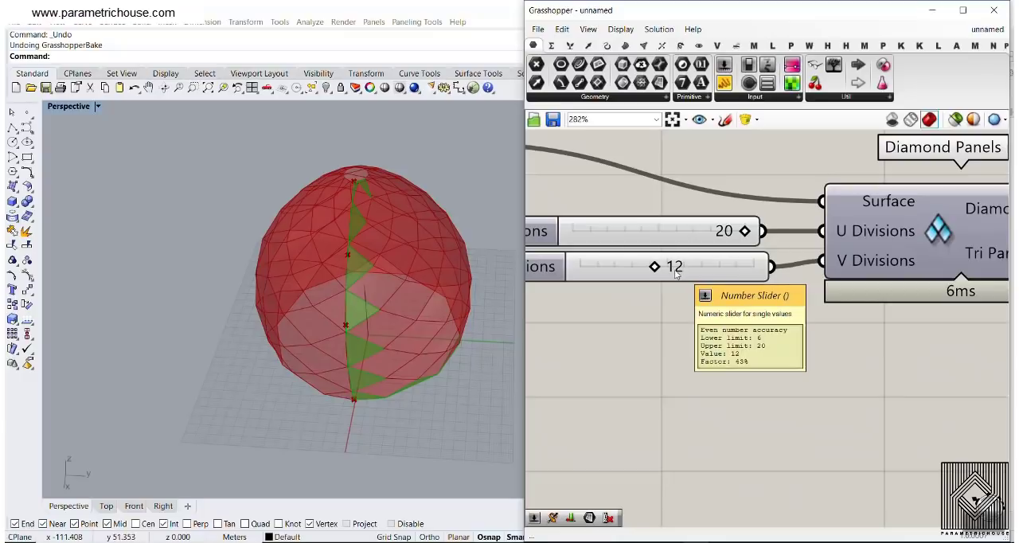
{"action": "left_click", "coordinate": [365, 403]}
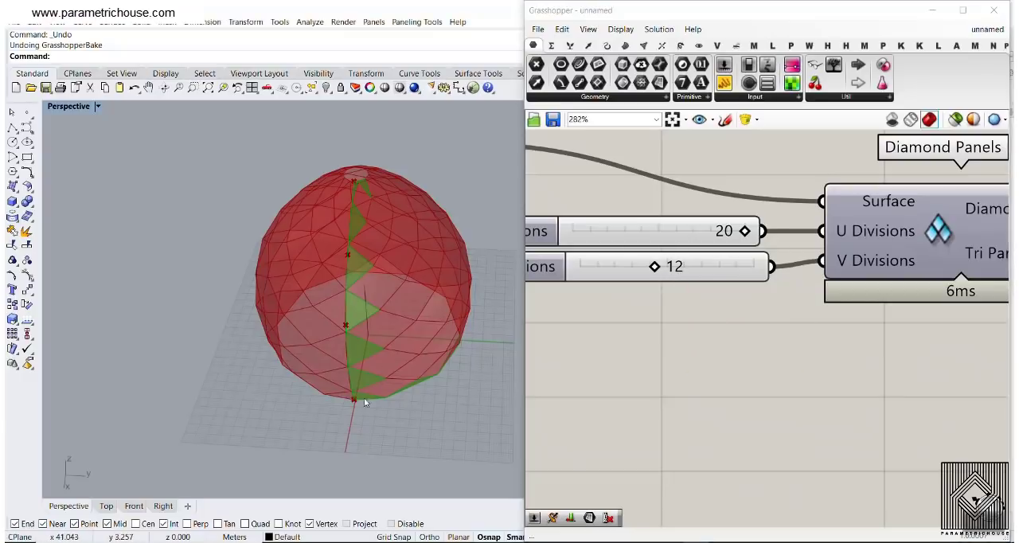
{"action": "left_click", "coordinate": [722, 341]}
Test V Divisions at 8, examine the tri panels along the seam, and return the slider to 12
{"action": "scroll", "coordinate": [708, 309], "scroll_direction": "down", "scroll_amount": 4}
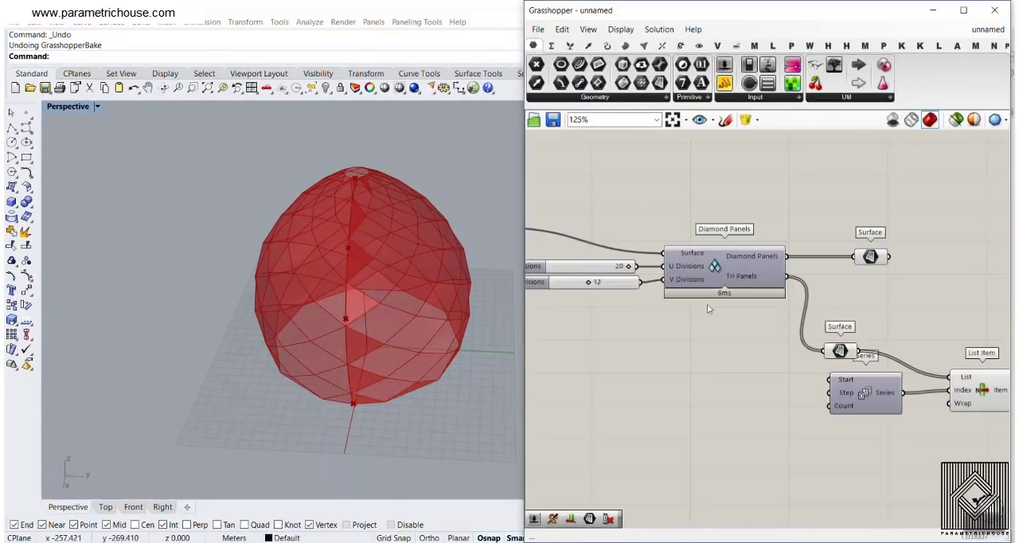
{"action": "scroll", "coordinate": [709, 309], "scroll_direction": "up", "scroll_amount": 3}
{"action": "right_click_drag", "start_coordinate": [542, 259], "coordinate": [660, 287]}
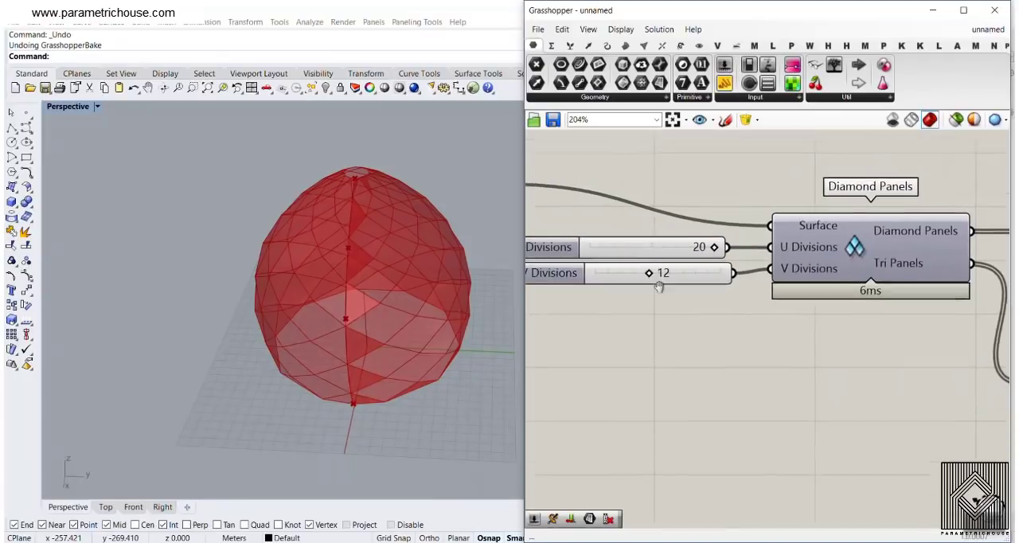
{"action": "scroll", "coordinate": [648, 287], "scroll_direction": "up", "scroll_amount": 3}
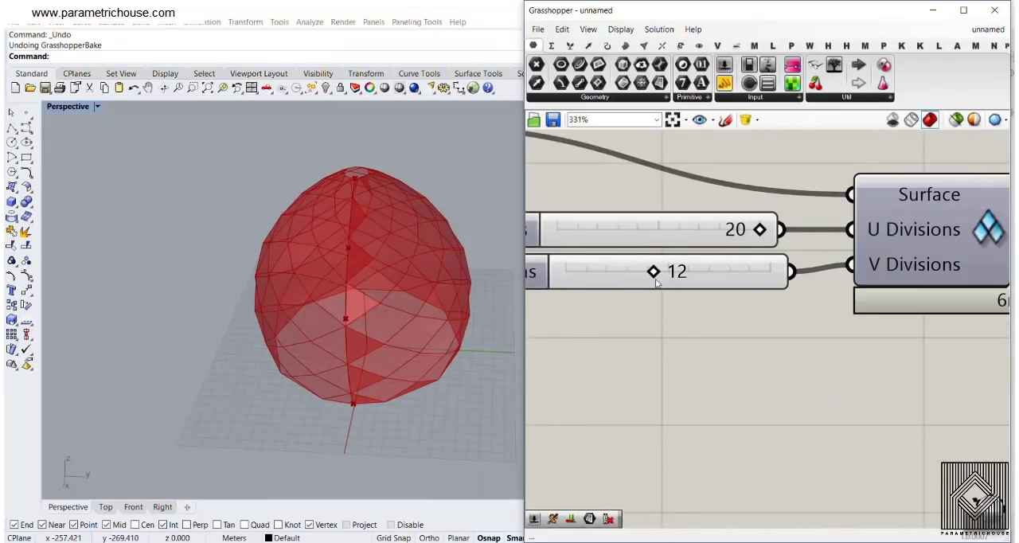
{"action": "left_click_drag", "start_coordinate": [654, 273], "coordinate": [597, 273]}
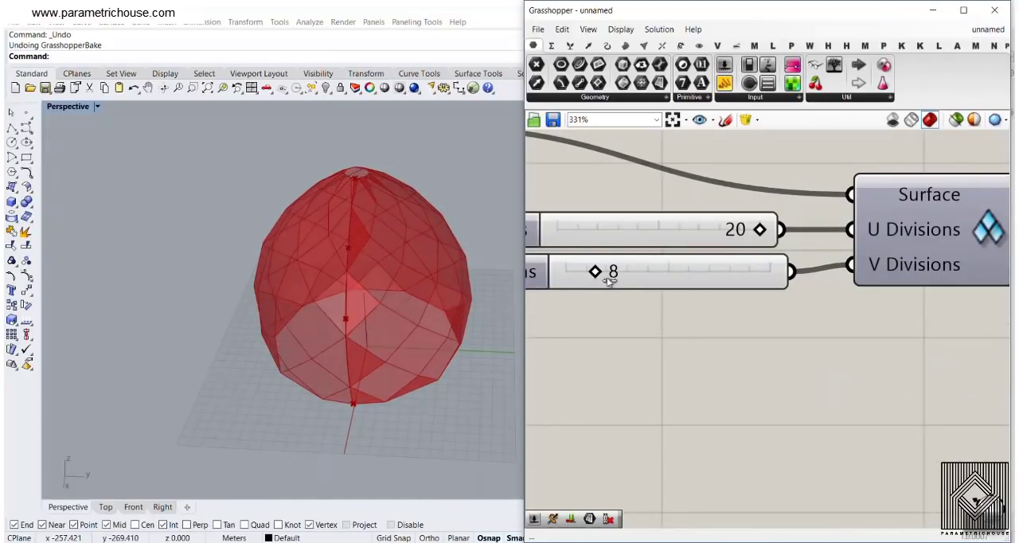
{"action": "scroll", "coordinate": [797, 323], "scroll_direction": "down", "scroll_amount": 6}
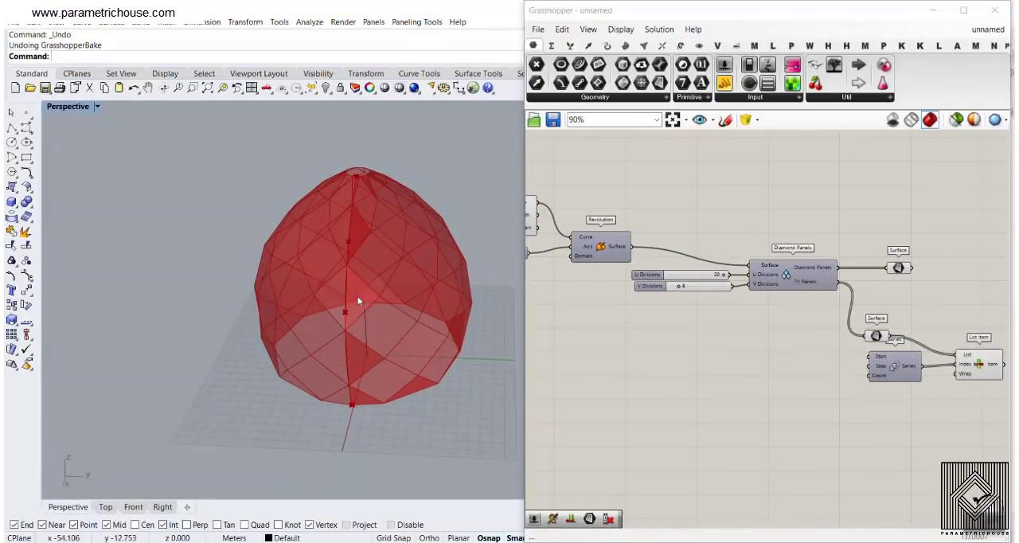
{"action": "right_click_drag", "start_coordinate": [358, 300], "coordinate": [356, 222]}
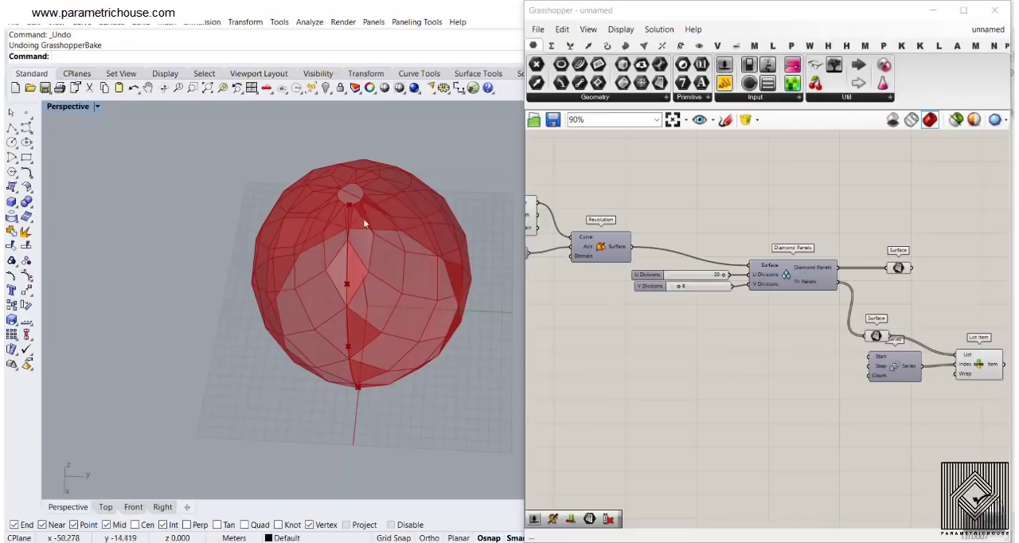
{"action": "scroll", "coordinate": [708, 251], "scroll_direction": "up", "scroll_amount": 5}
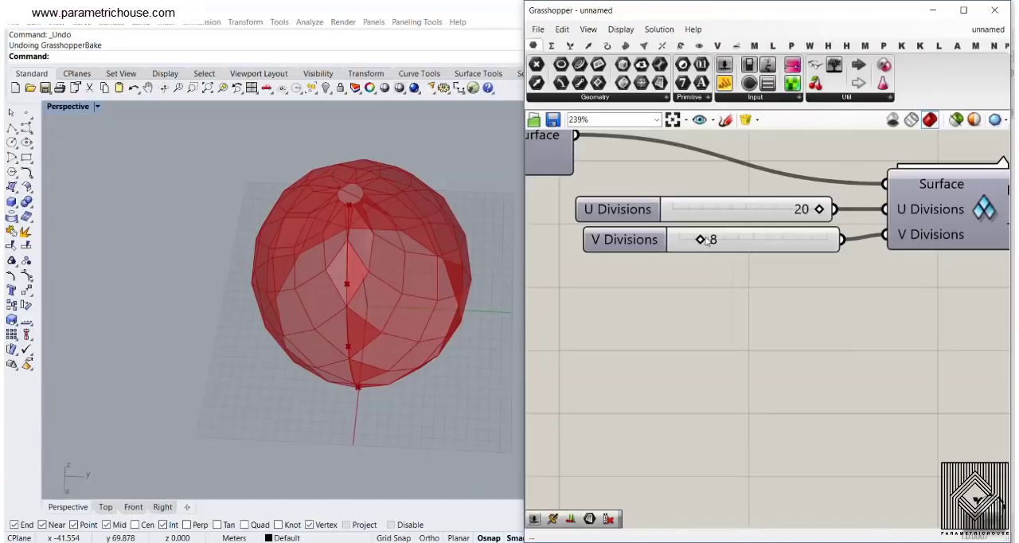
{"action": "left_click_drag", "start_coordinate": [706, 241], "coordinate": [760, 253]}
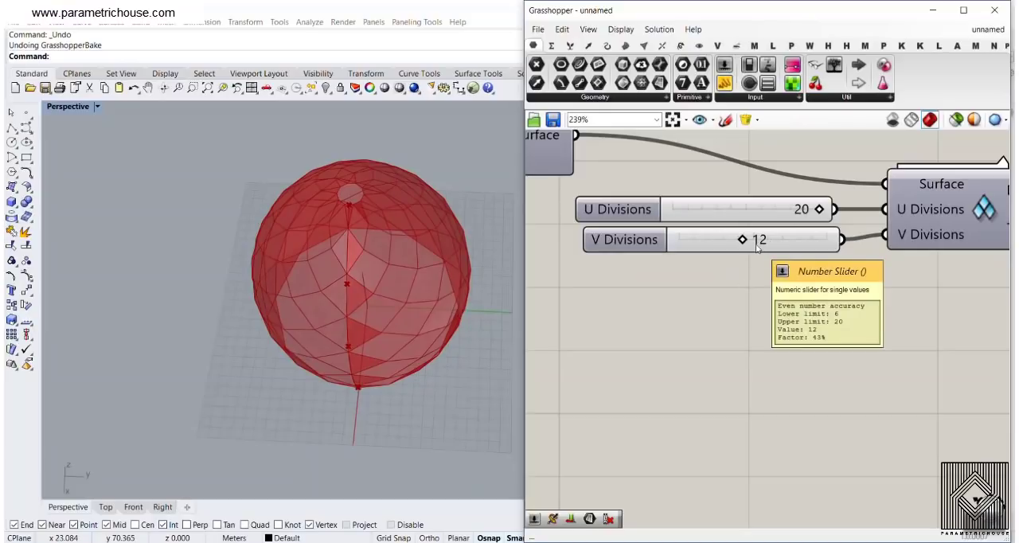
Add a Division component that divides the V Divisions value by 2
{"action": "right_click_drag", "start_coordinate": [360, 441], "coordinate": [345, 396]}
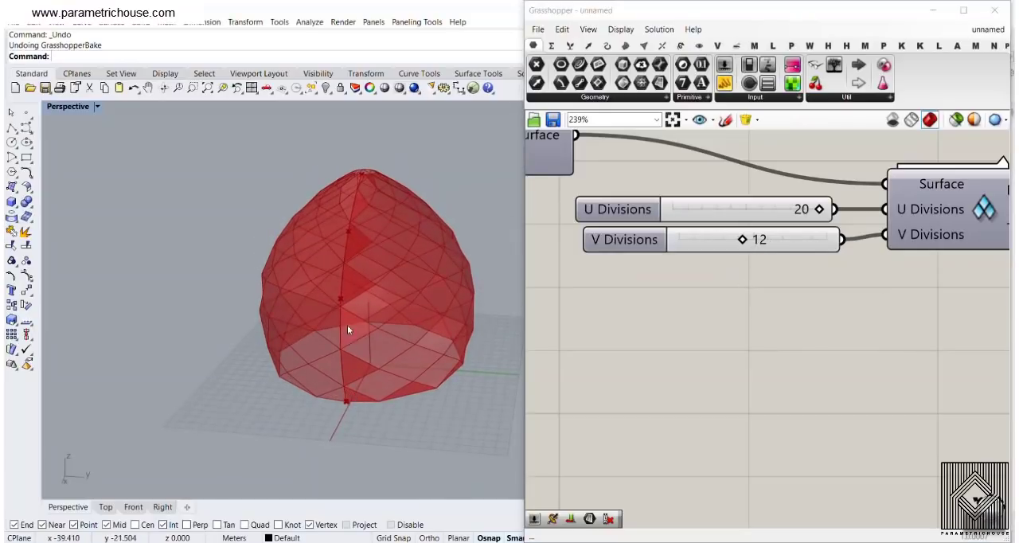
{"action": "right_click_drag", "start_coordinate": [359, 200], "coordinate": [358, 254]}
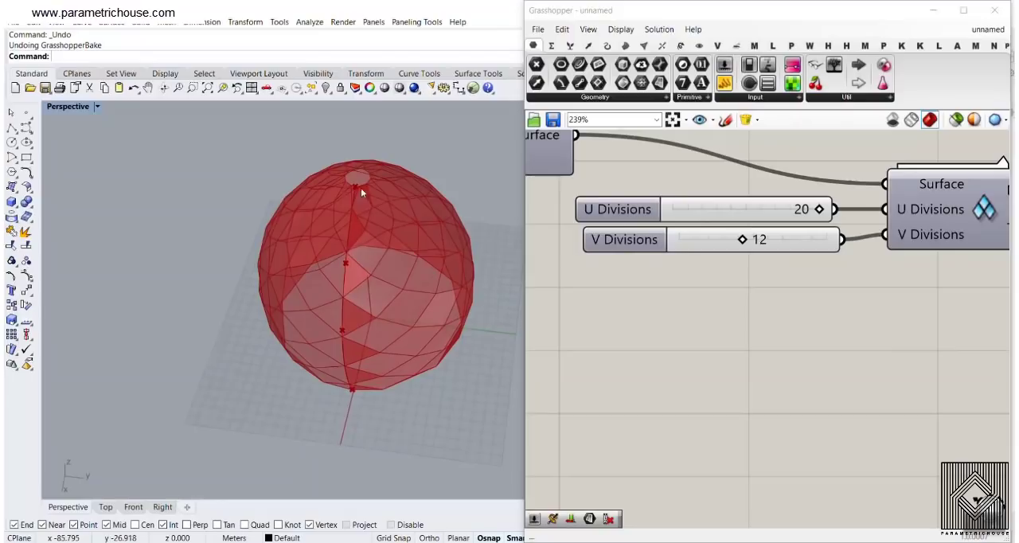
{"action": "left_click", "coordinate": [548, 45]}
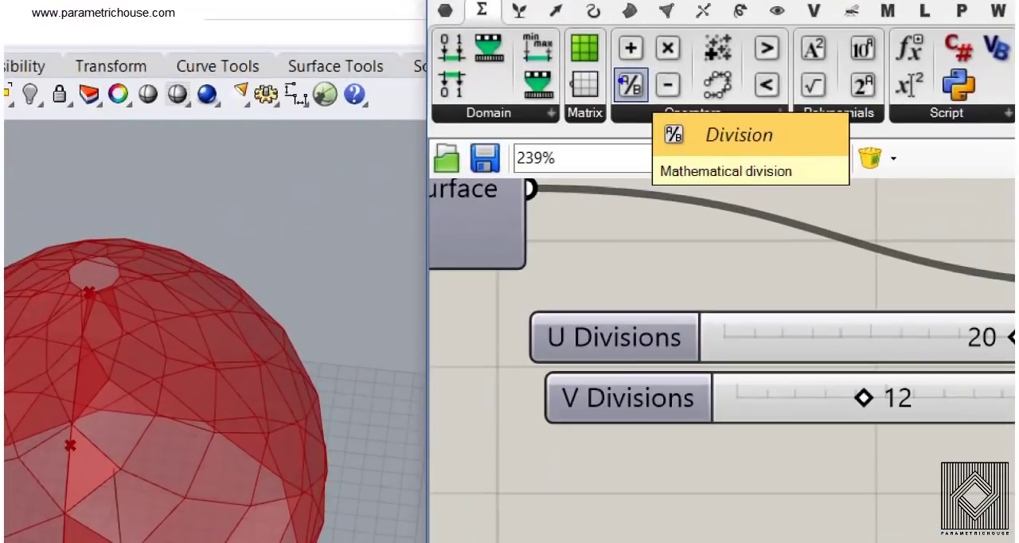
{"action": "left_click", "coordinate": [627, 82]}
{"action": "left_click", "coordinate": [870, 283]}
{"action": "left_click_drag", "start_coordinate": [842, 240], "coordinate": [908, 383]}
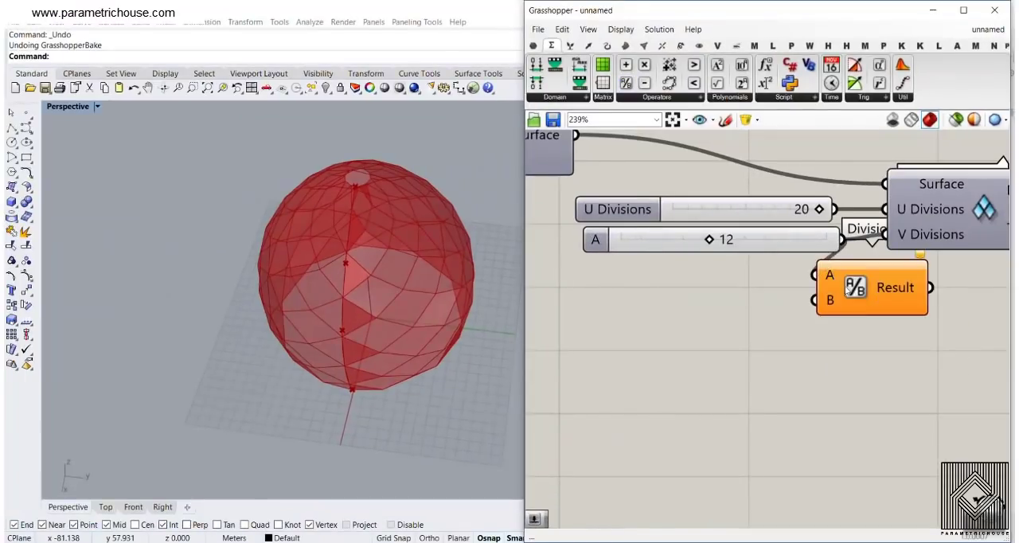
{"action": "double_click", "coordinate": [753, 384]}
{"action": "type", "text": "2"}
{"action": "key", "text": "Return"}
{"action": "left_click_drag", "start_coordinate": [839, 392], "coordinate": [874, 392]}
Connect the Division result to the Count input of the Series component
{"action": "scroll", "coordinate": [892, 404], "scroll_direction": "down", "scroll_amount": 3}
{"action": "right_click_drag", "start_coordinate": [983, 403], "coordinate": [662, 332]}
{"action": "scroll", "coordinate": [662, 332], "scroll_direction": "up", "scroll_amount": 2}
{"action": "left_click_drag", "start_coordinate": [603, 313], "coordinate": [782, 395]}
{"action": "right_click_drag", "start_coordinate": [782, 395], "coordinate": [652, 291]}
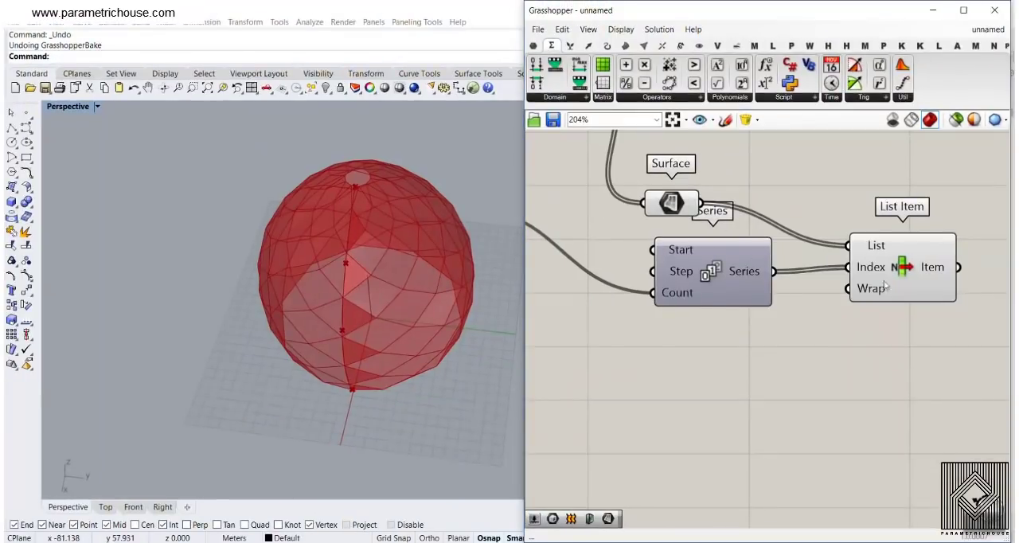
Set the expression x+1 on the Series component's Count input and check the entered expression
{"action": "left_click", "coordinate": [885, 287]}
{"action": "scroll", "coordinate": [336, 234], "scroll_direction": "up", "scroll_amount": 5}
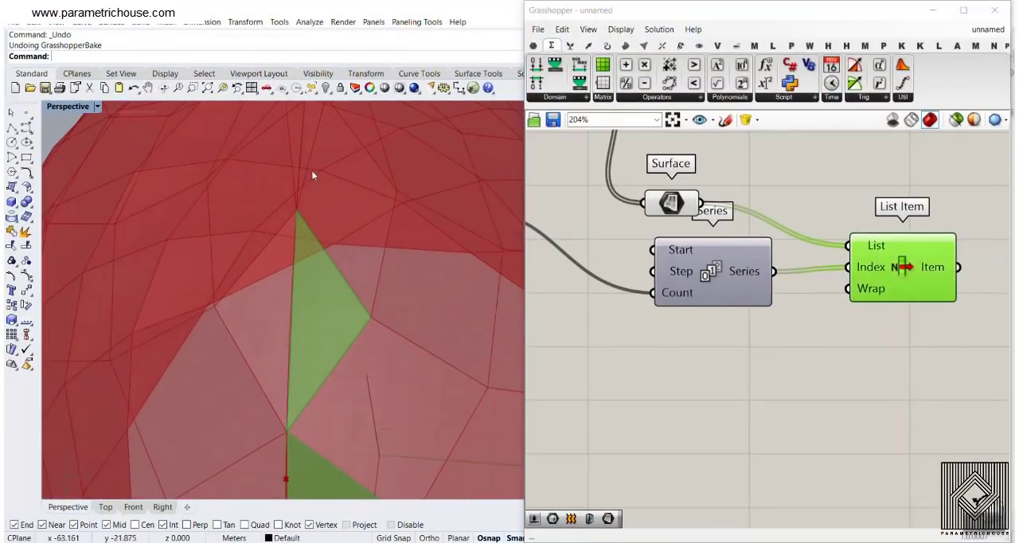
{"action": "right_click", "coordinate": [664, 294]}
{"action": "mouse_move", "coordinate": [724, 416]}
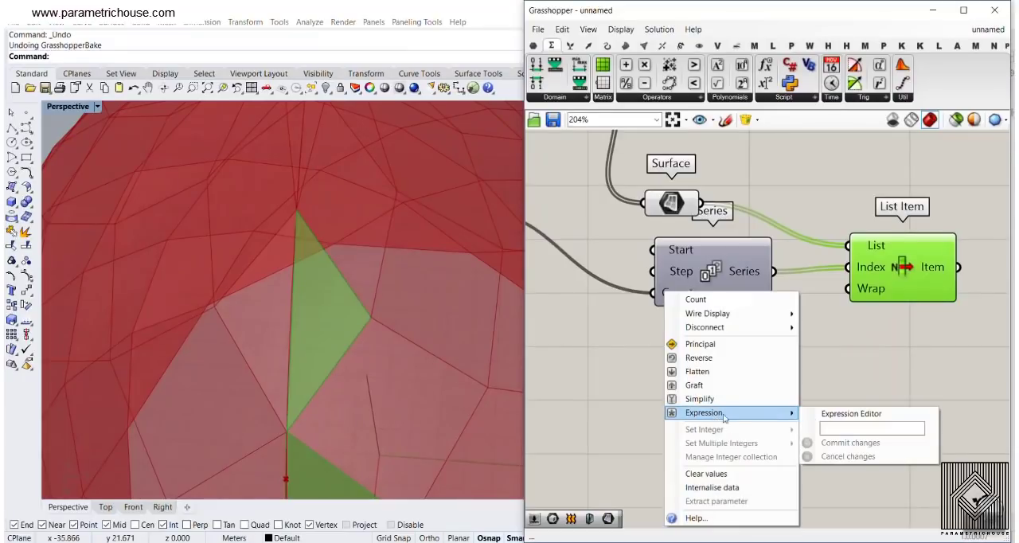
{"action": "left_click", "coordinate": [849, 427]}
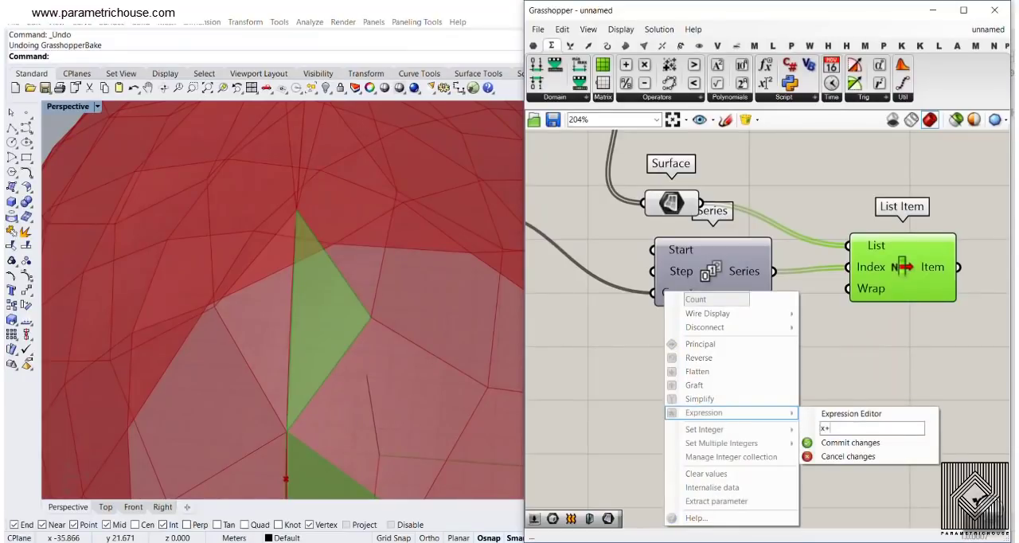
{"action": "type", "text": "x+1"}
{"action": "left_click", "coordinate": [849, 442]}
{"action": "right_click", "coordinate": [682, 297]}
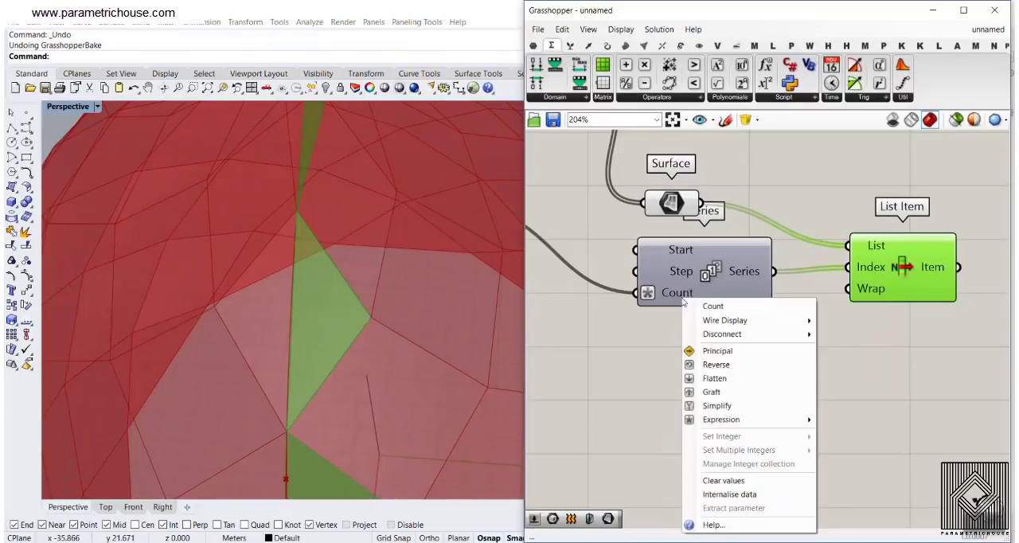
{"action": "mouse_move", "coordinate": [746, 419]}
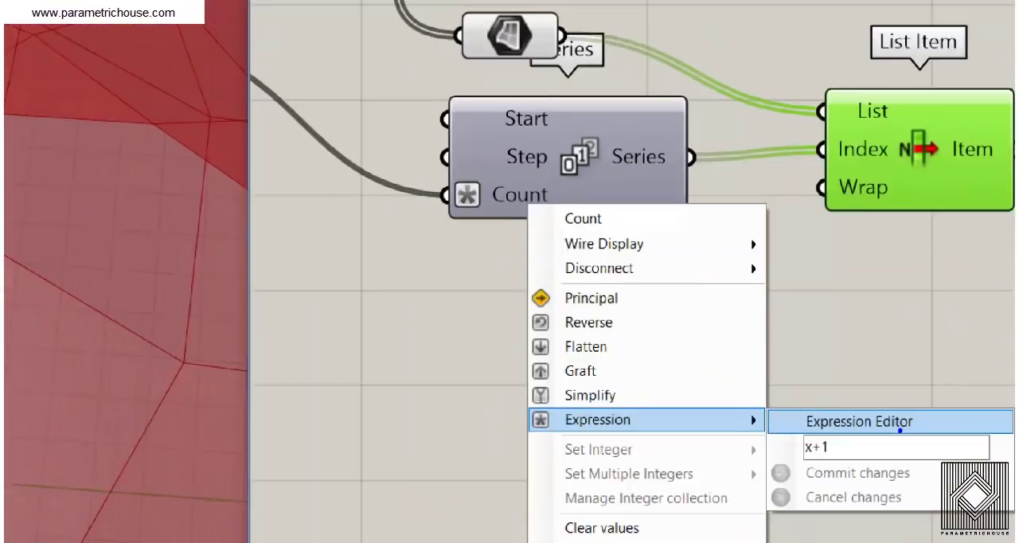
Test the V Divisions slider and examine whether the extracted tri panels cover the whole seam
{"action": "key", "text": "Escape"}
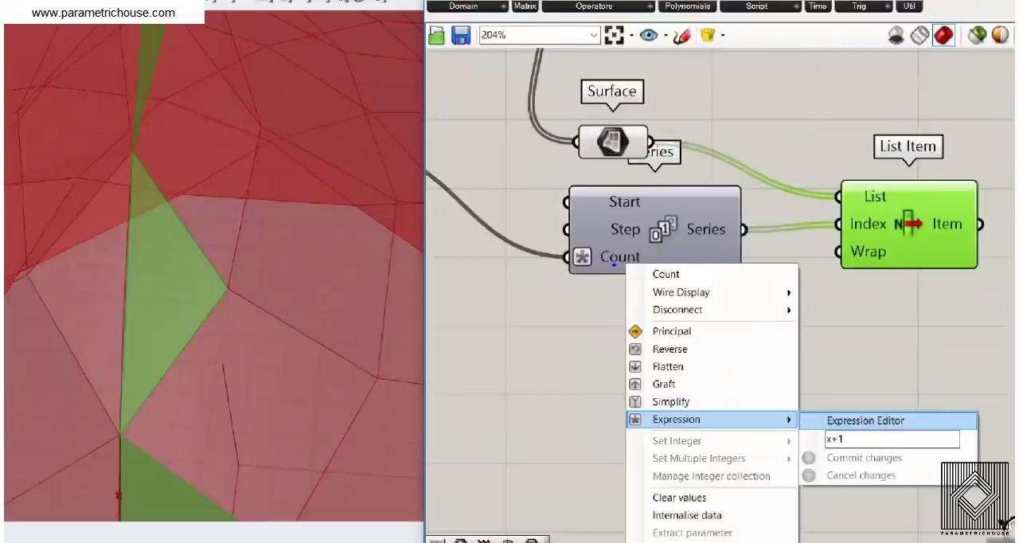
{"action": "scroll", "coordinate": [366, 256], "scroll_direction": "down", "scroll_amount": 8}
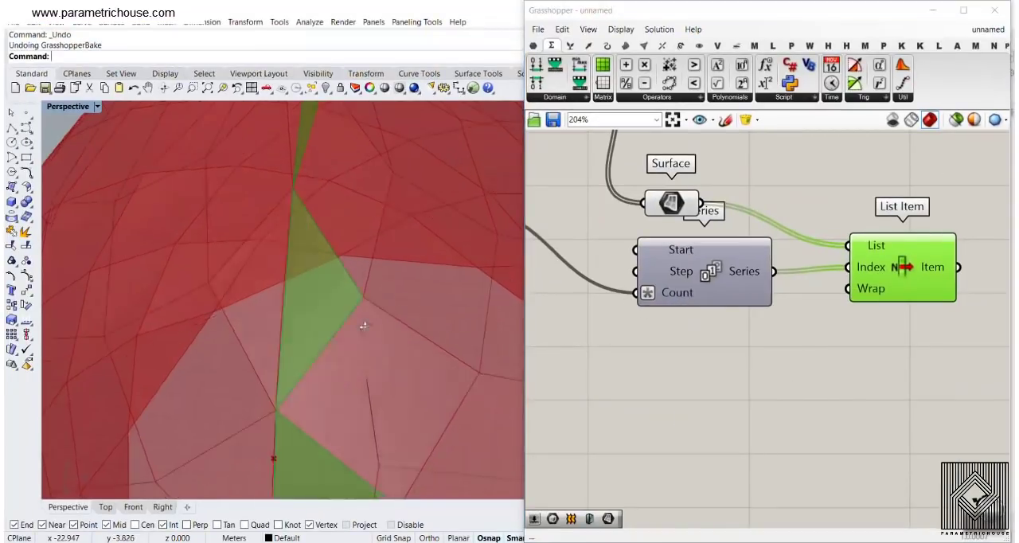
{"action": "scroll", "coordinate": [651, 303], "scroll_direction": "down", "scroll_amount": 4}
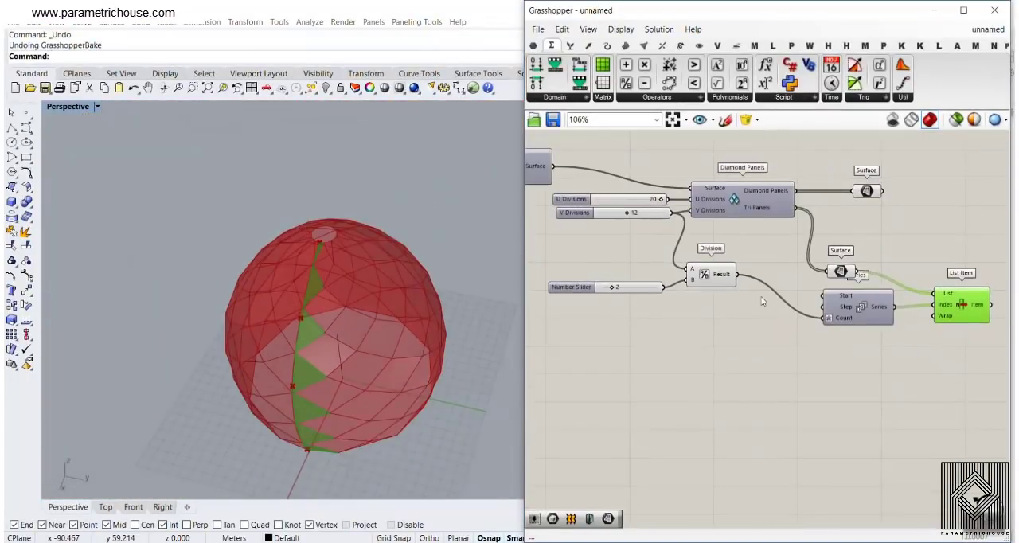
{"action": "scroll", "coordinate": [644, 238], "scroll_direction": "up", "scroll_amount": 5}
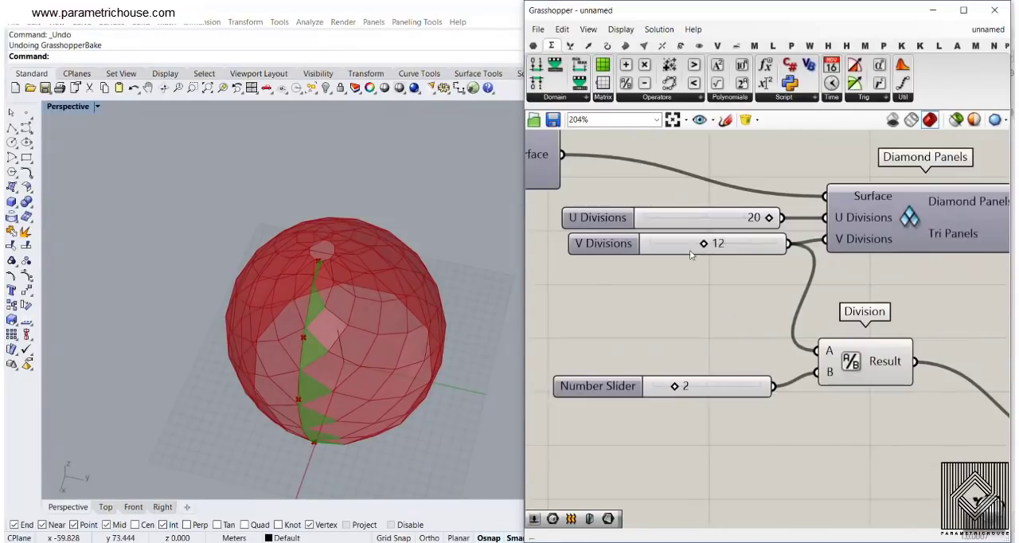
{"action": "mouse_move", "coordinate": [707, 244]}
{"action": "left_mouse_down"}
{"action": "mouse_move", "coordinate": [655, 244]}
{"action": "mouse_move", "coordinate": [708, 244]}
{"action": "left_mouse_up"}
{"action": "right_click_drag", "start_coordinate": [313, 359], "coordinate": [335, 256]}
Duplicate the List Item component with its Surface and Series connections below the original, and reverse the copy's List input
{"action": "scroll", "coordinate": [833, 350], "scroll_direction": "down", "scroll_amount": 5}
{"action": "right_click_drag", "start_coordinate": [940, 374], "coordinate": [485, 258]}
{"action": "scroll", "coordinate": [744, 348], "scroll_direction": "up", "scroll_amount": 2}
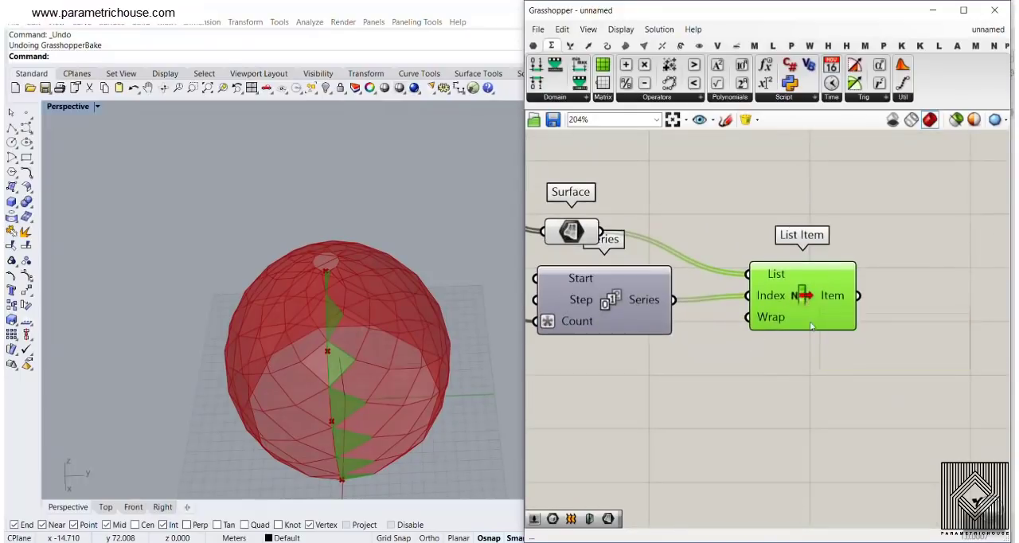
{"action": "left_click_drag", "start_coordinate": [806, 301], "coordinate": [807, 421], "text": "alt"}
{"action": "left_click", "coordinate": [789, 380]}
{"action": "scroll", "coordinate": [789, 379], "scroll_direction": "up", "scroll_amount": 2}
{"action": "right_click", "coordinate": [788, 396]}
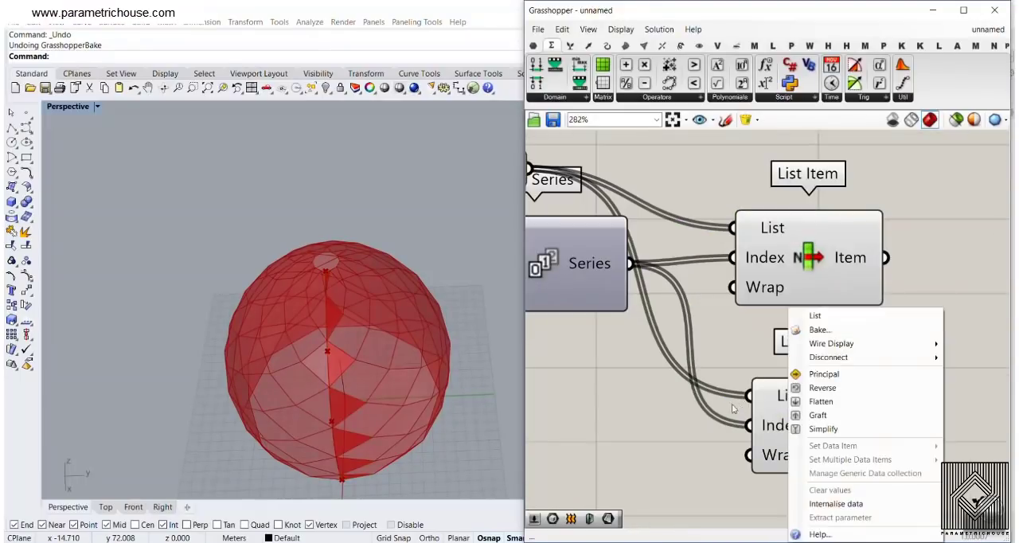
{"action": "left_click", "coordinate": [819, 370]}
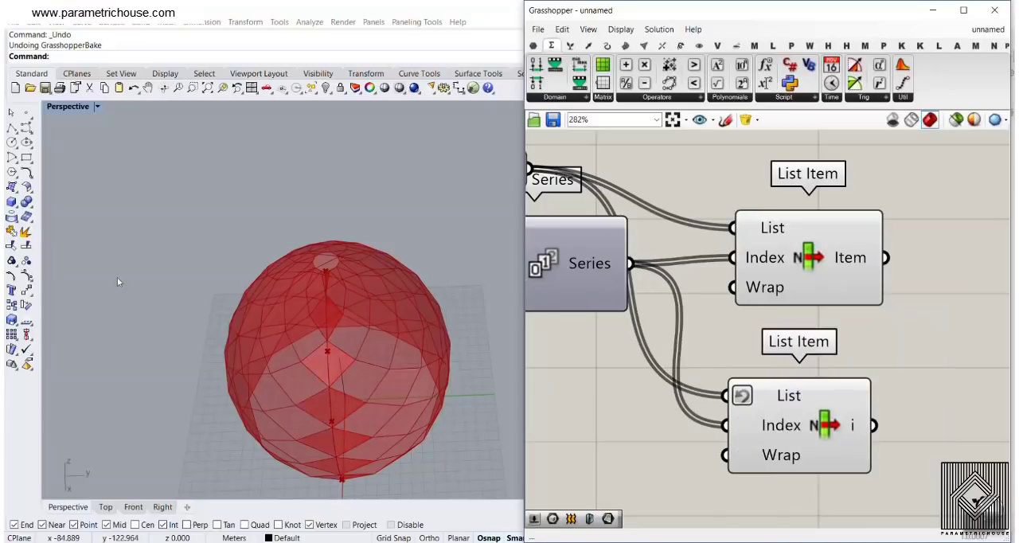
Compare the tri panels extracted by the two List Item components on both sides of the seam, from the lower to the upper opening
{"action": "scroll", "coordinate": [329, 391], "scroll_direction": "up", "scroll_amount": 5}
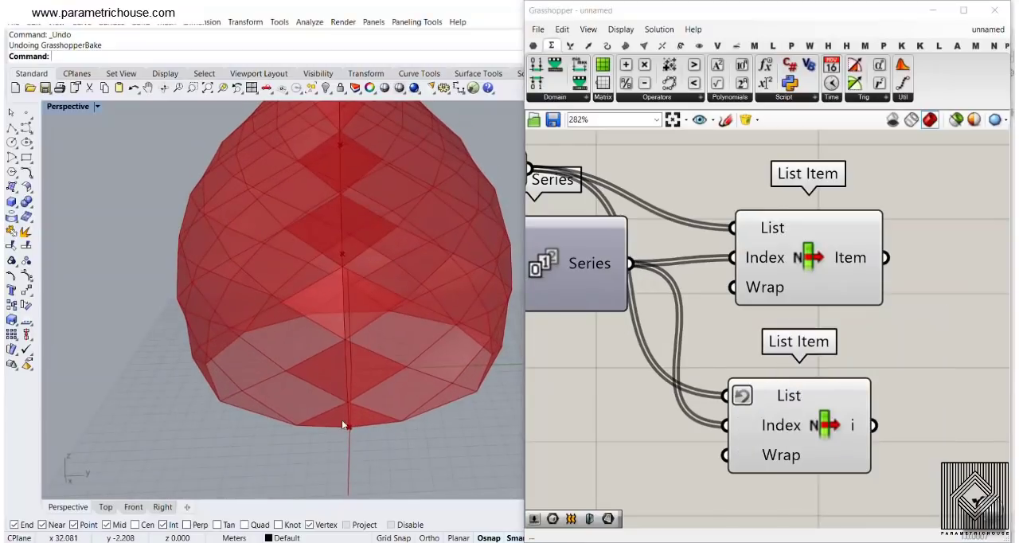
{"action": "right_click_drag", "start_coordinate": [337, 357], "coordinate": [425, 332]}
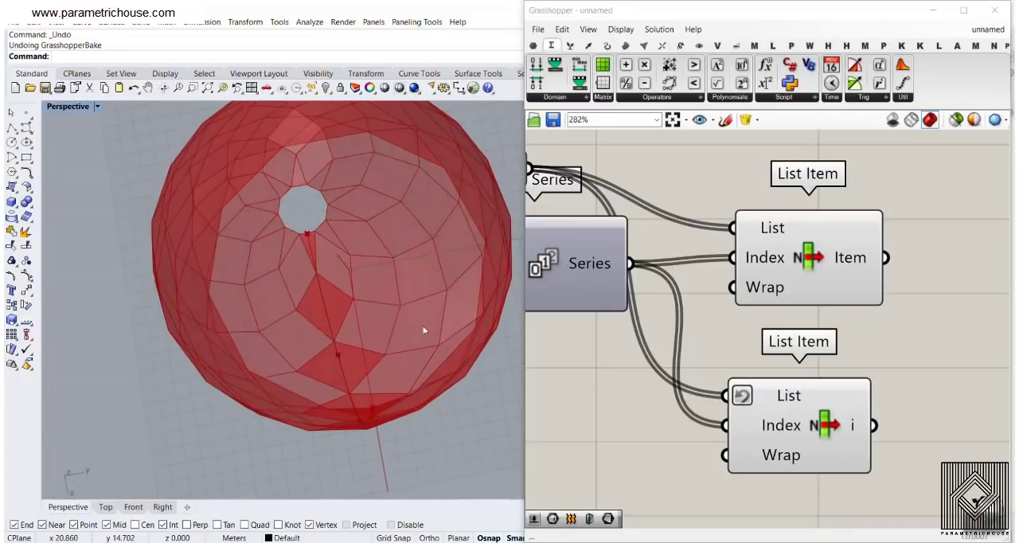
{"action": "left_click", "coordinate": [797, 412]}
{"action": "left_click", "coordinate": [797, 266]}
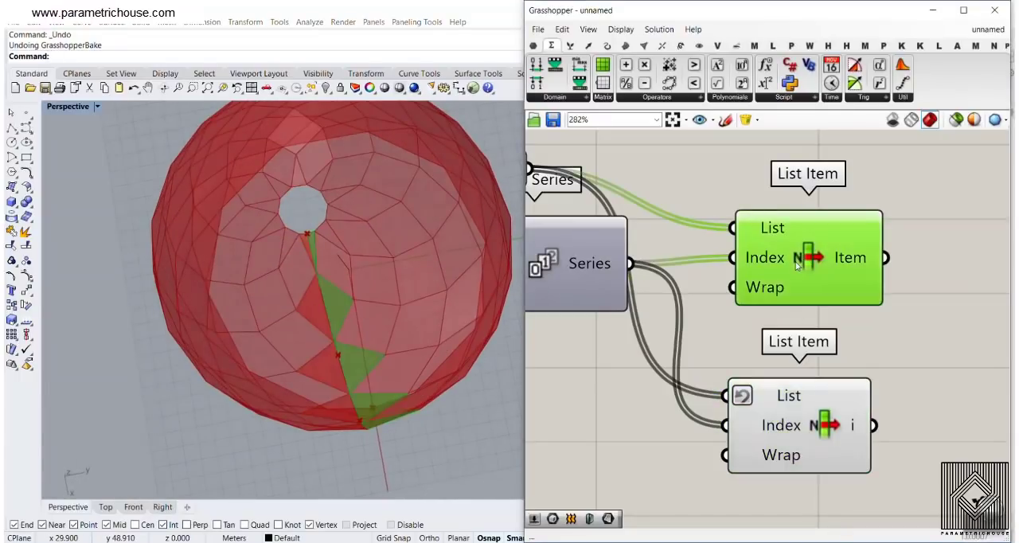
{"action": "left_click", "coordinate": [818, 432]}
{"action": "right_click_drag", "start_coordinate": [419, 374], "coordinate": [421, 289]}
{"action": "scroll", "coordinate": [347, 207], "scroll_direction": "down", "scroll_amount": 7}
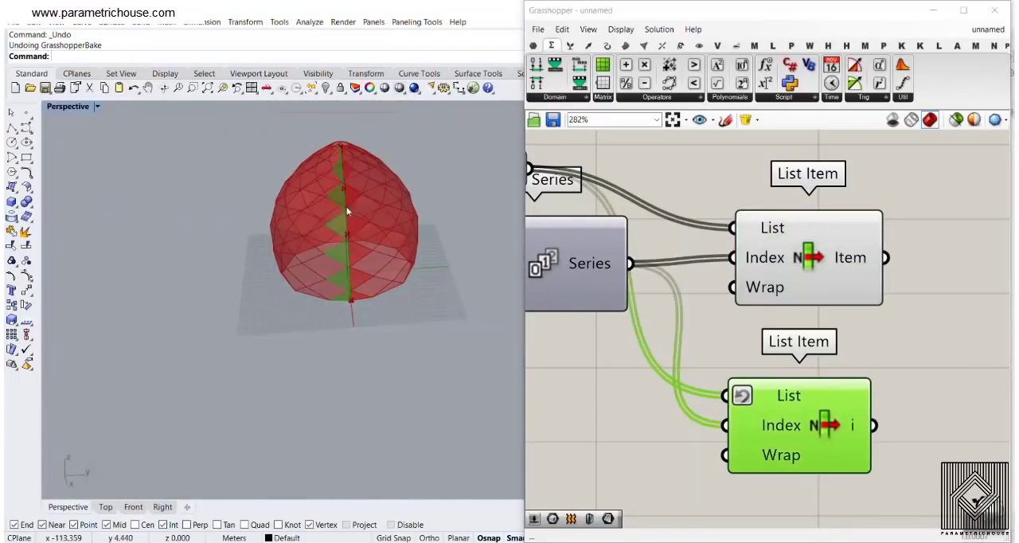
{"action": "right_click_drag", "start_coordinate": [346, 207], "coordinate": [357, 237]}
{"action": "scroll", "coordinate": [801, 263], "scroll_direction": "down", "scroll_amount": 3}
{"action": "scroll", "coordinate": [392, 303], "scroll_direction": "up", "scroll_amount": 5}
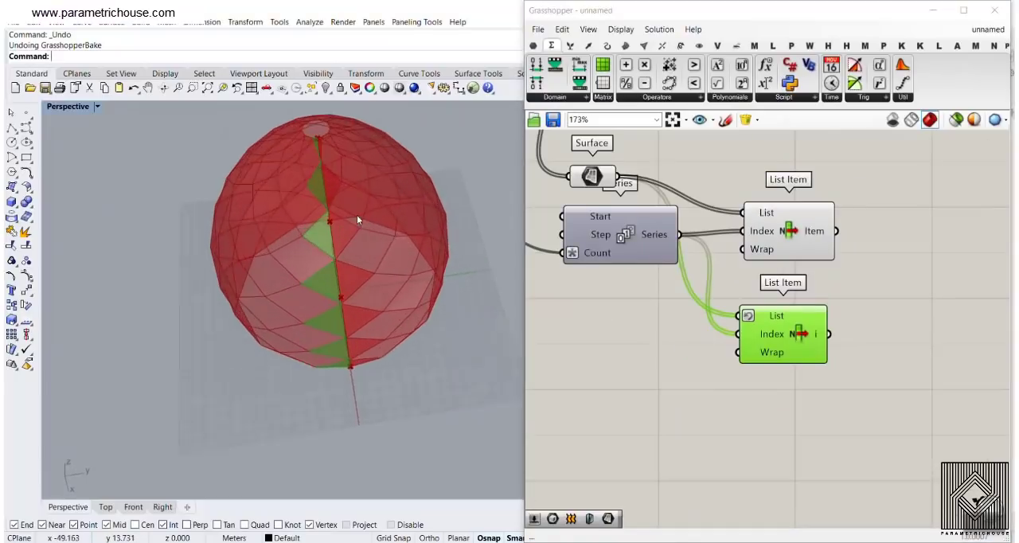
{"action": "right_click_drag", "start_coordinate": [330, 328], "coordinate": [322, 294]}
{"action": "scroll", "coordinate": [320, 298], "scroll_direction": "down", "scroll_amount": 4}
{"action": "scroll", "coordinate": [347, 348], "scroll_direction": "up", "scroll_amount": 5}
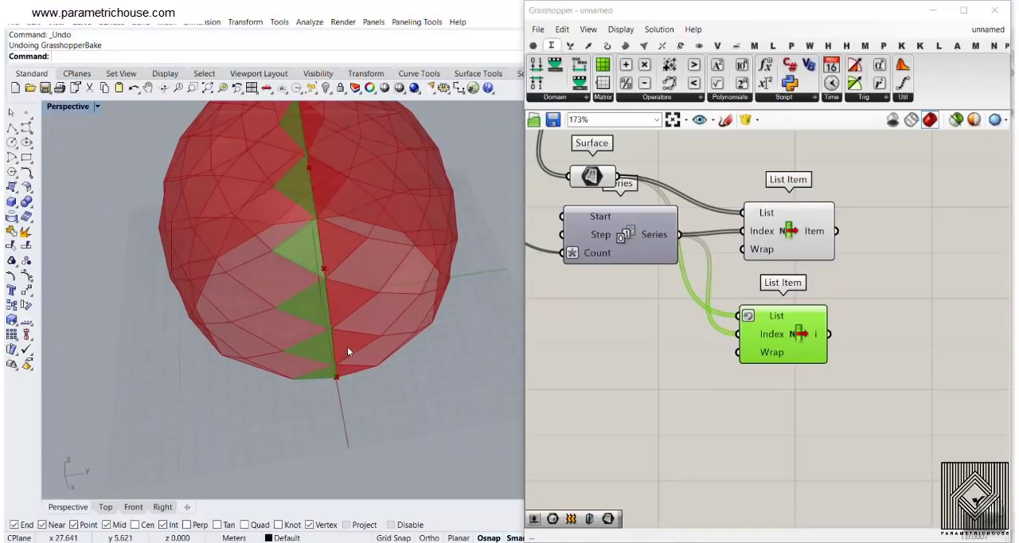
{"action": "right_click_drag", "start_coordinate": [288, 374], "coordinate": [279, 349]}
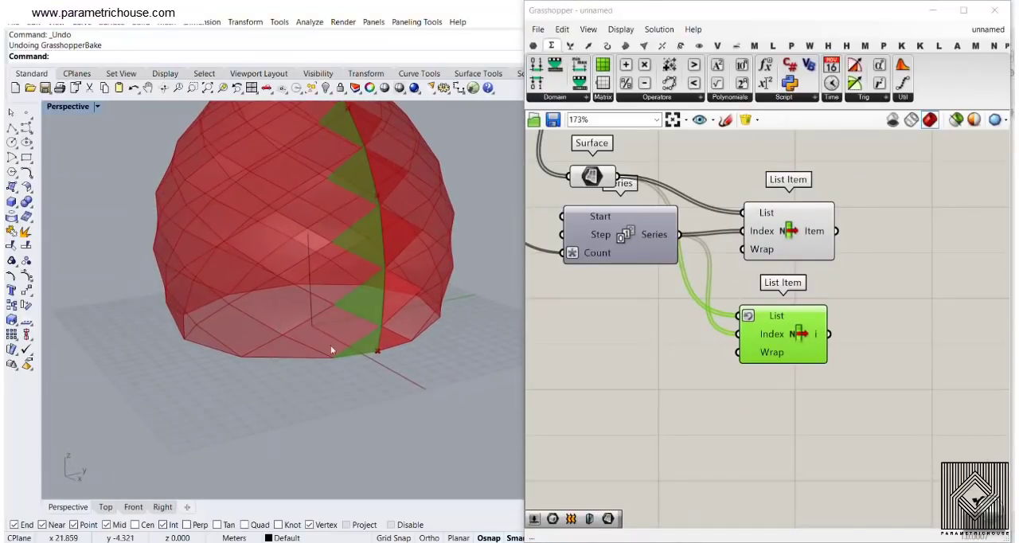
{"action": "right_click_drag", "start_coordinate": [270, 257], "coordinate": [291, 295]}
{"action": "scroll", "coordinate": [289, 264], "scroll_direction": "up", "scroll_amount": 5}
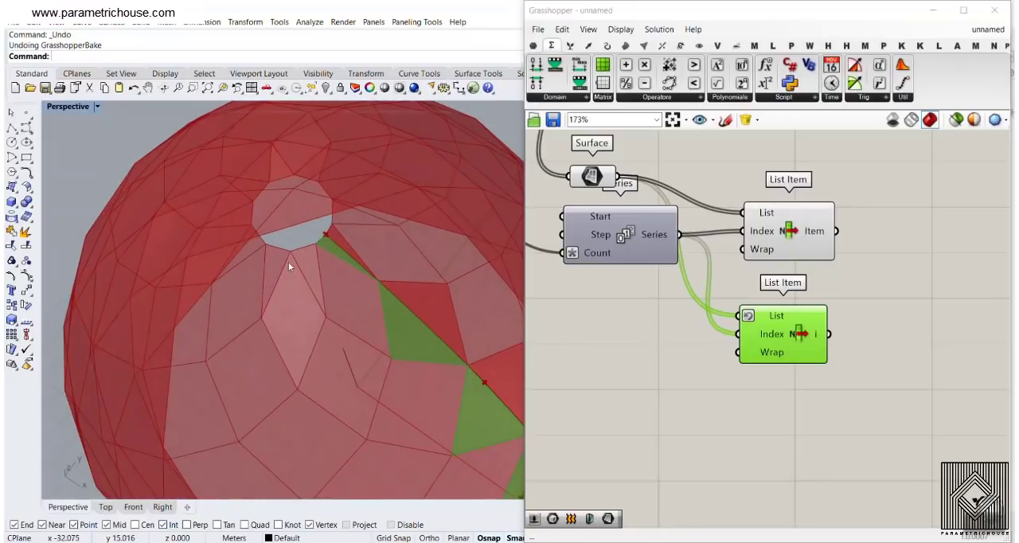
{"action": "right_click_drag", "start_coordinate": [645, 261], "coordinate": [659, 326]}
{"action": "double_click", "coordinate": [848, 195]}
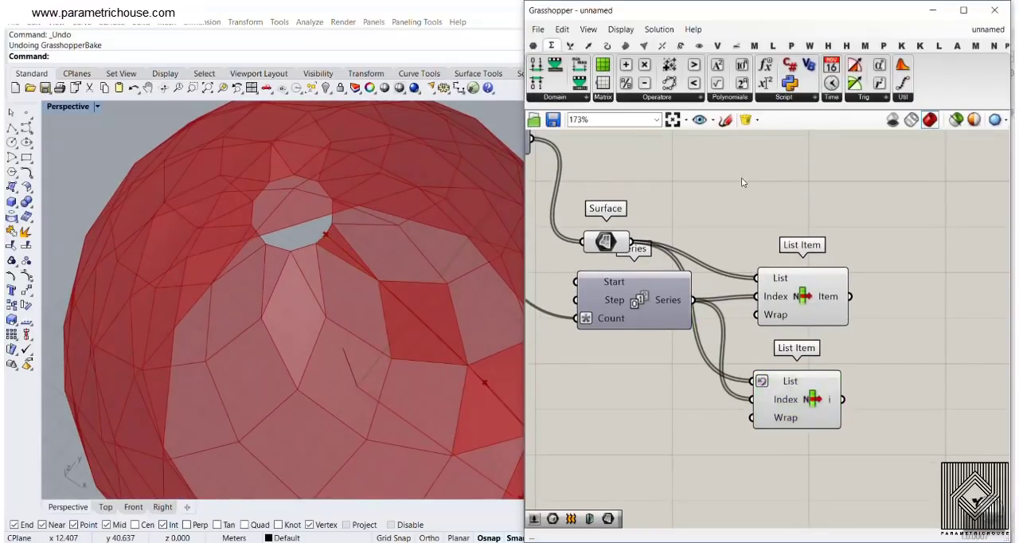
{"action": "double_click", "coordinate": [781, 204]}
{"action": "type", "text": "cull"}
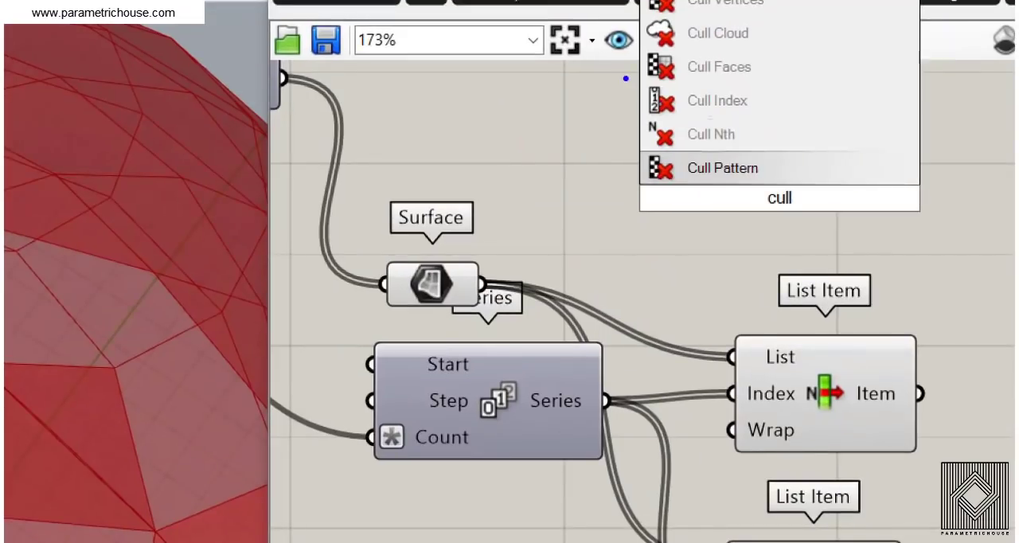
{"action": "key", "text": "Escape"}
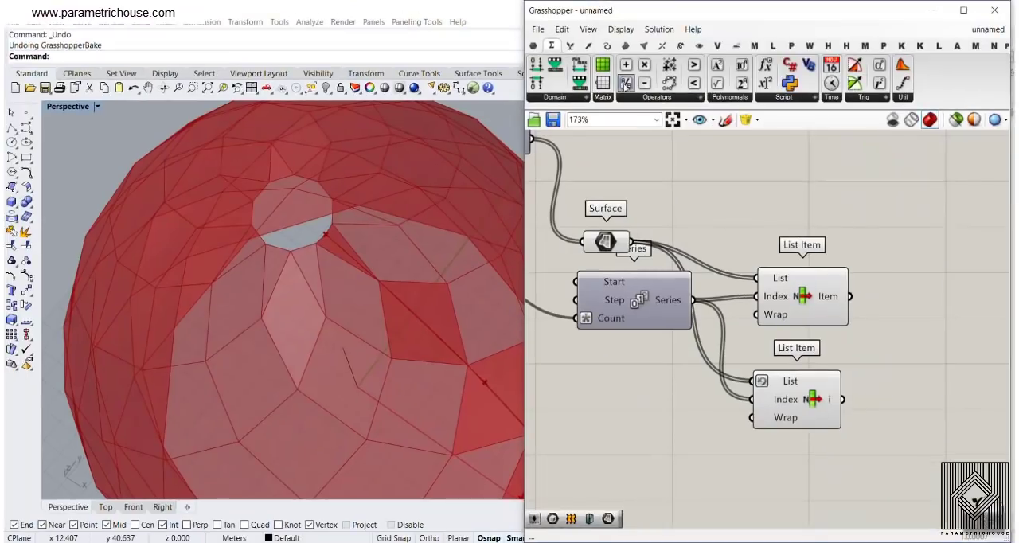
Add a Cull Index component below the List Items and connect the tri panels' Surface output to its List input
{"action": "left_click", "coordinate": [570, 45]}
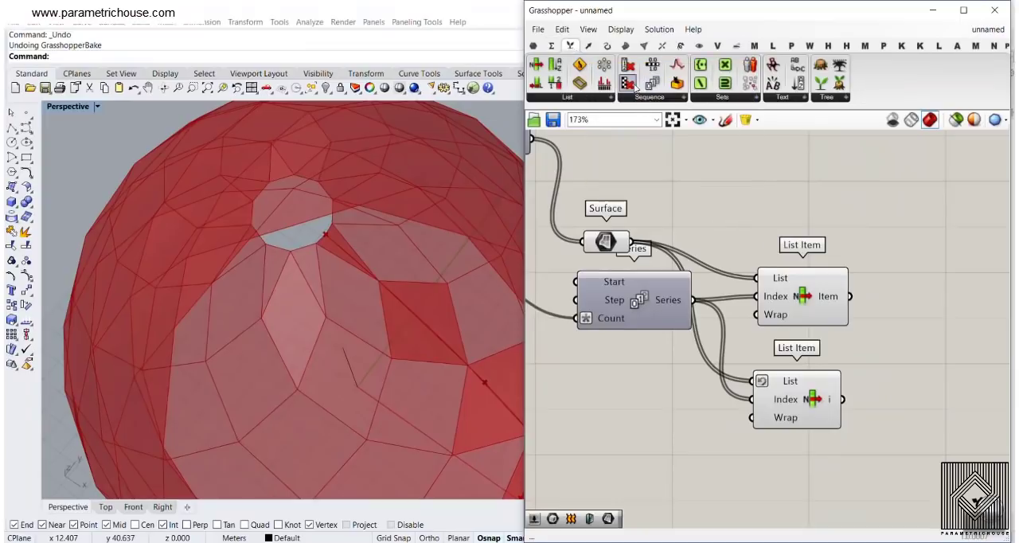
{"action": "left_click_drag", "start_coordinate": [634, 88], "coordinate": [804, 487]}
{"action": "right_click_drag", "start_coordinate": [686, 355], "coordinate": [733, 322]}
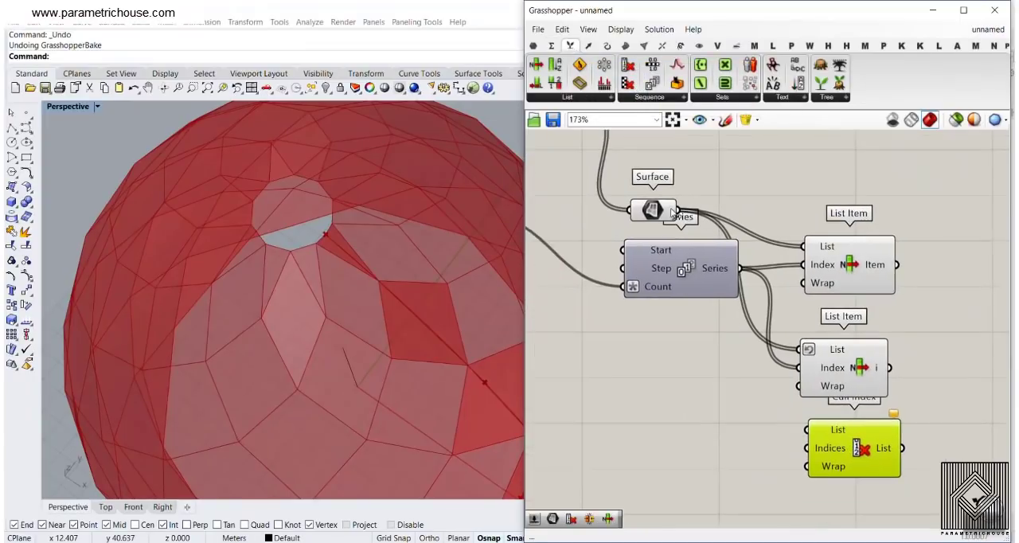
{"action": "left_click_drag", "start_coordinate": [677, 210], "coordinate": [807, 430]}
{"action": "right_click_drag", "start_coordinate": [390, 318], "coordinate": [300, 255]}
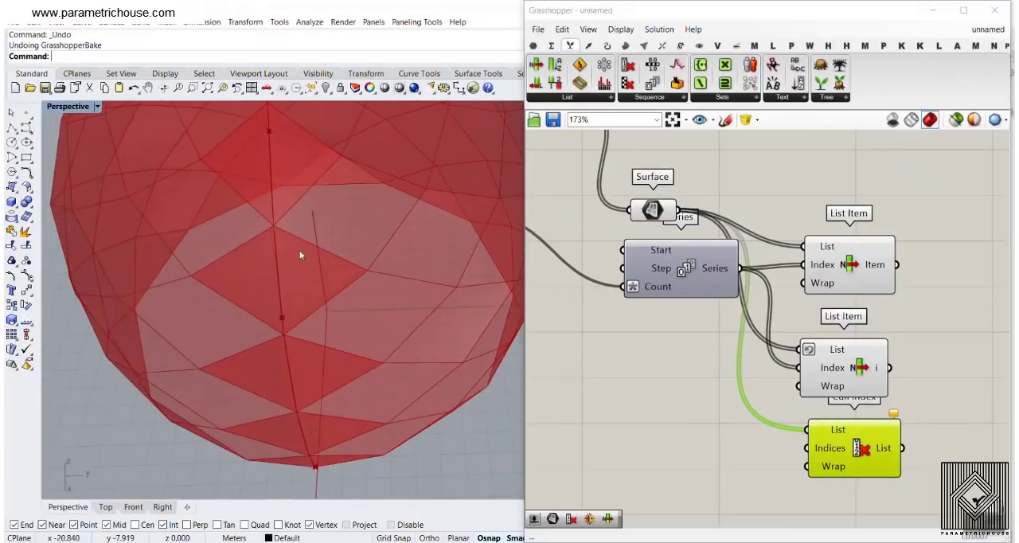
{"action": "scroll", "coordinate": [300, 254], "scroll_direction": "down", "scroll_amount": 5}
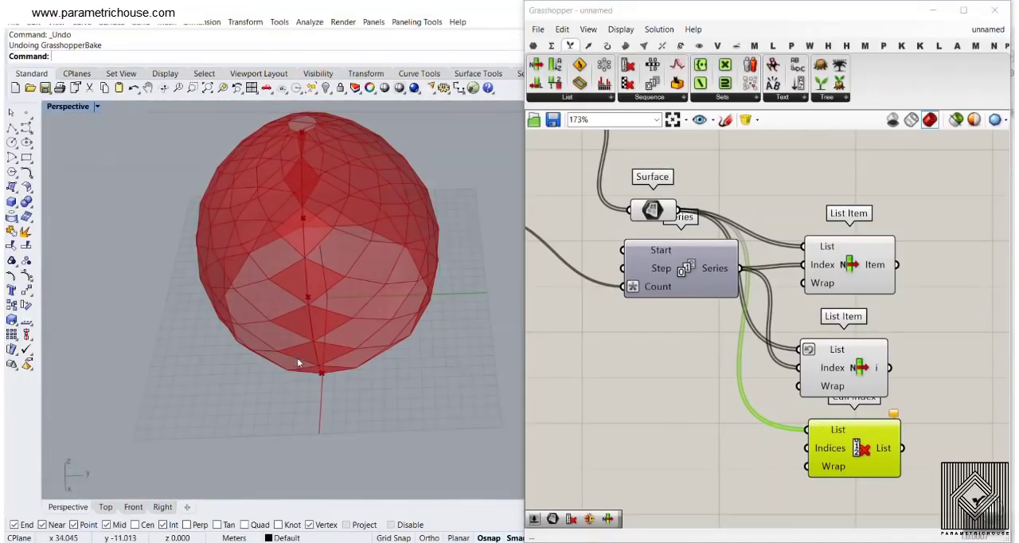
Connect the Series output to the Cull Index component's Indices input and examine the tri panels it keeps
{"action": "left_click", "coordinate": [651, 209]}
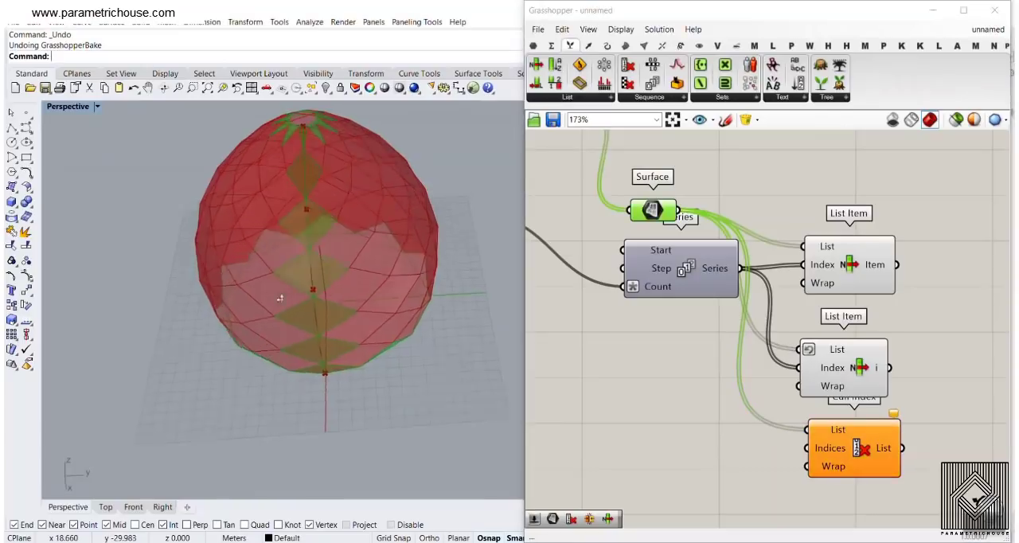
{"action": "right_click_drag", "start_coordinate": [334, 270], "coordinate": [332, 313]}
{"action": "right_click_drag", "start_coordinate": [770, 301], "coordinate": [694, 297]}
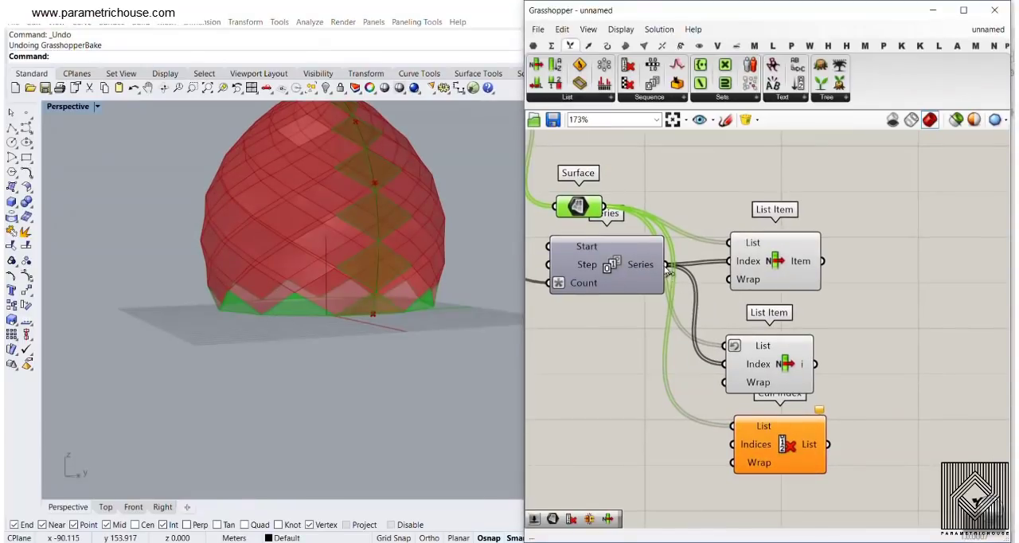
{"action": "left_click_drag", "start_coordinate": [667, 264], "coordinate": [732, 445]}
{"action": "left_click", "coordinate": [780, 446]}
{"action": "right_click_drag", "start_coordinate": [310, 318], "coordinate": [308, 273]}
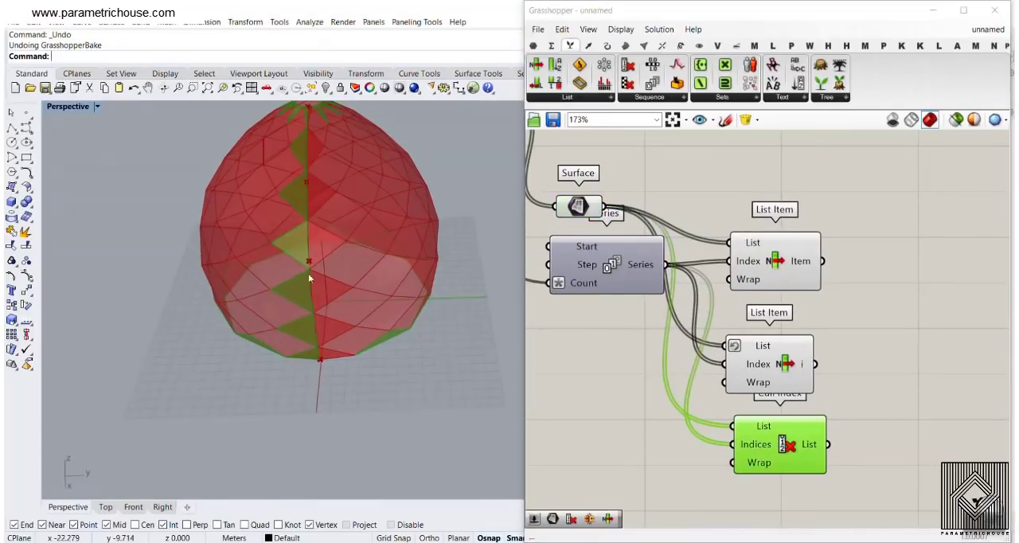
{"action": "right_click_drag", "start_coordinate": [783, 444], "coordinate": [671, 293]}
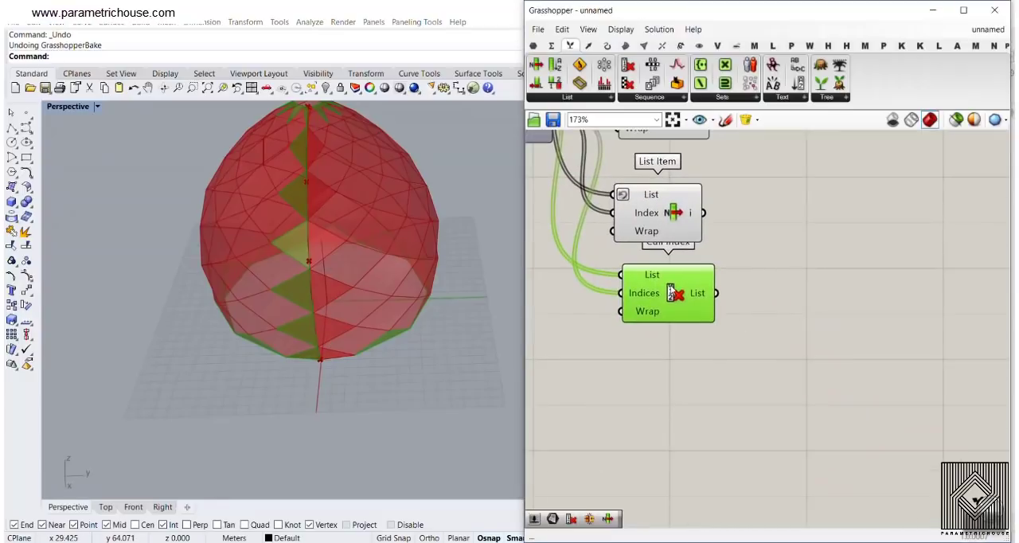
{"action": "double_click", "coordinate": [797, 315]}
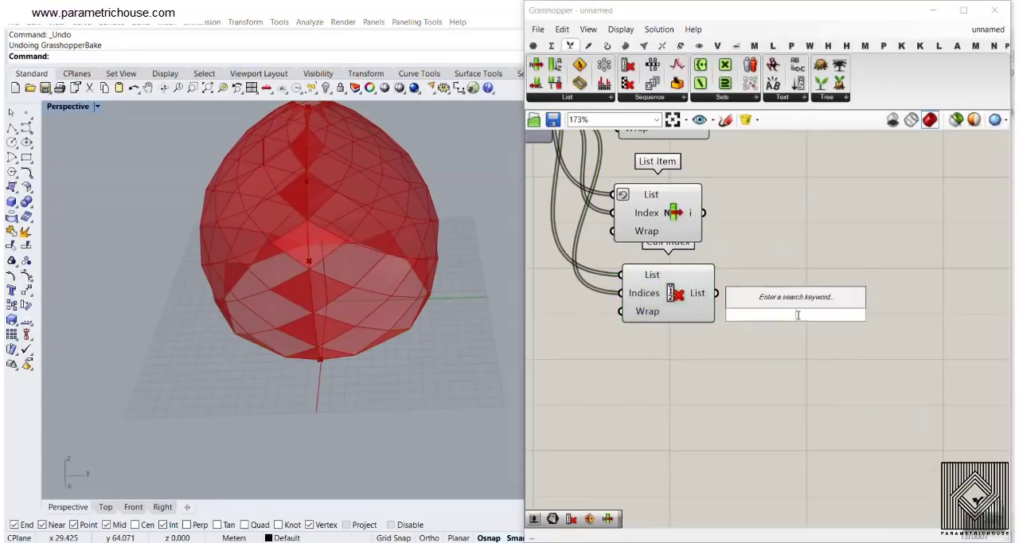
{"action": "type", "text": "cull"}
{"action": "left_click", "coordinate": [781, 292]}
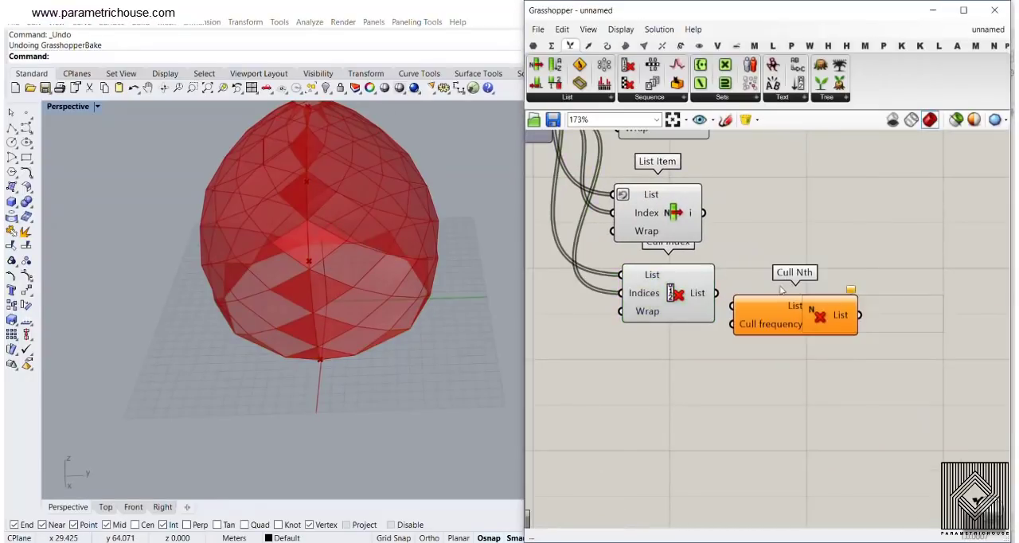
{"action": "key", "text": "Delete"}
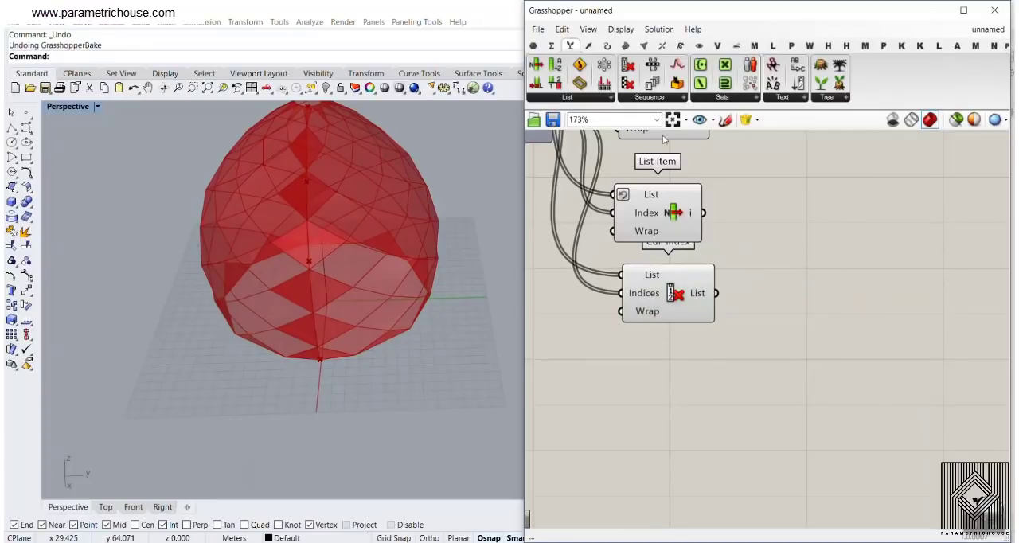
Add a second Cull Index component and feed the first Cull Index's List output into its List input
{"action": "left_click", "coordinate": [628, 65]}
{"action": "left_click", "coordinate": [836, 375]}
{"action": "scroll", "coordinate": [828, 368], "scroll_direction": "up", "scroll_amount": 2}
{"action": "left_click_drag", "start_coordinate": [860, 384], "coordinate": [800, 339]}
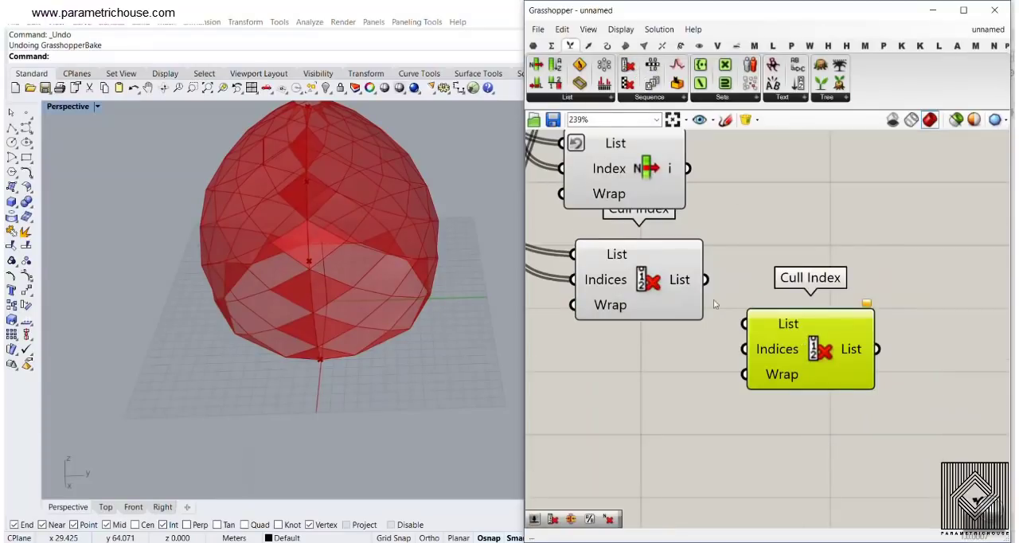
{"action": "left_click_drag", "start_coordinate": [705, 279], "coordinate": [800, 369]}
Reverse the List input of the second Cull Index component, leaving its Principal option off
{"action": "right_click", "coordinate": [779, 323]}
{"action": "left_click", "coordinate": [811, 375]}
{"action": "right_click", "coordinate": [799, 357]}
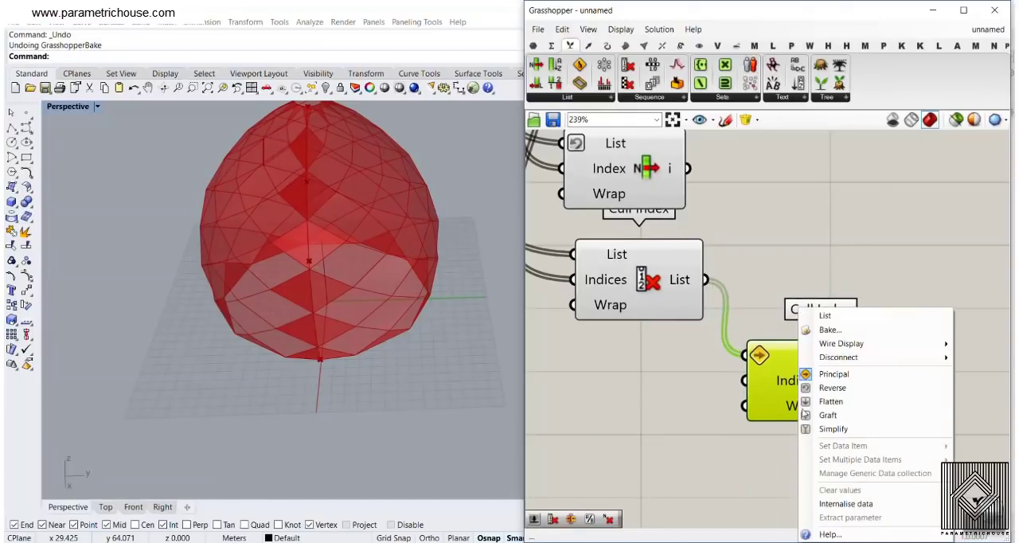
{"action": "left_click", "coordinate": [819, 378]}
{"action": "right_click", "coordinate": [802, 358]}
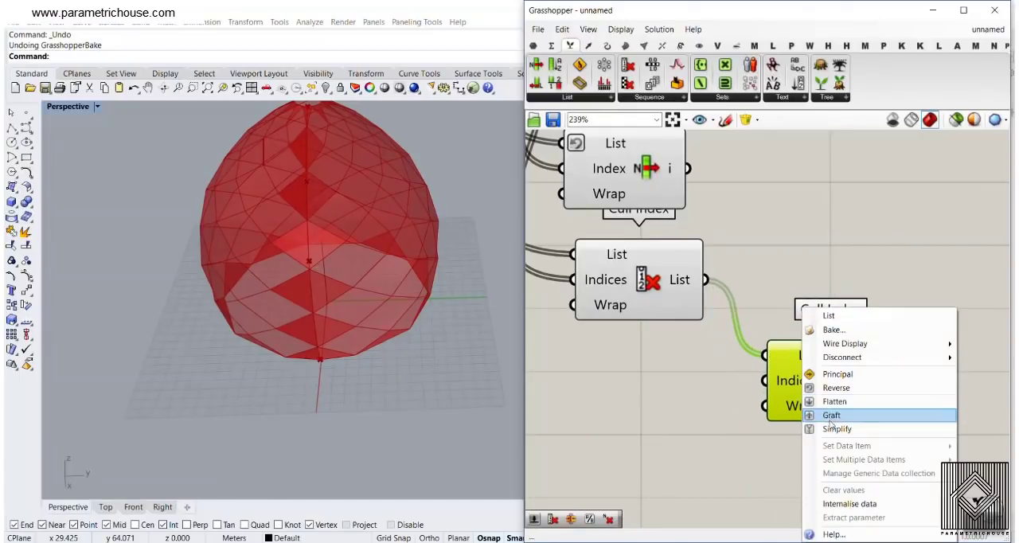
{"action": "left_click", "coordinate": [835, 388]}
Connect the Series output to the second Cull Index component's Indices input
{"action": "scroll", "coordinate": [820, 328], "scroll_direction": "down", "scroll_amount": 3}
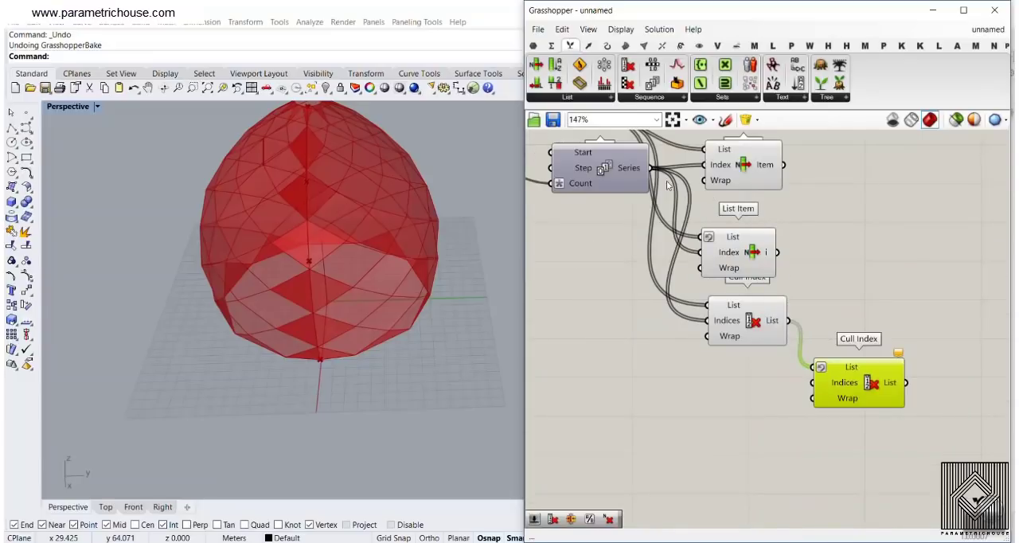
{"action": "left_click_drag", "start_coordinate": [652, 173], "coordinate": [876, 378]}
{"action": "right_click_drag", "start_coordinate": [824, 354], "coordinate": [851, 363]}
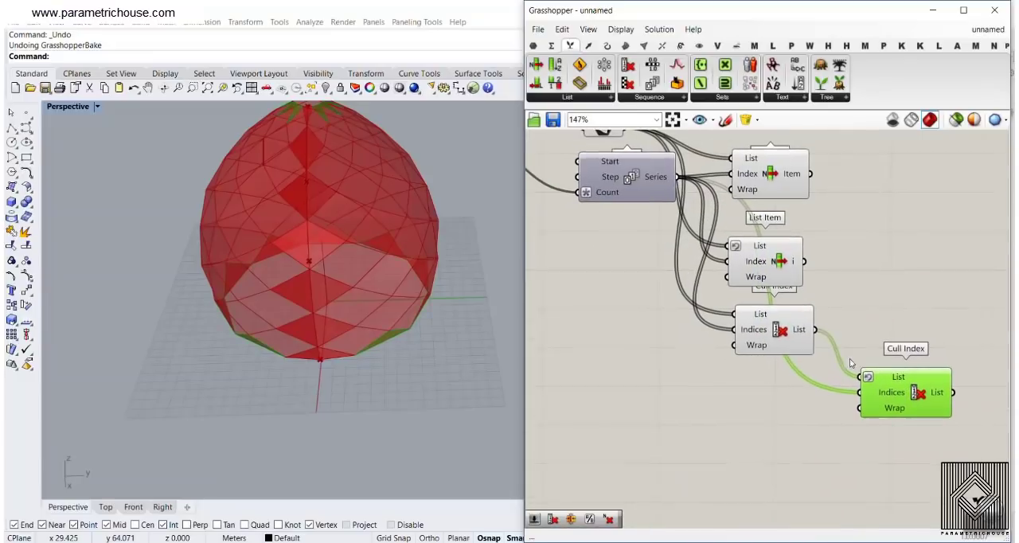
Turn off the preview of the first Cull Index component and of the tri panels' Surface parameter
{"action": "right_click", "coordinate": [773, 324]}
{"action": "left_click", "coordinate": [808, 351]}
{"action": "right_click_drag", "start_coordinate": [632, 262], "coordinate": [692, 391]}
{"action": "right_click", "coordinate": [662, 258]}
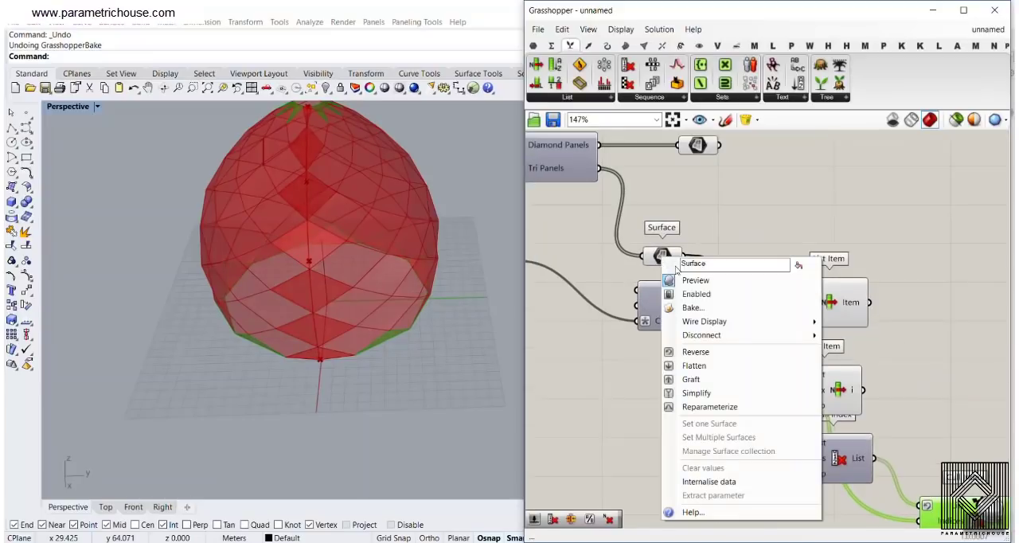
{"action": "left_click", "coordinate": [682, 281]}
Examine the seam tri panels picked by both List Items and the edge panels kept by the second Cull Index
{"action": "right_click_drag", "start_coordinate": [872, 356], "coordinate": [778, 282]}
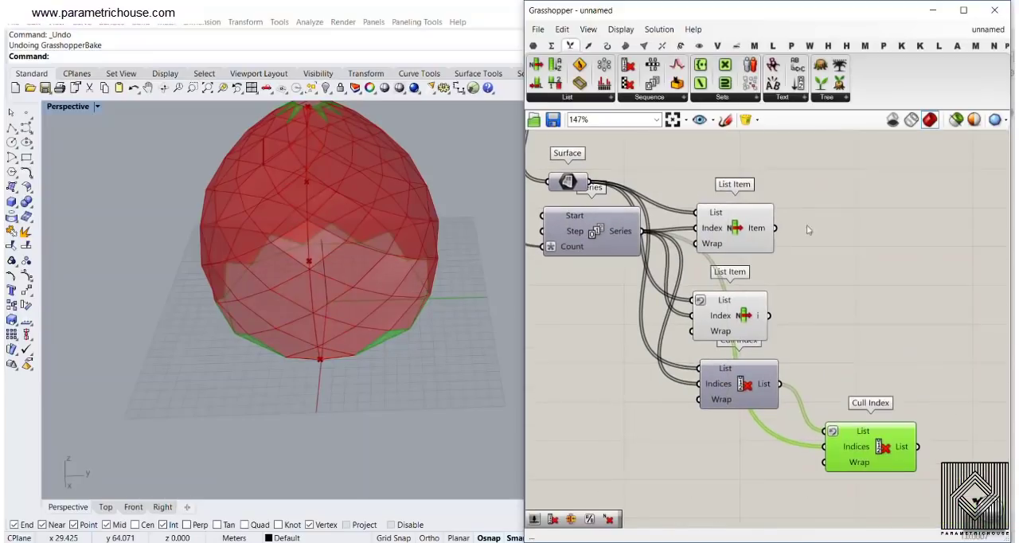
{"action": "left_click_drag", "start_coordinate": [806, 224], "coordinate": [733, 316]}
{"action": "right_click_drag", "start_coordinate": [358, 378], "coordinate": [295, 189]}
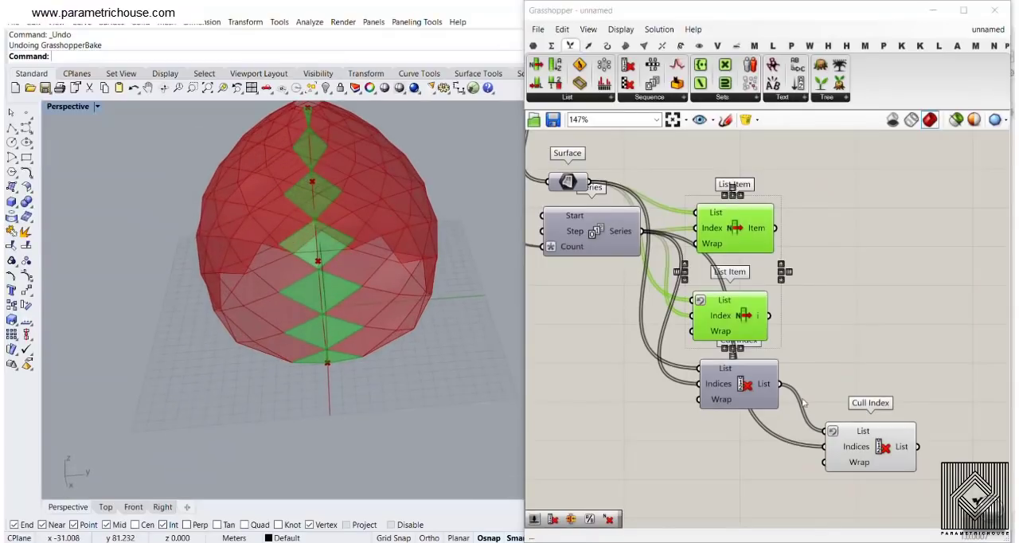
{"action": "left_click", "coordinate": [883, 442]}
{"action": "right_click_drag", "start_coordinate": [280, 380], "coordinate": [274, 438]}
{"action": "scroll", "coordinate": [302, 225], "scroll_direction": "up", "scroll_amount": 10}
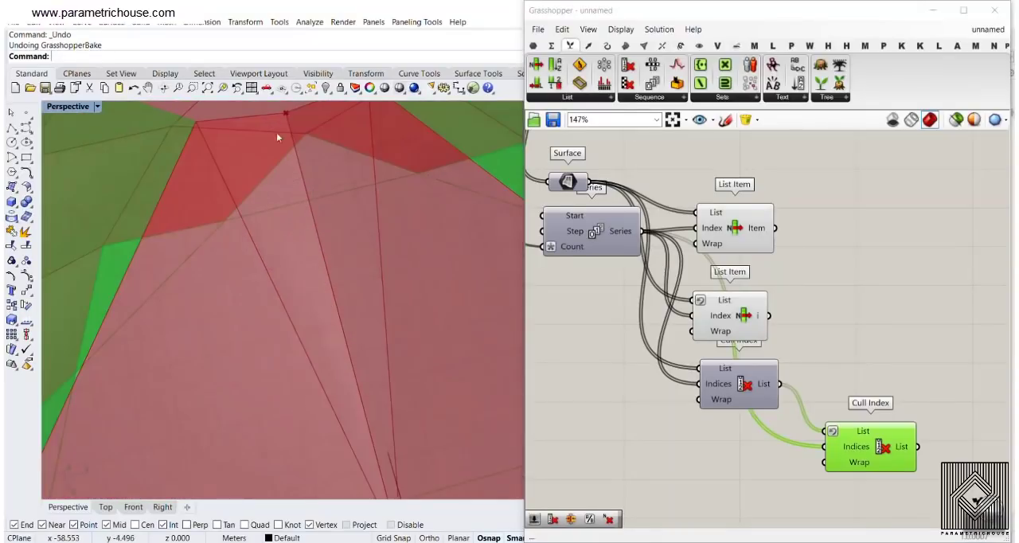
{"action": "scroll", "coordinate": [298, 210], "scroll_direction": "down", "scroll_amount": 10}
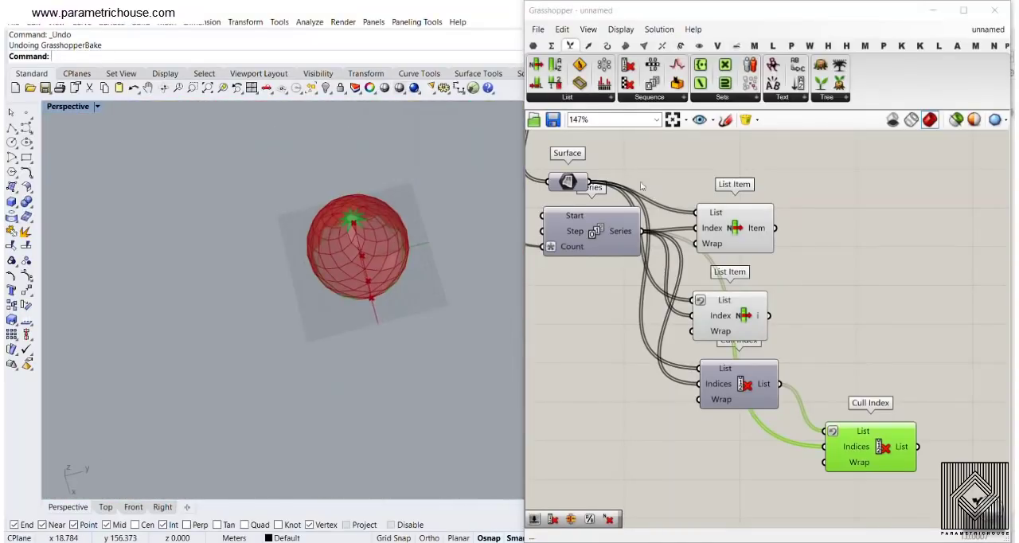
Examine the diamond panels' Surface parameter and compare it with the seam tri panels from the reversed List Item
{"action": "right_click_drag", "start_coordinate": [548, 140], "coordinate": [707, 268]}
{"action": "left_click", "coordinate": [762, 200]}
{"action": "scroll", "coordinate": [332, 245], "scroll_direction": "up", "scroll_amount": 8}
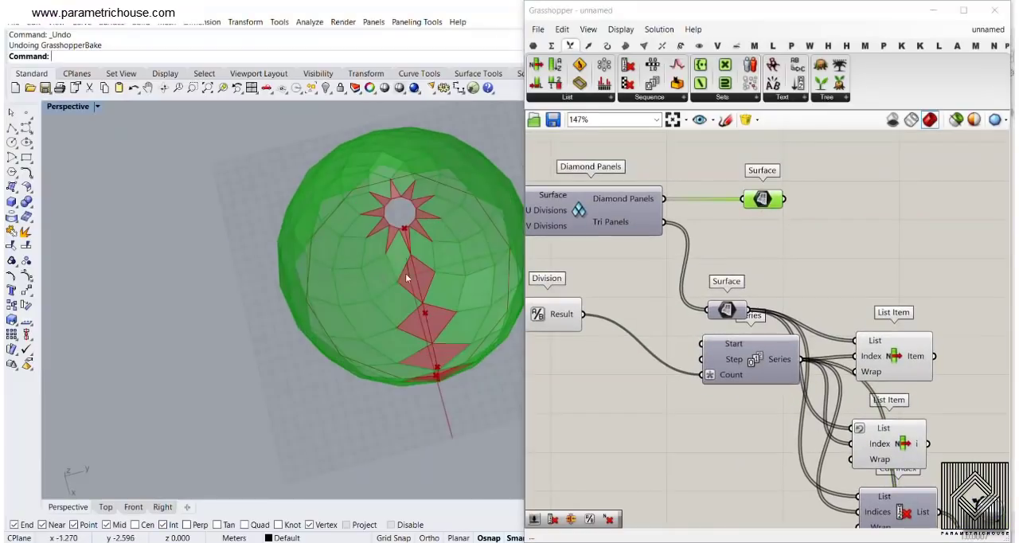
{"action": "right_click_drag", "start_coordinate": [332, 293], "coordinate": [417, 168]}
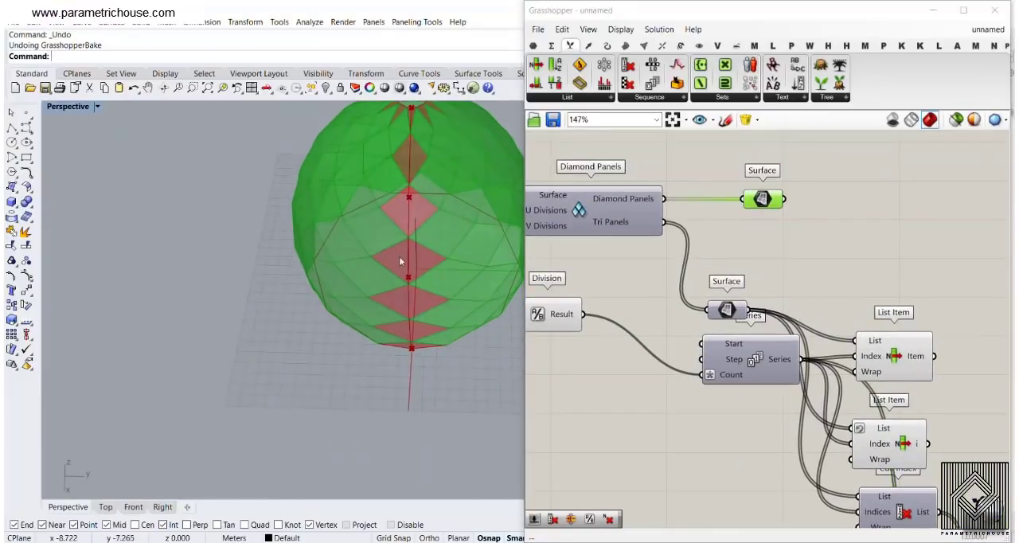
{"action": "right_click_drag", "start_coordinate": [891, 359], "coordinate": [687, 245]}
{"action": "left_click", "coordinate": [687, 244]}
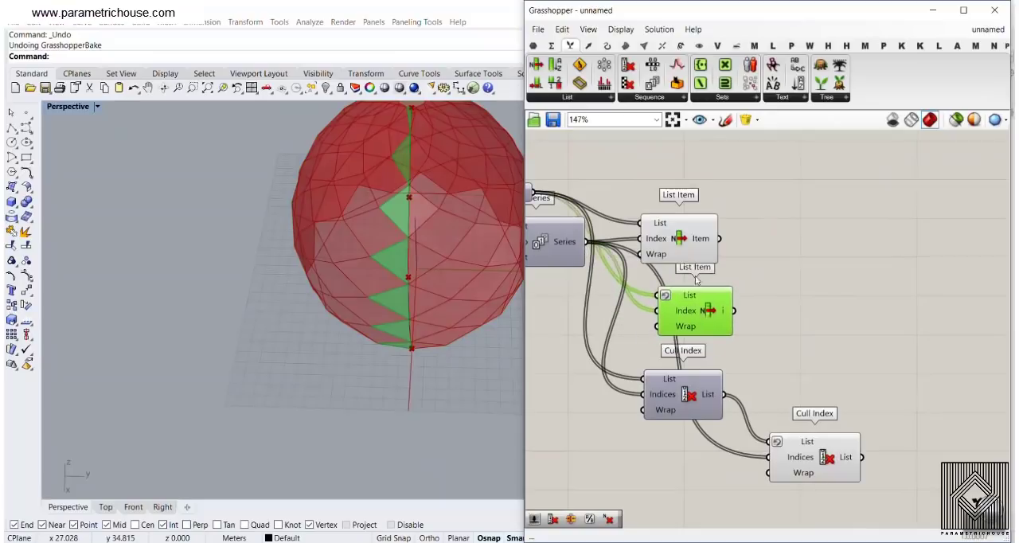
{"action": "right_click_drag", "start_coordinate": [433, 288], "coordinate": [414, 253]}
{"action": "scroll", "coordinate": [414, 242], "scroll_direction": "up", "scroll_amount": 2}
{"action": "scroll", "coordinate": [418, 295], "scroll_direction": "up", "scroll_amount": 1}
{"action": "left_click", "coordinate": [712, 280]}
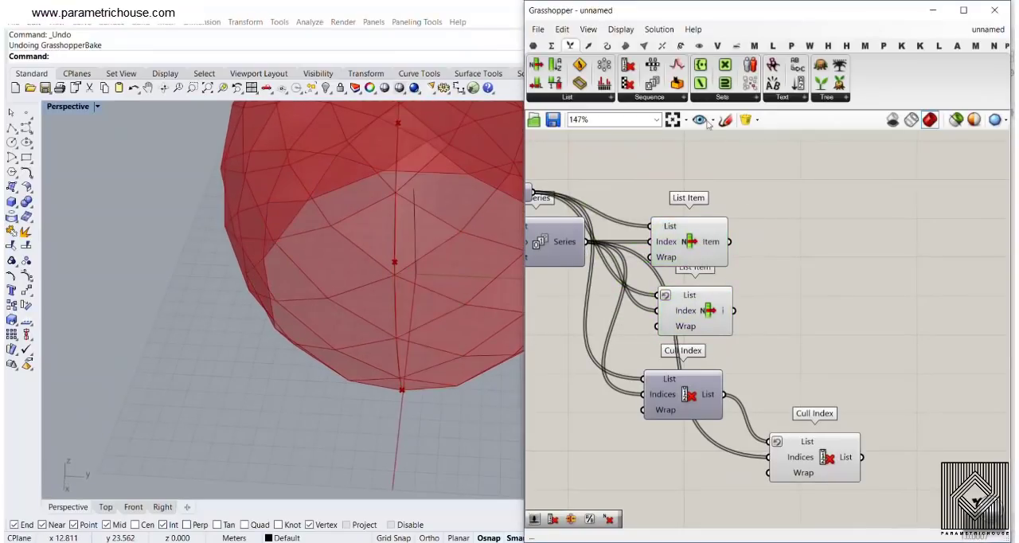
Add a Brep Join component and feed the outputs of both seam List Items into its Breps input
{"action": "left_click", "coordinate": [626, 48]}
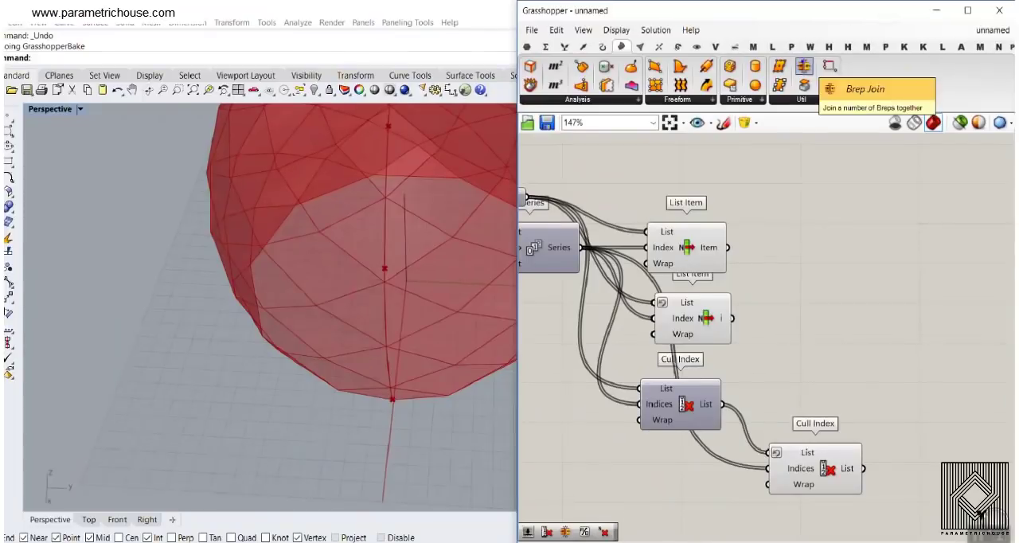
{"action": "left_click_drag", "start_coordinate": [804, 68], "coordinate": [821, 256]}
{"action": "left_click_drag", "start_coordinate": [727, 246], "coordinate": [780, 270]}
{"action": "left_click_drag", "start_coordinate": [733, 312], "coordinate": [817, 304], "text": "shift"}
{"action": "right_click_drag", "start_coordinate": [784, 350], "coordinate": [794, 336]}
Turn off the preview of the two List Item components feeding Brep Join
{"action": "left_click_drag", "start_coordinate": [793, 336], "coordinate": [680, 191]}
{"action": "right_click", "coordinate": [772, 181]}
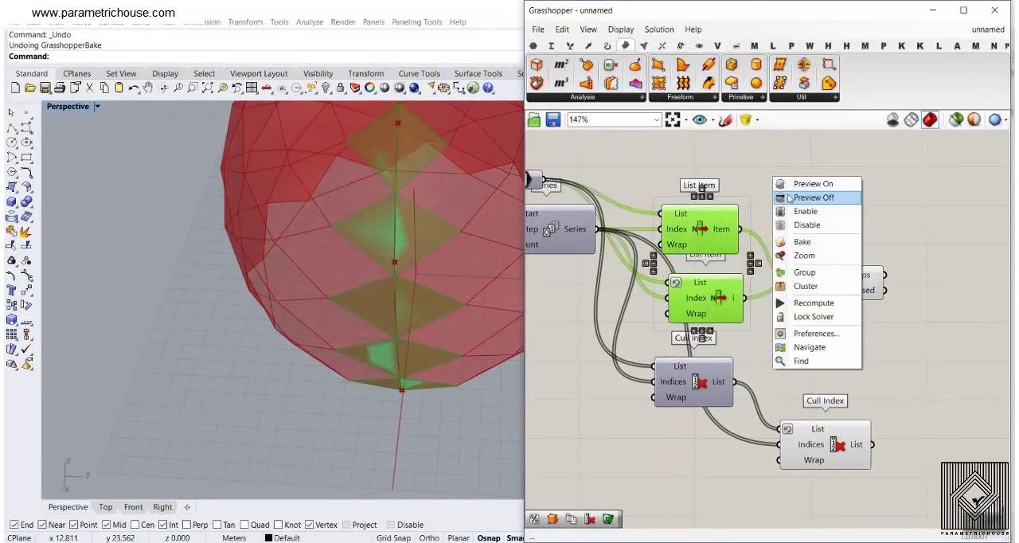
{"action": "left_click", "coordinate": [785, 198]}
Bake the Brep Join component's output into the Rhino model
{"action": "right_click_drag", "start_coordinate": [848, 249], "coordinate": [768, 214]}
{"action": "right_click", "coordinate": [784, 237]}
{"action": "left_click", "coordinate": [808, 255]}
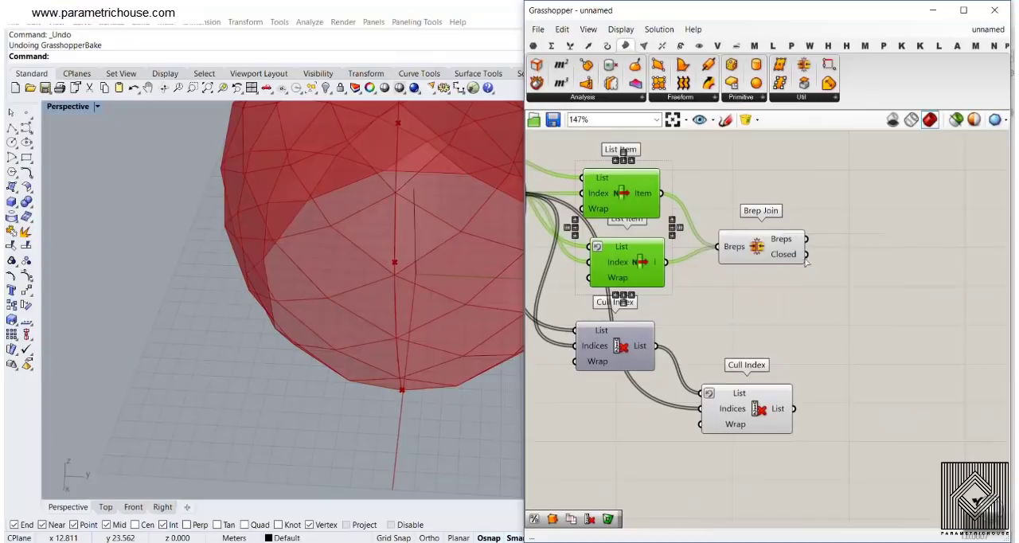
{"action": "left_click", "coordinate": [844, 375]}
Select the baked seam panels one by one from base to top opening to check how their halves are joined
{"action": "left_click", "coordinate": [429, 241]}
{"action": "left_click", "coordinate": [424, 324]}
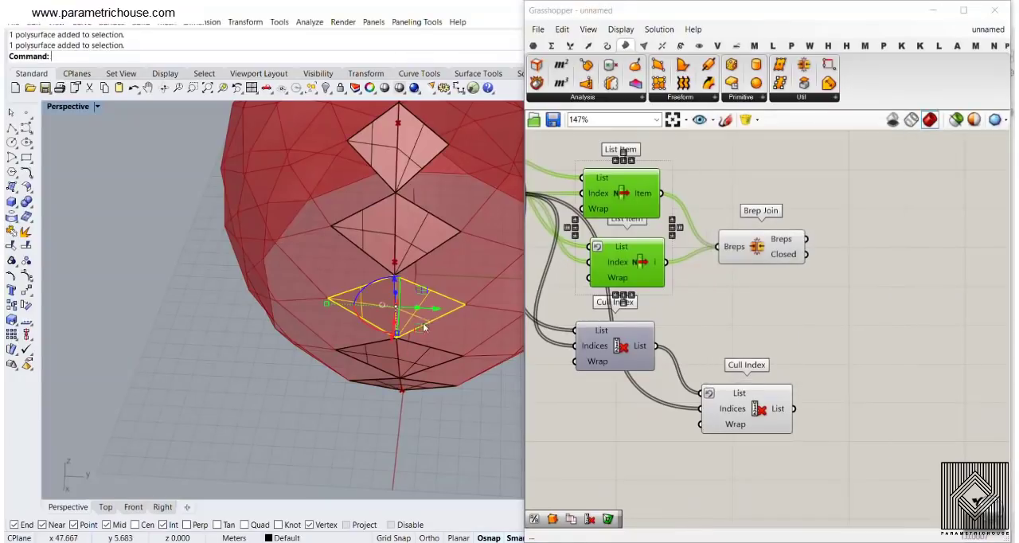
{"action": "left_click", "coordinate": [423, 368]}
{"action": "right_click_drag", "start_coordinate": [423, 383], "coordinate": [395, 288]}
{"action": "left_click", "coordinate": [430, 316]}
{"action": "left_click", "coordinate": [422, 245]}
{"action": "left_click", "coordinate": [417, 232]}
{"action": "scroll", "coordinate": [395, 288], "scroll_direction": "up", "scroll_amount": 5}
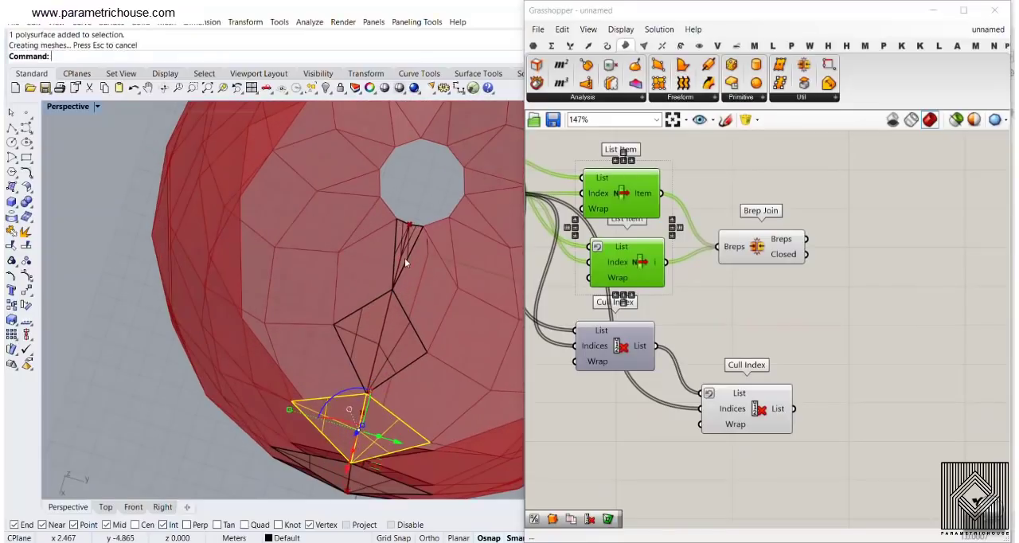
{"action": "left_click", "coordinate": [404, 257]}
{"action": "scroll", "coordinate": [360, 328], "scroll_direction": "down", "scroll_amount": 8}
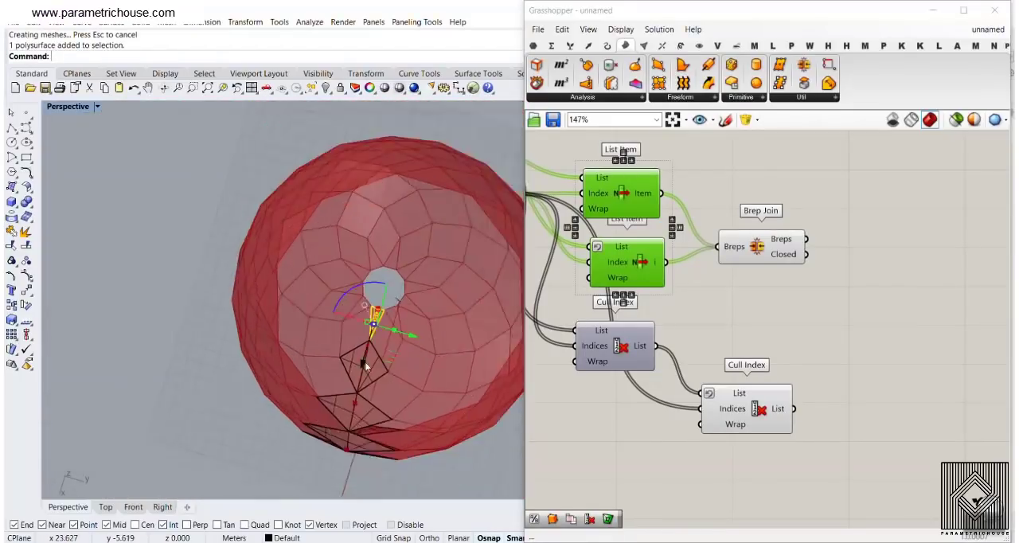
{"action": "right_click_drag", "start_coordinate": [364, 362], "coordinate": [337, 269]}
{"action": "scroll", "coordinate": [405, 310], "scroll_direction": "up", "scroll_amount": 4}
{"action": "scroll", "coordinate": [337, 271], "scroll_direction": "up", "scroll_amount": 2}
{"action": "left_click", "coordinate": [377, 280]}
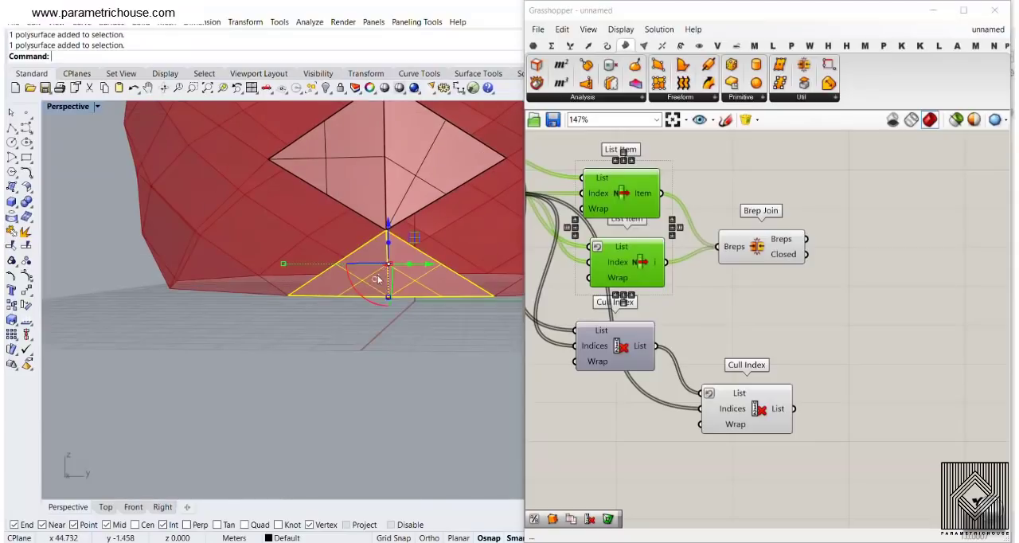
{"action": "key", "text": "Escape"}
Inspect the baked seam's triangular end pieces at the base and the top opening, and undo the bake
{"action": "scroll", "coordinate": [326, 327], "scroll_direction": "down", "scroll_amount": 3}
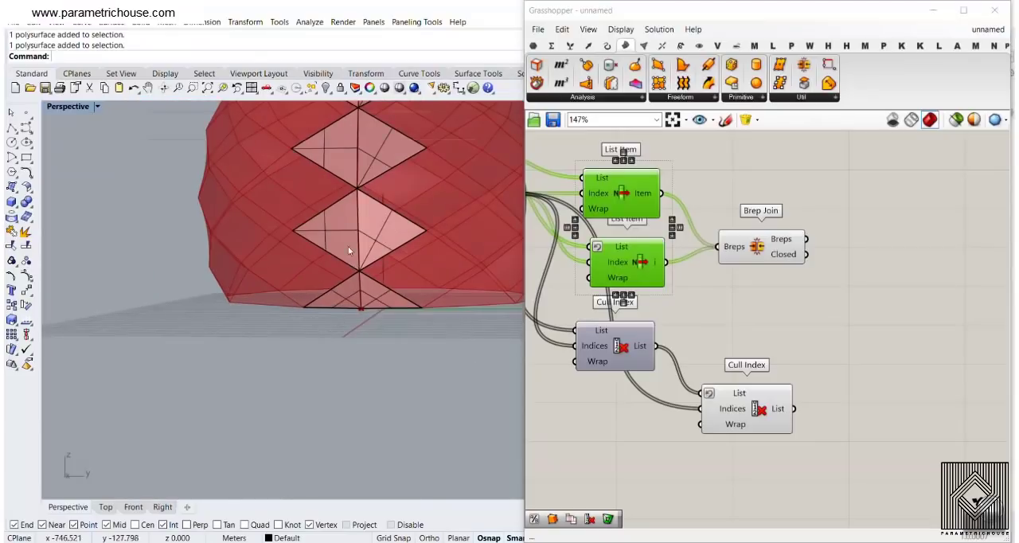
{"action": "scroll", "coordinate": [357, 211], "scroll_direction": "up", "scroll_amount": 2}
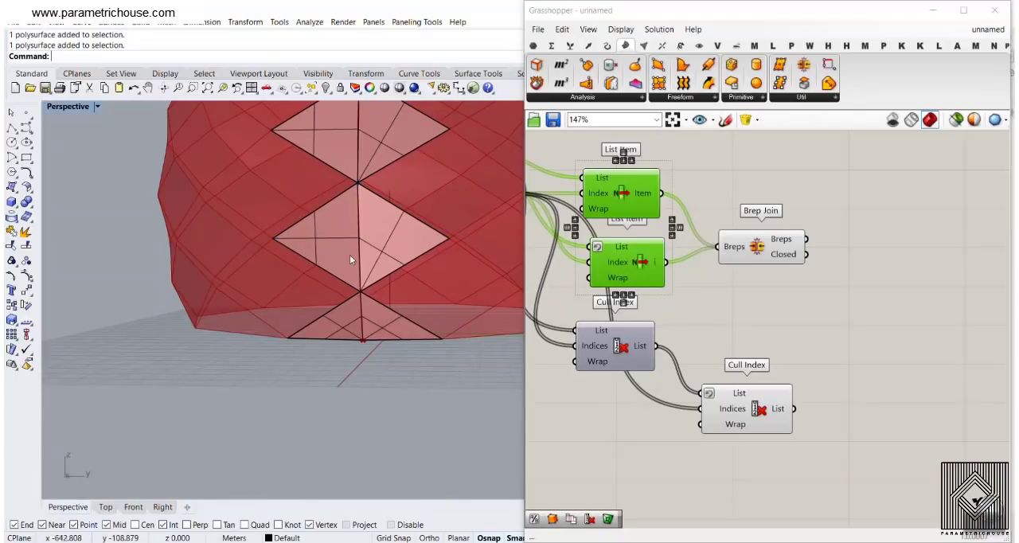
{"action": "scroll", "coordinate": [354, 271], "scroll_direction": "down", "scroll_amount": 5}
{"action": "scroll", "coordinate": [379, 242], "scroll_direction": "up", "scroll_amount": 3}
{"action": "scroll", "coordinate": [379, 242], "scroll_direction": "up", "scroll_amount": 3}
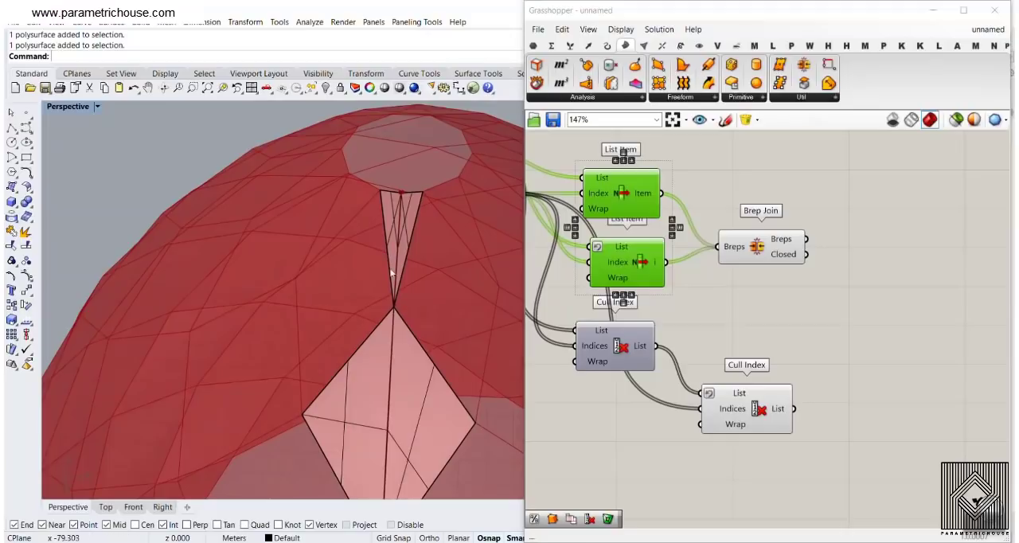
{"action": "scroll", "coordinate": [402, 201], "scroll_direction": "up", "scroll_amount": 5}
{"action": "scroll", "coordinate": [377, 456], "scroll_direction": "down", "scroll_amount": 3}
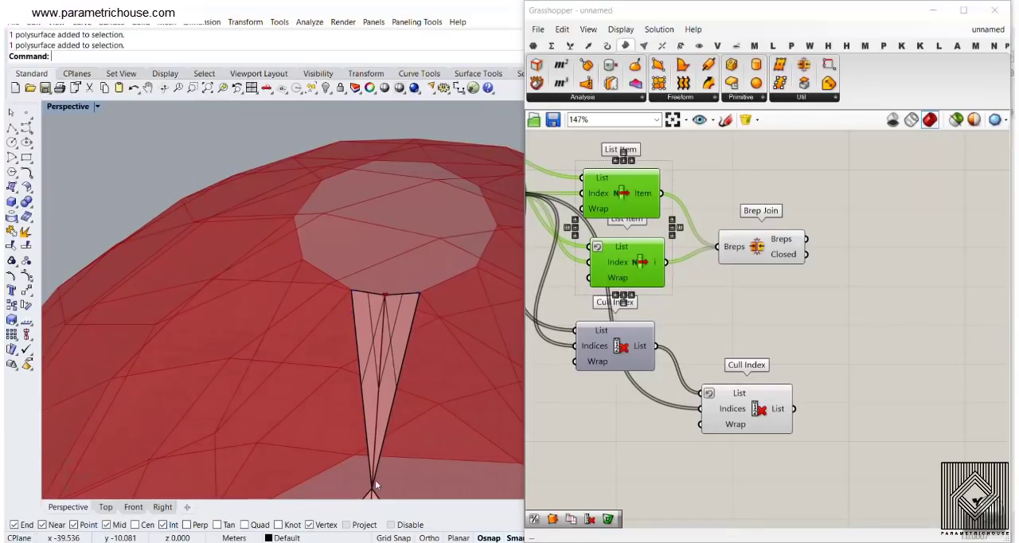
{"action": "scroll", "coordinate": [374, 480], "scroll_direction": "down", "scroll_amount": 6}
{"action": "scroll", "coordinate": [380, 410], "scroll_direction": "up", "scroll_amount": 3}
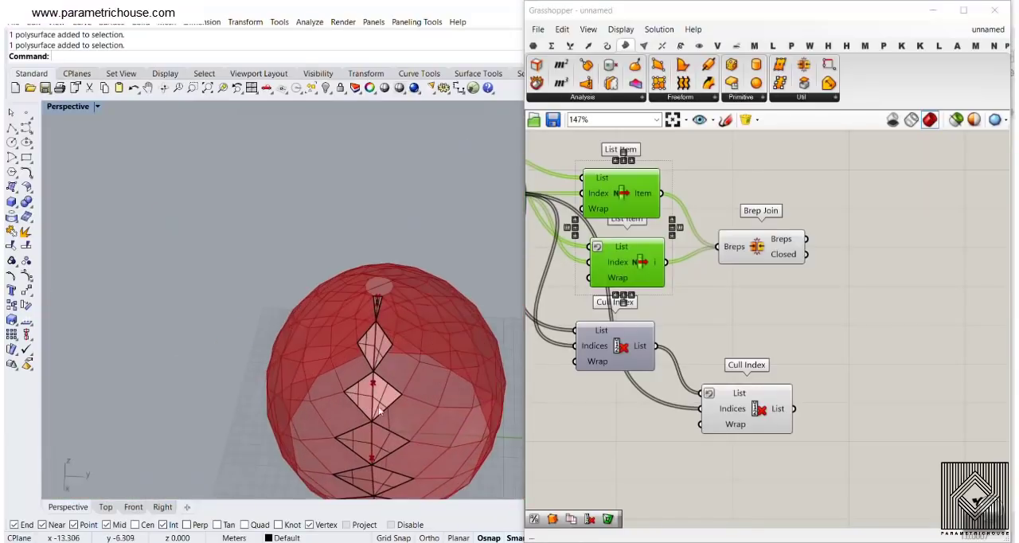
{"action": "right_click_drag", "start_coordinate": [380, 410], "coordinate": [353, 338]}
{"action": "scroll", "coordinate": [360, 286], "scroll_direction": "down", "scroll_amount": 4}
{"action": "right_click_drag", "start_coordinate": [360, 286], "coordinate": [385, 308]}
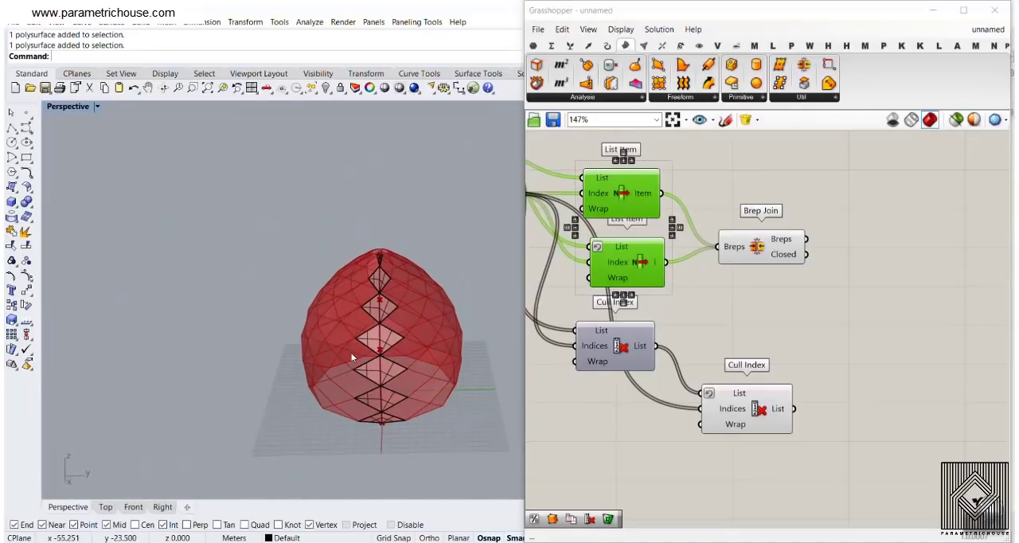
{"action": "key", "text": "ctrl+z"}
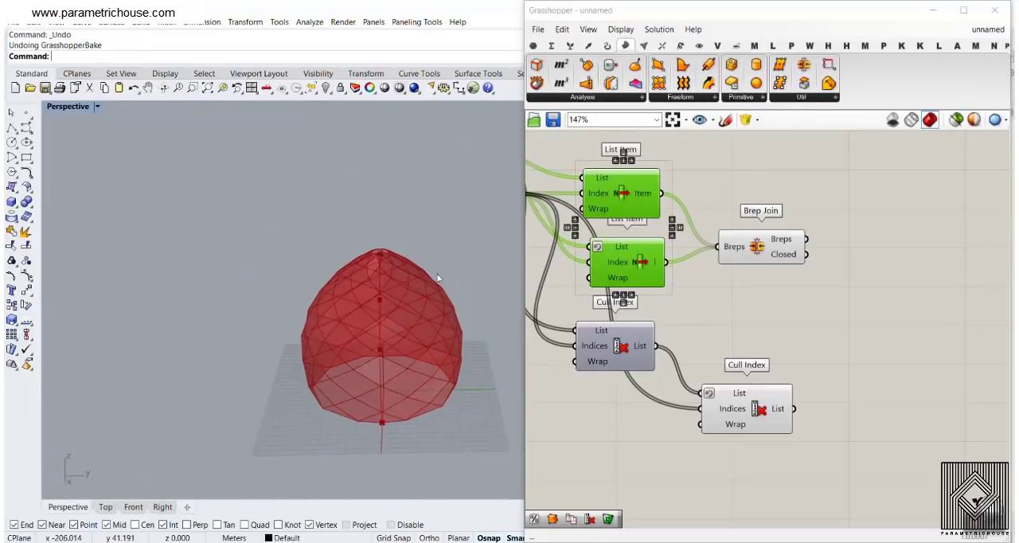
Add a List Item component fed by Brep Join's Breps output and check which end panel it picks
{"action": "right_click_drag", "start_coordinate": [857, 262], "coordinate": [736, 281]}
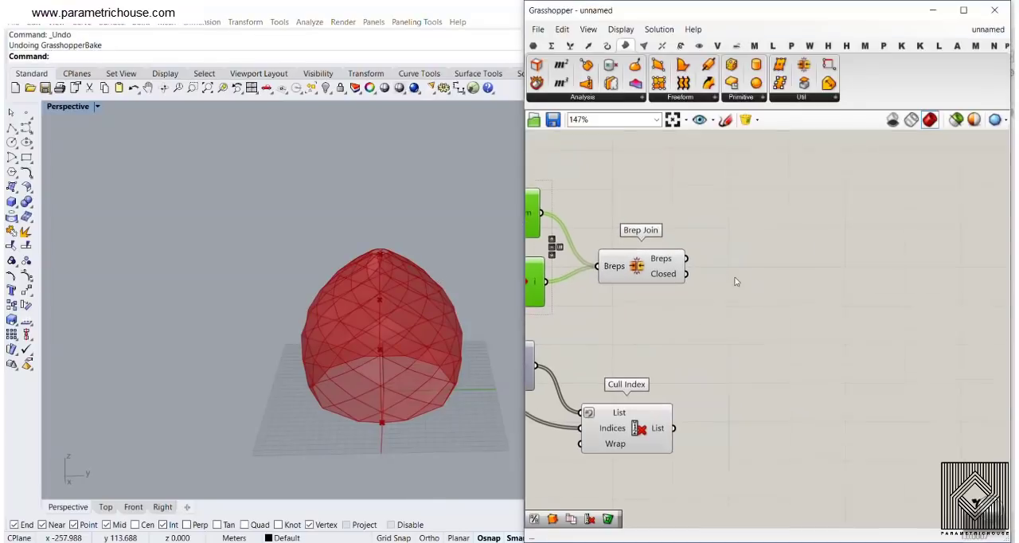
{"action": "left_click", "coordinate": [570, 45]}
{"action": "left_click_drag", "start_coordinate": [537, 64], "coordinate": [725, 228]}
{"action": "left_click_drag", "start_coordinate": [686, 258], "coordinate": [771, 221]}
{"action": "right_click_drag", "start_coordinate": [470, 273], "coordinate": [443, 259]}
{"action": "scroll", "coordinate": [349, 347], "scroll_direction": "up", "scroll_amount": 6}
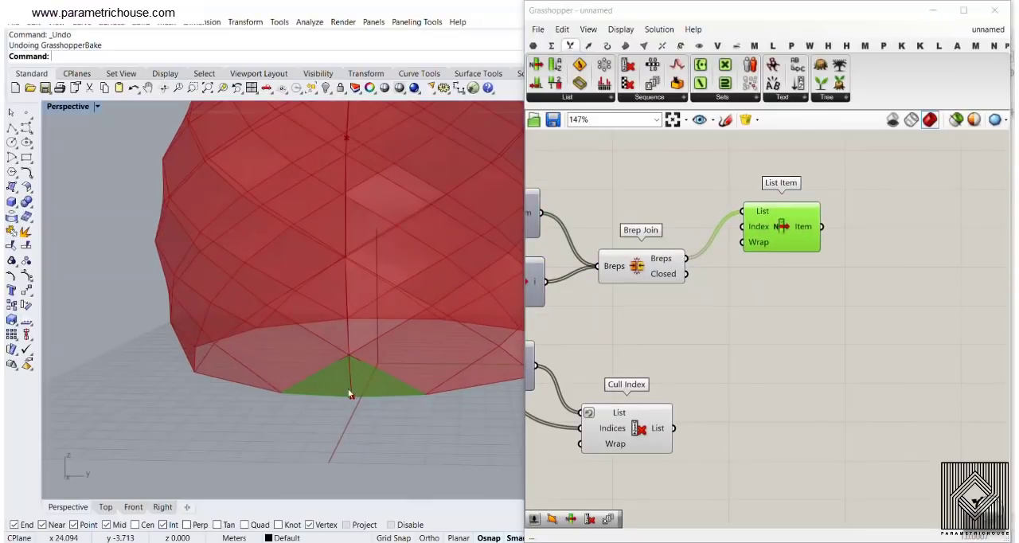
Duplicate the List Item on Brep Join's Breps output, reverse the copy's List input, and check its picked panel
{"action": "right_click_drag", "start_coordinate": [740, 266], "coordinate": [689, 335]}
{"action": "left_click_drag", "start_coordinate": [738, 291], "coordinate": [753, 329]}
{"action": "right_click", "coordinate": [737, 291]}
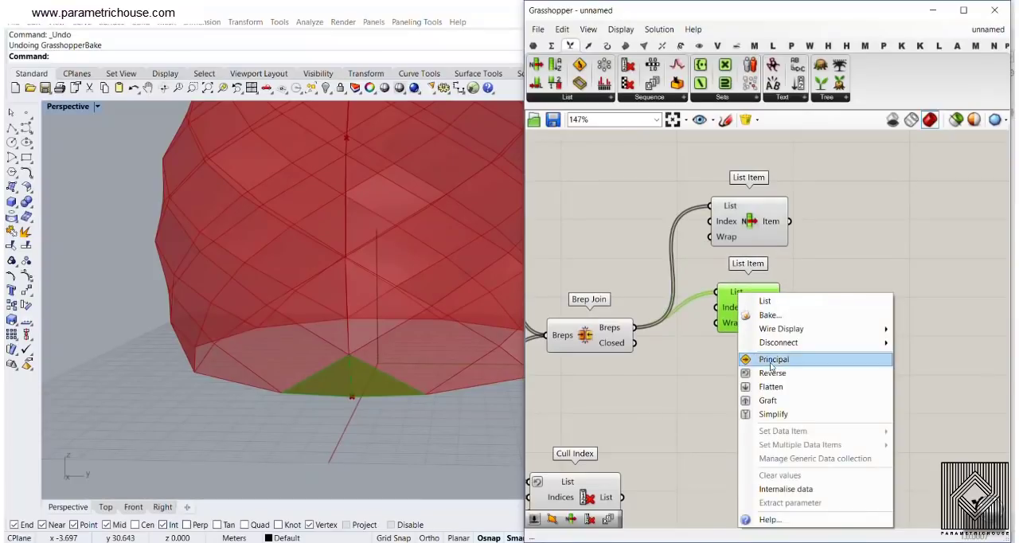
{"action": "left_click", "coordinate": [769, 362]}
{"action": "right_click_drag", "start_coordinate": [461, 260], "coordinate": [425, 339]}
{"action": "scroll", "coordinate": [425, 339], "scroll_direction": "down", "scroll_amount": 7}
{"action": "scroll", "coordinate": [422, 327], "scroll_direction": "up", "scroll_amount": 6}
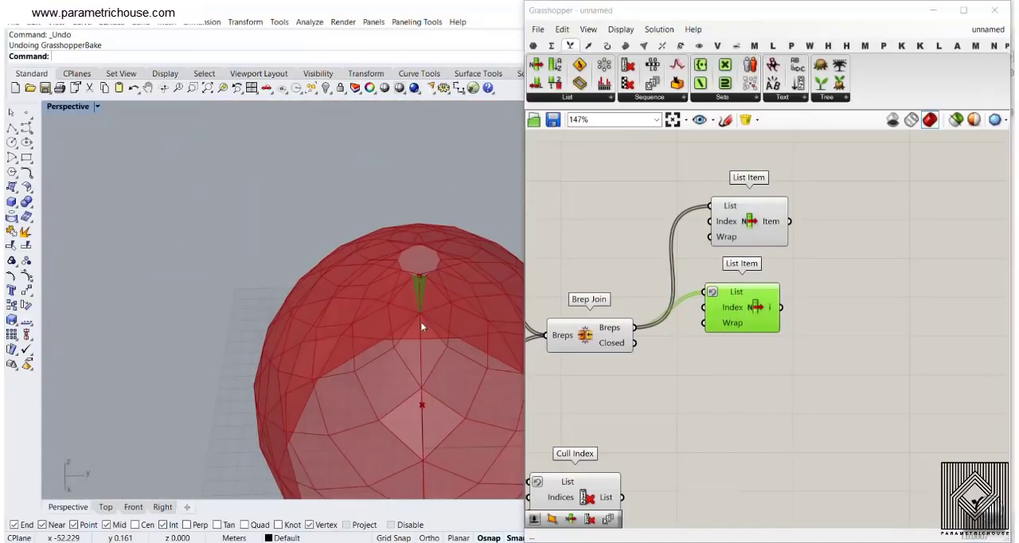
Move the two end-panel List Item components up to clear space beside Brep Join
{"action": "left_click_drag", "start_coordinate": [807, 317], "coordinate": [742, 235]}
{"action": "left_click_drag", "start_coordinate": [740, 290], "coordinate": [764, 227]}
{"action": "left_click", "coordinate": [794, 323]}
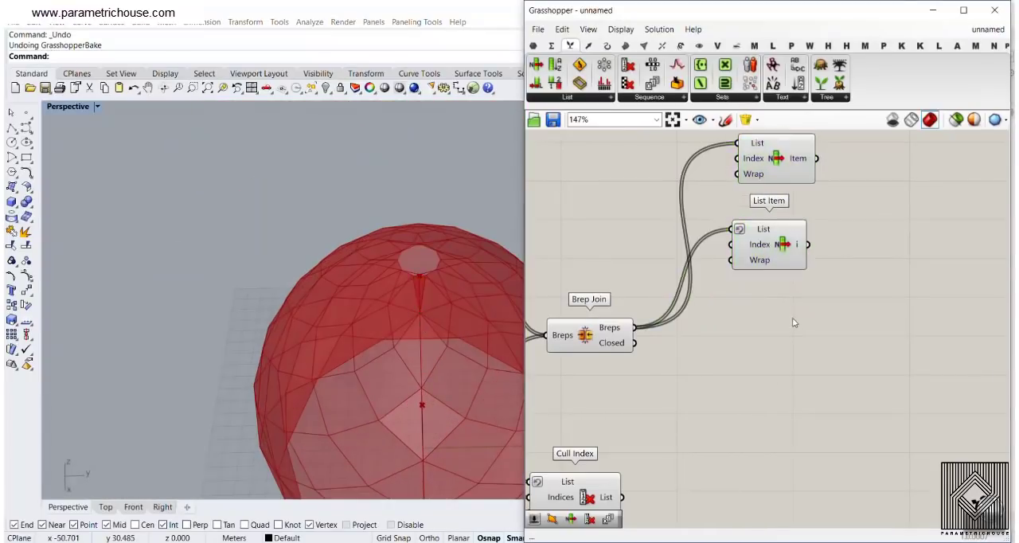
Add a Cull Index component beside Brep Join and feed the Breps output into its List input
{"action": "right_click_drag", "start_coordinate": [766, 280], "coordinate": [729, 226]}
{"action": "scroll", "coordinate": [729, 226], "scroll_direction": "down", "scroll_amount": 3}
{"action": "scroll", "coordinate": [729, 227], "scroll_direction": "up", "scroll_amount": 3}
{"action": "double_click", "coordinate": [736, 233]}
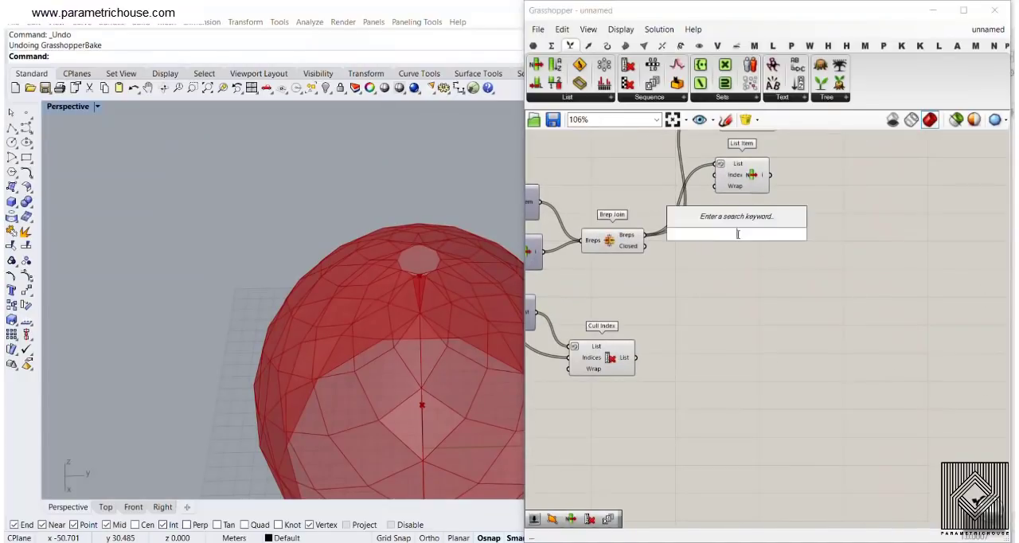
{"action": "type", "text": "cull"}
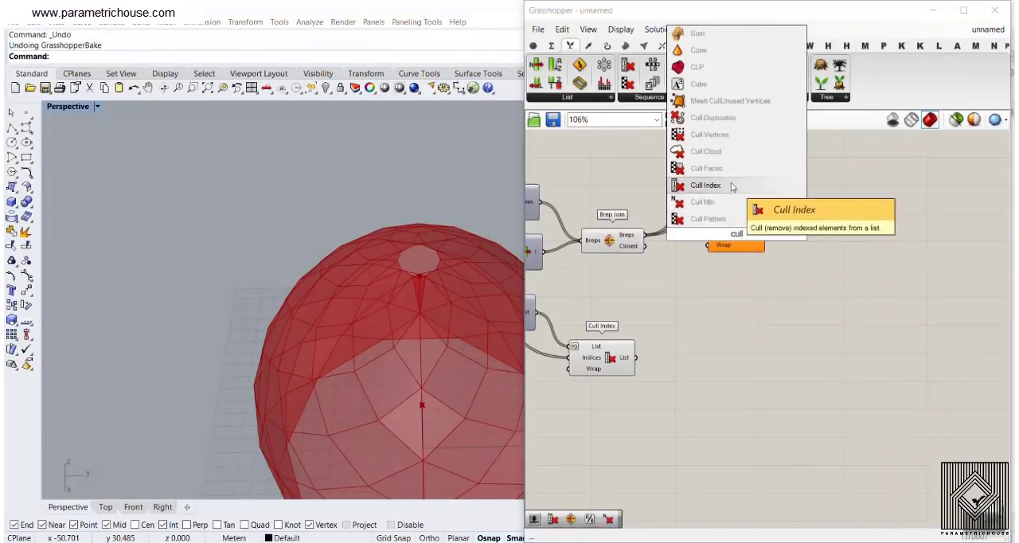
{"action": "left_click", "coordinate": [701, 186]}
{"action": "scroll", "coordinate": [654, 237], "scroll_direction": "up", "scroll_amount": 3}
{"action": "left_click_drag", "start_coordinate": [641, 237], "coordinate": [729, 219]}
{"action": "left_click_drag", "start_coordinate": [754, 236], "coordinate": [776, 253]}
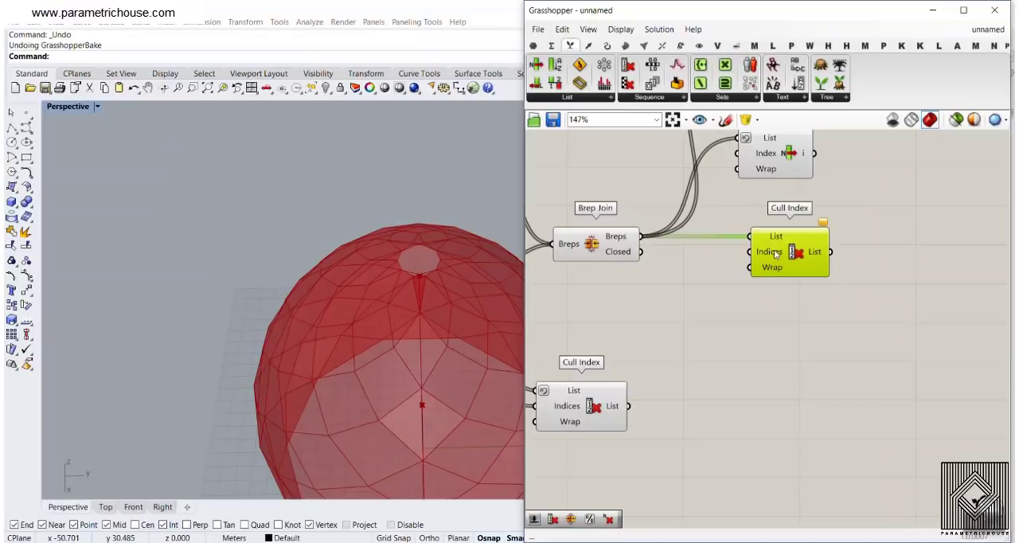
Connect a number slider set to 0 to the new Cull Index's Indices input and examine the seam panels it keeps
{"action": "double_click", "coordinate": [624, 278]}
{"action": "type", "text": "0"}
{"action": "key", "text": "Return"}
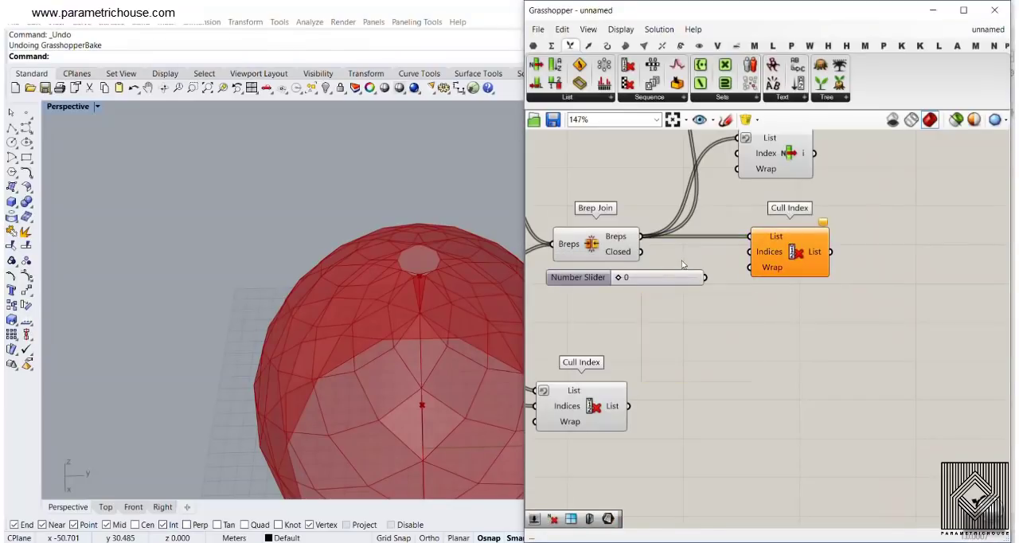
{"action": "left_click_drag", "start_coordinate": [714, 274], "coordinate": [752, 252]}
{"action": "left_click", "coordinate": [782, 258]}
{"action": "right_click_drag", "start_coordinate": [378, 358], "coordinate": [364, 279]}
{"action": "scroll", "coordinate": [362, 291], "scroll_direction": "down", "scroll_amount": 7}
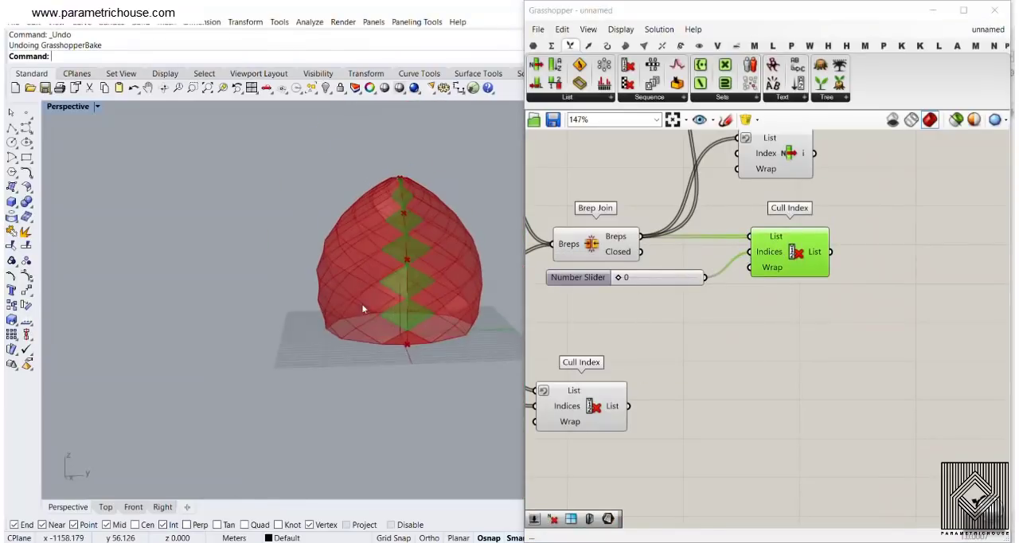
{"action": "scroll", "coordinate": [398, 317], "scroll_direction": "up", "scroll_amount": 7}
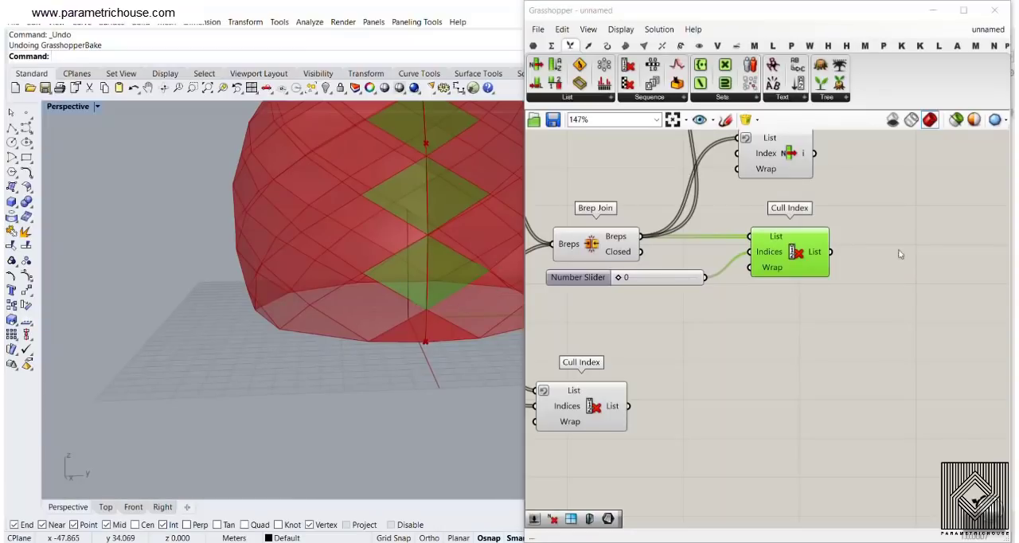
Add a second Cull Index component and feed the first Cull Index's List output into its List input
{"action": "right_click_drag", "start_coordinate": [900, 254], "coordinate": [871, 272]}
{"action": "double_click", "coordinate": [842, 303]}
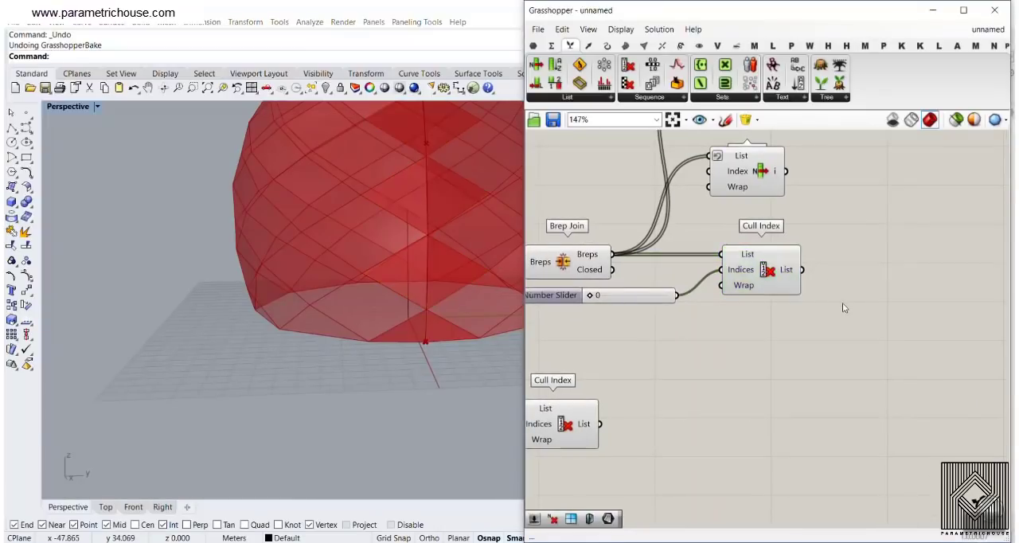
{"action": "type", "text": "cull"}
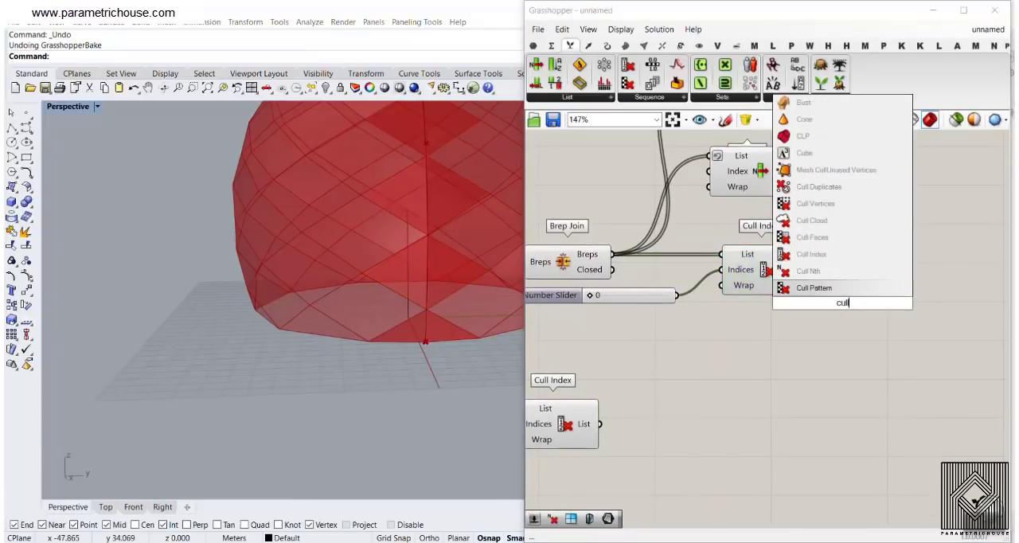
{"action": "left_click", "coordinate": [804, 256]}
{"action": "left_click_drag", "start_coordinate": [808, 285], "coordinate": [829, 292]}
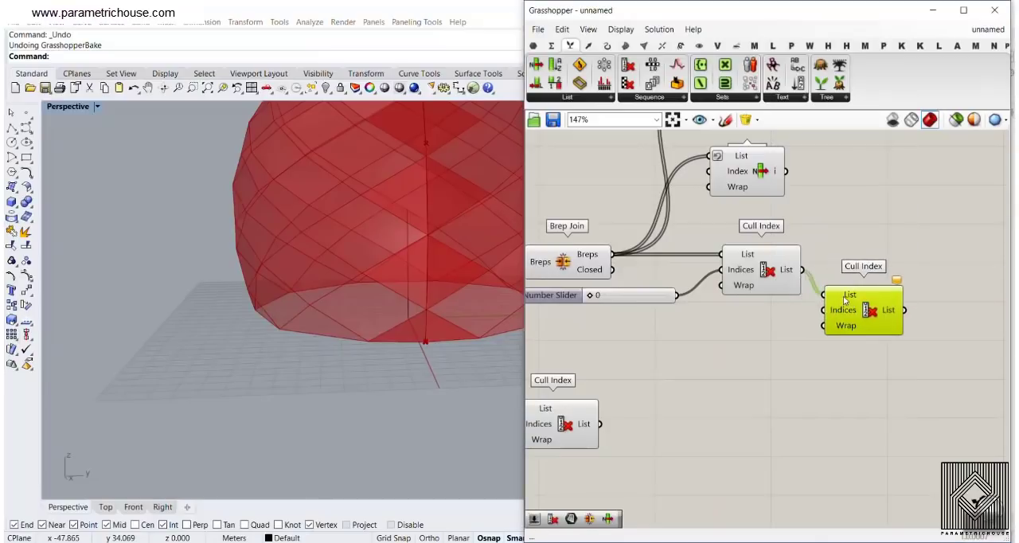
Reverse the second Cull Index's List input and connect the existing 0 slider to its Indices input
{"action": "right_click", "coordinate": [845, 295]}
{"action": "left_click", "coordinate": [879, 375]}
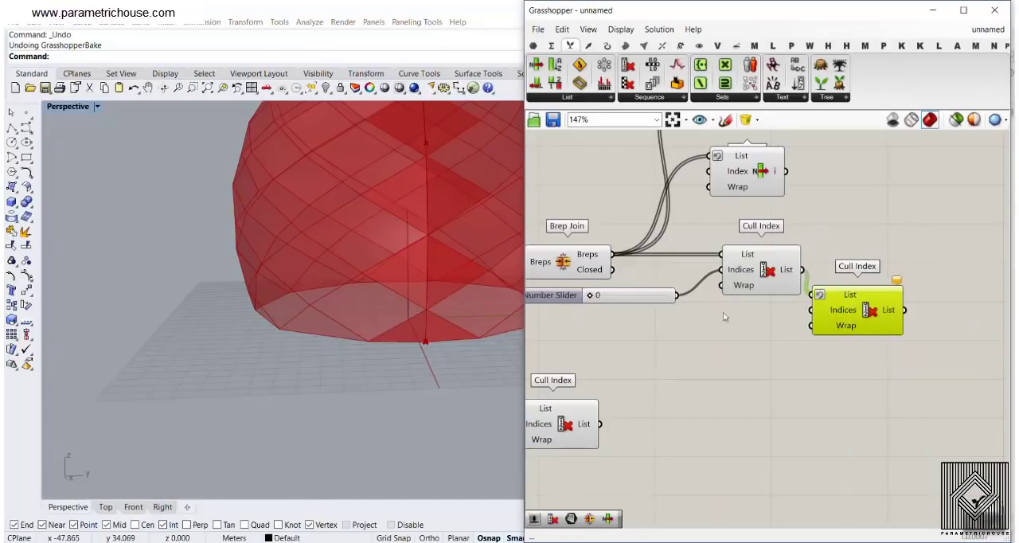
{"action": "left_click_drag", "start_coordinate": [677, 295], "coordinate": [810, 310]}
{"action": "left_click", "coordinate": [801, 337]}
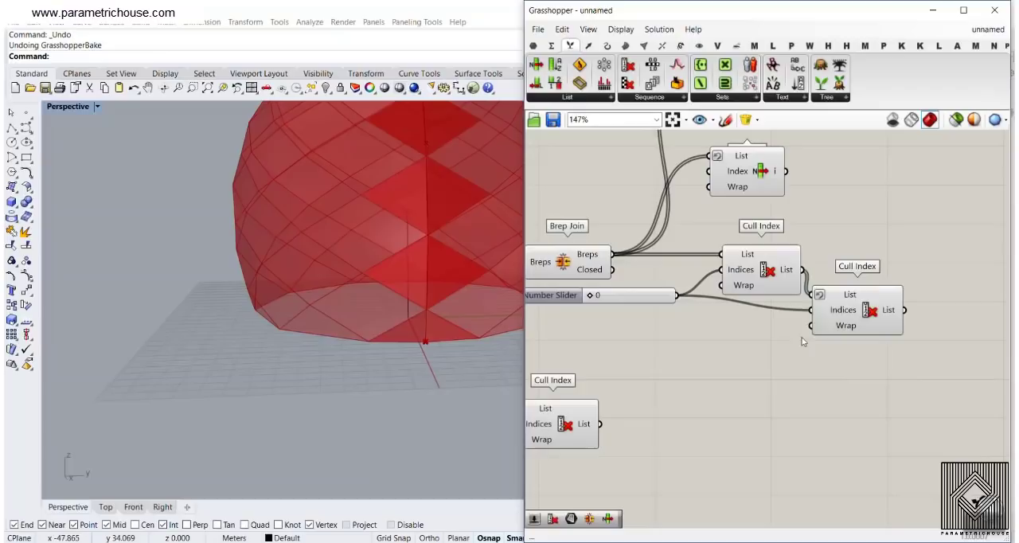
Hide the first Cull Index's preview and examine the seam panels kept by the second one
{"action": "right_click", "coordinate": [763, 268]}
{"action": "left_click", "coordinate": [779, 282]}
{"action": "left_click", "coordinate": [858, 312]}
{"action": "scroll", "coordinate": [398, 283], "scroll_direction": "down", "scroll_amount": 5}
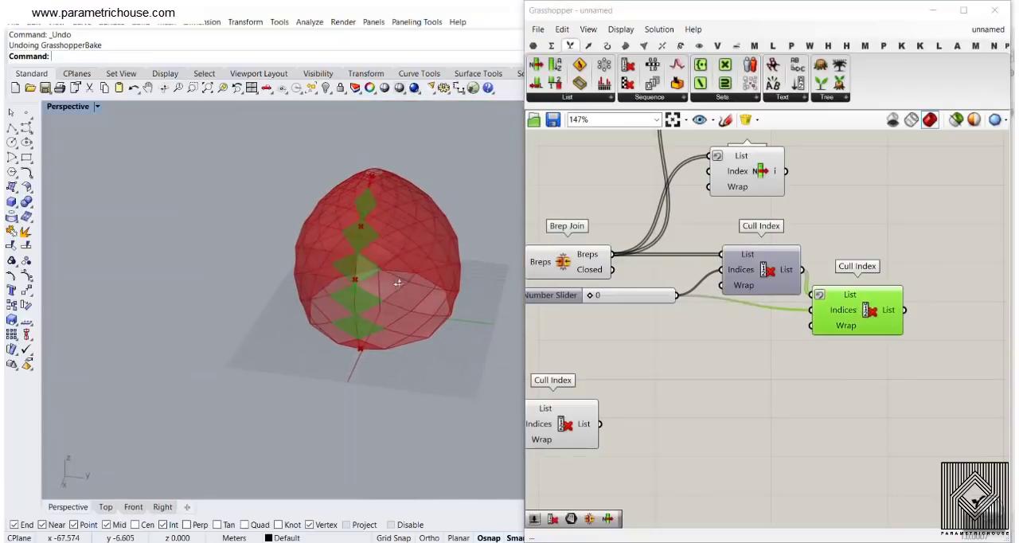
{"action": "right_click_drag", "start_coordinate": [398, 283], "coordinate": [397, 293]}
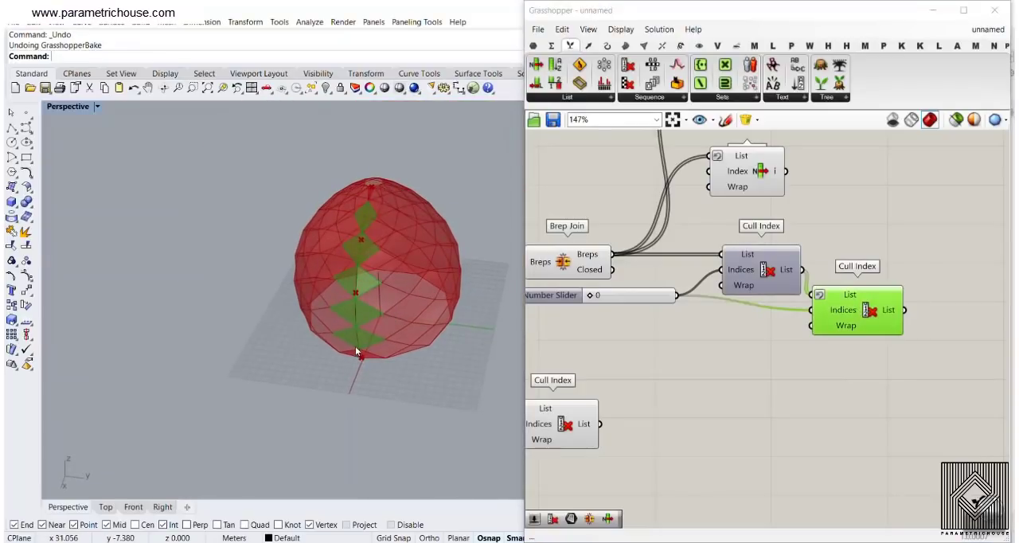
{"action": "scroll", "coordinate": [842, 265], "scroll_direction": "down", "scroll_amount": 2}
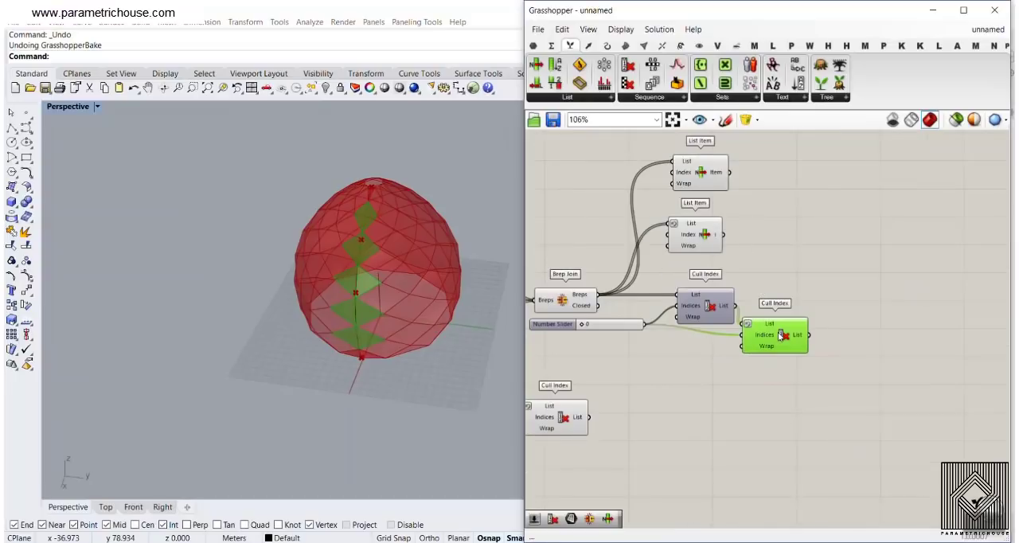
Add a Deconstruct Brep component fed by the second Cull Index's List output and inspect the diamonds' corner points
{"action": "scroll", "coordinate": [358, 318], "scroll_direction": "up", "scroll_amount": 3}
{"action": "left_click", "coordinate": [628, 46]}
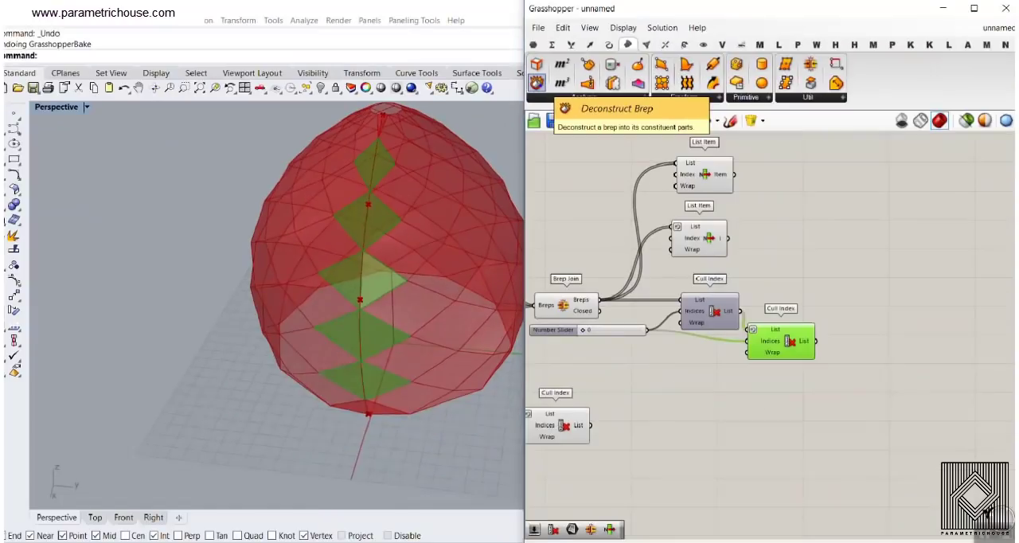
{"action": "left_click", "coordinate": [537, 86]}
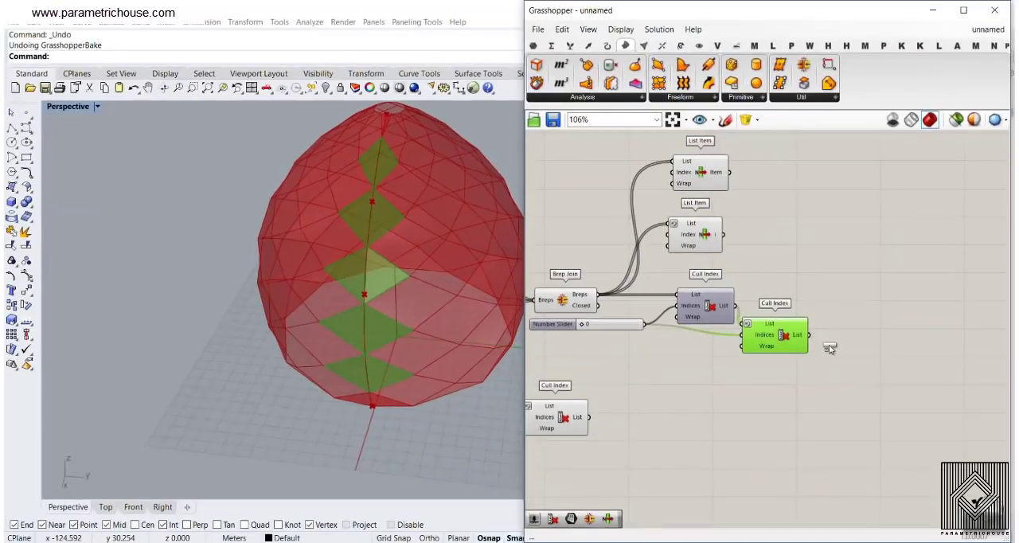
{"action": "scroll", "coordinate": [832, 348], "scroll_direction": "up", "scroll_amount": 3}
{"action": "left_click", "coordinate": [868, 319]}
{"action": "left_click_drag", "start_coordinate": [803, 326], "coordinate": [829, 316]}
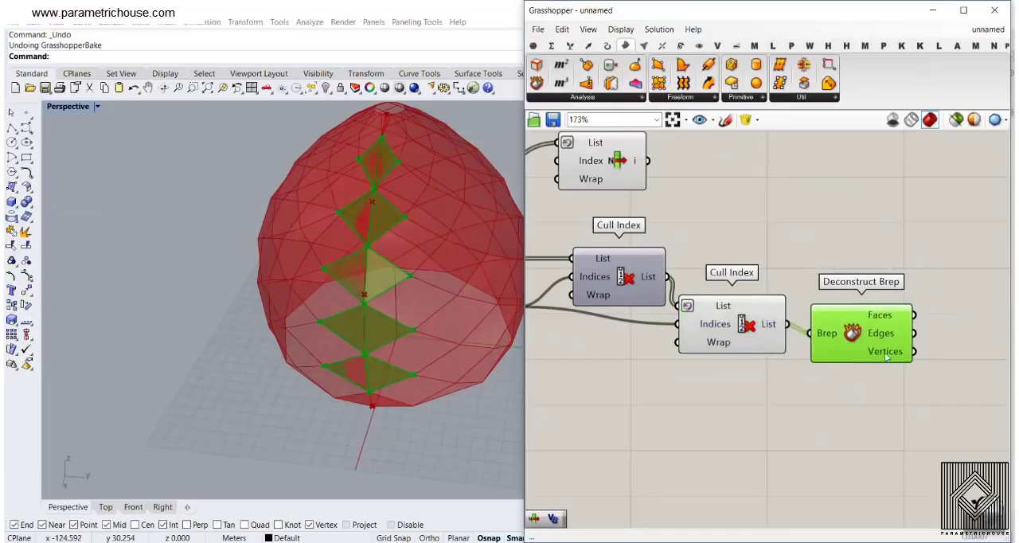
{"action": "scroll", "coordinate": [947, 310], "scroll_direction": "up", "scroll_amount": 3}
{"action": "scroll", "coordinate": [420, 339], "scroll_direction": "up", "scroll_amount": 2}
{"action": "right_click_drag", "start_coordinate": [420, 338], "coordinate": [504, 333]}
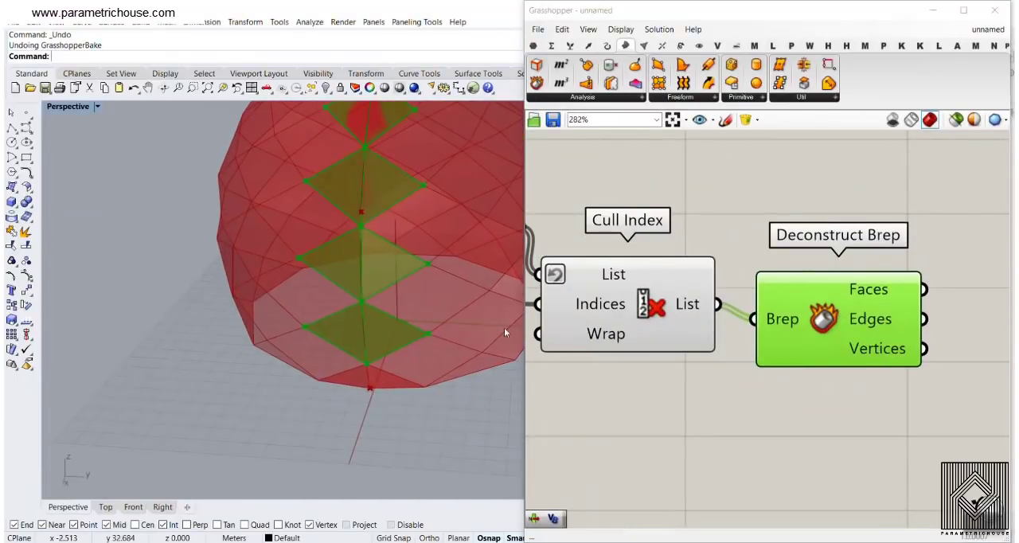
Add a List Item component beside Deconstruct Brep and feed the Vertices output into its List input
{"action": "right_click_drag", "start_coordinate": [928, 299], "coordinate": [716, 298]}
{"action": "left_click", "coordinate": [800, 309]}
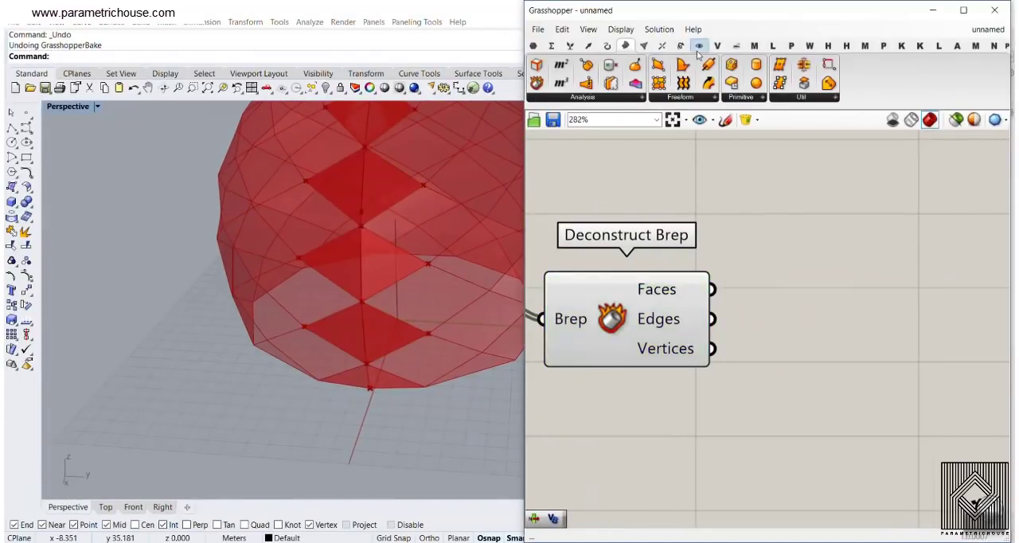
{"action": "left_click", "coordinate": [569, 45]}
{"action": "left_click", "coordinate": [536, 64]}
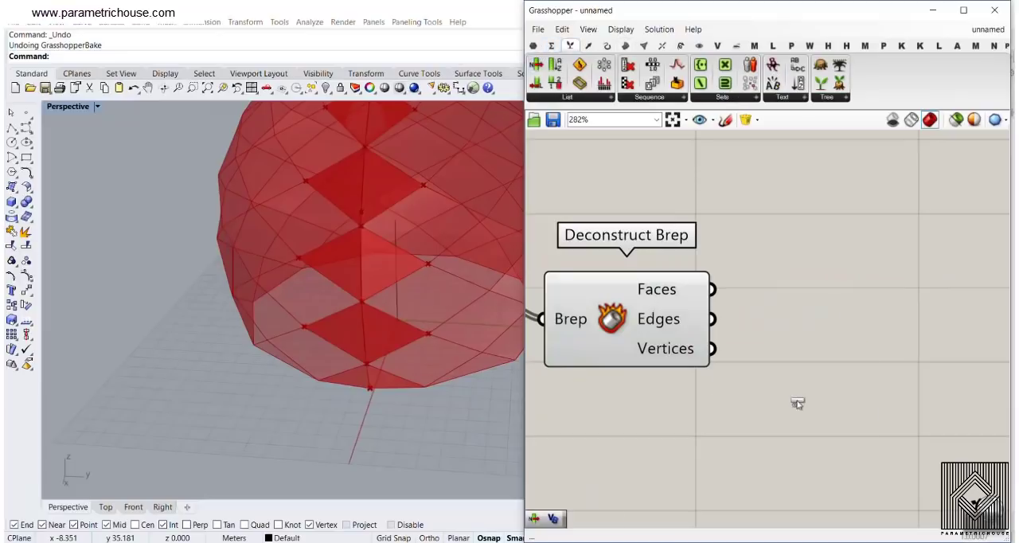
{"action": "left_click", "coordinate": [798, 404]}
{"action": "right_click_drag", "start_coordinate": [798, 405], "coordinate": [773, 325]}
{"action": "left_click_drag", "start_coordinate": [686, 270], "coordinate": [694, 291]}
{"action": "left_click_drag", "start_coordinate": [790, 330], "coordinate": [825, 276]}
Extend the vertices List Item with three extra outputs, +1, +2 and +3
{"action": "scroll", "coordinate": [826, 272], "scroll_direction": "up", "scroll_amount": 3}
{"action": "left_click", "coordinate": [809, 337]}
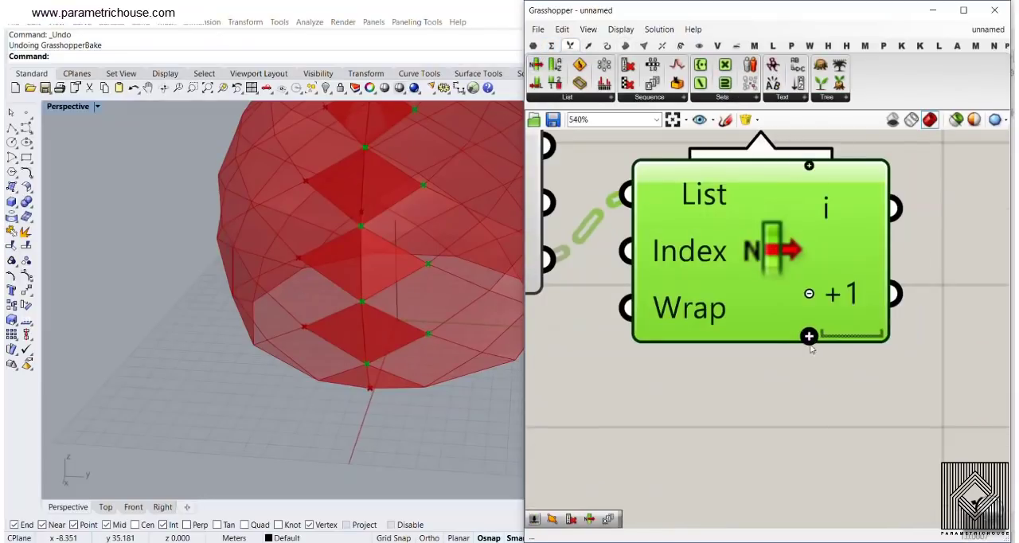
{"action": "left_click", "coordinate": [809, 337]}
{"action": "left_click", "coordinate": [809, 336]}
{"action": "scroll", "coordinate": [764, 346], "scroll_direction": "down", "scroll_amount": 3}
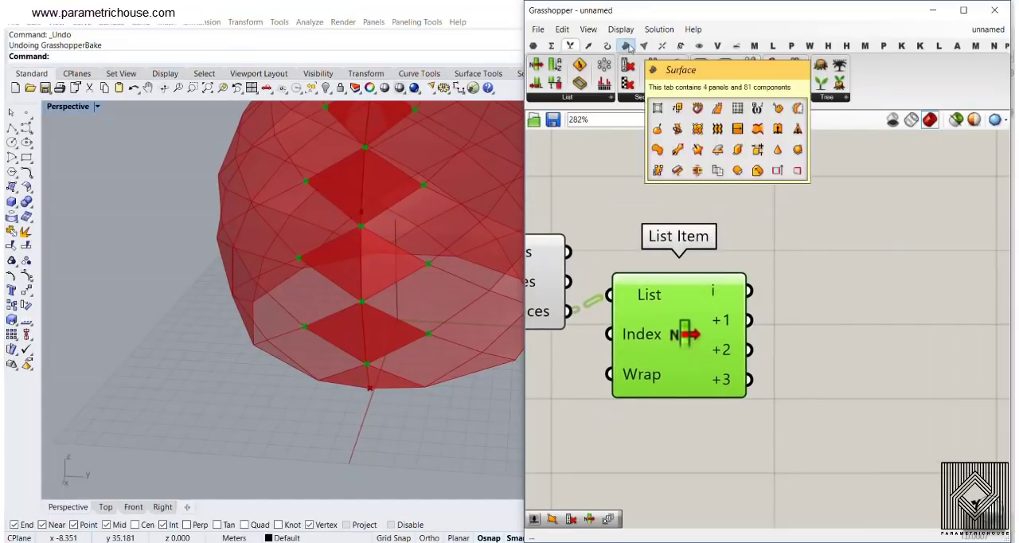
Add a 4Point Surface component and connect List Item's i, +1, +2 and +3 outputs to Corners A to D in order
{"action": "left_click", "coordinate": [626, 46]}
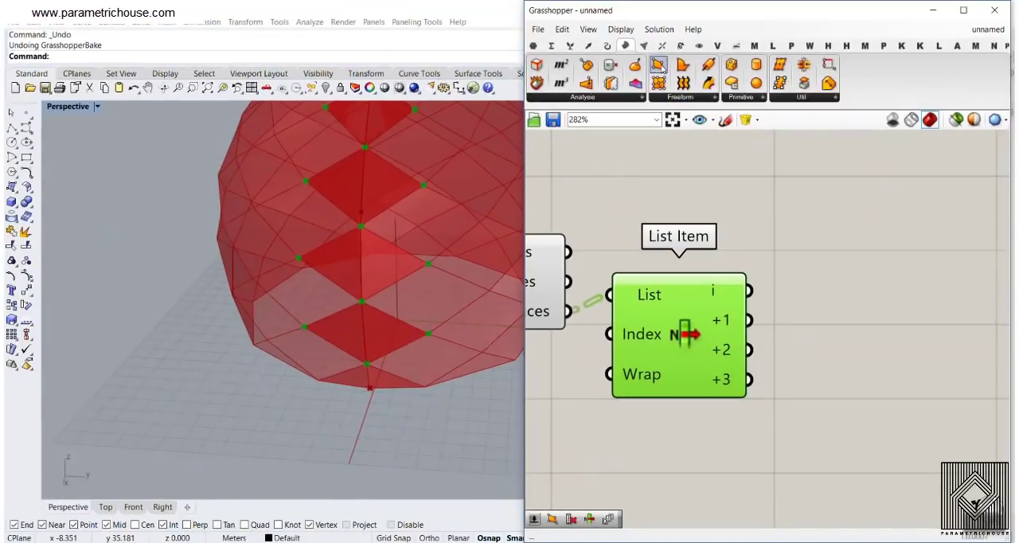
{"action": "left_click_drag", "start_coordinate": [657, 66], "coordinate": [842, 331]}
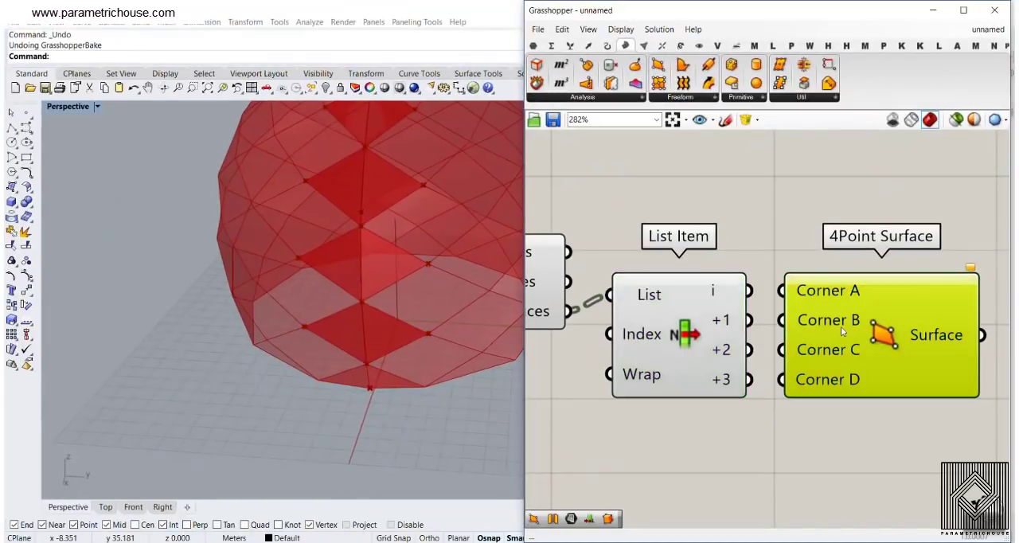
{"action": "left_click_drag", "start_coordinate": [765, 296], "coordinate": [768, 295]}
{"action": "left_click_drag", "start_coordinate": [750, 321], "coordinate": [768, 380]}
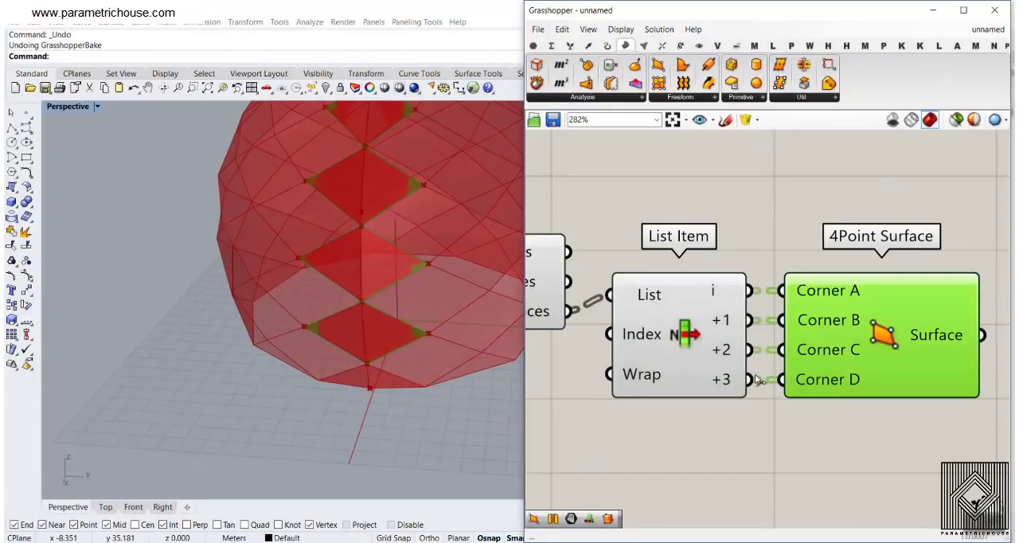
Hide the previews of the second Cull Index, Deconstruct Brep and the vertices List Item
{"action": "scroll", "coordinate": [705, 341], "scroll_direction": "down", "scroll_amount": 4}
{"action": "left_click_drag", "start_coordinate": [580, 264], "coordinate": [780, 389]}
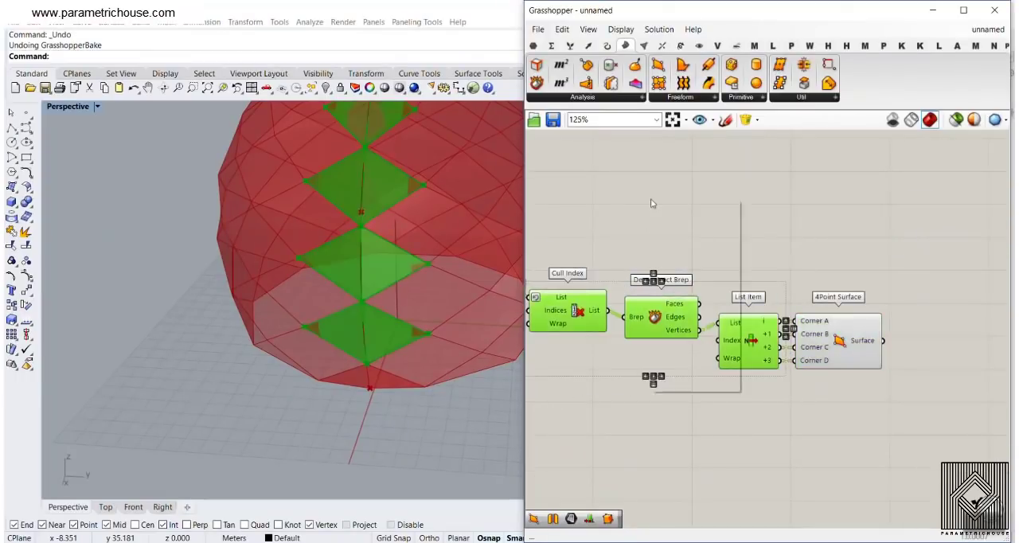
{"action": "right_click", "coordinate": [650, 198]}
{"action": "left_click", "coordinate": [700, 223]}
{"action": "right_click_drag", "start_coordinate": [834, 352], "coordinate": [750, 292]}
Bake the 4Point Surface component's diamonds into Rhino with the default attributes
{"action": "left_click", "coordinate": [750, 293]}
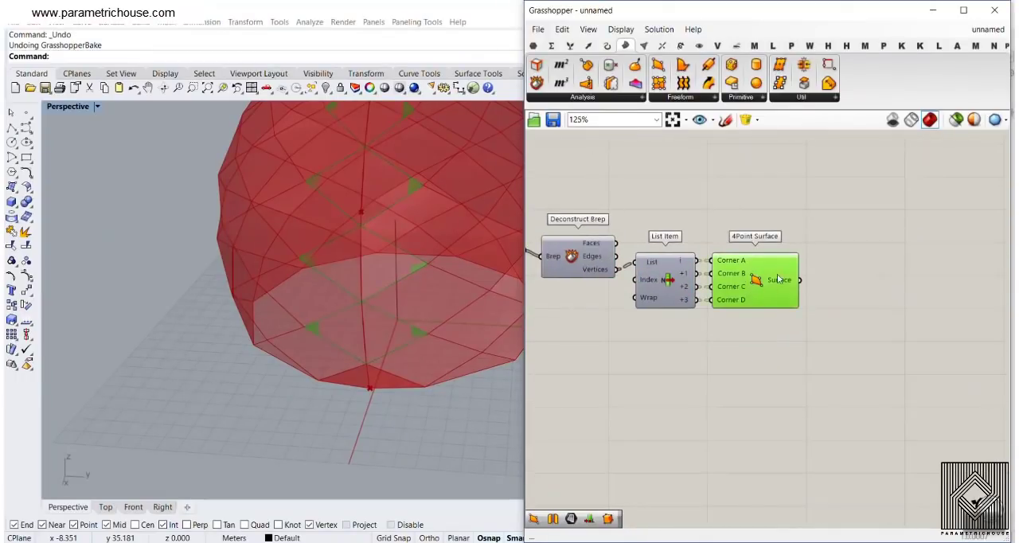
{"action": "right_click", "coordinate": [779, 279]}
{"action": "left_click", "coordinate": [796, 291]}
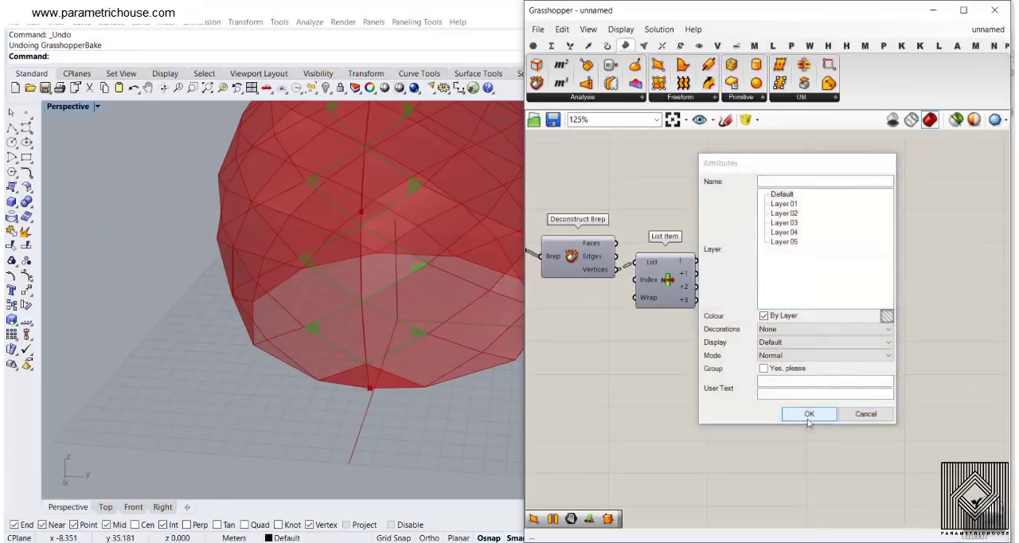
{"action": "left_click", "coordinate": [808, 414]}
Select individual baked diamonds along the seam to check that each is a separate surface, and review the Diamond Panels inputs
{"action": "scroll", "coordinate": [460, 281], "scroll_direction": "down", "scroll_amount": 5}
{"action": "left_click", "coordinate": [396, 291]}
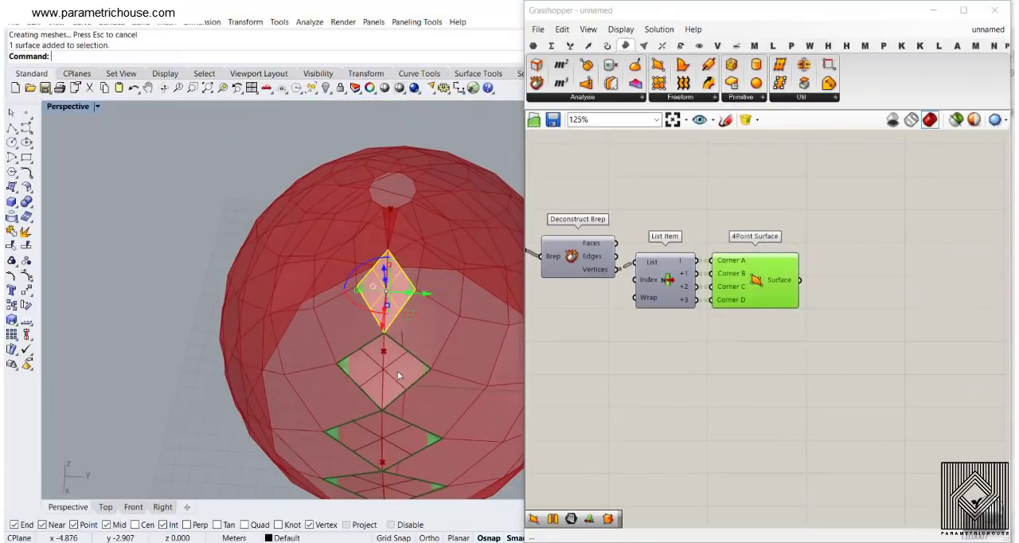
{"action": "left_click", "coordinate": [397, 370]}
{"action": "scroll", "coordinate": [406, 318], "scroll_direction": "down", "scroll_amount": 3}
{"action": "scroll", "coordinate": [415, 277], "scroll_direction": "up", "scroll_amount": 6}
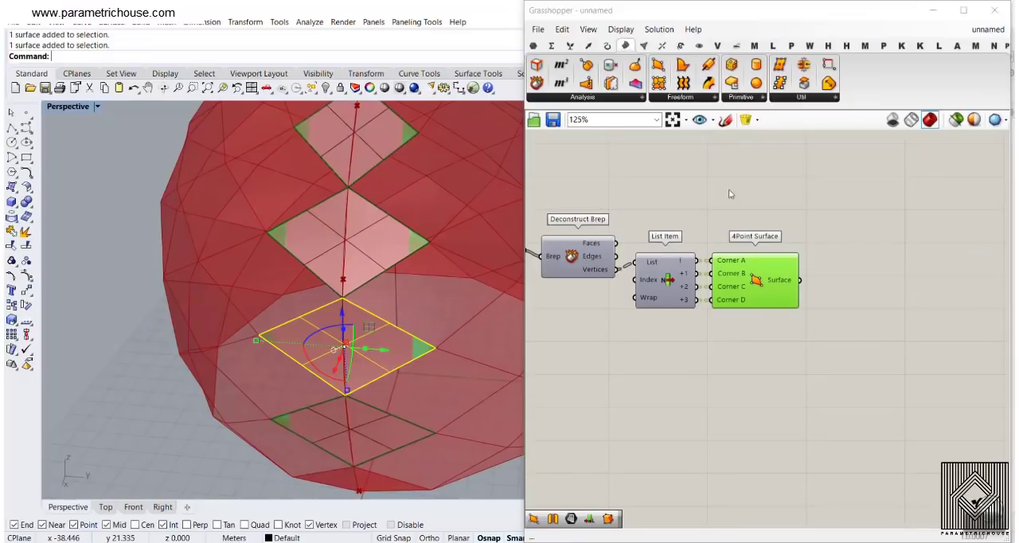
{"action": "left_click", "coordinate": [729, 193]}
{"action": "scroll", "coordinate": [710, 206], "scroll_direction": "down", "scroll_amount": 7}
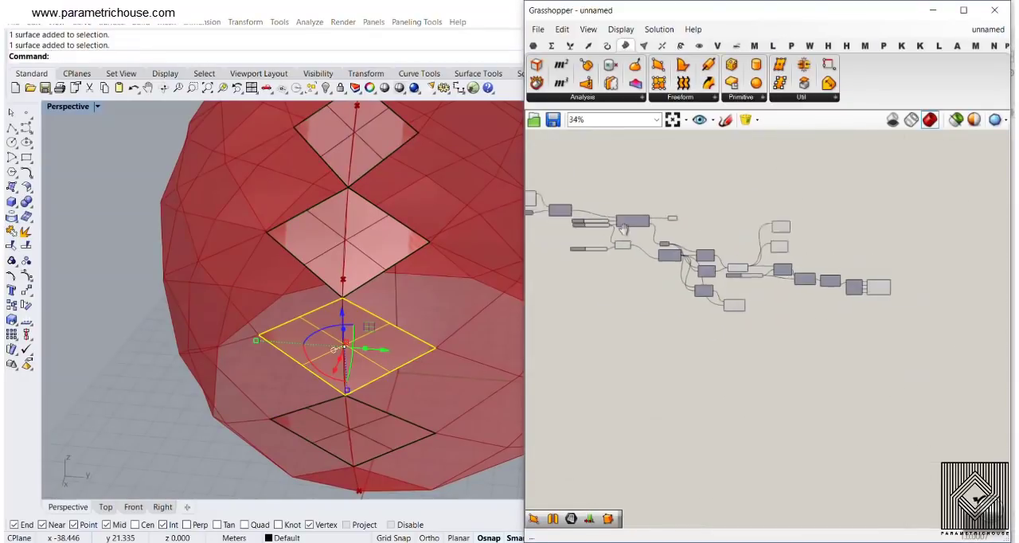
{"action": "scroll", "coordinate": [623, 229], "scroll_direction": "up", "scroll_amount": 8}
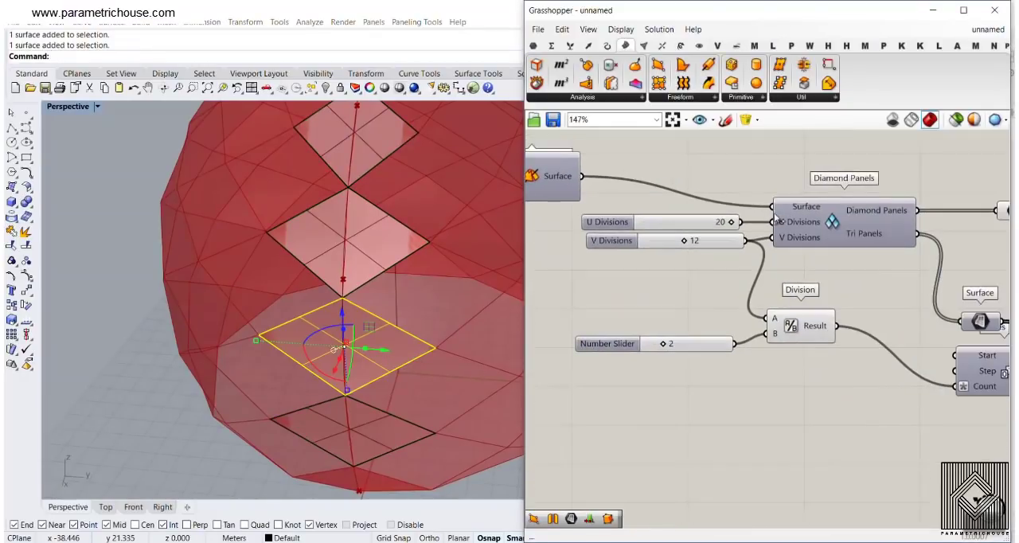
{"action": "scroll", "coordinate": [451, 279], "scroll_direction": "down", "scroll_amount": 6}
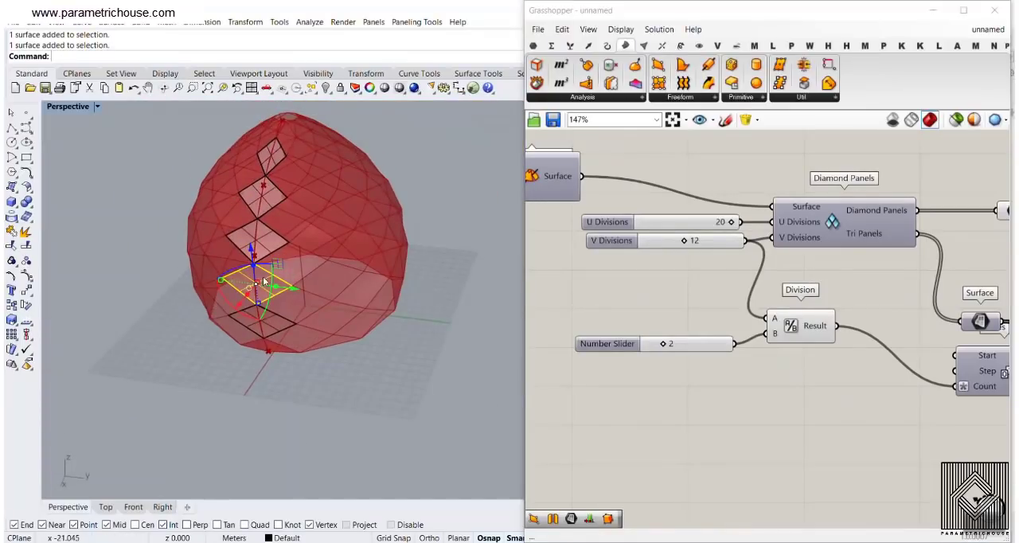
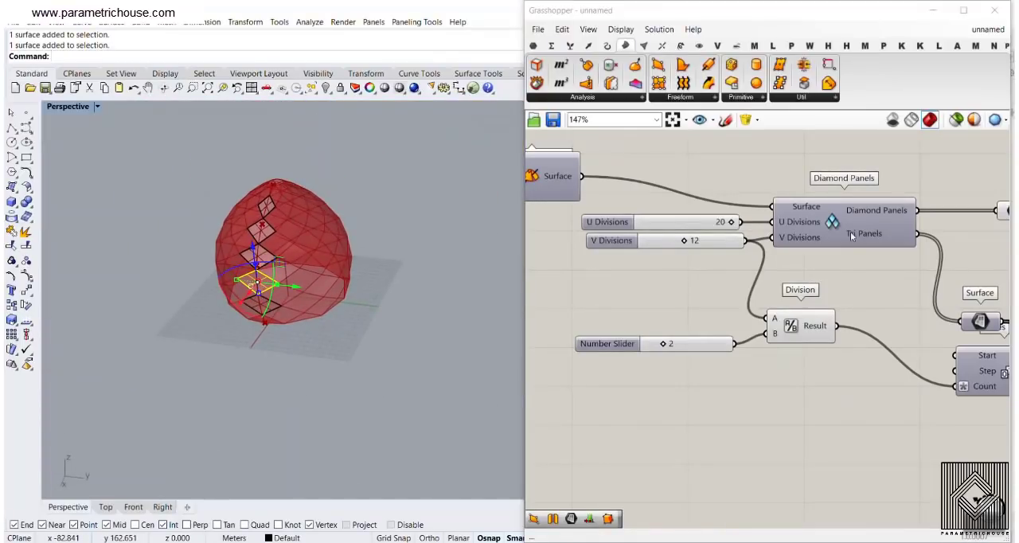
Undo the bake of the seam diamonds in Rhino
{"action": "right_click_drag", "start_coordinate": [893, 275], "coordinate": [741, 257]}
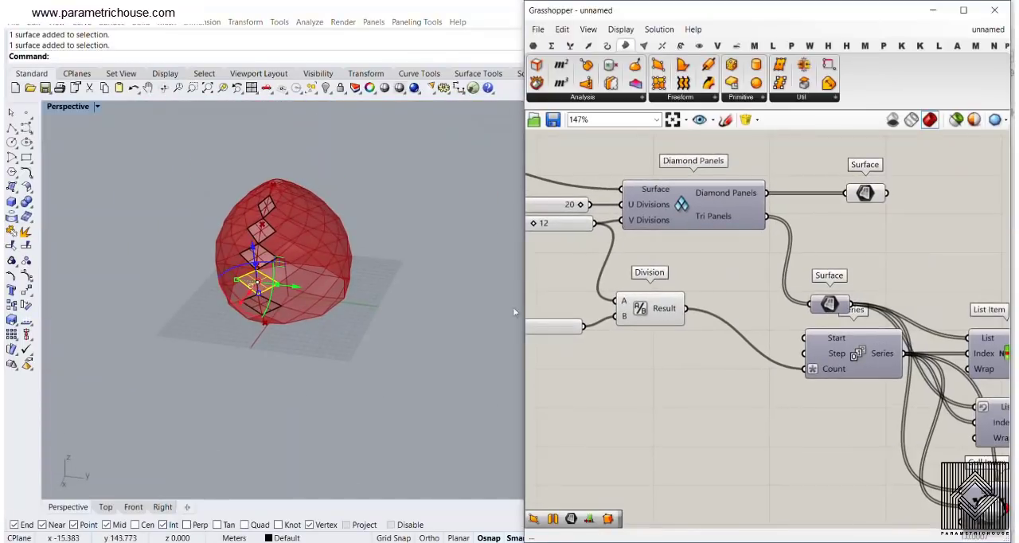
{"action": "left_click", "coordinate": [320, 367]}
{"action": "key", "text": "ctrl+z"}
{"action": "scroll", "coordinate": [257, 265], "scroll_direction": "up", "scroll_amount": 5}
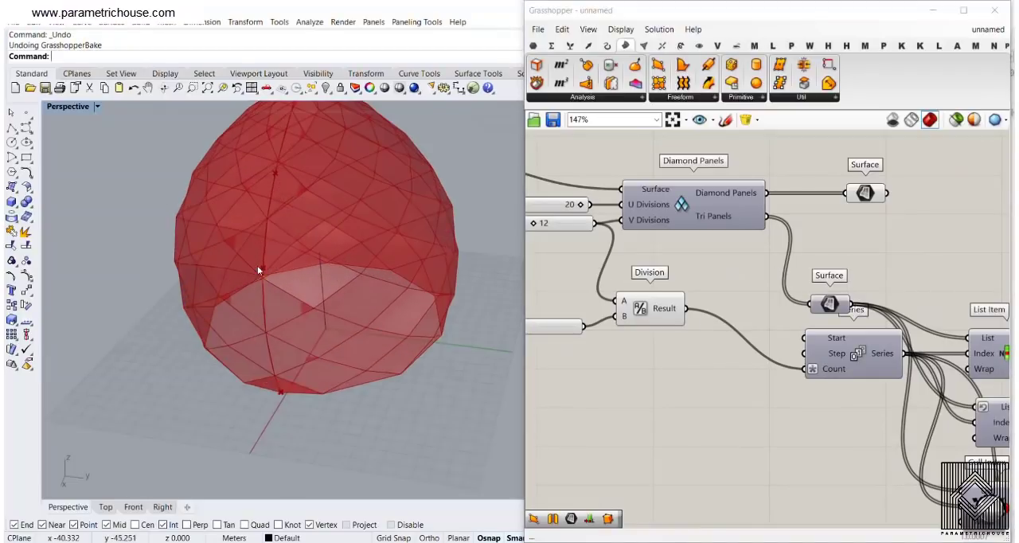
Select the two List Item components fed by Brep Join and examine the end panels they pick out at the base and top of the seam
{"action": "right_click_drag", "start_coordinate": [359, 282], "coordinate": [344, 322]}
{"action": "scroll", "coordinate": [654, 280], "scroll_direction": "down", "scroll_amount": 5}
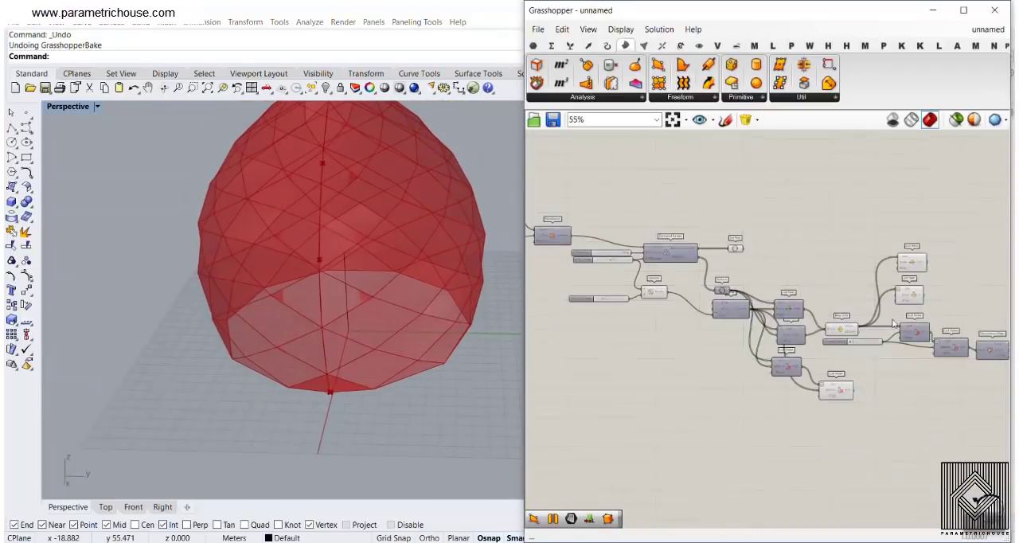
{"action": "right_click_drag", "start_coordinate": [890, 319], "coordinate": [676, 273]}
{"action": "scroll", "coordinate": [833, 350], "scroll_direction": "up", "scroll_amount": 5}
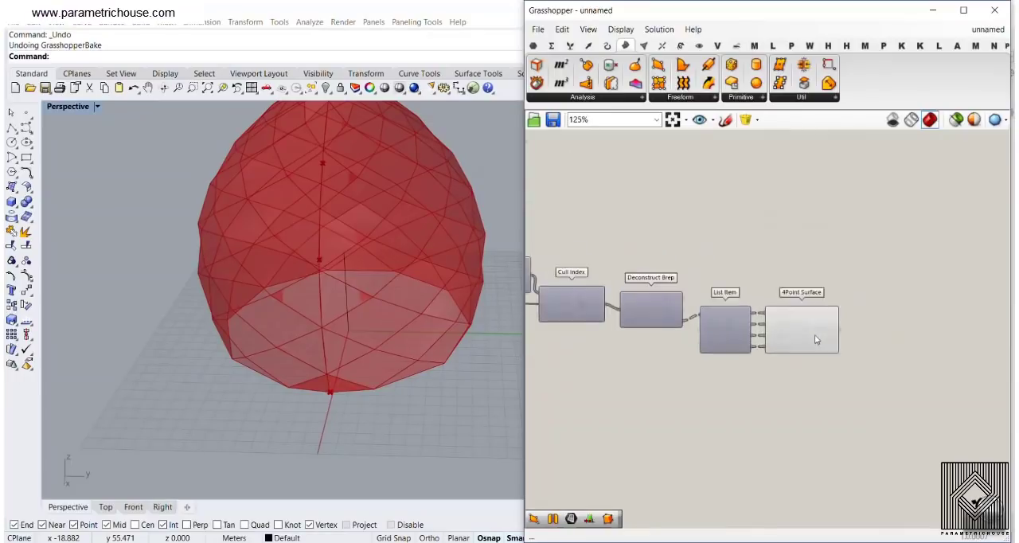
{"action": "right_click_drag", "start_coordinate": [706, 319], "coordinate": [835, 387]}
{"action": "right_click_drag", "start_coordinate": [630, 263], "coordinate": [846, 321]}
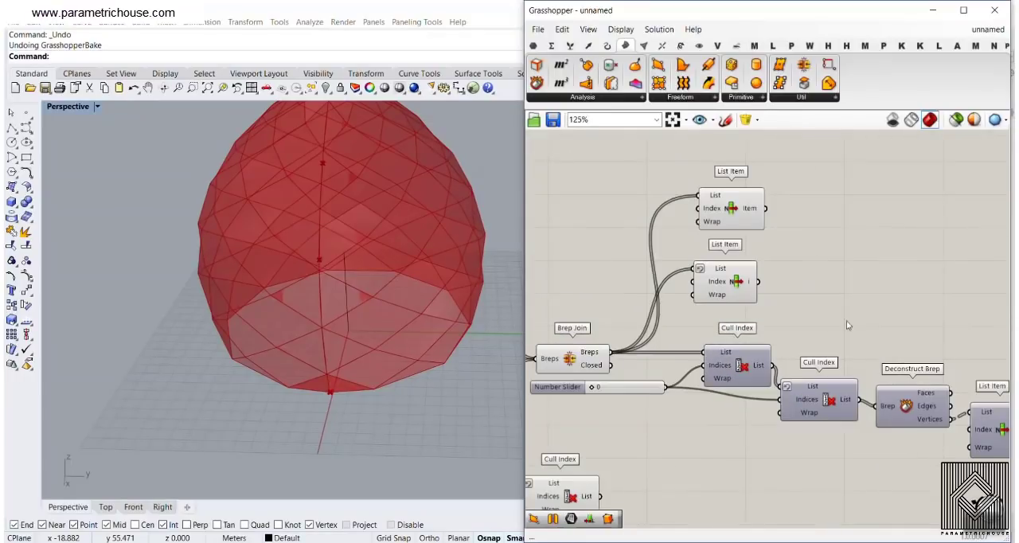
{"action": "left_click_drag", "start_coordinate": [811, 305], "coordinate": [707, 226]}
{"action": "right_click_drag", "start_coordinate": [417, 316], "coordinate": [420, 297]}
{"action": "scroll", "coordinate": [352, 319], "scroll_direction": "up", "scroll_amount": 6}
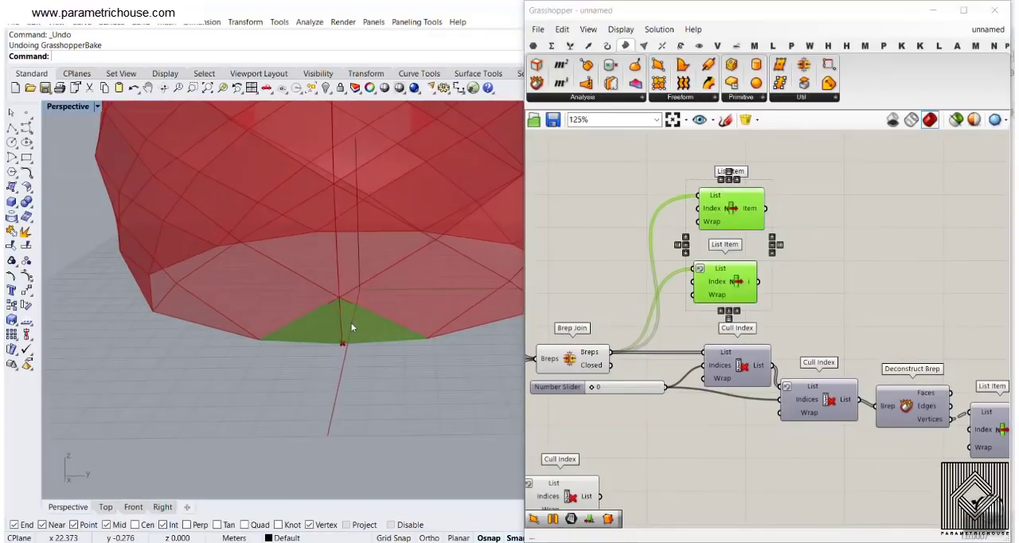
{"action": "scroll", "coordinate": [352, 320], "scroll_direction": "down", "scroll_amount": 7}
{"action": "right_click_drag", "start_coordinate": [355, 318], "coordinate": [369, 355]}
{"action": "scroll", "coordinate": [348, 300], "scroll_direction": "up", "scroll_amount": 4}
{"action": "scroll", "coordinate": [353, 335], "scroll_direction": "up", "scroll_amount": 8}
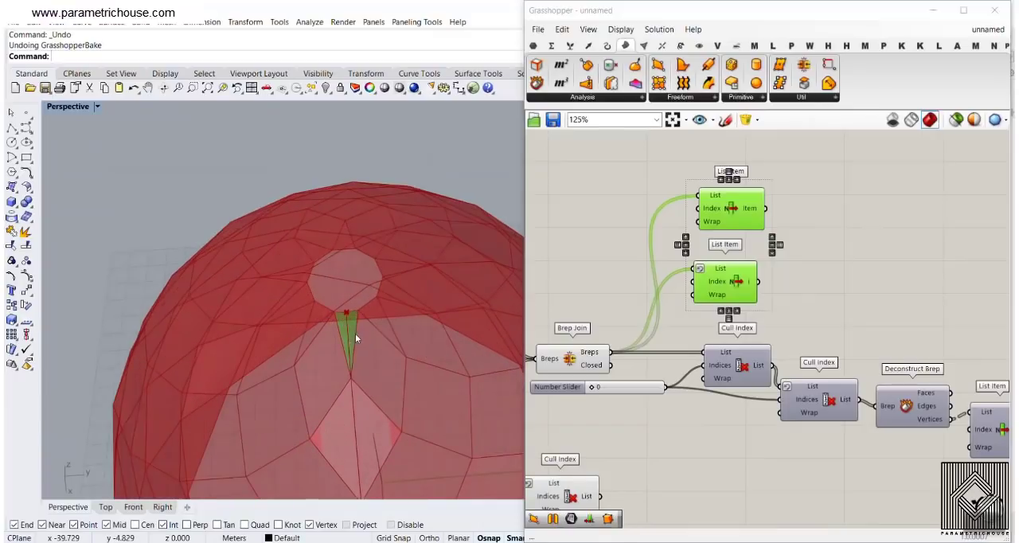
{"action": "right_click_drag", "start_coordinate": [873, 243], "coordinate": [776, 255]}
{"action": "left_click", "coordinate": [776, 255]}
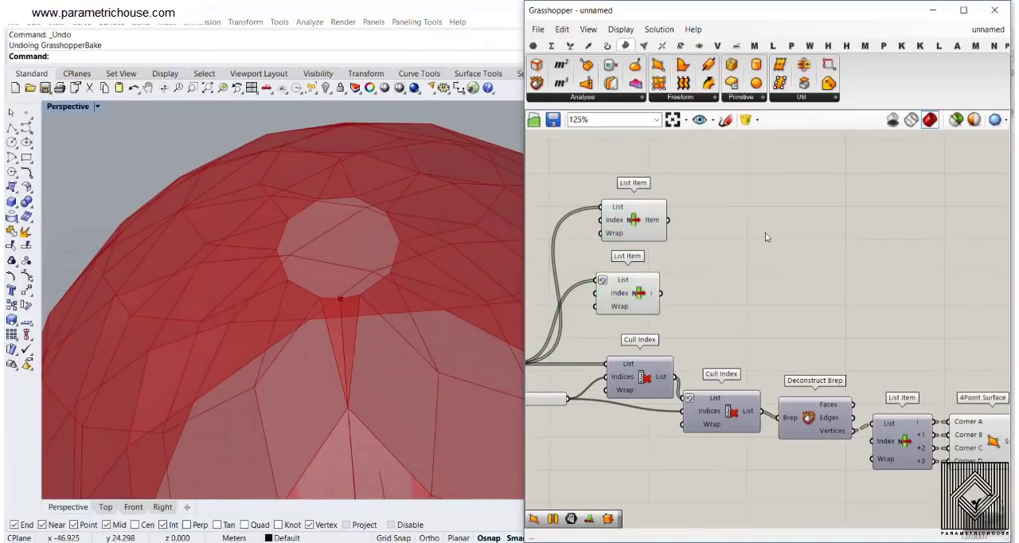
Duplicate the Deconstruct Brep, List Item and 4Point Surface components and connect the first List Item's Item output to the duplicate's Brep input
{"action": "right_click_drag", "start_coordinate": [898, 326], "coordinate": [725, 250]}
{"action": "scroll", "coordinate": [725, 250], "scroll_direction": "down", "scroll_amount": 2}
{"action": "left_click_drag", "start_coordinate": [832, 387], "coordinate": [610, 153]}
{"action": "right_click_drag", "start_coordinate": [570, 175], "coordinate": [624, 227]}
{"action": "scroll", "coordinate": [624, 227], "scroll_direction": "up", "scroll_amount": 3}
{"action": "left_click", "coordinate": [624, 227]}
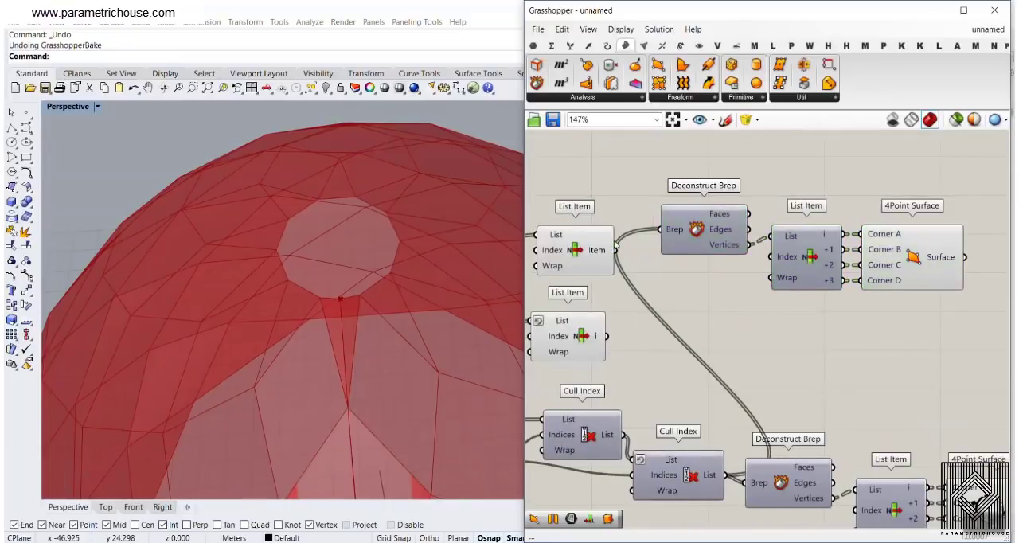
Remove the +3 output from the duplicated List Item and check the three-corner surface at the base of the seam
{"action": "right_click_drag", "start_coordinate": [811, 294], "coordinate": [726, 298]}
{"action": "scroll", "coordinate": [726, 299], "scroll_direction": "up", "scroll_amount": 4}
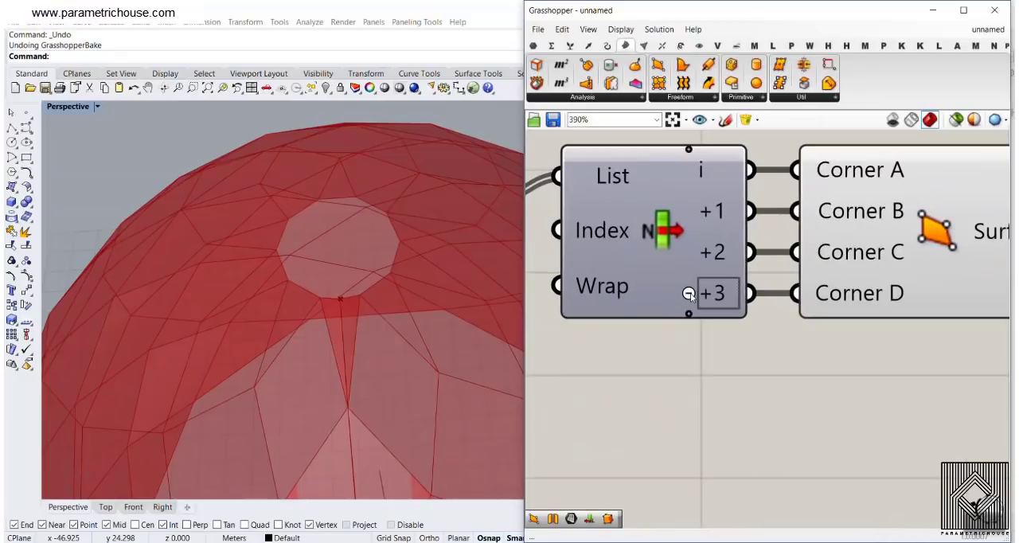
{"action": "left_click", "coordinate": [693, 293]}
{"action": "scroll", "coordinate": [686, 308], "scroll_direction": "down", "scroll_amount": 1}
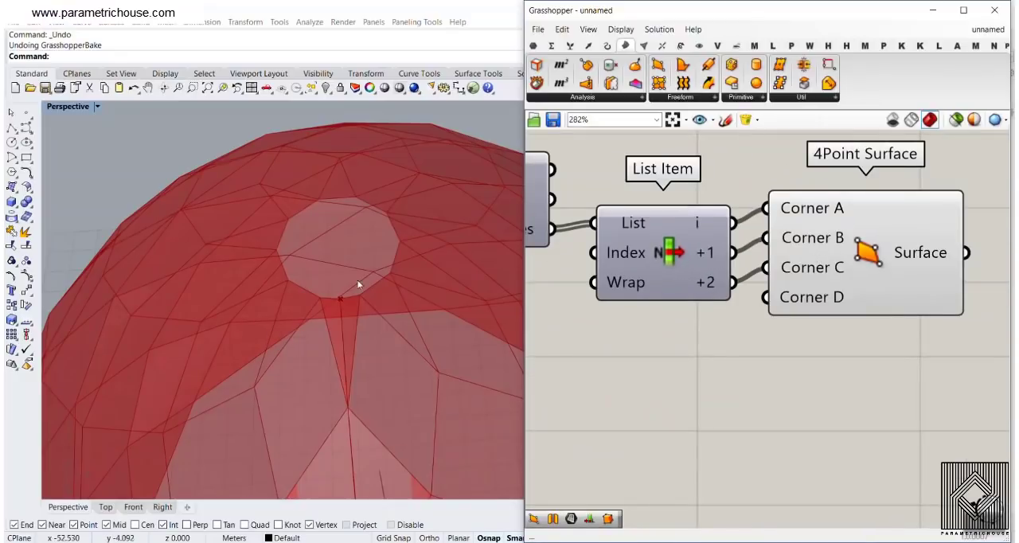
{"action": "left_click", "coordinate": [792, 256]}
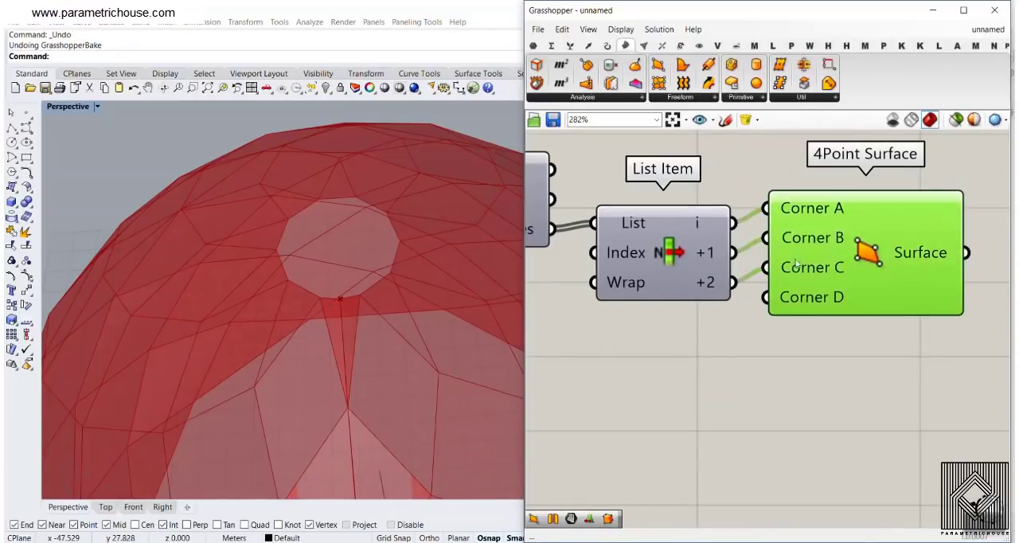
{"action": "mouse_move", "coordinate": [375, 331]}
{"action": "right_mouse_down"}
{"action": "mouse_move", "coordinate": [378, 245]}
{"action": "mouse_move", "coordinate": [389, 317]}
{"action": "right_mouse_up"}
{"action": "scroll", "coordinate": [377, 244], "scroll_direction": "down", "scroll_amount": 8}
{"action": "scroll", "coordinate": [387, 349], "scroll_direction": "up", "scroll_amount": 9}
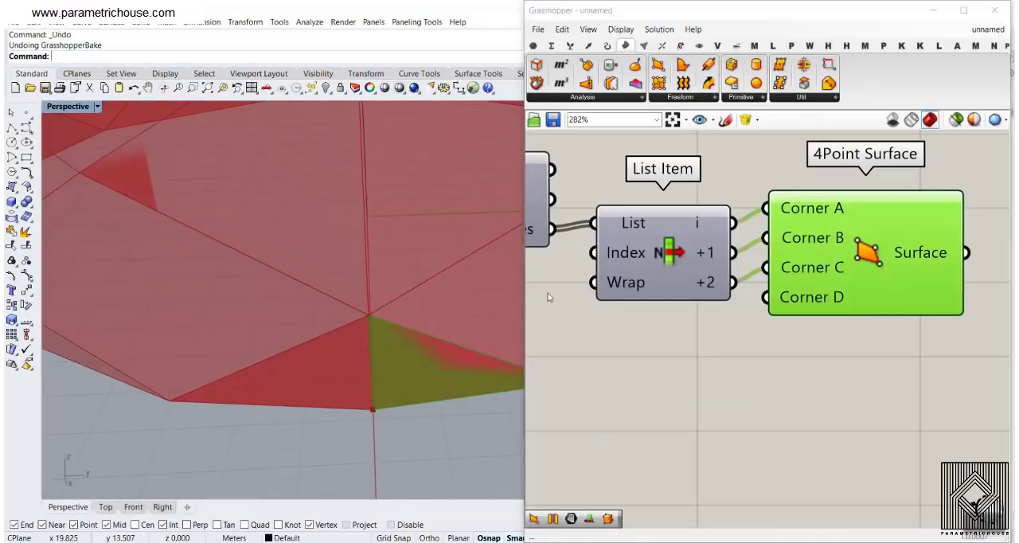
Delete the duplicated 4Point Surface and List Item, keeping the duplicated Deconstruct Brep
{"action": "key", "text": "Delete"}
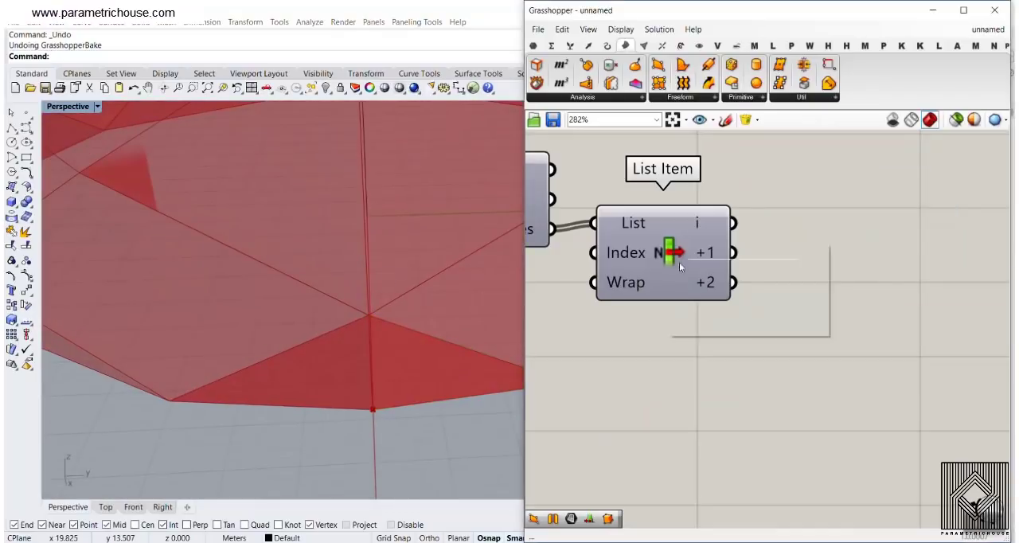
{"action": "left_click", "coordinate": [663, 255]}
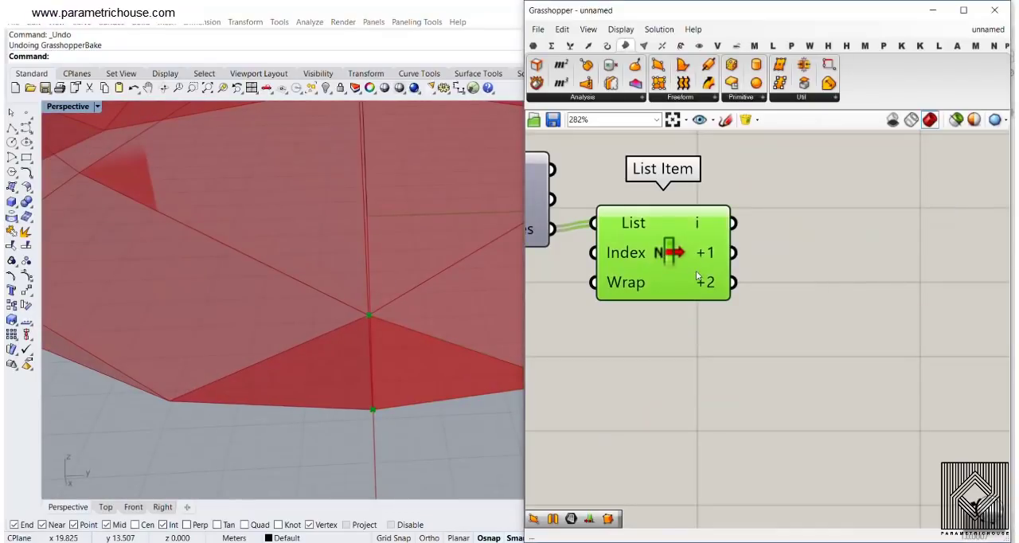
{"action": "key", "text": "Delete"}
{"action": "right_click_drag", "start_coordinate": [675, 270], "coordinate": [811, 286]}
{"action": "scroll", "coordinate": [810, 287], "scroll_direction": "down", "scroll_amount": 1}
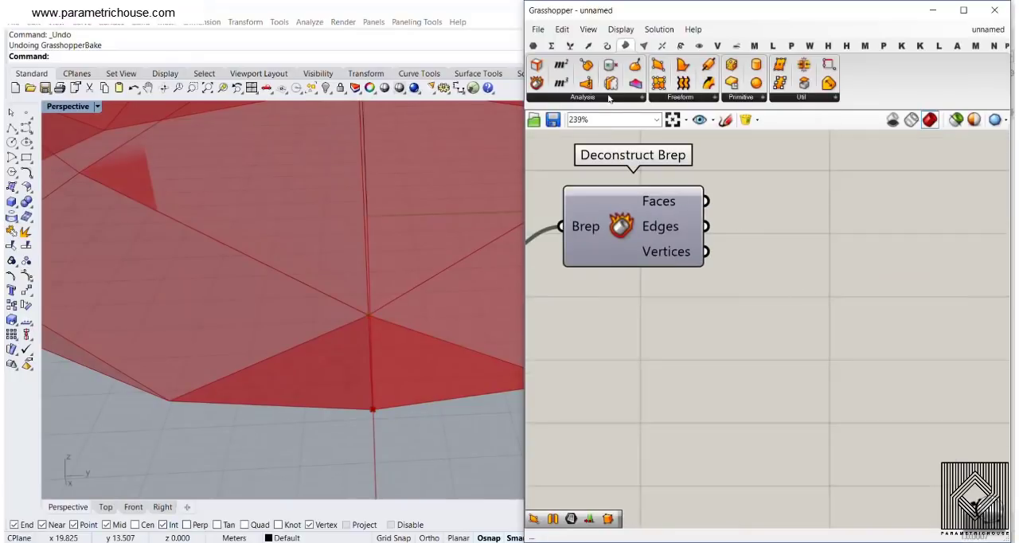
Add a new List Item component and connect Deconstruct Brep's Vertices output to its List input
{"action": "left_click", "coordinate": [570, 46]}
{"action": "left_click_drag", "start_coordinate": [536, 65], "coordinate": [846, 326]}
{"action": "left_click_drag", "start_coordinate": [705, 252], "coordinate": [780, 298]}
{"action": "left_click_drag", "start_coordinate": [834, 317], "coordinate": [804, 288]}
{"action": "scroll", "coordinate": [351, 351], "scroll_direction": "down", "scroll_amount": 4}
Add +1, +2 and +3 outputs to the new List Item, checking which base-panel vertex each one picks
{"action": "right_click_drag", "start_coordinate": [351, 352], "coordinate": [325, 386]}
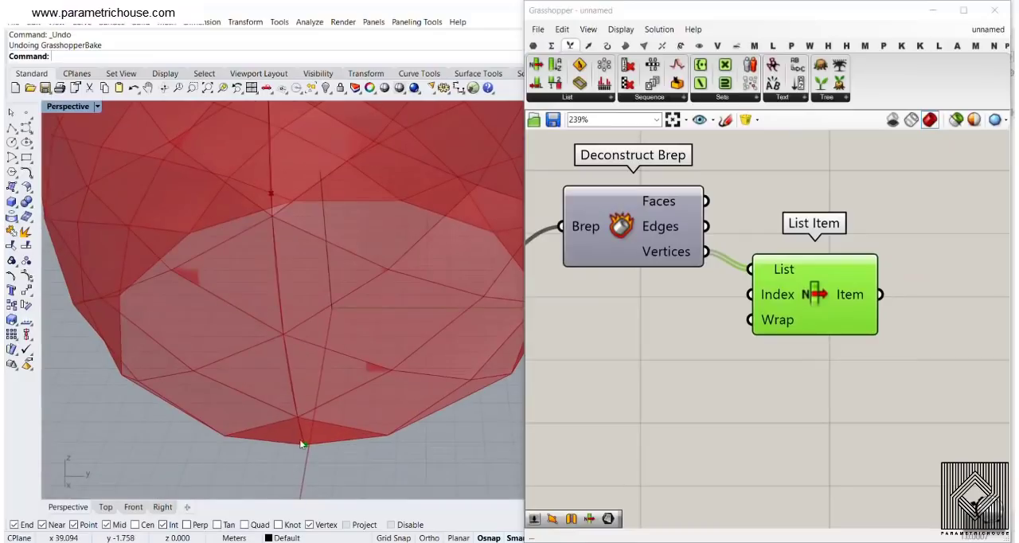
{"action": "scroll", "coordinate": [301, 443], "scroll_direction": "up", "scroll_amount": 3}
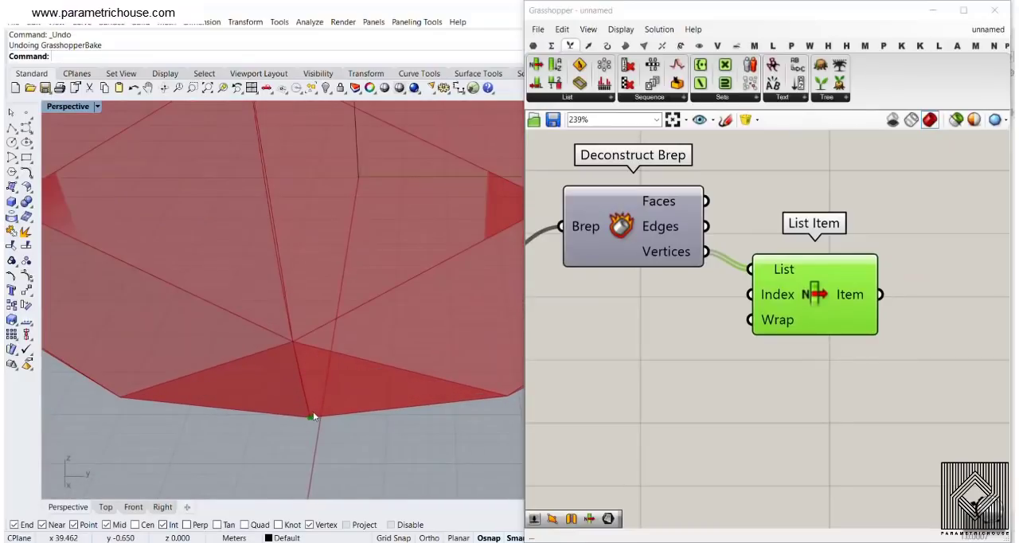
{"action": "scroll", "coordinate": [838, 311], "scroll_direction": "up", "scroll_amount": 4}
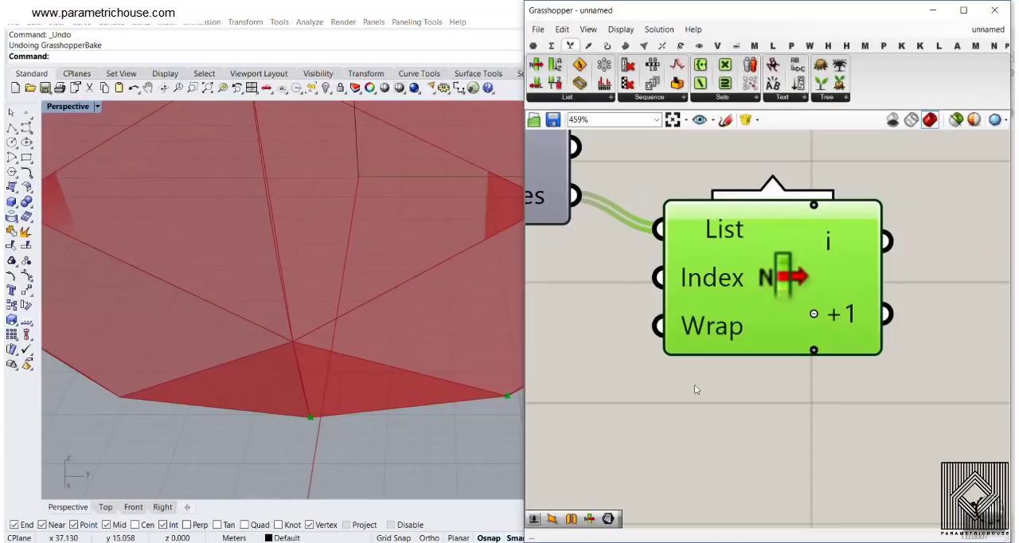
{"action": "left_click", "coordinate": [814, 350]}
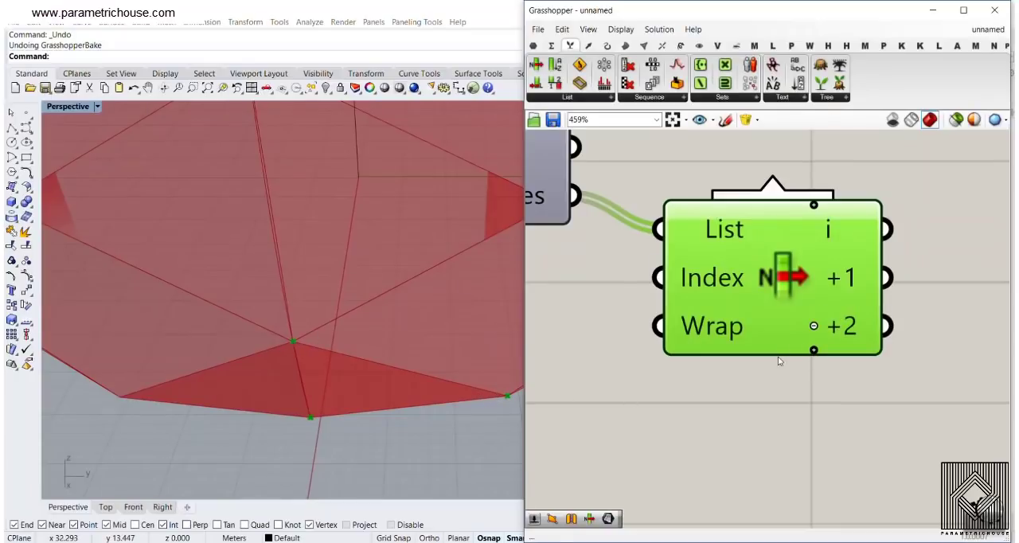
{"action": "left_click", "coordinate": [813, 349]}
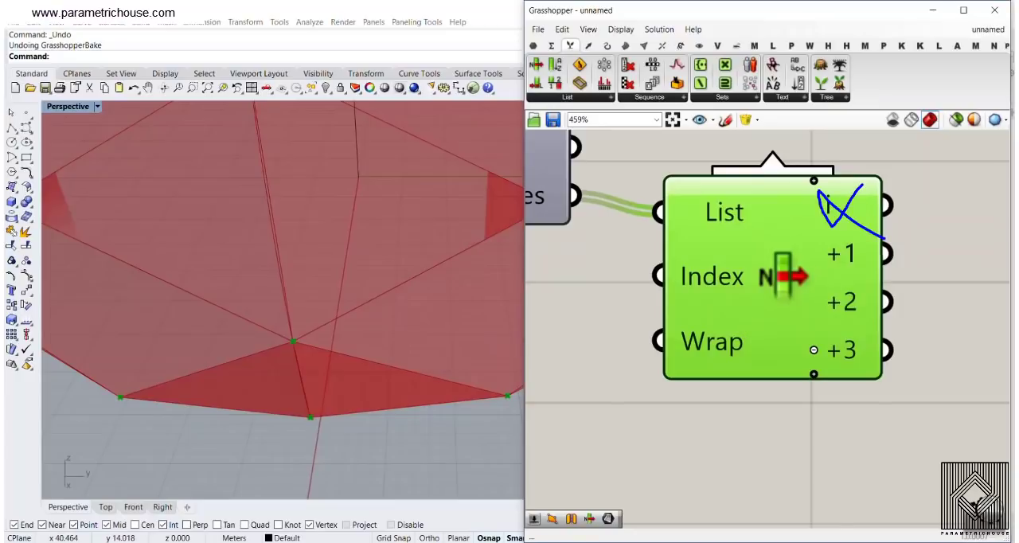
{"action": "mouse_move", "coordinate": [833, 238]}
{"action": "left_mouse_down"}
{"action": "mouse_move", "coordinate": [895, 325]}
{"action": "mouse_move", "coordinate": [795, 264]}
{"action": "left_mouse_up"}
{"action": "key", "text": "Escape"}
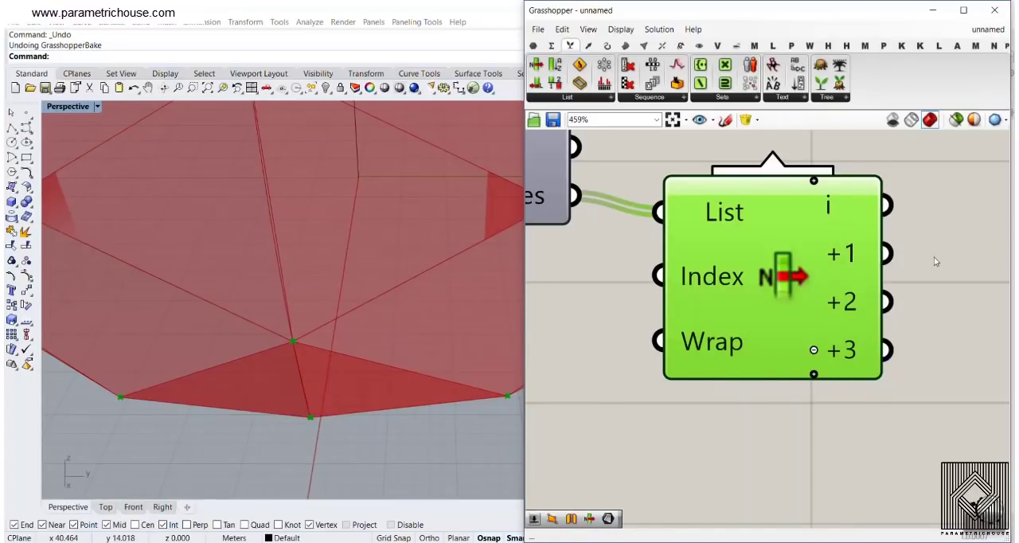
Add a 4Point Surface component and connect List Item's +1, +2 and +3 outputs to Corners A, B and C
{"action": "left_click", "coordinate": [625, 46]}
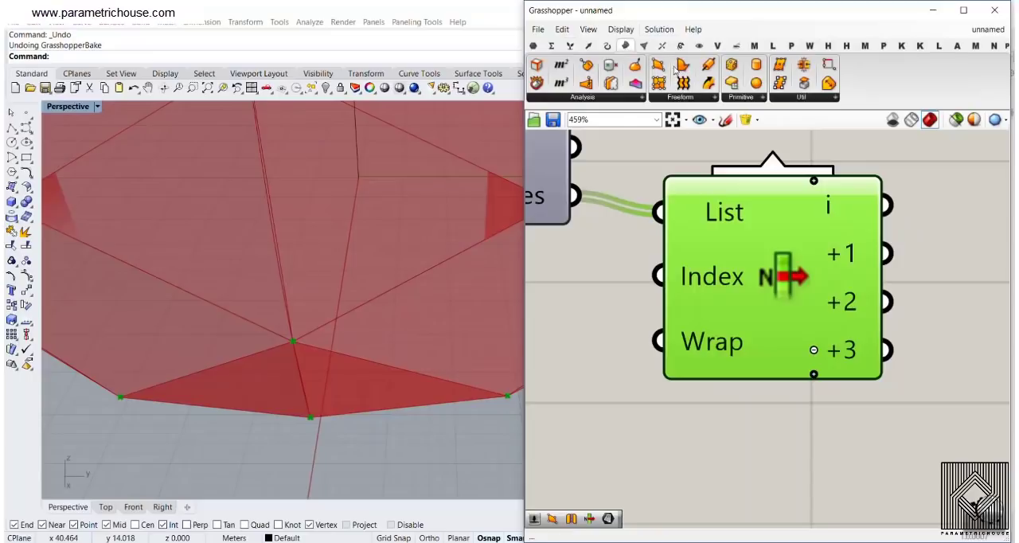
{"action": "left_click", "coordinate": [661, 67]}
{"action": "scroll", "coordinate": [595, 249], "scroll_direction": "down", "scroll_amount": 5}
{"action": "left_click", "coordinate": [852, 265]}
{"action": "scroll", "coordinate": [783, 285], "scroll_direction": "up", "scroll_amount": 2}
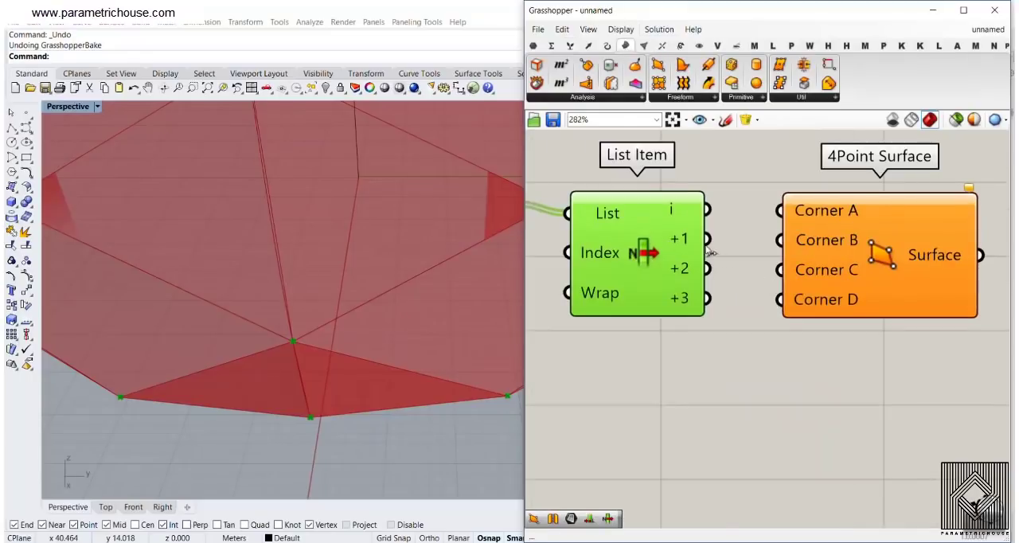
{"action": "left_click_drag", "start_coordinate": [709, 250], "coordinate": [780, 211]}
{"action": "left_click_drag", "start_coordinate": [707, 299], "coordinate": [780, 271]}
{"action": "left_click_drag", "start_coordinate": [853, 268], "coordinate": [831, 319]}
Hide the previews of the new vertices List Item and the first List Item fed by Brep Join
{"action": "right_click_drag", "start_coordinate": [636, 248], "coordinate": [766, 264]}
{"action": "scroll", "coordinate": [766, 263], "scroll_direction": "down", "scroll_amount": 4}
{"action": "right_click", "coordinate": [767, 261]}
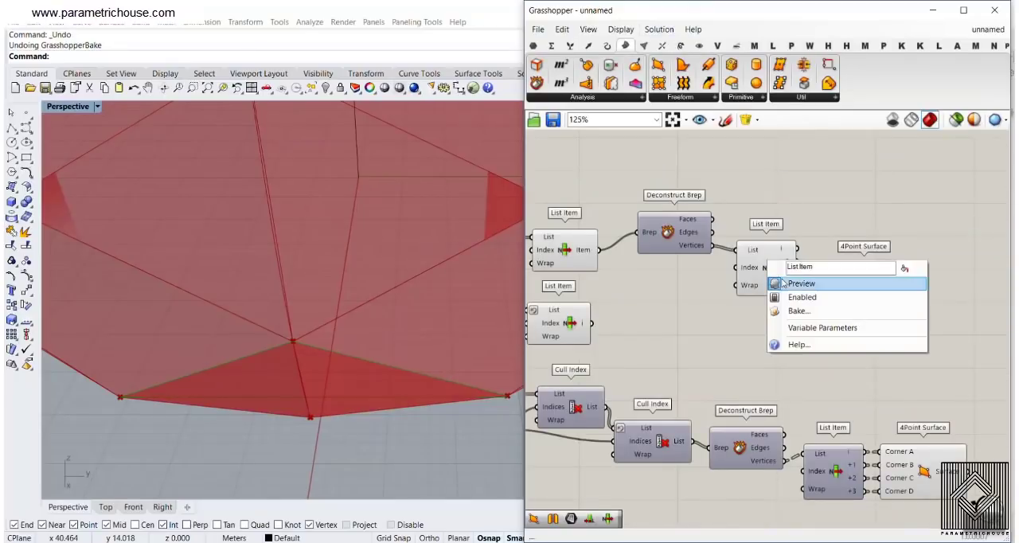
{"action": "left_click", "coordinate": [783, 283]}
{"action": "right_click", "coordinate": [564, 249]}
{"action": "left_click", "coordinate": [598, 271]}
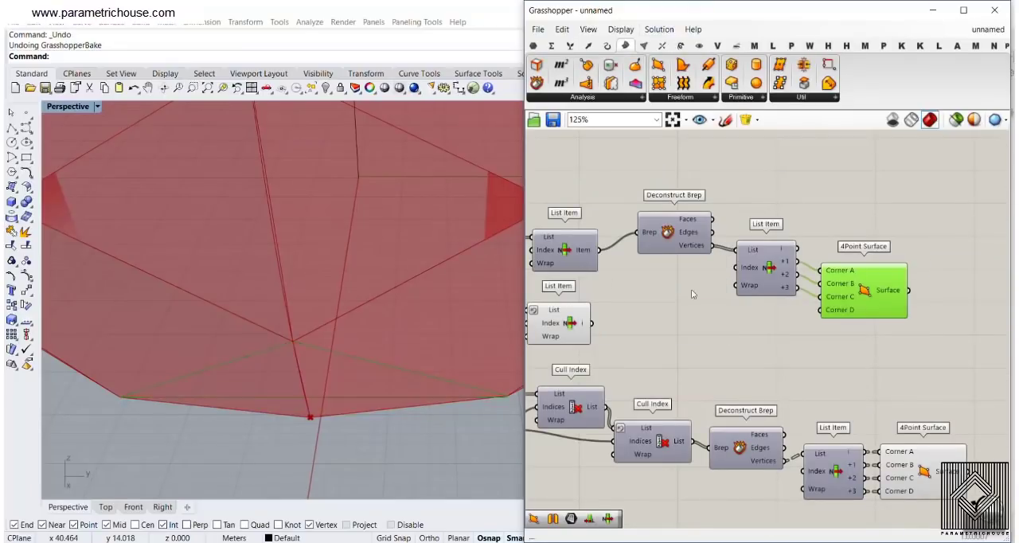
Bake the new 4Point Surface component's triangle into Rhino with the default attributes
{"action": "right_click_drag", "start_coordinate": [827, 274], "coordinate": [786, 242]}
{"action": "right_click", "coordinate": [845, 259]}
{"action": "left_click", "coordinate": [860, 283]}
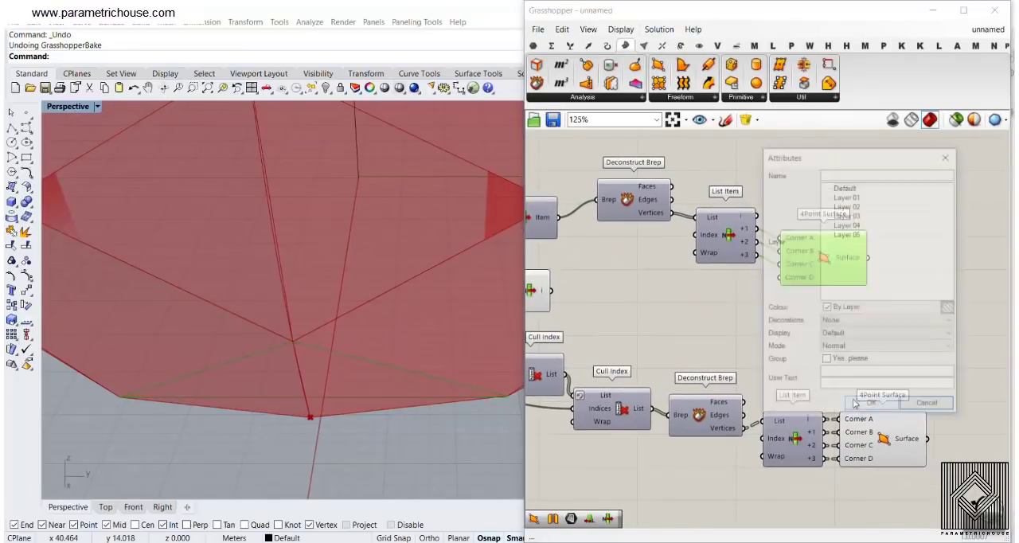
{"action": "left_click", "coordinate": [864, 408]}
Select the baked base triangle, zoom to it and inspect its shape against the seam panels
{"action": "left_click", "coordinate": [322, 391]}
{"action": "scroll", "coordinate": [279, 329], "scroll_direction": "down", "scroll_amount": 4}
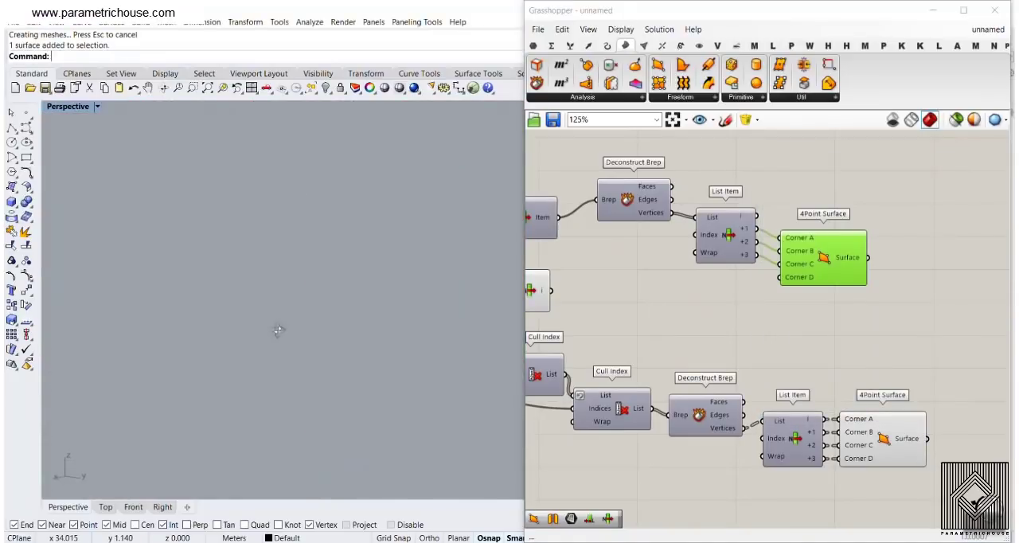
{"action": "left_click", "coordinate": [224, 88]}
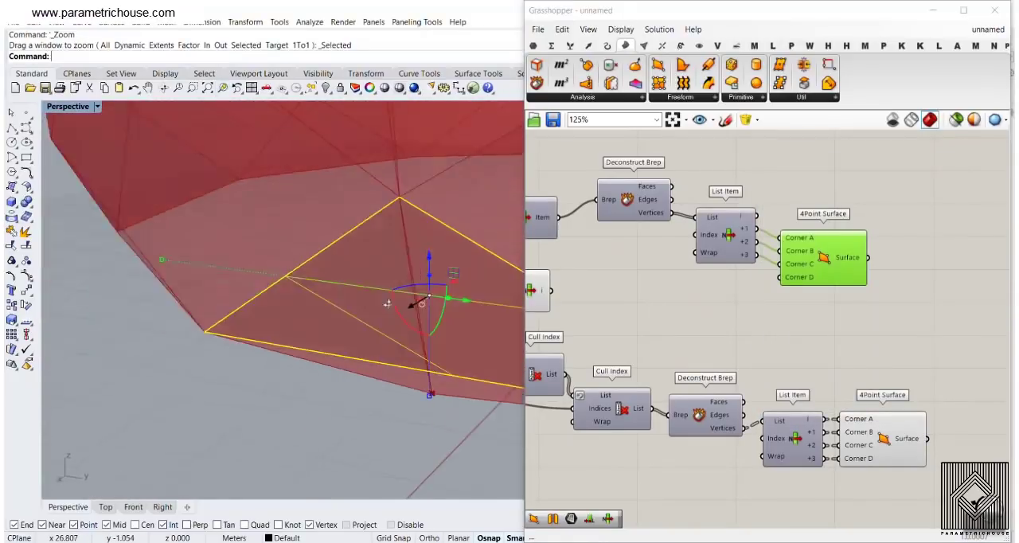
{"action": "right_click_drag", "start_coordinate": [271, 282], "coordinate": [395, 331]}
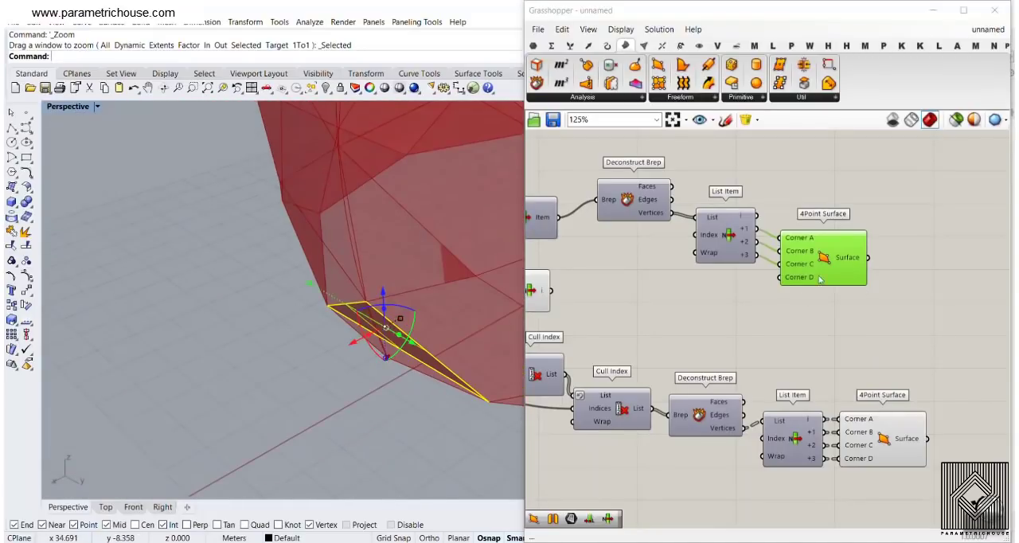
Copy the triangle's Deconstruct Brep, List Item and 4Point Surface, and connect the reversed List Item's i output to the copied Brep input
{"action": "scroll", "coordinate": [820, 279], "scroll_direction": "down", "scroll_amount": 2}
{"action": "left_click_drag", "start_coordinate": [902, 313], "coordinate": [722, 319]}
{"action": "key", "text": "ctrl+c"}
{"action": "key", "text": "ctrl+v"}
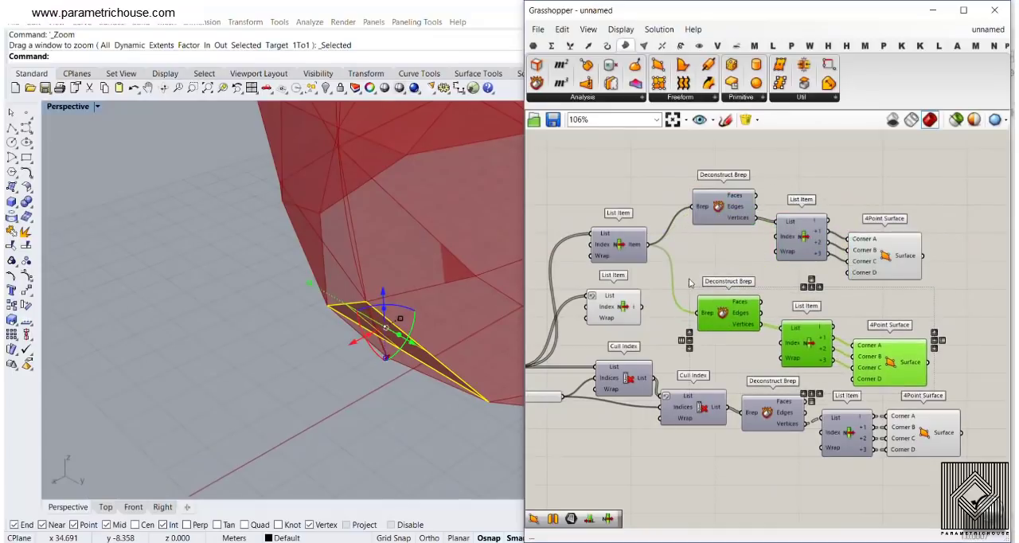
{"action": "left_click", "coordinate": [688, 280]}
{"action": "scroll", "coordinate": [646, 309], "scroll_direction": "up", "scroll_amount": 2}
{"action": "left_click_drag", "start_coordinate": [639, 305], "coordinate": [719, 313]}
Hide the preview of the reversed List Item and undo the base triangle's bake in Rhino
{"action": "right_click", "coordinate": [621, 297]}
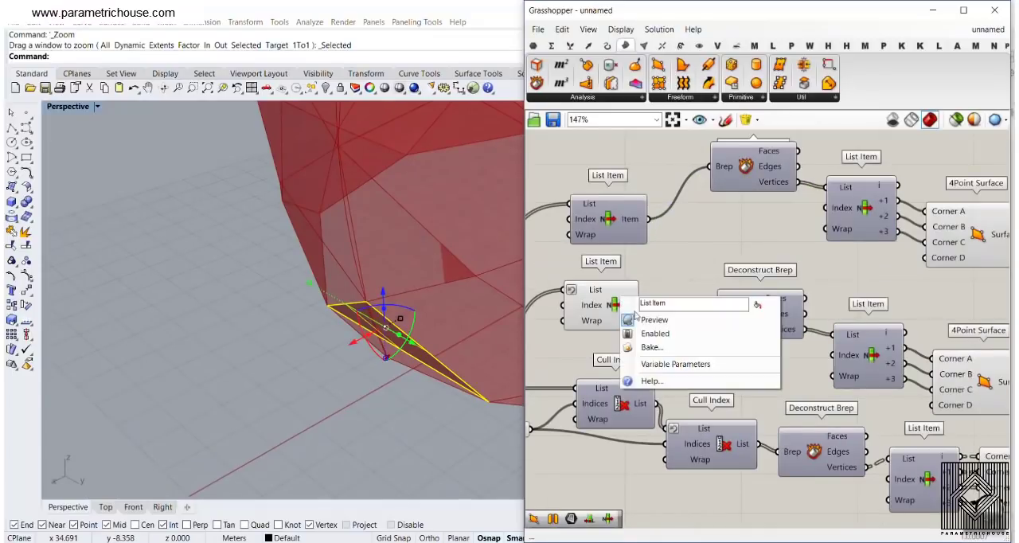
{"action": "left_click", "coordinate": [374, 390]}
{"action": "key", "text": "ctrl+z"}
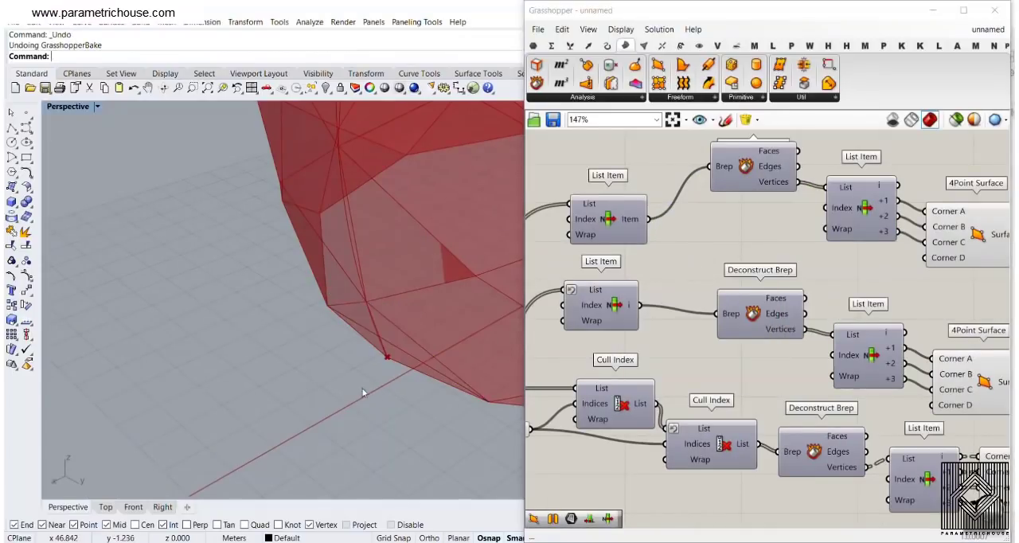
Bake the copied 4Point Surface component's triangle into Rhino with the default attributes
{"action": "right_click_drag", "start_coordinate": [364, 392], "coordinate": [364, 411]}
{"action": "scroll", "coordinate": [368, 409], "scroll_direction": "down", "scroll_amount": 10}
{"action": "scroll", "coordinate": [407, 223], "scroll_direction": "up", "scroll_amount": 8}
{"action": "right_click_drag", "start_coordinate": [406, 213], "coordinate": [410, 240]}
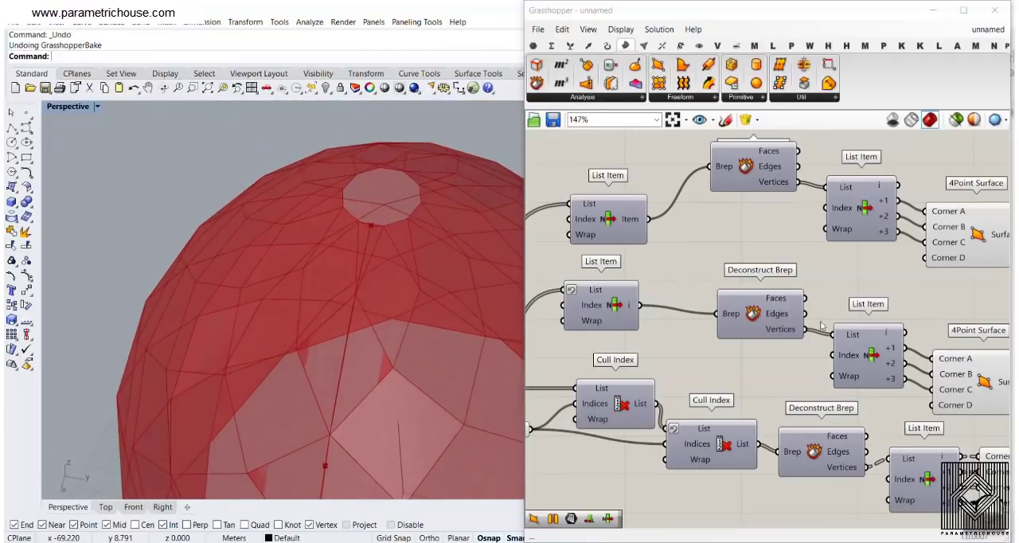
{"action": "right_click_drag", "start_coordinate": [1006, 379], "coordinate": [904, 323]}
{"action": "right_click", "coordinate": [920, 330]}
{"action": "left_click", "coordinate": [929, 350]}
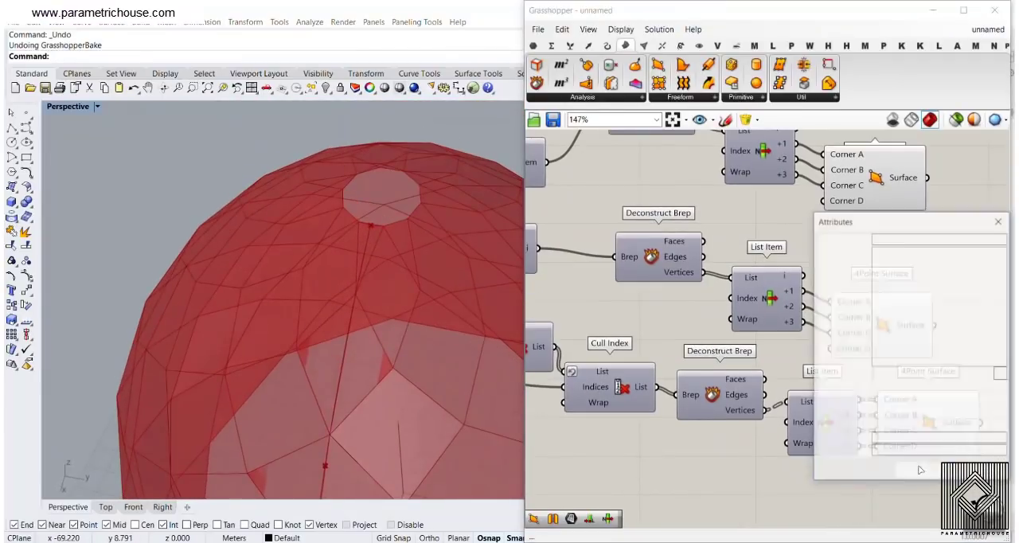
{"action": "left_click", "coordinate": [929, 470]}
Select the baked triangle at the top opening to inspect its shape, and undo the bake in Rhino
{"action": "scroll", "coordinate": [375, 249], "scroll_direction": "up", "scroll_amount": 5}
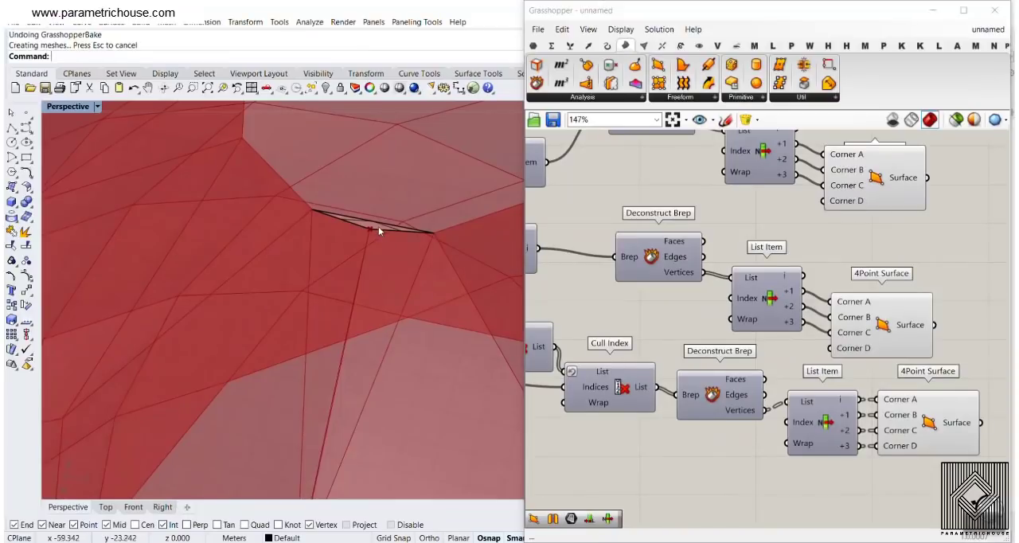
{"action": "left_click", "coordinate": [376, 228]}
{"action": "scroll", "coordinate": [390, 267], "scroll_direction": "down", "scroll_amount": 5}
{"action": "scroll", "coordinate": [368, 257], "scroll_direction": "up", "scroll_amount": 4}
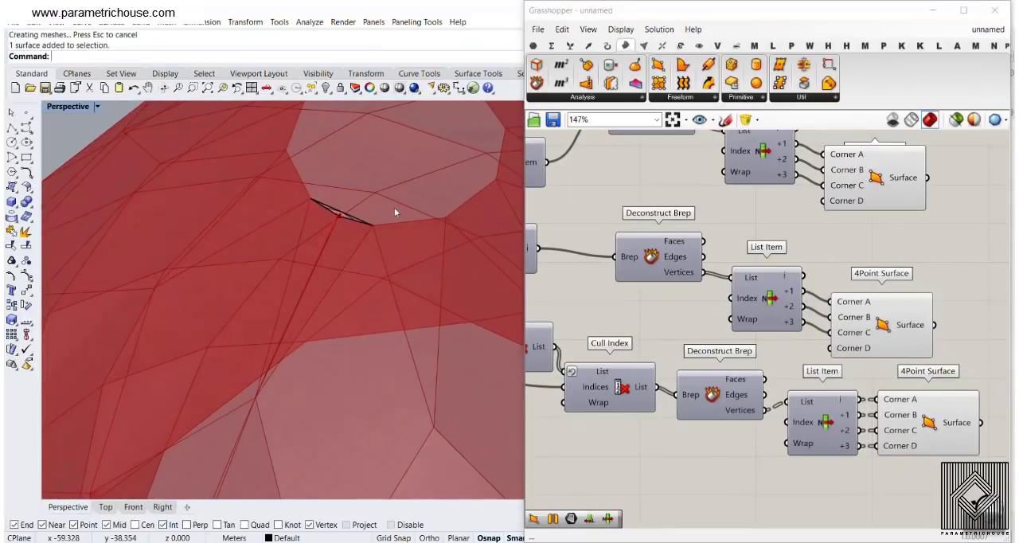
{"action": "key", "text": "ctrl+z"}
Delete the copied 4Point Surface and the copied List Item feeding it
{"action": "scroll", "coordinate": [708, 356], "scroll_direction": "up", "scroll_amount": 3}
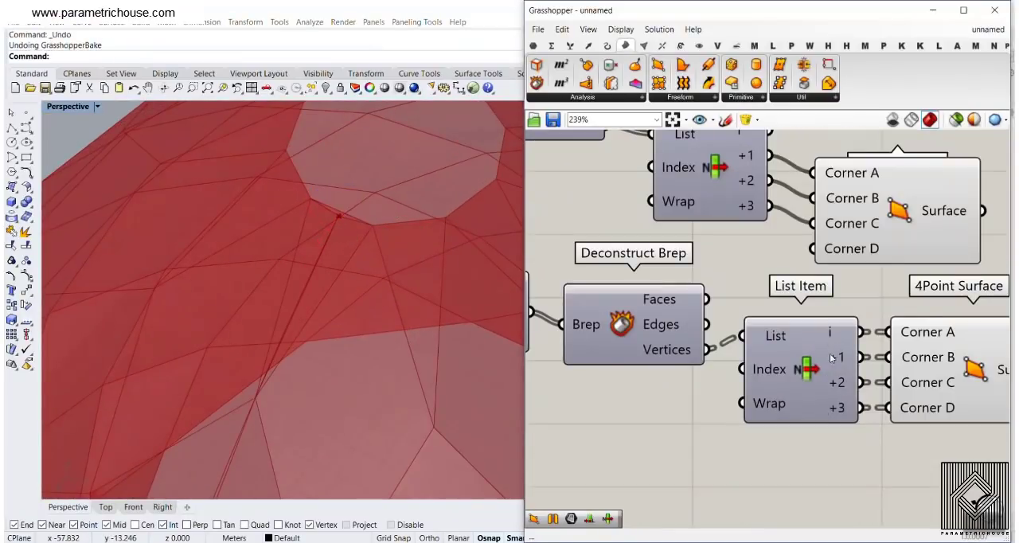
{"action": "scroll", "coordinate": [869, 372], "scroll_direction": "down", "scroll_amount": 4}
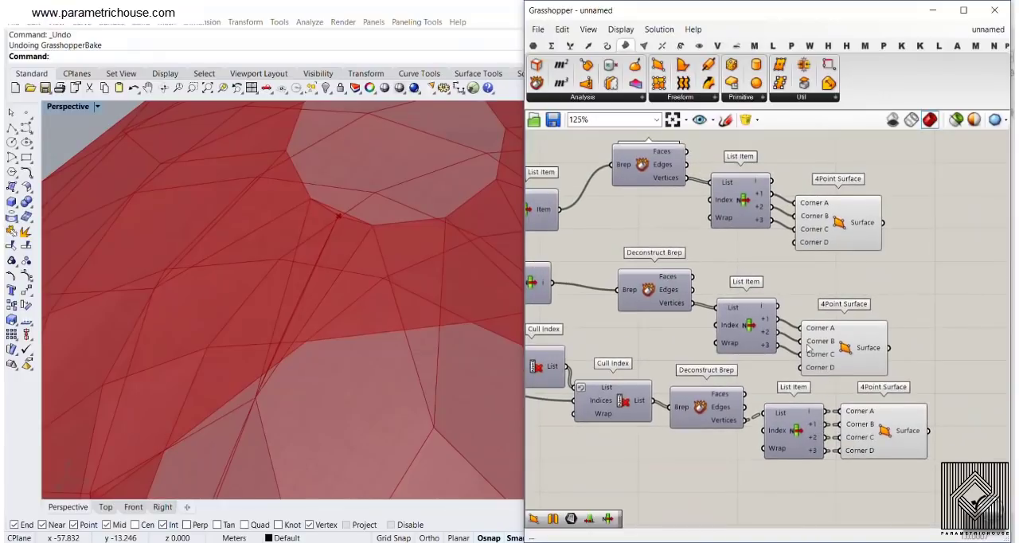
{"action": "left_click", "coordinate": [852, 344]}
{"action": "left_click_drag", "start_coordinate": [851, 344], "coordinate": [877, 331]}
{"action": "key", "text": "Delete"}
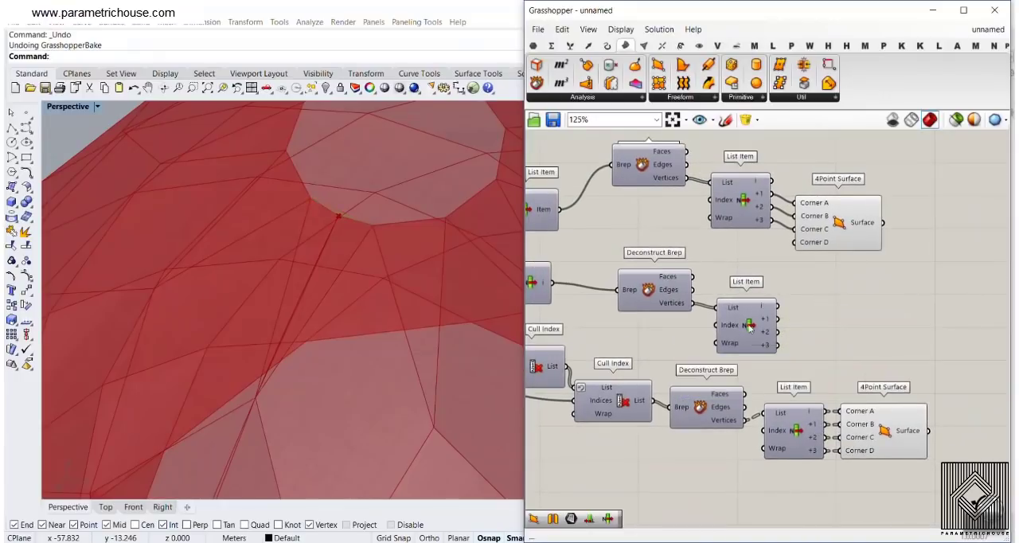
{"action": "left_click", "coordinate": [748, 326]}
{"action": "key", "text": "Delete"}
Add a List Item fed by the middle Deconstruct Brep's Vertices, with outputs i, +1, +2 and +3
{"action": "left_click", "coordinate": [568, 46]}
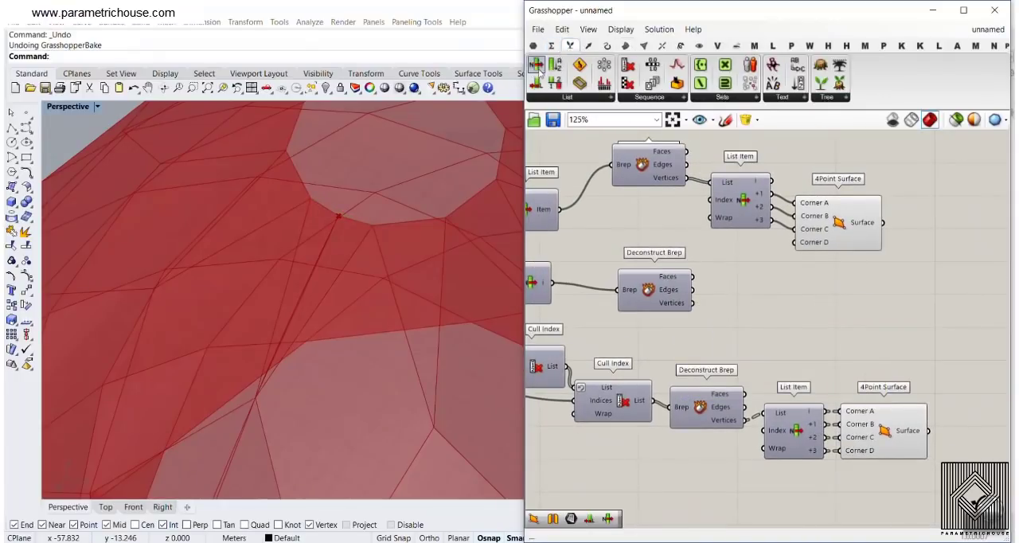
{"action": "scroll", "coordinate": [707, 337], "scroll_direction": "up", "scroll_amount": 3}
{"action": "left_click", "coordinate": [771, 322]}
{"action": "left_click_drag", "start_coordinate": [684, 283], "coordinate": [717, 300]}
{"action": "left_click_drag", "start_coordinate": [781, 319], "coordinate": [794, 290]}
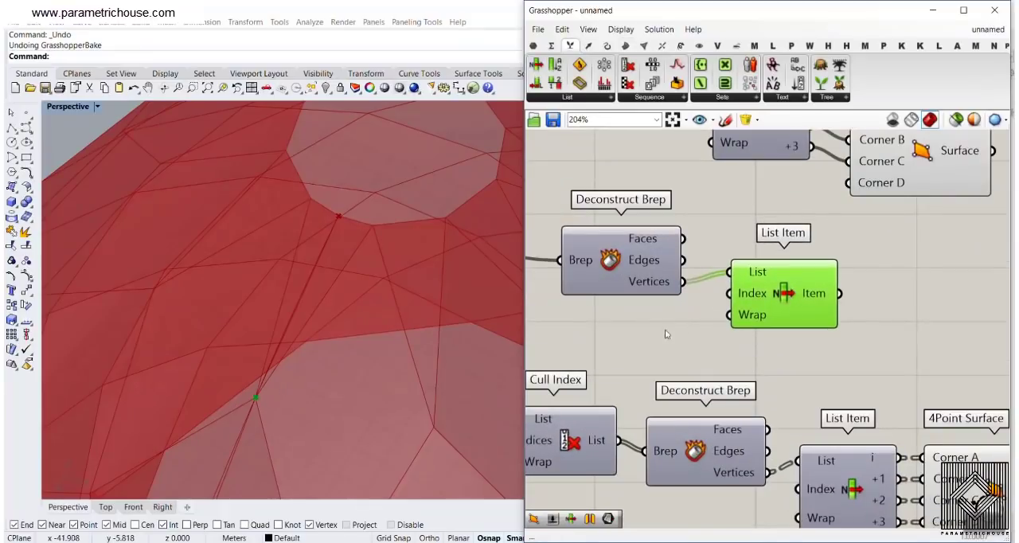
{"action": "scroll", "coordinate": [756, 320], "scroll_direction": "up", "scroll_amount": 2}
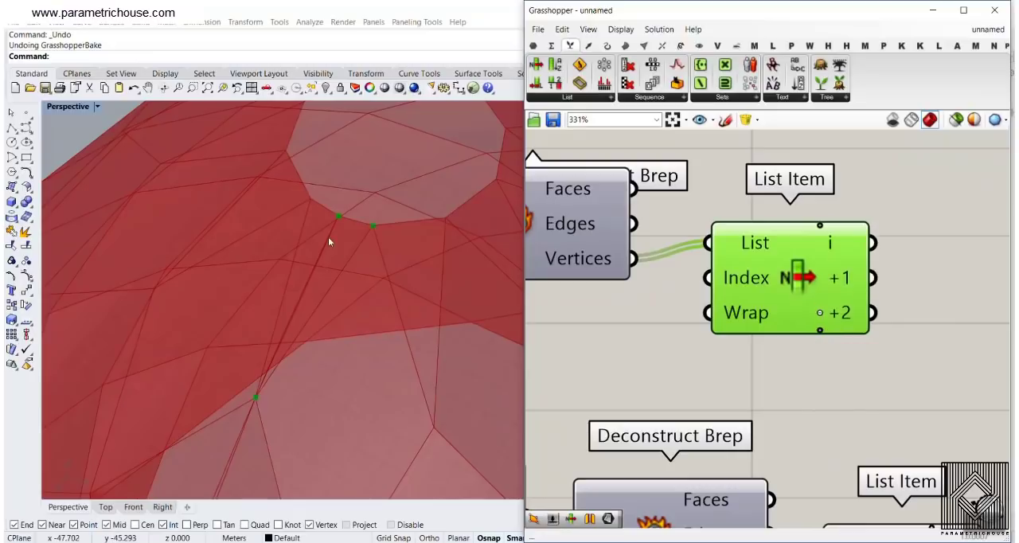
{"action": "left_click", "coordinate": [819, 330]}
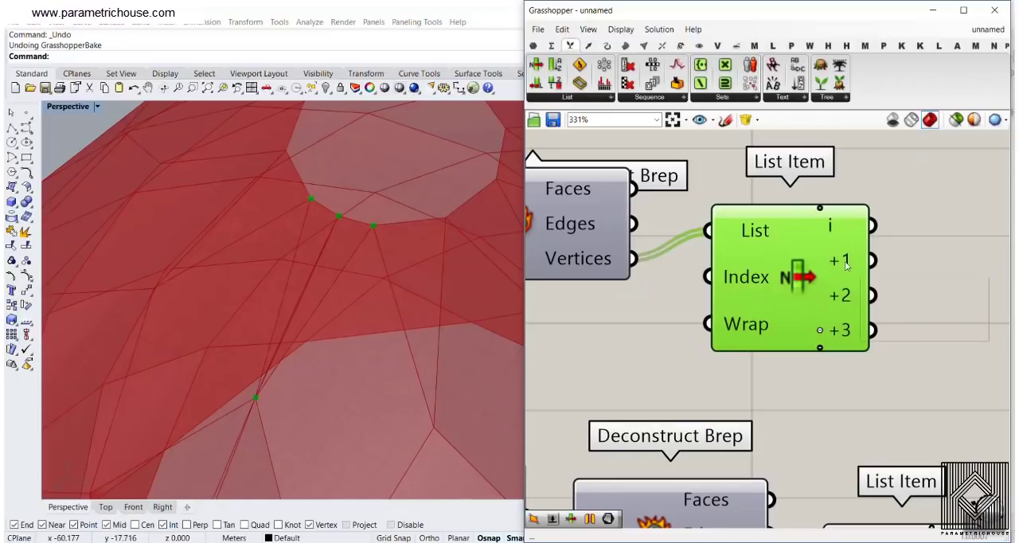
{"action": "left_click_drag", "start_coordinate": [825, 262], "coordinate": [856, 244]}
{"action": "scroll", "coordinate": [788, 290], "scroll_direction": "down", "scroll_amount": 5}
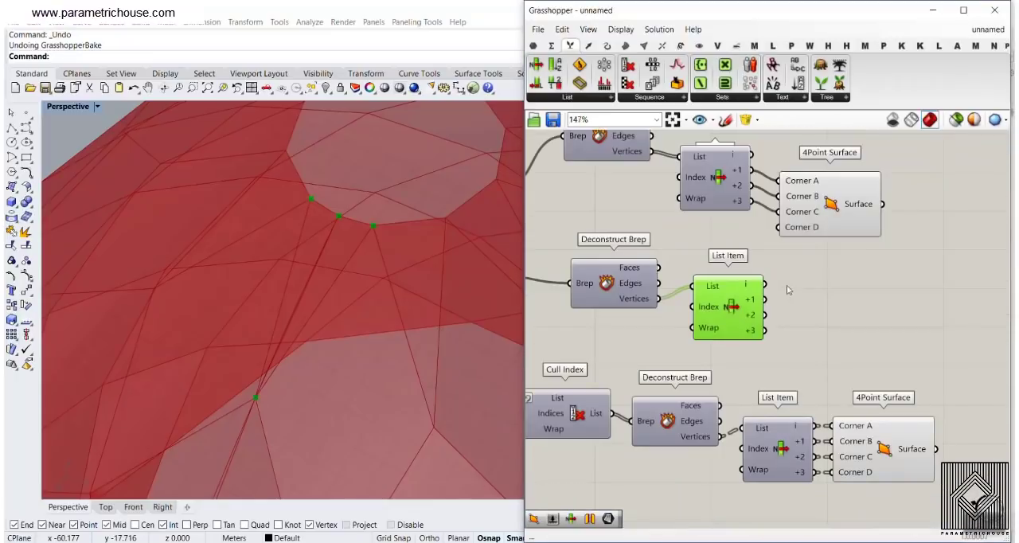
Add a 4Point Surface and connect the new List Item's i, +2 and +3 outputs to Corners A, B and C
{"action": "left_click", "coordinate": [628, 47]}
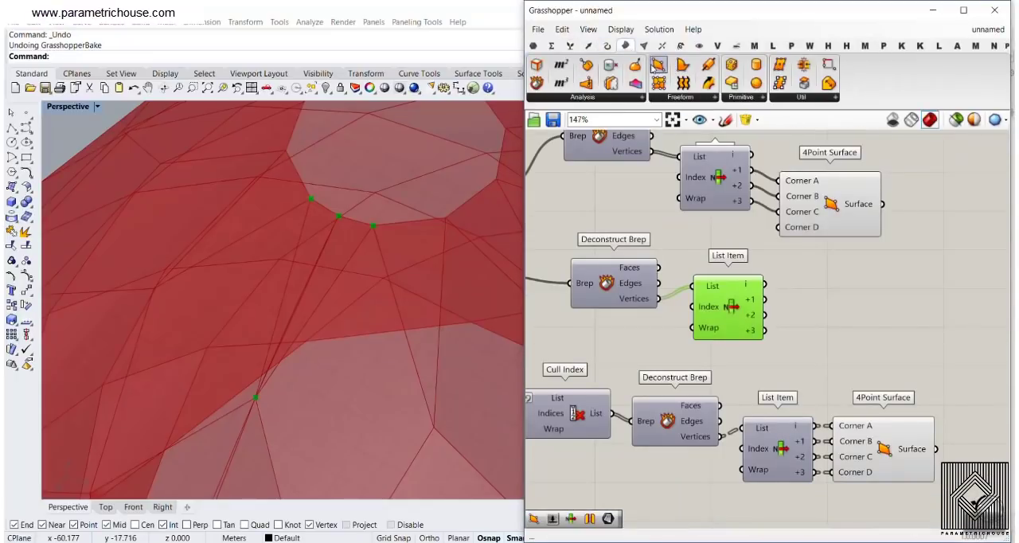
{"action": "scroll", "coordinate": [777, 297], "scroll_direction": "up", "scroll_amount": 2}
{"action": "left_click_drag", "start_coordinate": [823, 314], "coordinate": [812, 348]}
{"action": "left_click", "coordinate": [879, 330]}
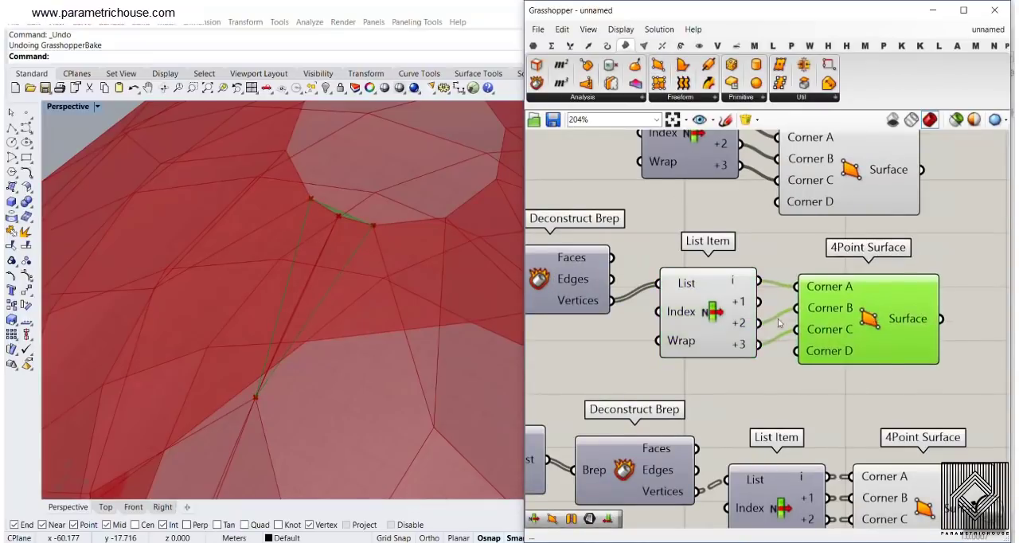
{"action": "scroll", "coordinate": [878, 316], "scroll_direction": "down", "scroll_amount": 5}
Hide the preview of the new List Item that supplies the top triangle's corner points
{"action": "left_click_drag", "start_coordinate": [857, 200], "coordinate": [659, 420]}
{"action": "right_click", "coordinate": [638, 241]}
{"action": "left_click", "coordinate": [663, 259]}
{"action": "left_click", "coordinate": [671, 266]}
Select the 4Point Surface components in turn to examine the end triangles at the structure's top and base
{"action": "right_click_drag", "start_coordinate": [373, 309], "coordinate": [389, 274]}
{"action": "scroll", "coordinate": [388, 275], "scroll_direction": "down", "scroll_amount": 6}
{"action": "right_click_drag", "start_coordinate": [631, 278], "coordinate": [751, 261]}
{"action": "scroll", "coordinate": [760, 269], "scroll_direction": "down", "scroll_amount": 2}
{"action": "scroll", "coordinate": [618, 280], "scroll_direction": "up", "scroll_amount": 4}
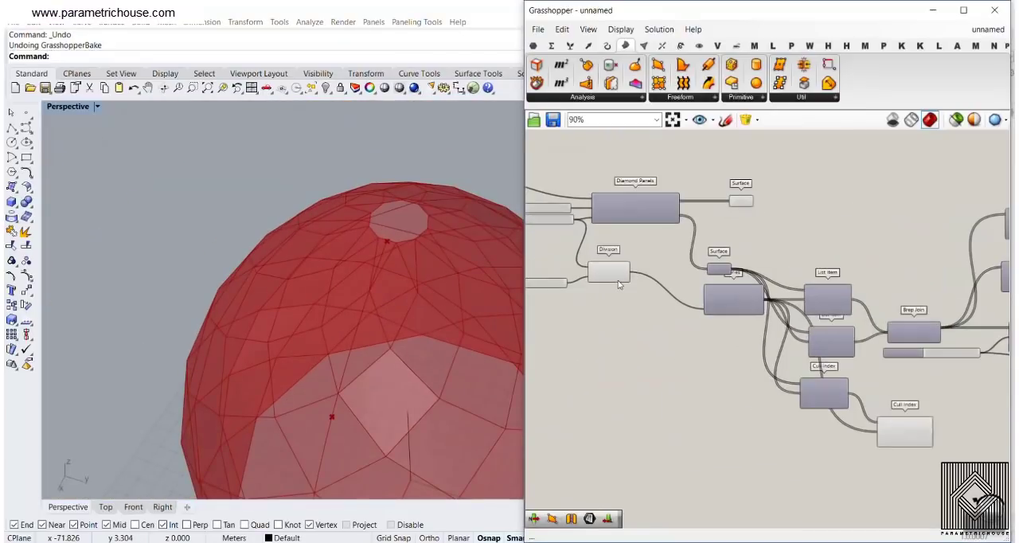
{"action": "right_click_drag", "start_coordinate": [982, 257], "coordinate": [832, 235]}
{"action": "scroll", "coordinate": [820, 242], "scroll_direction": "down", "scroll_amount": 2}
{"action": "scroll", "coordinate": [831, 386], "scroll_direction": "up", "scroll_amount": 2}
{"action": "right_click_drag", "start_coordinate": [831, 386], "coordinate": [736, 383]}
{"action": "right_click_drag", "start_coordinate": [999, 264], "coordinate": [778, 303]}
{"action": "left_click", "coordinate": [840, 333]}
{"action": "right_click_drag", "start_coordinate": [376, 313], "coordinate": [384, 273]}
{"action": "scroll", "coordinate": [381, 282], "scroll_direction": "down", "scroll_amount": 8}
{"action": "left_click", "coordinate": [787, 253]}
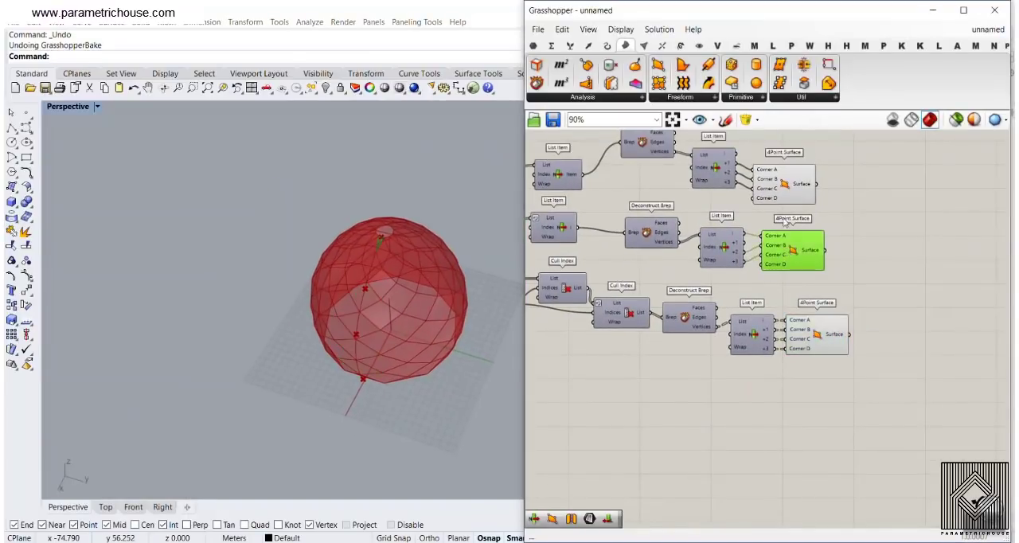
{"action": "left_click", "coordinate": [787, 195]}
{"action": "right_click_drag", "start_coordinate": [471, 335], "coordinate": [467, 286]}
{"action": "scroll", "coordinate": [381, 387], "scroll_direction": "up", "scroll_amount": 5}
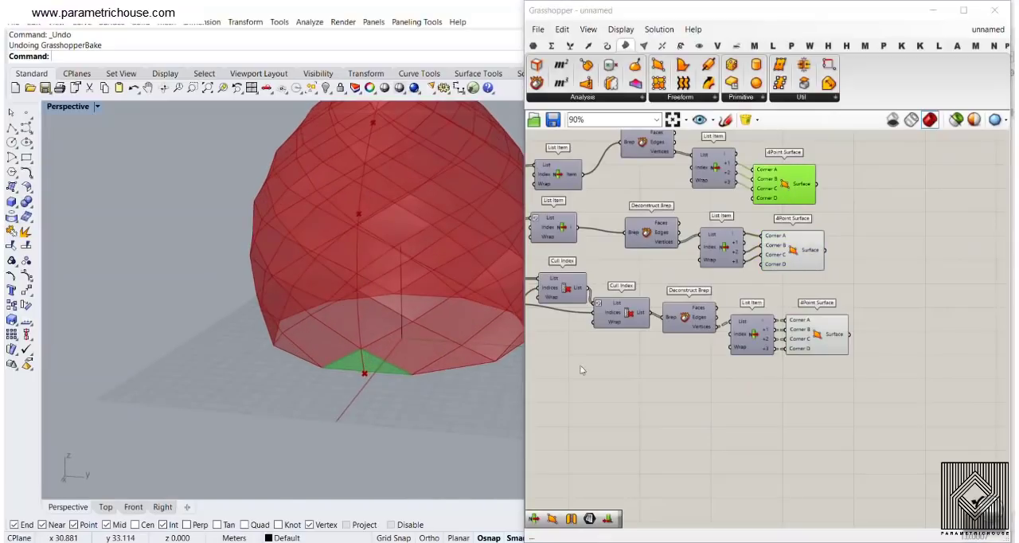
Move the last Cull Index and the Diamond Panels' Surface parameter beside the 4Point Surface components
{"action": "right_click_drag", "start_coordinate": [747, 310], "coordinate": [848, 302]}
{"action": "scroll", "coordinate": [635, 335], "scroll_direction": "down", "scroll_amount": 2}
{"action": "left_click_drag", "start_coordinate": [587, 372], "coordinate": [836, 387]}
{"action": "scroll", "coordinate": [836, 387], "scroll_direction": "down", "scroll_amount": 2}
{"action": "right_click_drag", "start_coordinate": [685, 305], "coordinate": [773, 313]}
{"action": "left_click_drag", "start_coordinate": [622, 254], "coordinate": [939, 246]}
{"action": "right_click_drag", "start_coordinate": [942, 272], "coordinate": [750, 255]}
{"action": "scroll", "coordinate": [751, 255], "scroll_direction": "up", "scroll_amount": 1}
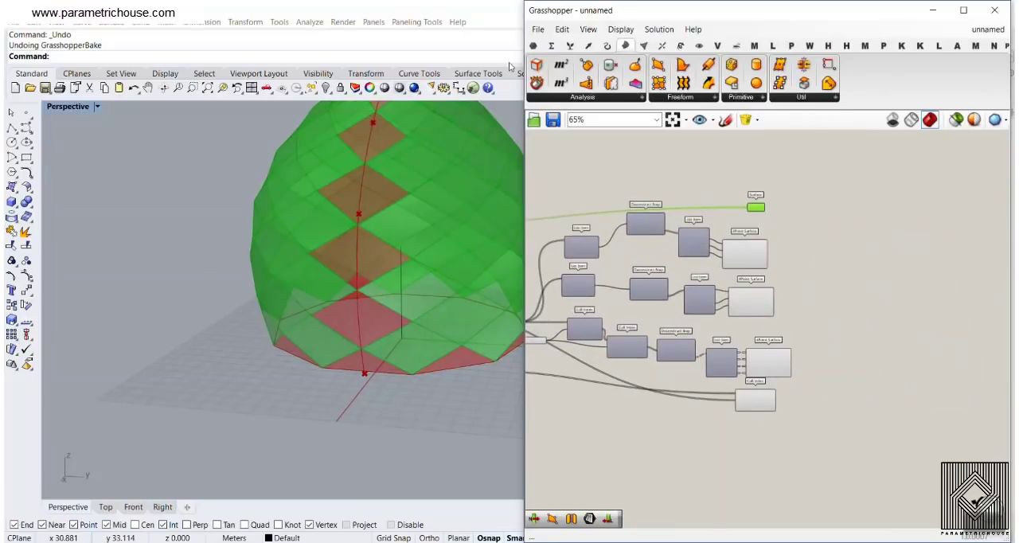
Add a Surface parameter and merge the diamond Surface parameter and all three 4Point Surface outputs into it
{"action": "left_click", "coordinate": [530, 47]}
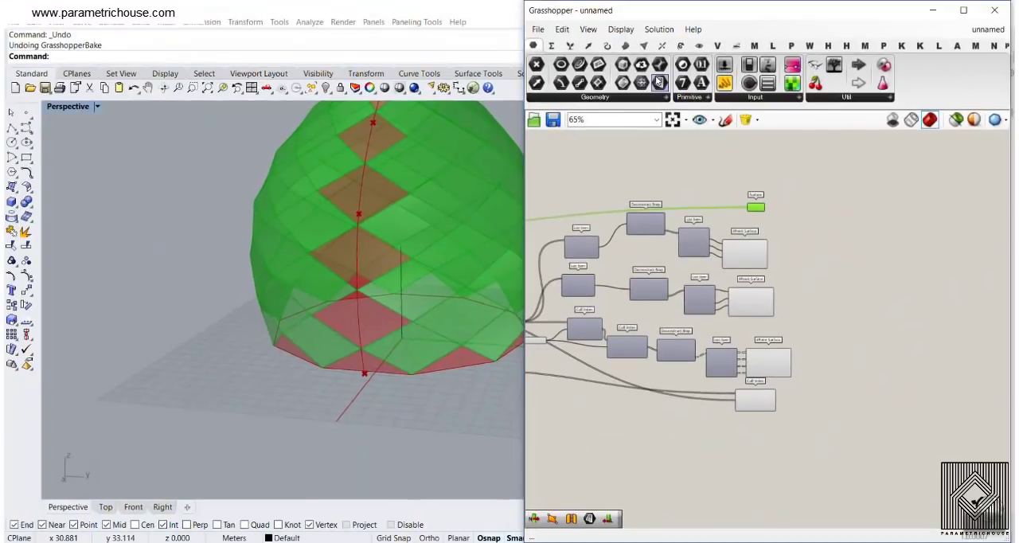
{"action": "left_click", "coordinate": [659, 81]}
{"action": "scroll", "coordinate": [862, 283], "scroll_direction": "up", "scroll_amount": 3}
{"action": "left_click", "coordinate": [759, 192]}
{"action": "left_click_drag", "start_coordinate": [691, 163], "coordinate": [794, 284]}
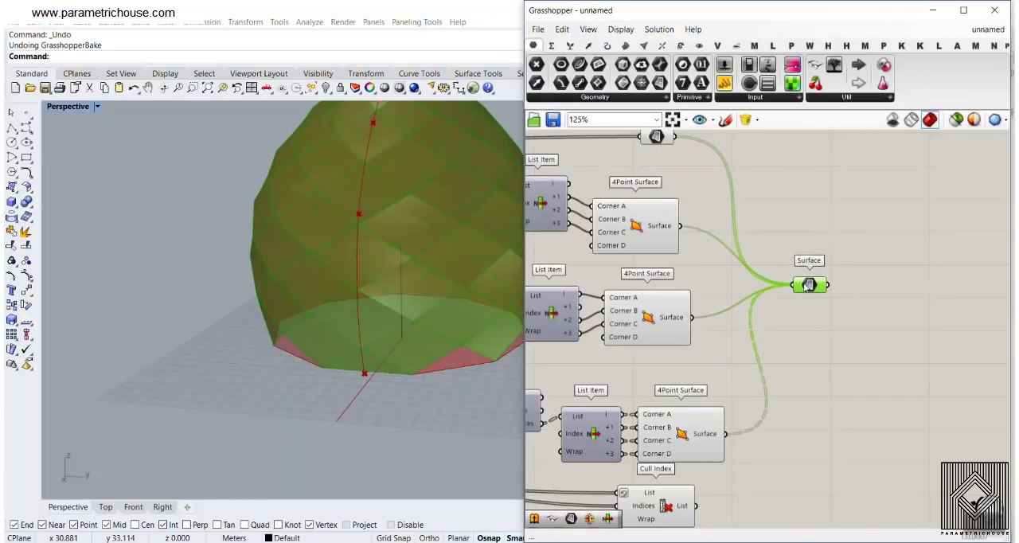
Flatten the merged Surface parameter and add the last Cull Index's List output to its input
{"action": "right_click", "coordinate": [802, 283]}
{"action": "left_click", "coordinate": [832, 381]}
{"action": "scroll", "coordinate": [813, 318], "scroll_direction": "up", "scroll_amount": 2}
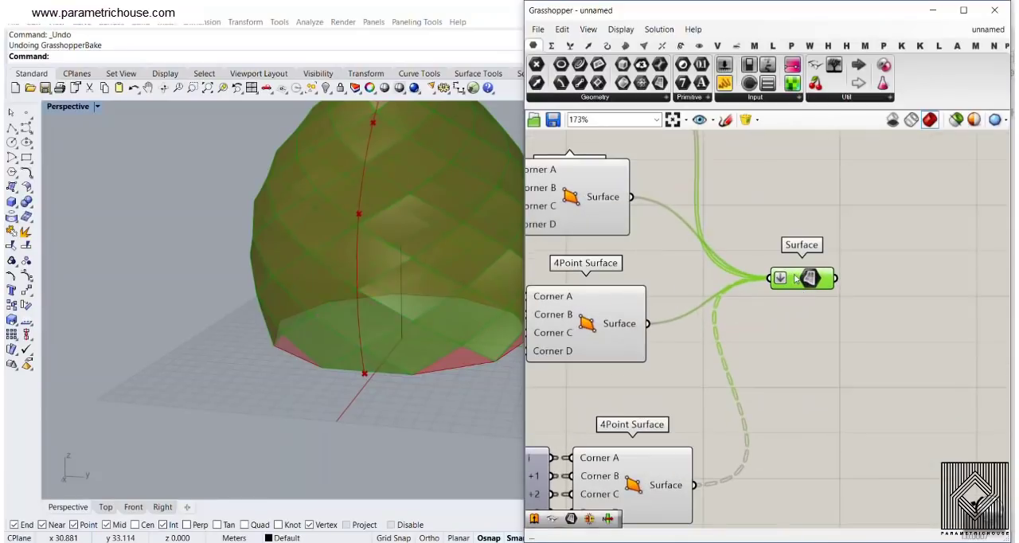
{"action": "mouse_move", "coordinate": [796, 277]}
{"action": "scroll", "coordinate": [796, 278], "scroll_direction": "down", "scroll_amount": 3}
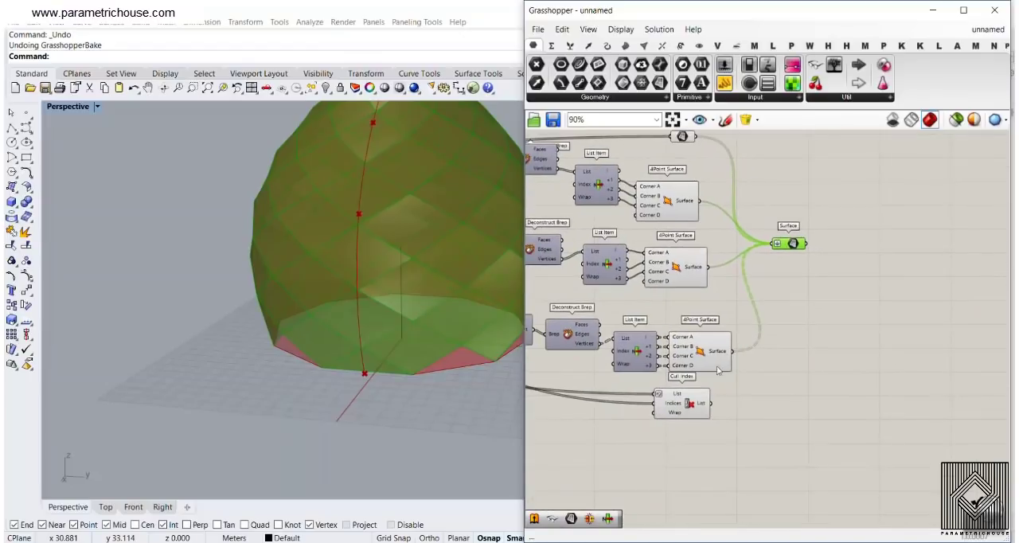
{"action": "left_click_drag", "start_coordinate": [783, 249], "coordinate": [804, 259]}
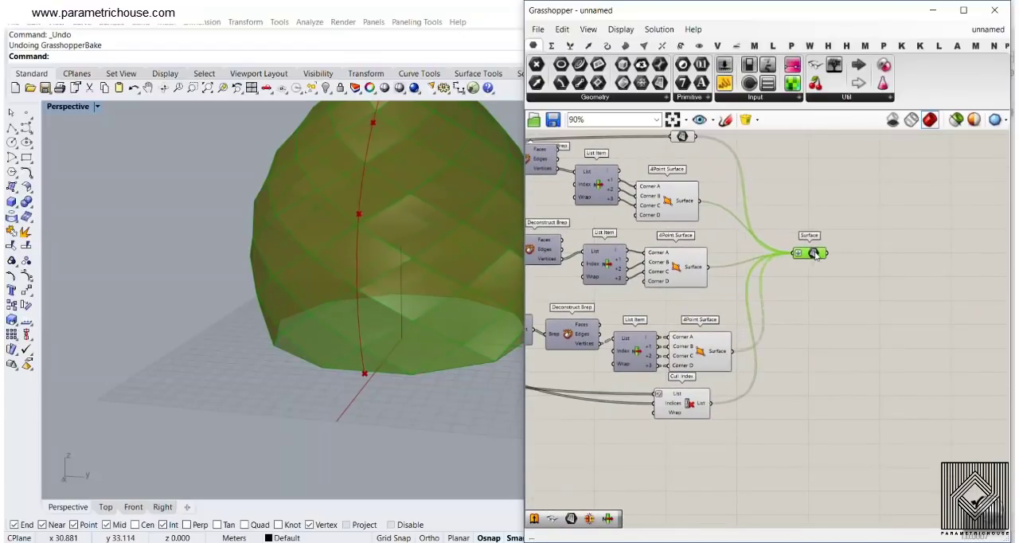
{"action": "left_click", "coordinate": [836, 304]}
{"action": "scroll", "coordinate": [815, 297], "scroll_direction": "up", "scroll_amount": 3}
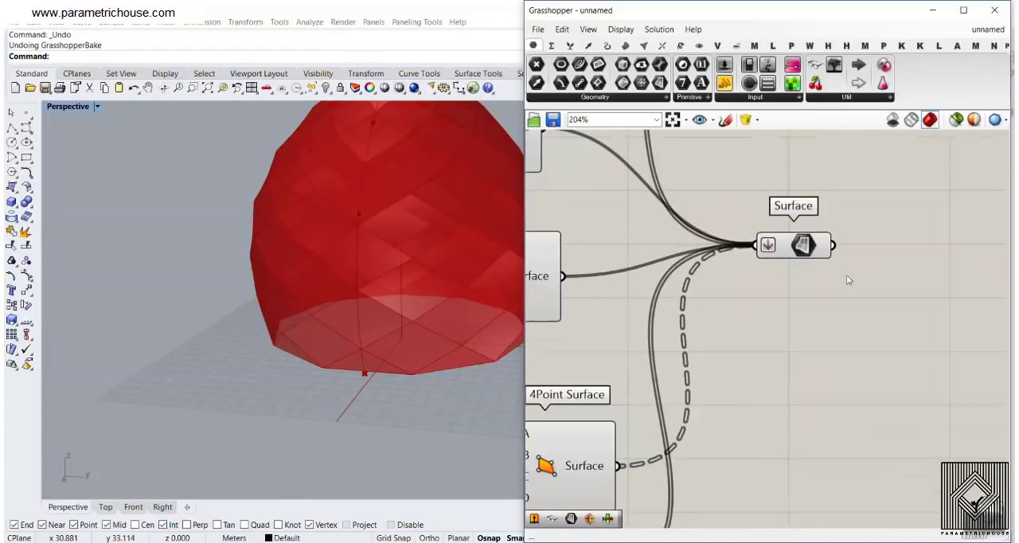
Hide the previews of all components from the Brep Join up to the final merged Surface parameter
{"action": "scroll", "coordinate": [789, 277], "scroll_direction": "down", "scroll_amount": 10}
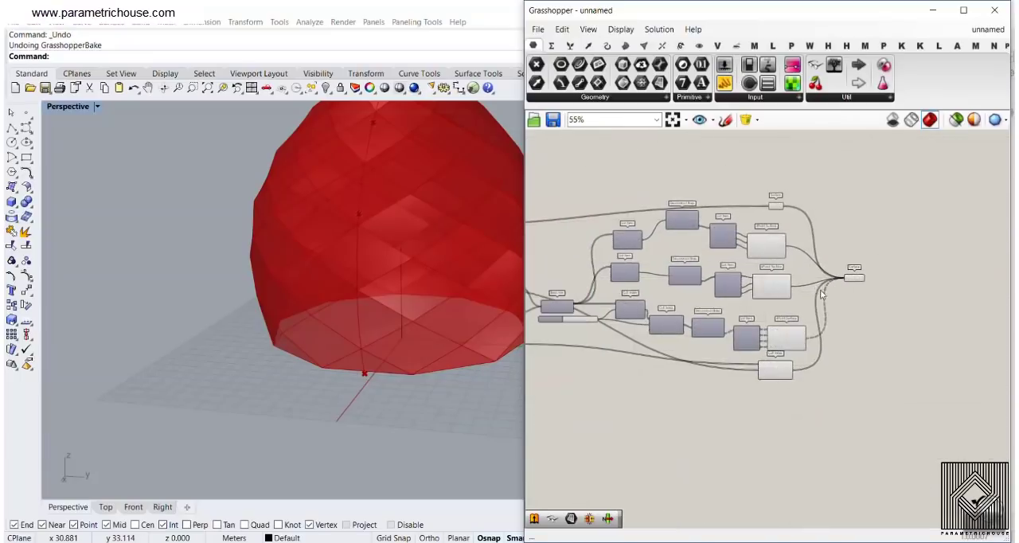
{"action": "left_click_drag", "start_coordinate": [815, 219], "coordinate": [669, 386]}
{"action": "right_click", "coordinate": [698, 220]}
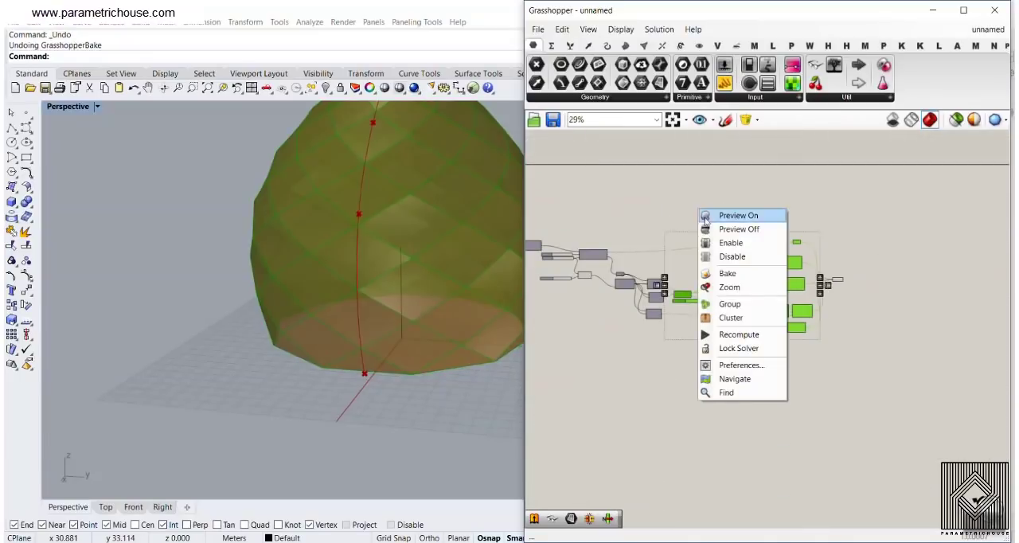
{"action": "left_click", "coordinate": [720, 230]}
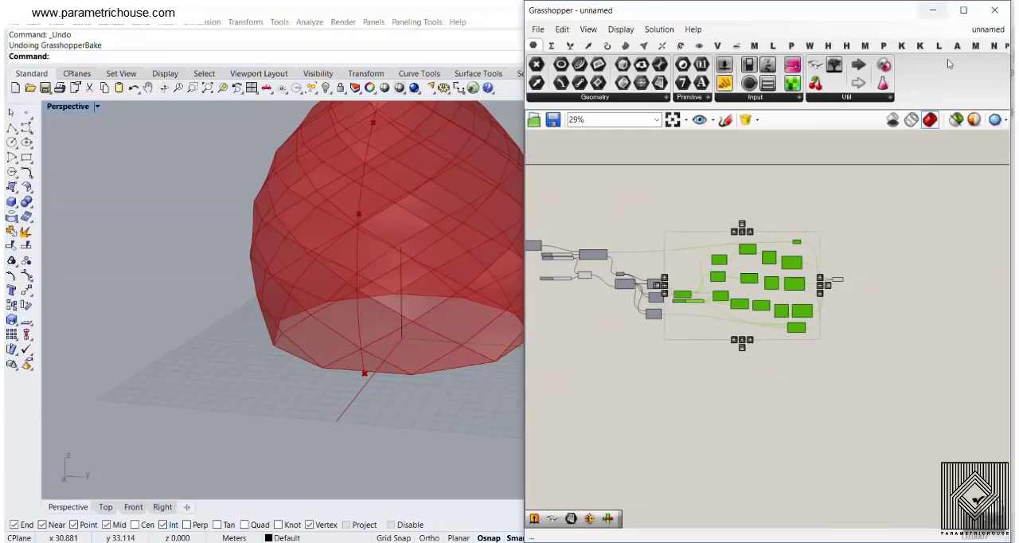
{"action": "left_click", "coordinate": [861, 308]}
Bake the merged Surface parameter's panels into Rhino with the default attributes
{"action": "right_click_drag", "start_coordinate": [435, 281], "coordinate": [439, 355]}
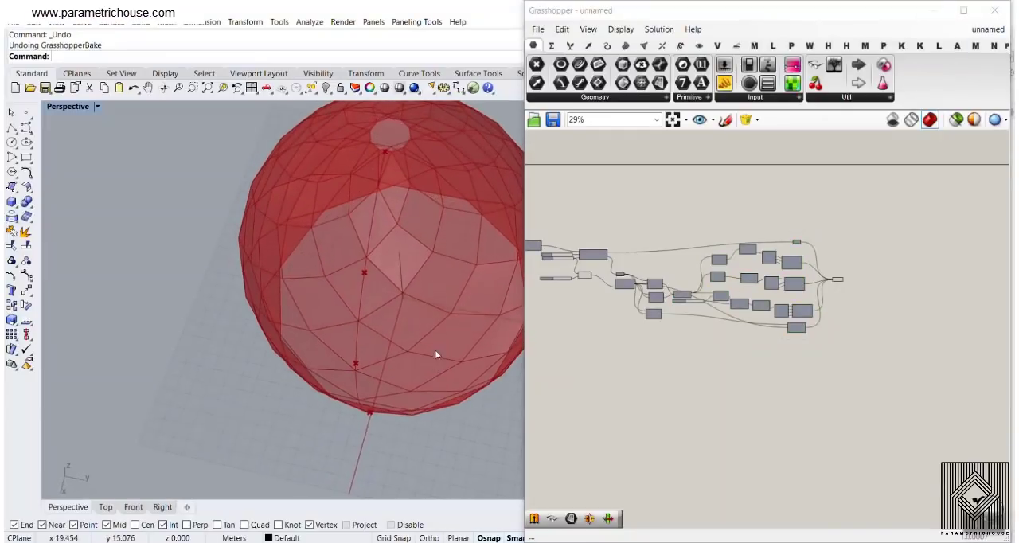
{"action": "scroll", "coordinate": [741, 282], "scroll_direction": "up", "scroll_amount": 8}
{"action": "right_click", "coordinate": [692, 280]}
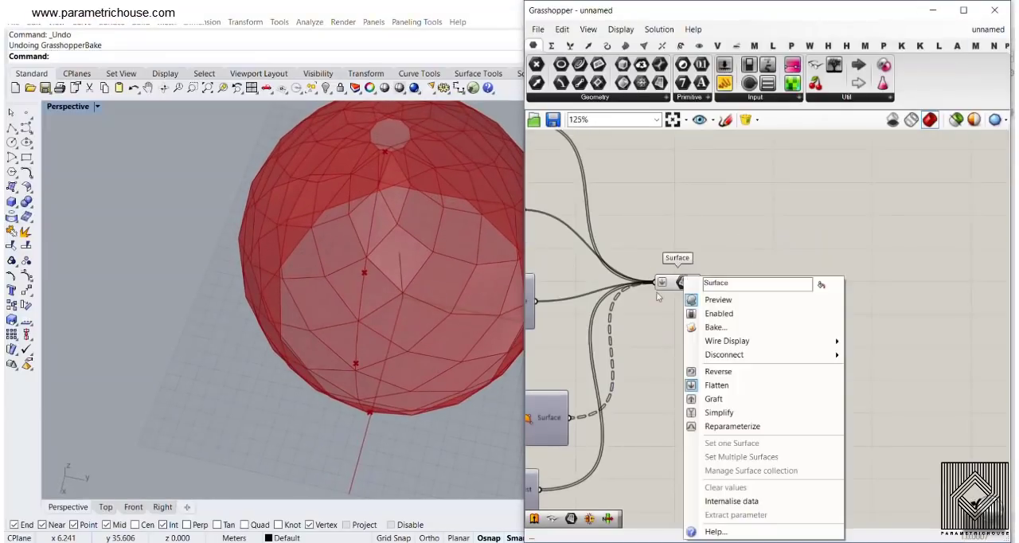
{"action": "left_click", "coordinate": [703, 329]}
{"action": "left_click", "coordinate": [720, 448]}
Select baked seam panels near the top and base to check them as single surfaces, and undo the bake
{"action": "right_click_drag", "start_coordinate": [404, 375], "coordinate": [391, 338]}
{"action": "scroll", "coordinate": [380, 179], "scroll_direction": "up", "scroll_amount": 5}
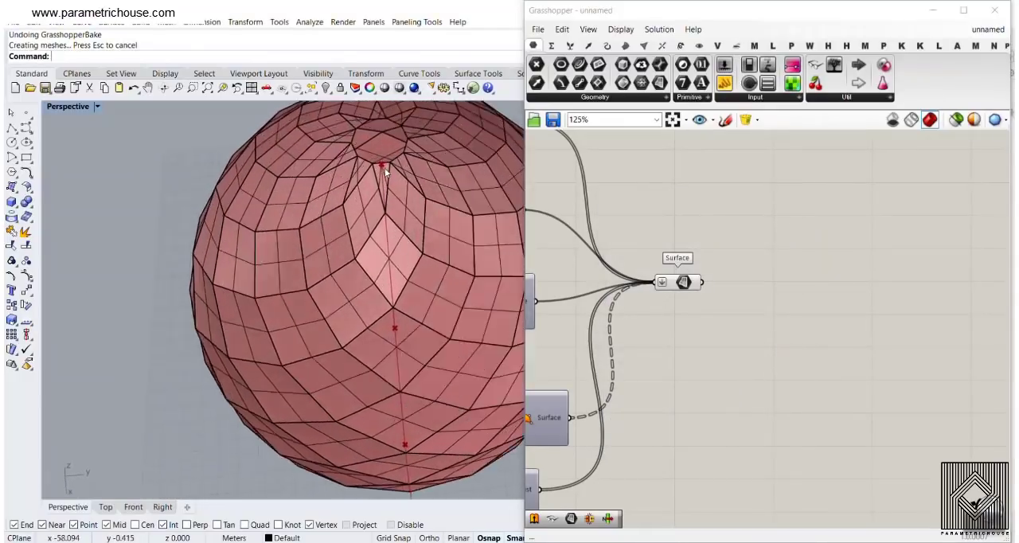
{"action": "left_click", "coordinate": [379, 181]}
{"action": "scroll", "coordinate": [374, 214], "scroll_direction": "down", "scroll_amount": 5}
{"action": "right_click_drag", "start_coordinate": [369, 242], "coordinate": [355, 286]}
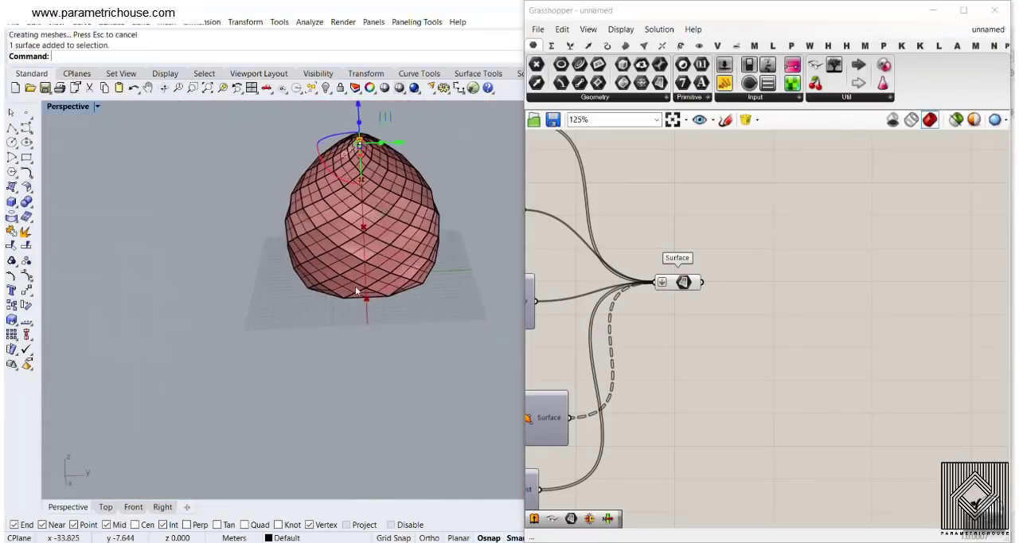
{"action": "scroll", "coordinate": [382, 318], "scroll_direction": "up", "scroll_amount": 8}
{"action": "left_click", "coordinate": [380, 349]}
{"action": "scroll", "coordinate": [366, 370], "scroll_direction": "down", "scroll_amount": 6}
{"action": "right_click_drag", "start_coordinate": [354, 391], "coordinate": [313, 385]}
{"action": "key", "text": "ctrl+z"}
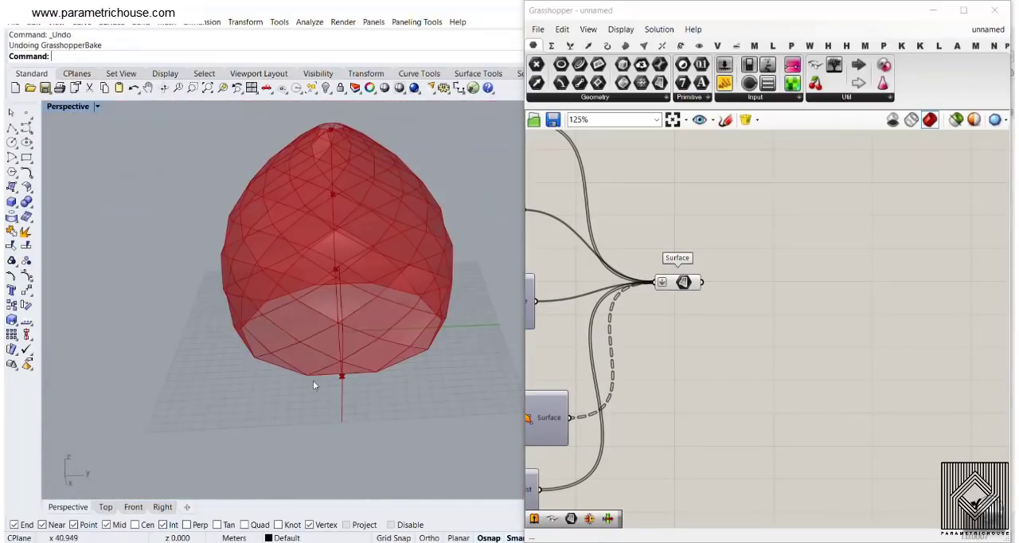
Set the U Divisions slider to 12 and lower the V Divisions slider to test the panel layout
{"action": "right_click_drag", "start_coordinate": [350, 270], "coordinate": [355, 310]}
{"action": "right_click_drag", "start_coordinate": [414, 257], "coordinate": [456, 275]}
{"action": "scroll", "coordinate": [660, 208], "scroll_direction": "down", "scroll_amount": 5}
{"action": "right_click_drag", "start_coordinate": [557, 225], "coordinate": [860, 274]}
{"action": "right_click_drag", "start_coordinate": [567, 250], "coordinate": [668, 249]}
{"action": "scroll", "coordinate": [668, 249], "scroll_direction": "up", "scroll_amount": 9}
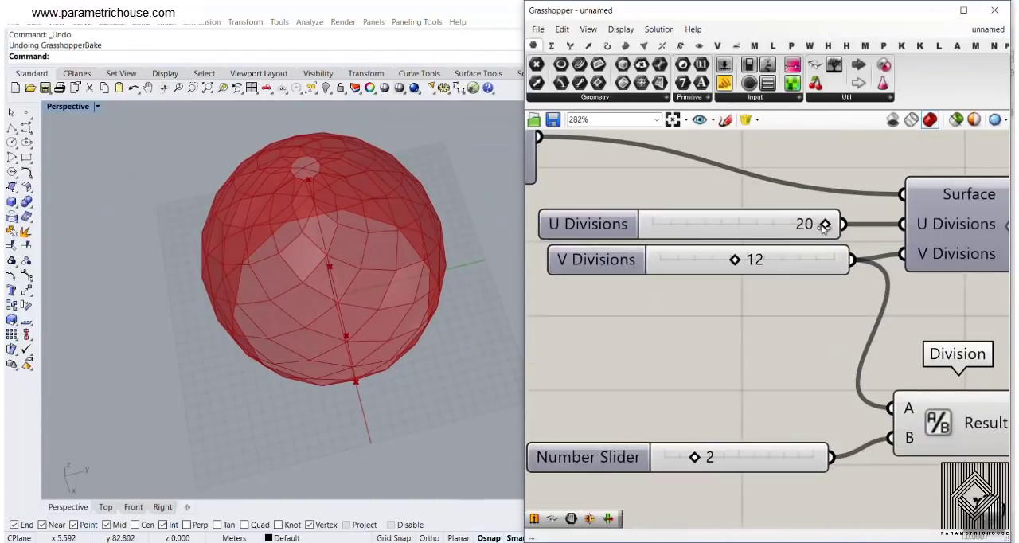
{"action": "left_click_drag", "start_coordinate": [825, 227], "coordinate": [740, 228]}
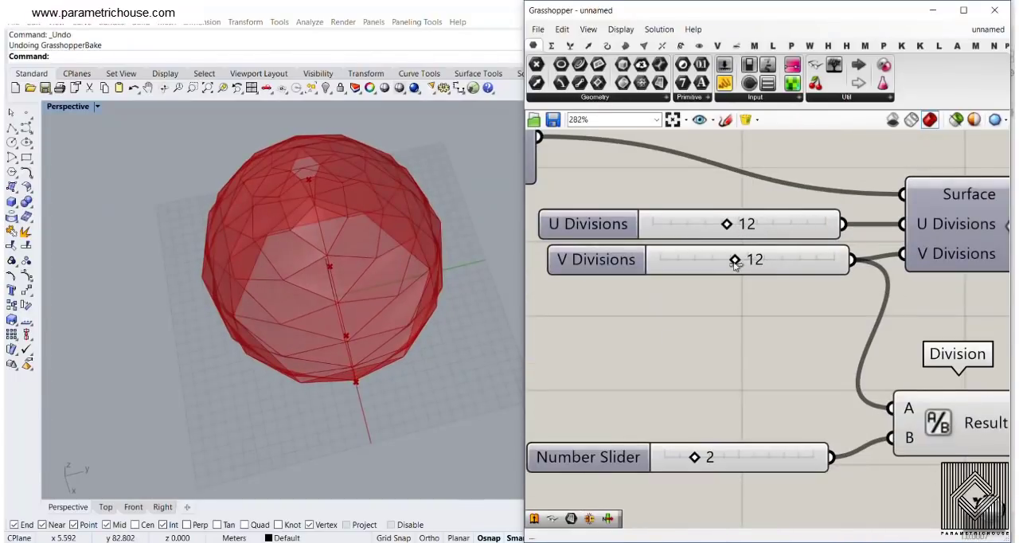
{"action": "left_click_drag", "start_coordinate": [735, 264], "coordinate": [682, 263]}
{"action": "right_click_drag", "start_coordinate": [750, 259], "coordinate": [615, 240]}
{"action": "scroll", "coordinate": [613, 244], "scroll_direction": "down", "scroll_amount": 9}
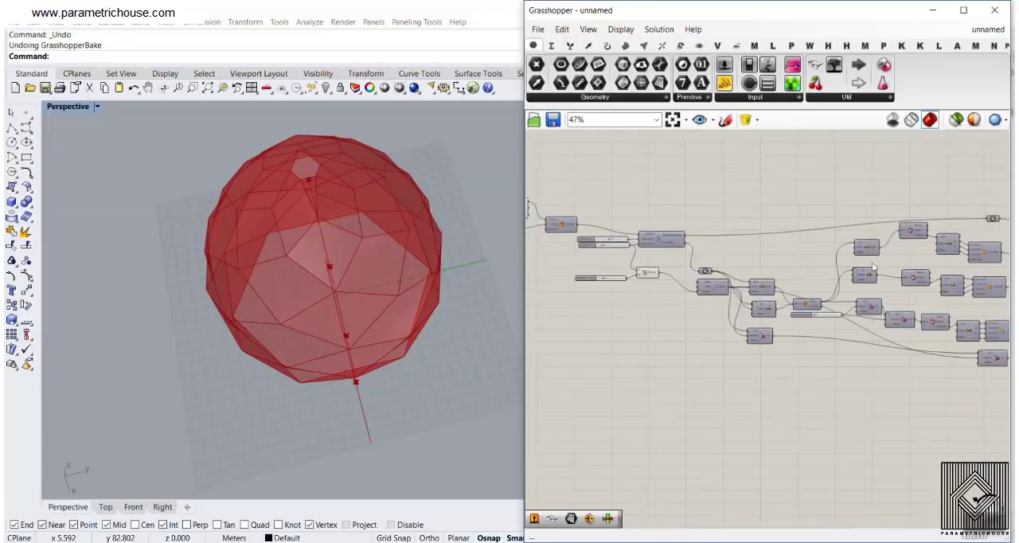
Bake the final merged Surface parameter's panels with the default attributes, inspect the solid result, and undo the bake
{"action": "scroll", "coordinate": [790, 231], "scroll_direction": "up", "scroll_amount": 9}
{"action": "right_click", "coordinate": [771, 233]}
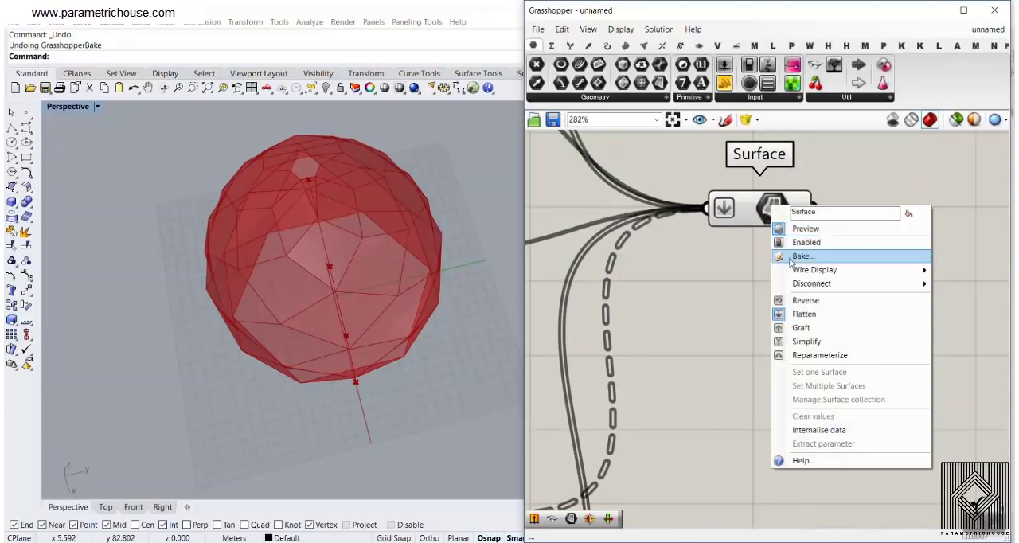
{"action": "left_click", "coordinate": [796, 254]}
{"action": "left_click", "coordinate": [800, 385]}
{"action": "right_click_drag", "start_coordinate": [319, 327], "coordinate": [269, 324]}
{"action": "scroll", "coordinate": [269, 326], "scroll_direction": "down", "scroll_amount": 3}
{"action": "scroll", "coordinate": [268, 325], "scroll_direction": "down", "scroll_amount": 4}
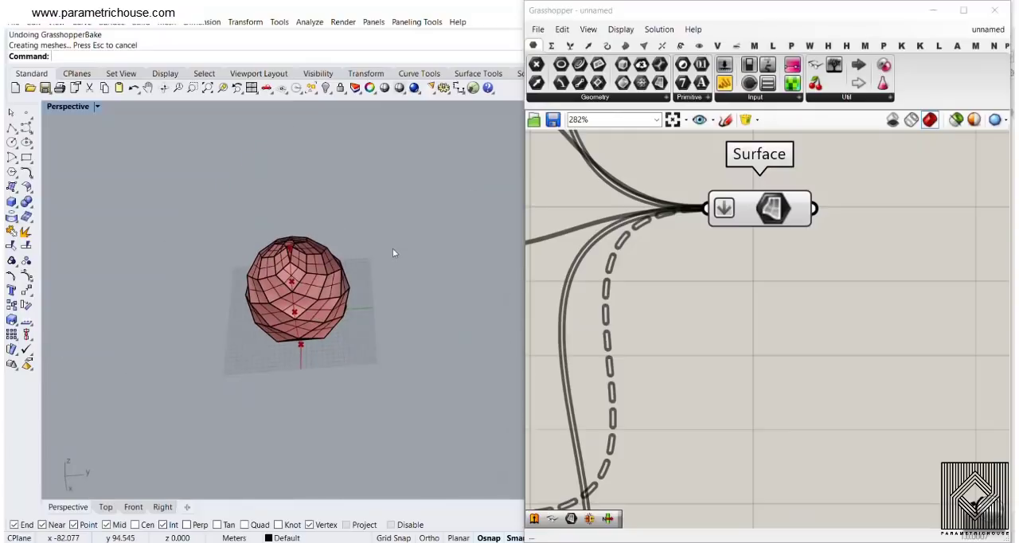
{"action": "key", "text": "ctrl+z"}
Set the U Divisions slider to 14 and the V Divisions slider to 12
{"action": "scroll", "coordinate": [368, 251], "scroll_direction": "down", "scroll_amount": 8}
{"action": "scroll", "coordinate": [325, 250], "scroll_direction": "up", "scroll_amount": 12}
{"action": "right_click_drag", "start_coordinate": [666, 246], "coordinate": [673, 247]}
{"action": "scroll", "coordinate": [673, 247], "scroll_direction": "down", "scroll_amount": 5}
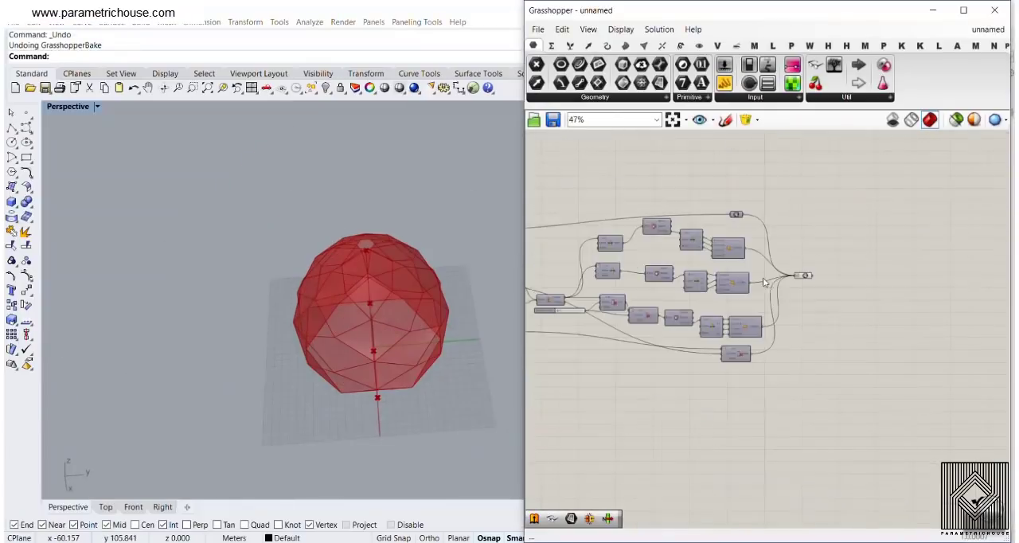
{"action": "scroll", "coordinate": [681, 265], "scroll_direction": "up", "scroll_amount": 4}
{"action": "scroll", "coordinate": [778, 267], "scroll_direction": "up", "scroll_amount": 3}
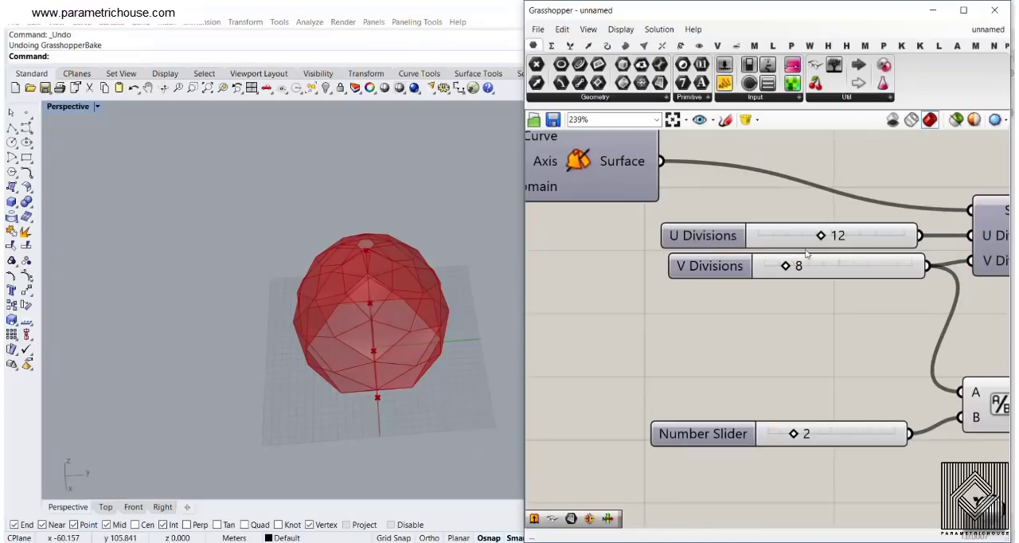
{"action": "left_click_drag", "start_coordinate": [828, 236], "coordinate": [842, 235]}
{"action": "left_click_drag", "start_coordinate": [813, 273], "coordinate": [841, 273]}
{"action": "scroll", "coordinate": [762, 238], "scroll_direction": "down", "scroll_amount": 4}
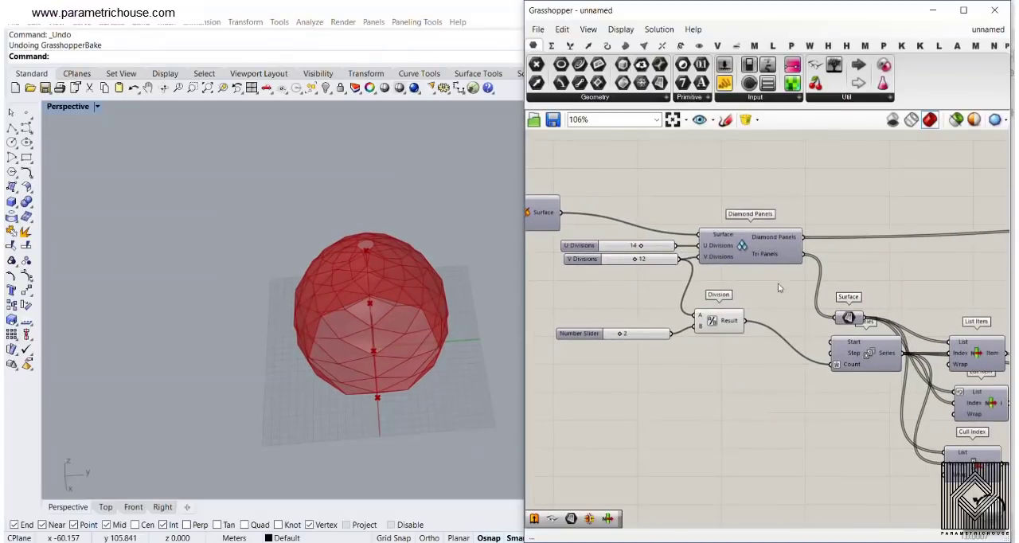
{"action": "scroll", "coordinate": [764, 270], "scroll_direction": "up", "scroll_amount": 2}
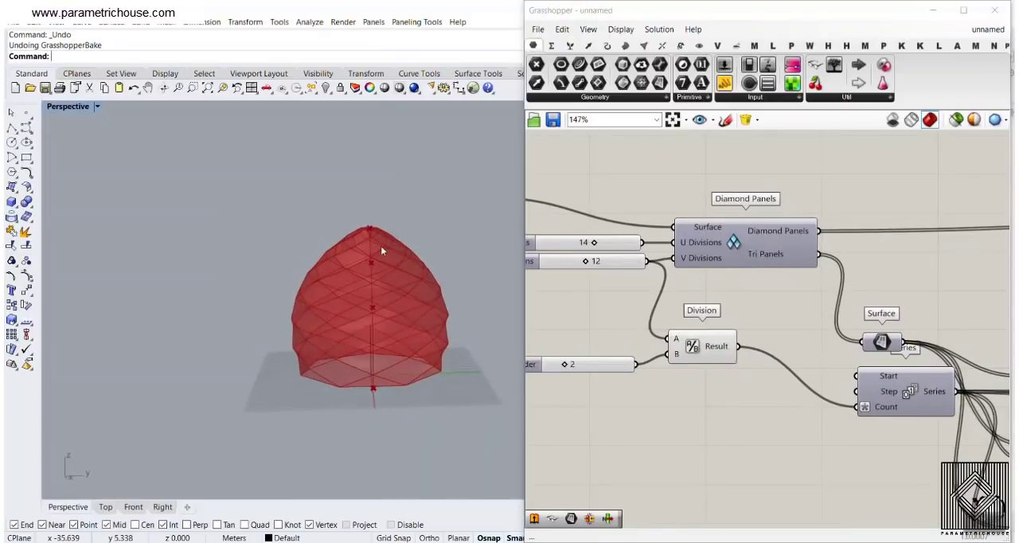
Select the Point parameter and move the upper profile points to shape the revolved form into a vase with a flared neck
{"action": "scroll", "coordinate": [718, 271], "scroll_direction": "down", "scroll_amount": 3}
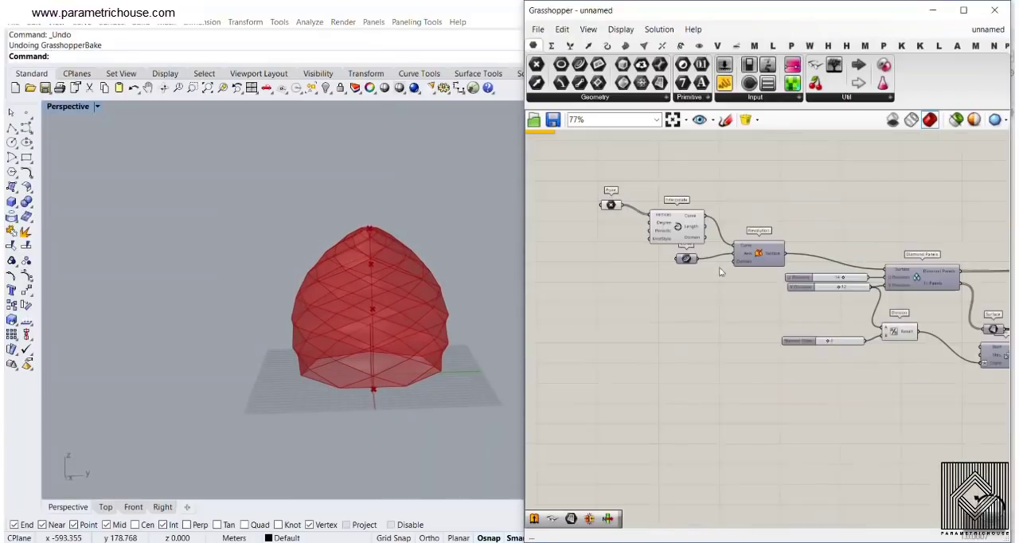
{"action": "right_click_drag", "start_coordinate": [719, 272], "coordinate": [753, 278]}
{"action": "scroll", "coordinate": [662, 219], "scroll_direction": "up", "scroll_amount": 4}
{"action": "left_click", "coordinate": [627, 204]}
{"action": "right_click_drag", "start_coordinate": [207, 308], "coordinate": [425, 335]}
{"action": "scroll", "coordinate": [331, 346], "scroll_direction": "down", "scroll_amount": 4}
{"action": "scroll", "coordinate": [436, 331], "scroll_direction": "up", "scroll_amount": 5}
{"action": "right_click_drag", "start_coordinate": [394, 252], "coordinate": [322, 279], "text": "shift"}
{"action": "left_click_drag", "start_coordinate": [295, 252], "coordinate": [320, 213]}
{"action": "left_click_drag", "start_coordinate": [341, 280], "coordinate": [320, 281]}
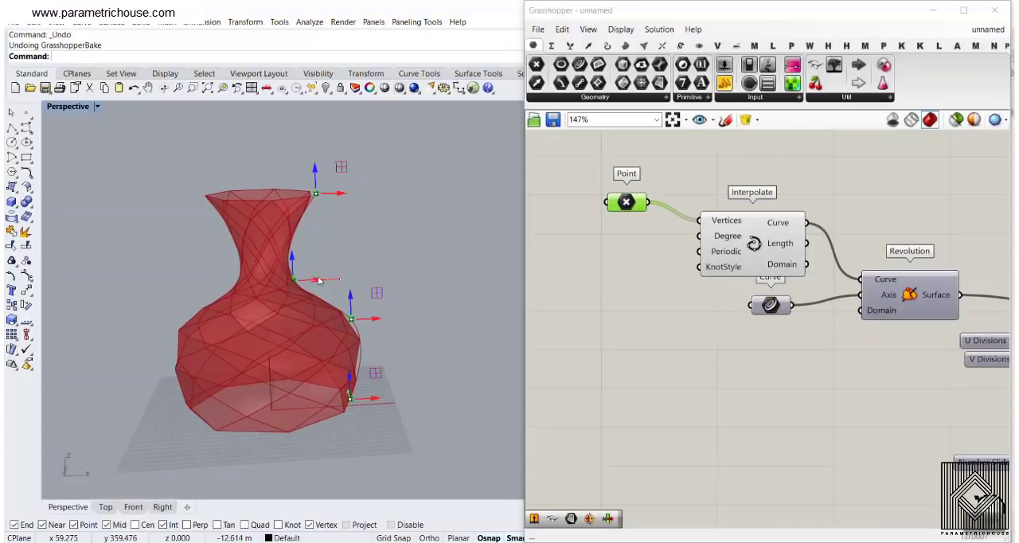
Move the lowest profile point inward to narrow the base of the vase
{"action": "left_click_drag", "start_coordinate": [370, 402], "coordinate": [330, 408]}
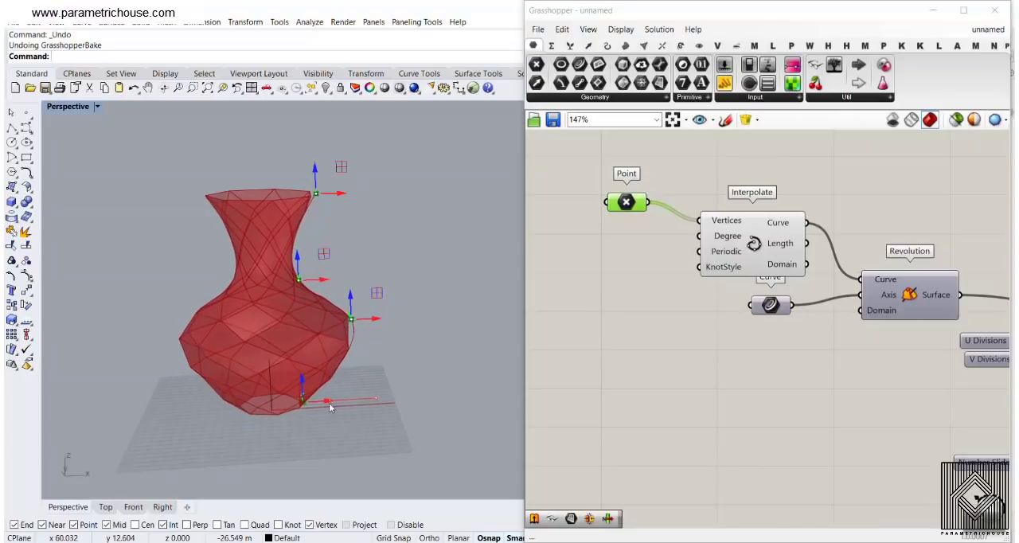
{"action": "right_click_drag", "start_coordinate": [346, 393], "coordinate": [340, 360]}
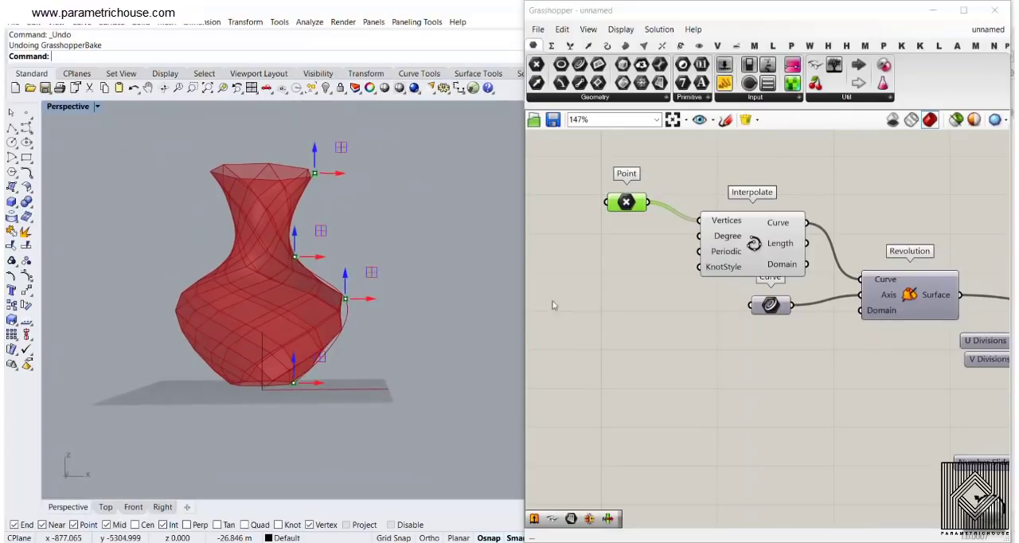
{"action": "right_click_drag", "start_coordinate": [446, 259], "coordinate": [438, 306]}
Set the U Divisions slider to 20 and raise the V Divisions slider to make the vase's panels denser
{"action": "right_click_drag", "start_coordinate": [933, 317], "coordinate": [660, 233]}
{"action": "scroll", "coordinate": [784, 262], "scroll_direction": "up", "scroll_amount": 4}
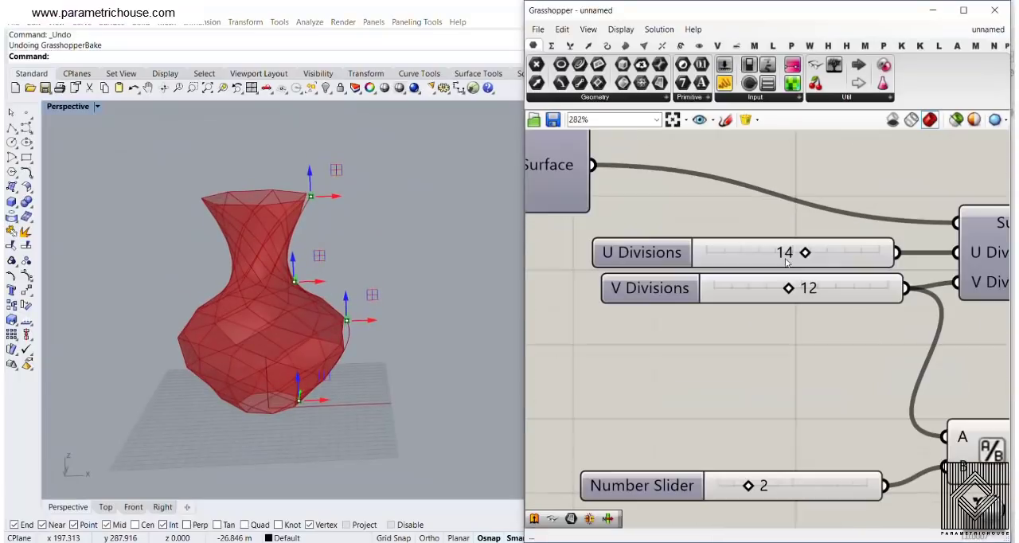
{"action": "left_click_drag", "start_coordinate": [805, 253], "coordinate": [883, 255]}
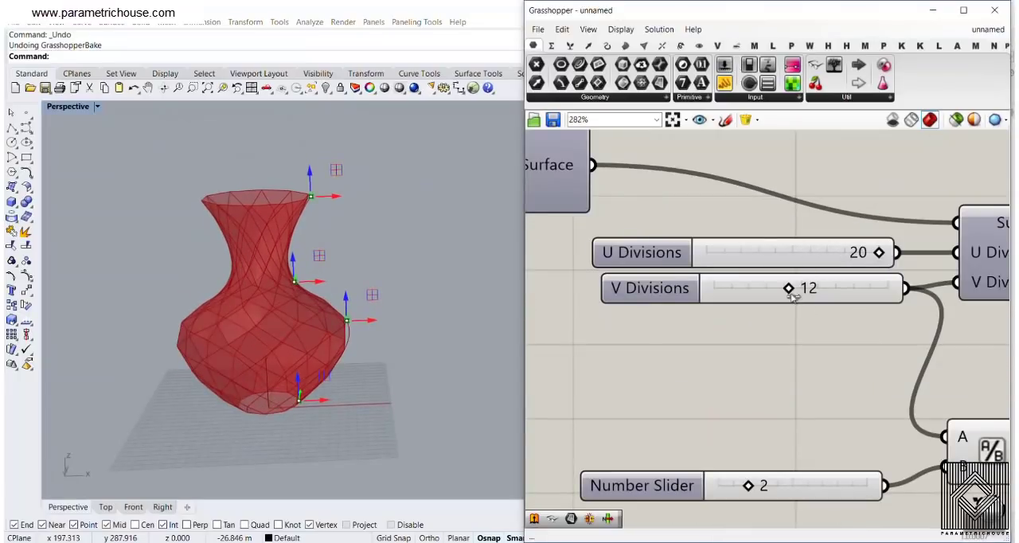
{"action": "left_click_drag", "start_coordinate": [799, 292], "coordinate": [876, 292]}
{"action": "right_click_drag", "start_coordinate": [318, 303], "coordinate": [343, 279]}
{"action": "left_click", "coordinate": [769, 335]}
Select the final merged Surface parameter to highlight the vase's panels and examine them up close
{"action": "scroll", "coordinate": [768, 334], "scroll_direction": "down", "scroll_amount": 10}
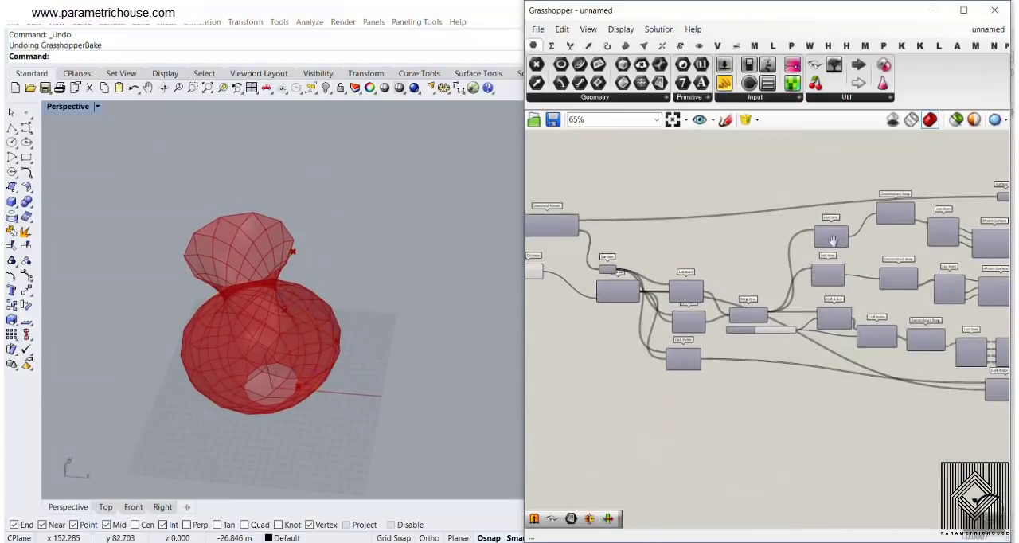
{"action": "scroll", "coordinate": [689, 264], "scroll_direction": "up", "scroll_amount": 7}
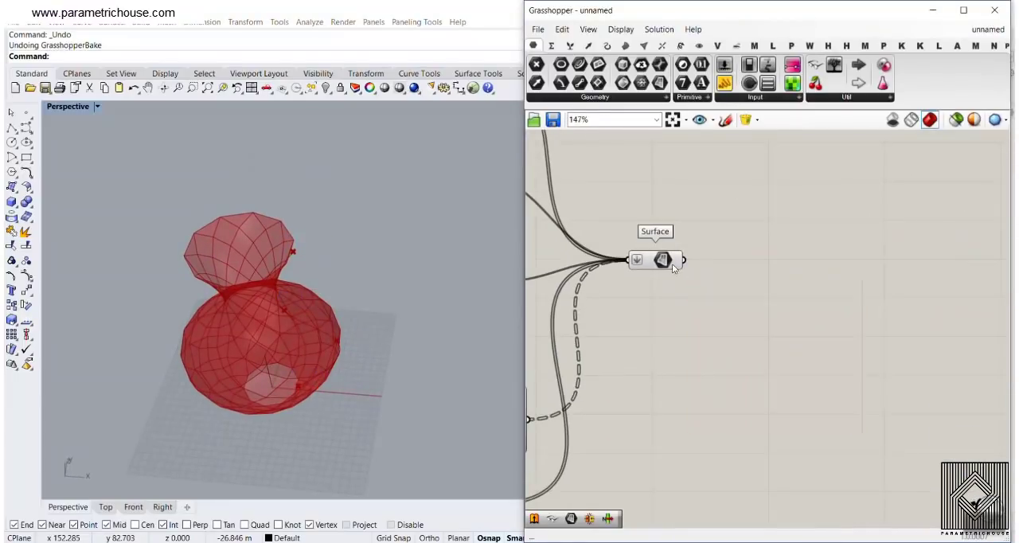
{"action": "left_click", "coordinate": [668, 260]}
{"action": "right_click_drag", "start_coordinate": [259, 308], "coordinate": [246, 244]}
{"action": "scroll", "coordinate": [247, 348], "scroll_direction": "up", "scroll_amount": 7}
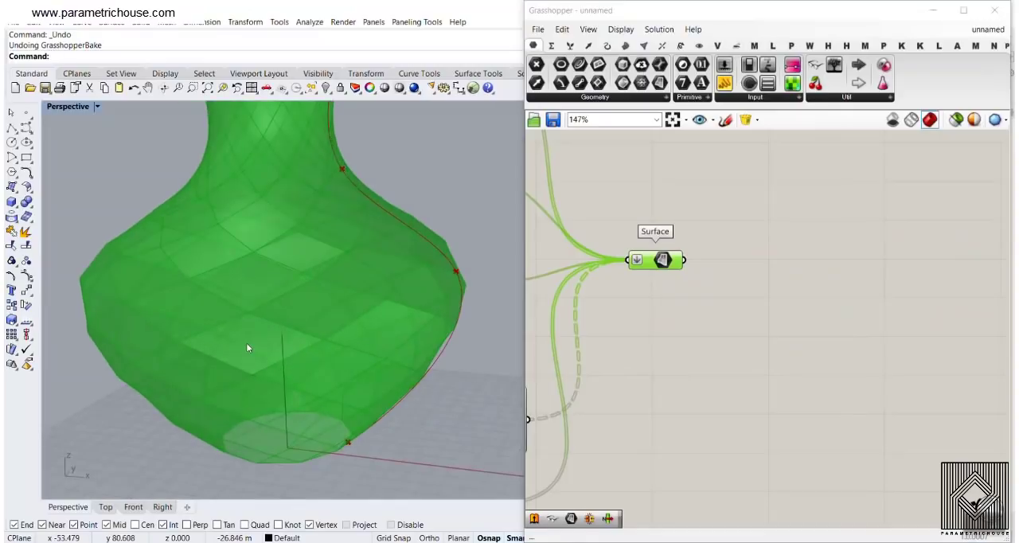
{"action": "left_click", "coordinate": [748, 282]}
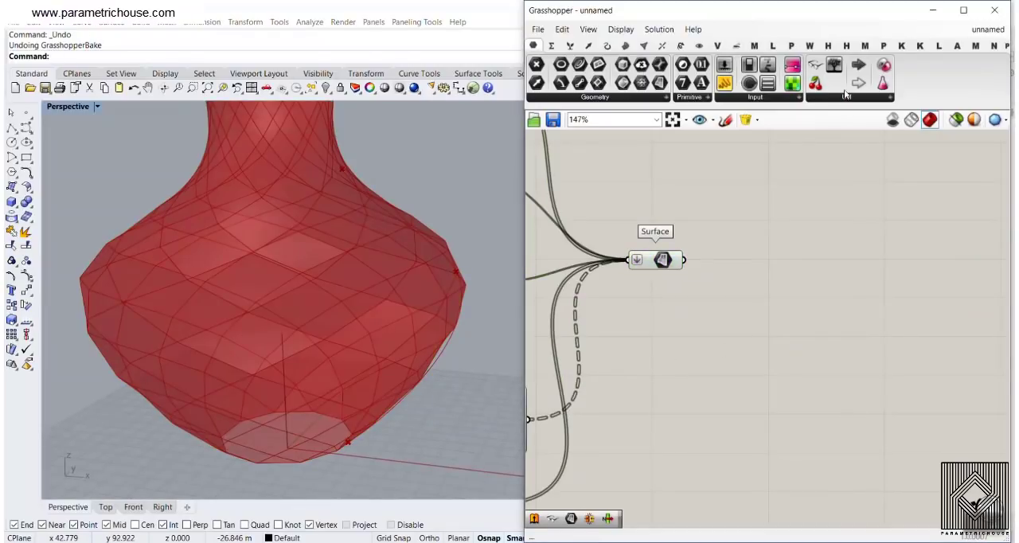
Add a LunchBox Panel Frame component and connect the merged Surface parameter to its Panel input
{"action": "left_click", "coordinate": [936, 46]}
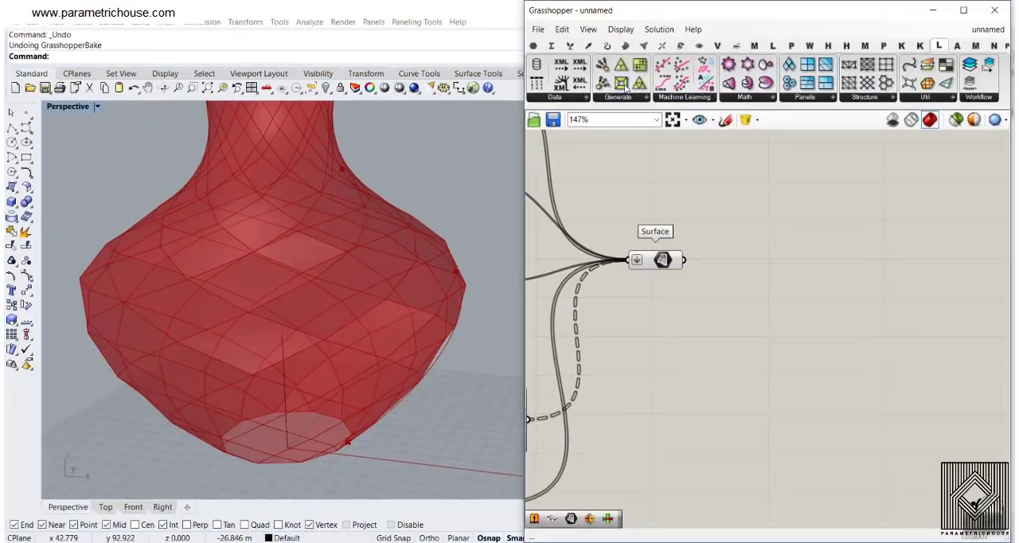
{"action": "left_click_drag", "start_coordinate": [625, 84], "coordinate": [764, 276]}
{"action": "scroll", "coordinate": [679, 260], "scroll_direction": "up", "scroll_amount": 2}
{"action": "left_click_drag", "start_coordinate": [686, 261], "coordinate": [708, 271]}
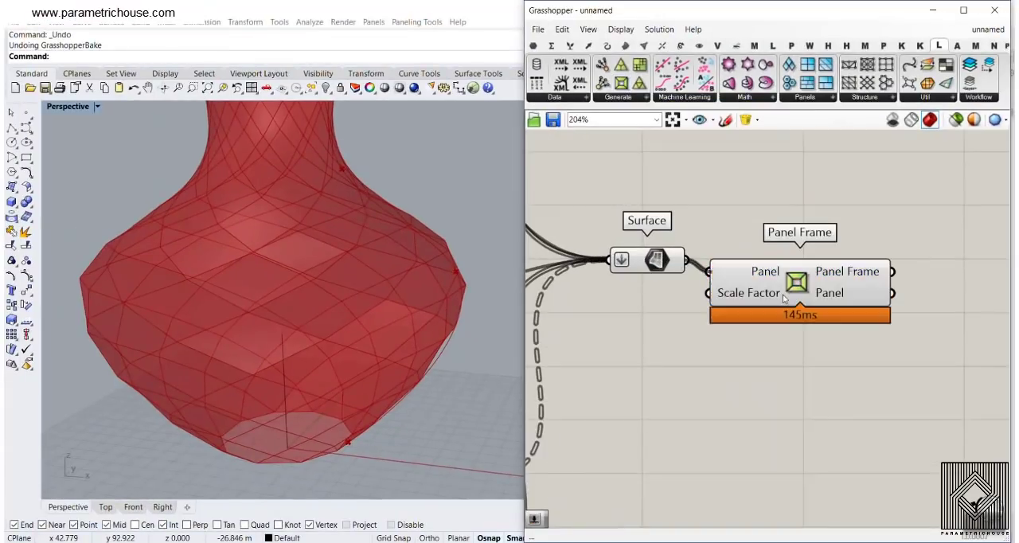
{"action": "left_click_drag", "start_coordinate": [771, 290], "coordinate": [893, 324]}
{"action": "left_click", "coordinate": [660, 279]}
Create a number slider with the value 0.86 and connect it to the Panel Frame's Scale Factor input
{"action": "double_click", "coordinate": [658, 326]}
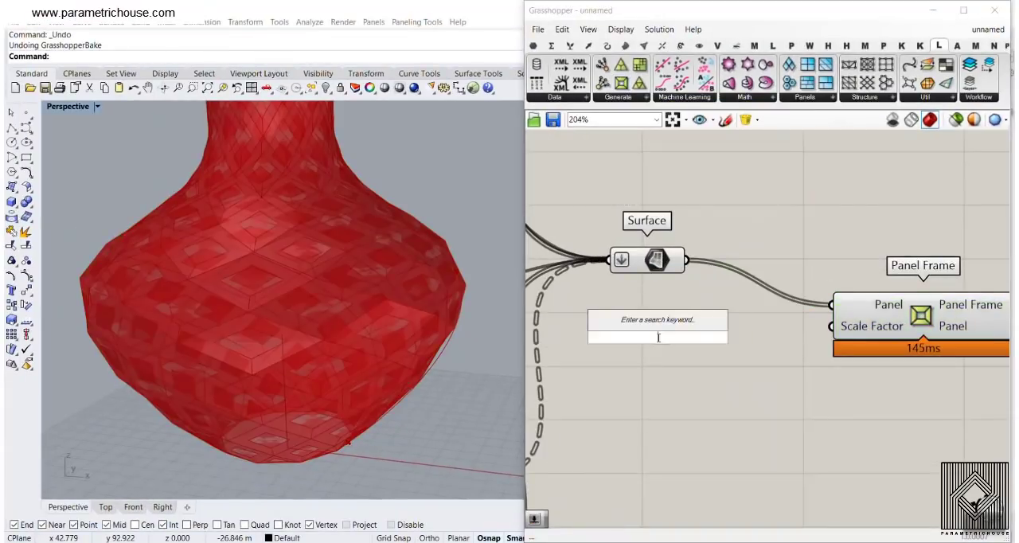
{"action": "type", "text": "0.8"}
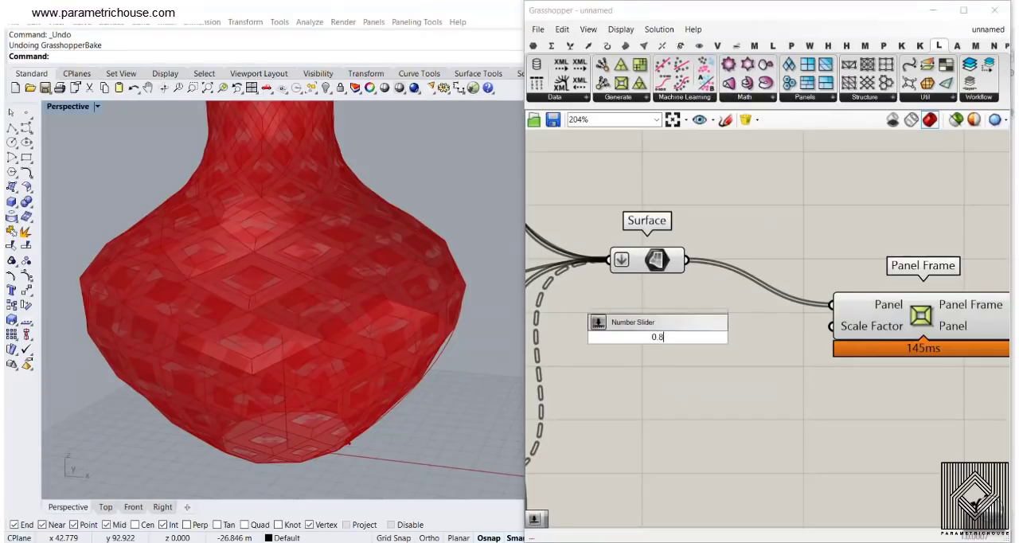
{"action": "type", "text": "6"}
{"action": "key", "text": "Return"}
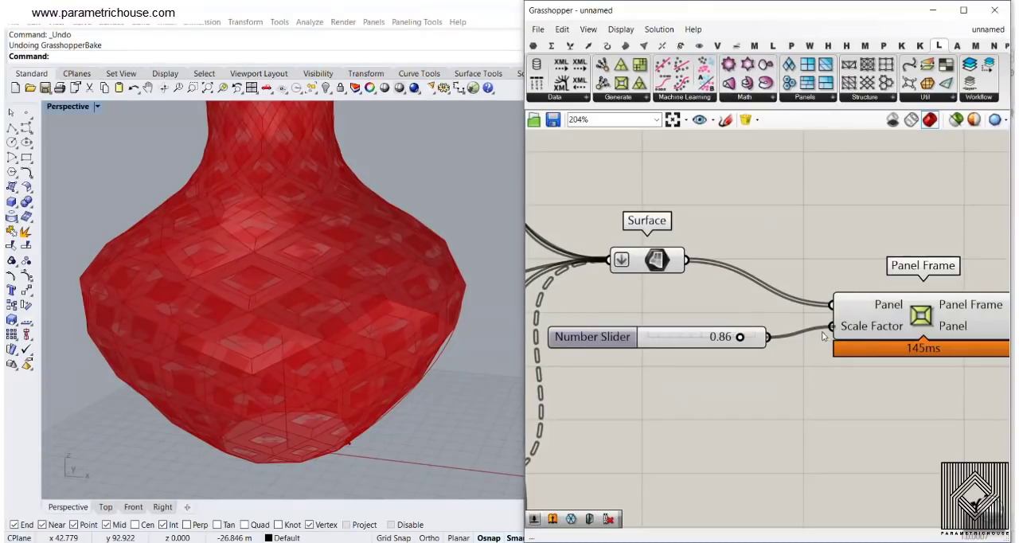
{"action": "left_click_drag", "start_coordinate": [824, 336], "coordinate": [831, 326]}
Turn off the preview of the merged Surface parameter so only the Panel Frame geometry is displayed
{"action": "right_click", "coordinate": [655, 257]}
{"action": "left_click", "coordinate": [672, 285]}
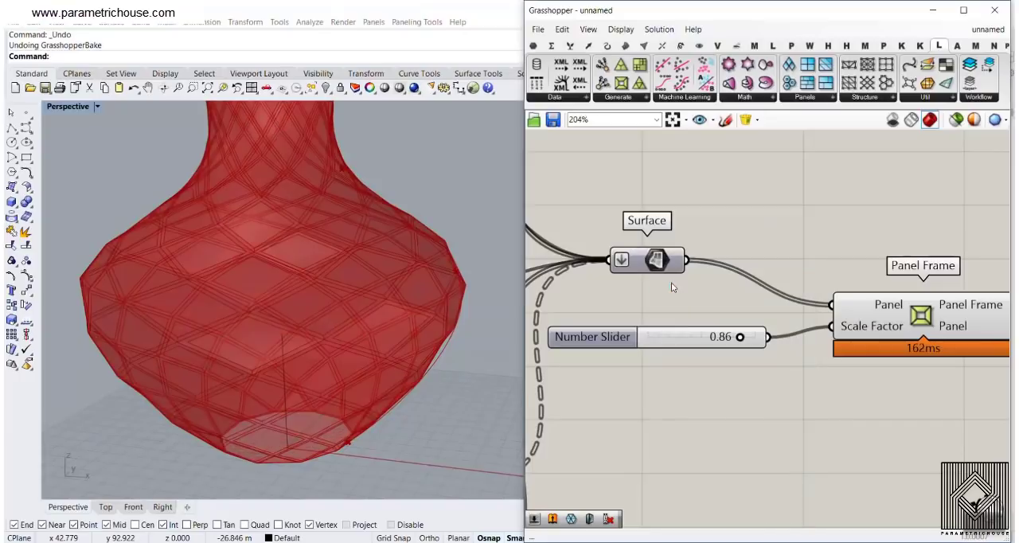
{"action": "right_click_drag", "start_coordinate": [221, 245], "coordinate": [259, 266]}
{"action": "scroll", "coordinate": [259, 267], "scroll_direction": "down", "scroll_amount": 5}
Bake the Panel Frame output onto Layer 01 and the Panel output onto Layer 02
{"action": "right_click_drag", "start_coordinate": [813, 271], "coordinate": [641, 212]}
{"action": "right_click", "coordinate": [804, 246]}
{"action": "left_click", "coordinate": [820, 264]}
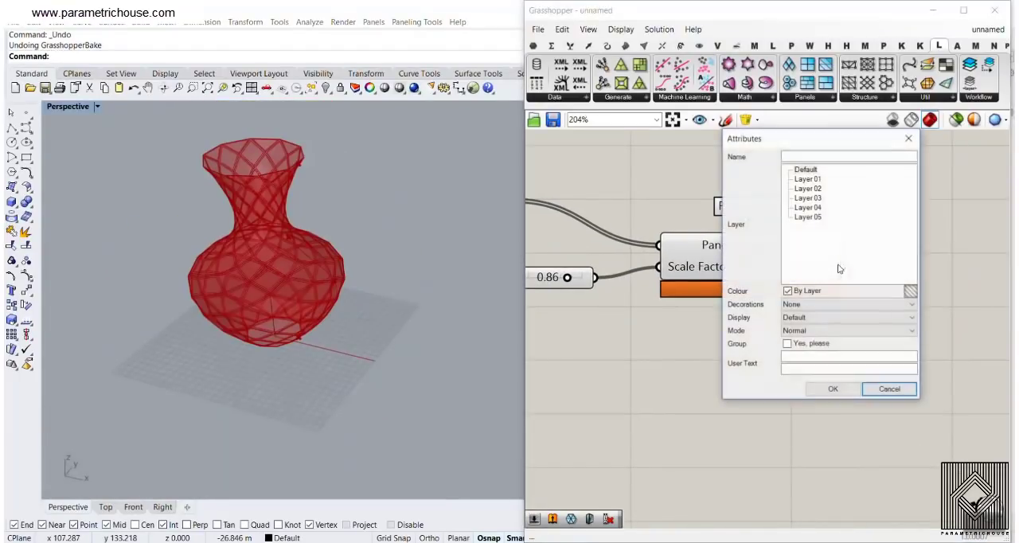
{"action": "left_click", "coordinate": [858, 389]}
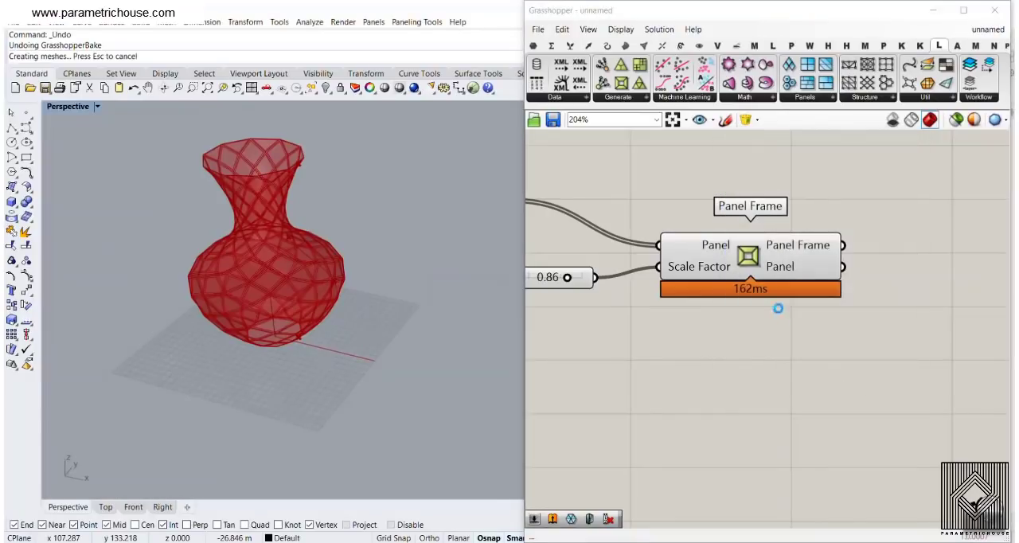
{"action": "right_click", "coordinate": [786, 268]}
{"action": "left_click", "coordinate": [803, 284]}
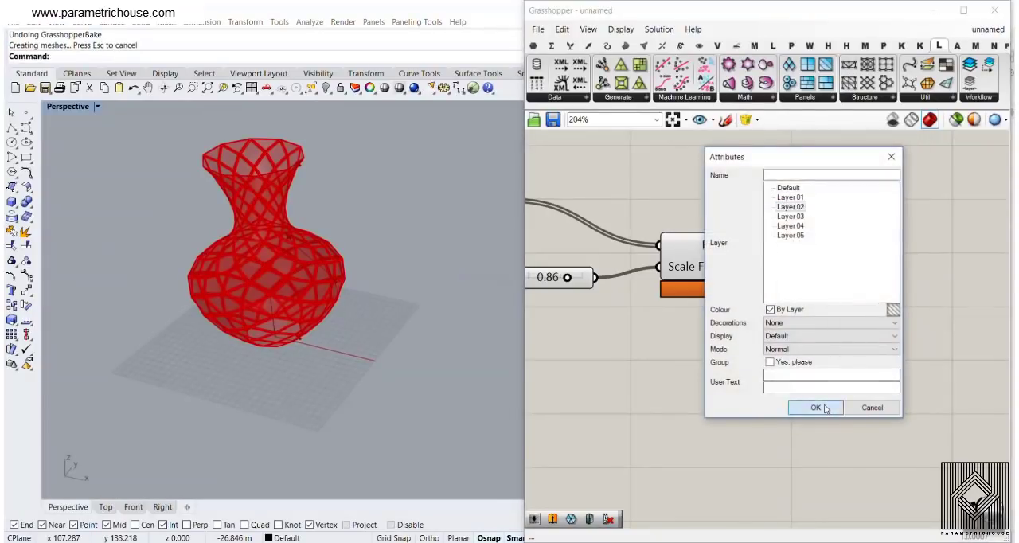
{"action": "left_click", "coordinate": [816, 407]}
In Rhino, select all the baked frames on Layer 01 and join them into one polysurface
{"action": "left_click", "coordinate": [990, 14]}
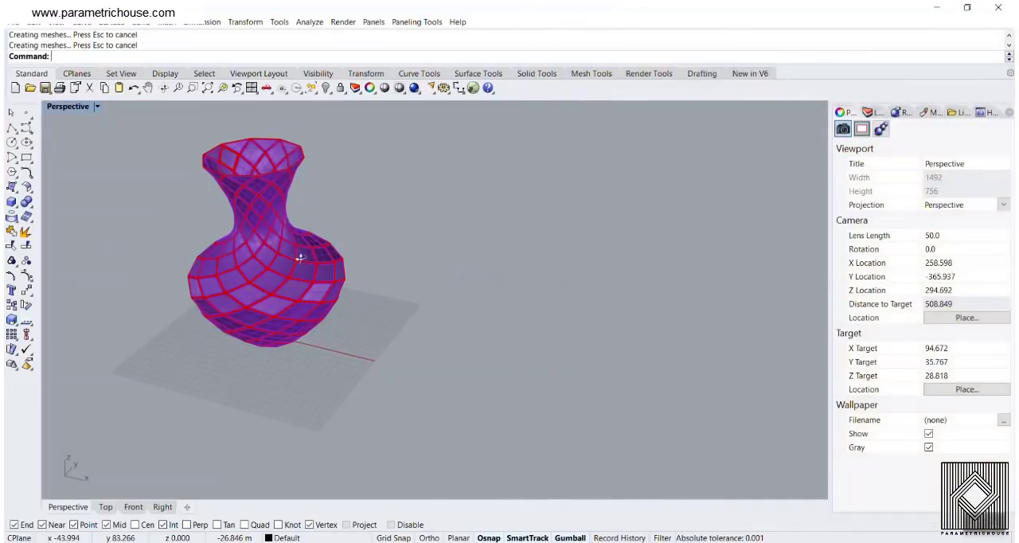
{"action": "scroll", "coordinate": [307, 258], "scroll_direction": "up", "scroll_amount": 6}
{"action": "scroll", "coordinate": [168, 298], "scroll_direction": "up", "scroll_amount": 6}
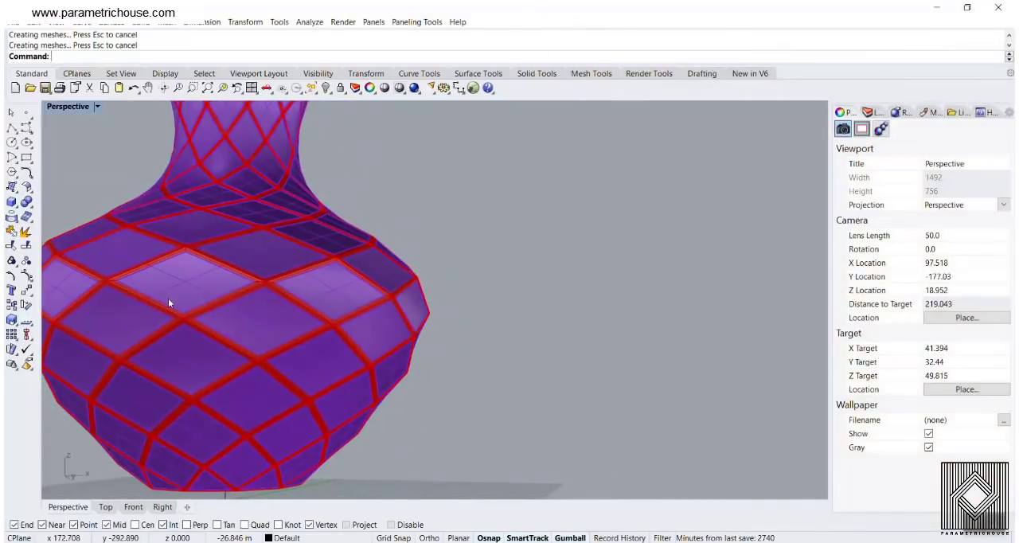
{"action": "left_click", "coordinate": [195, 356]}
{"action": "left_click", "coordinate": [791, 152]}
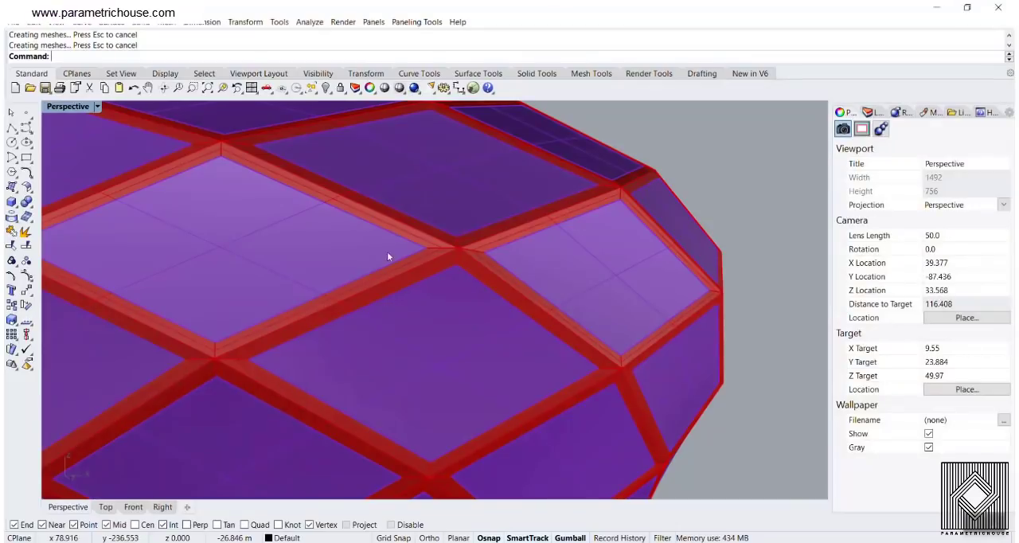
{"action": "left_click", "coordinate": [870, 112]}
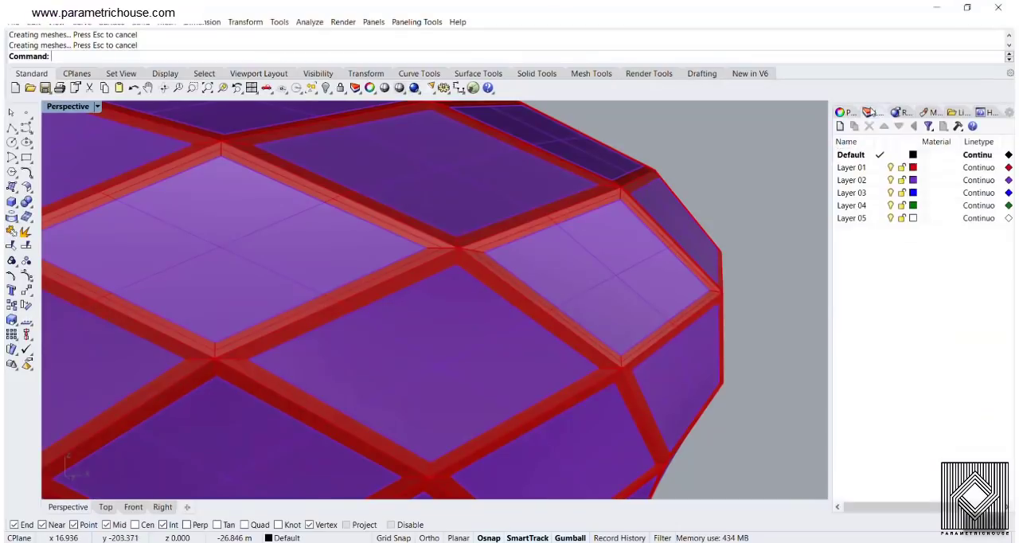
{"action": "left_click", "coordinate": [852, 167]}
{"action": "right_click", "coordinate": [852, 167]}
{"action": "left_click", "coordinate": [893, 342]}
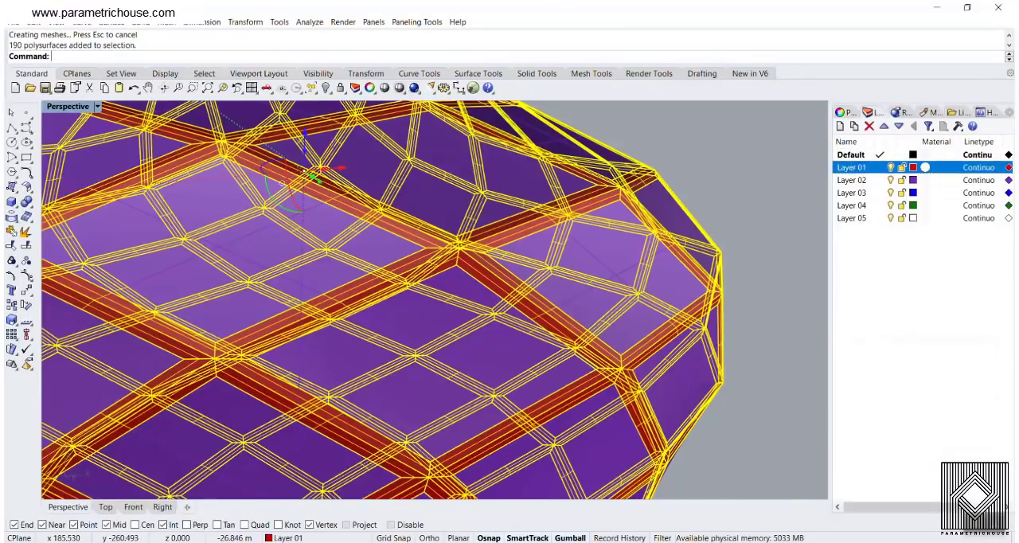
{"action": "key", "text": "ctrl+j"}
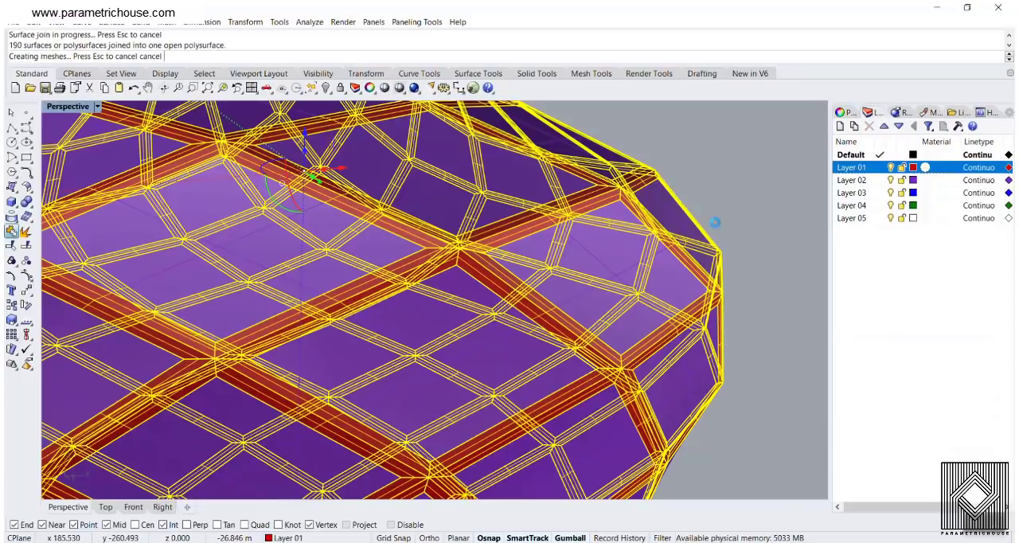
Move the joined Layer 01 frame away from the purple Layer 02 panels
{"action": "scroll", "coordinate": [575, 266], "scroll_direction": "down", "scroll_amount": 5}
{"action": "scroll", "coordinate": [565, 280], "scroll_direction": "up", "scroll_amount": 2}
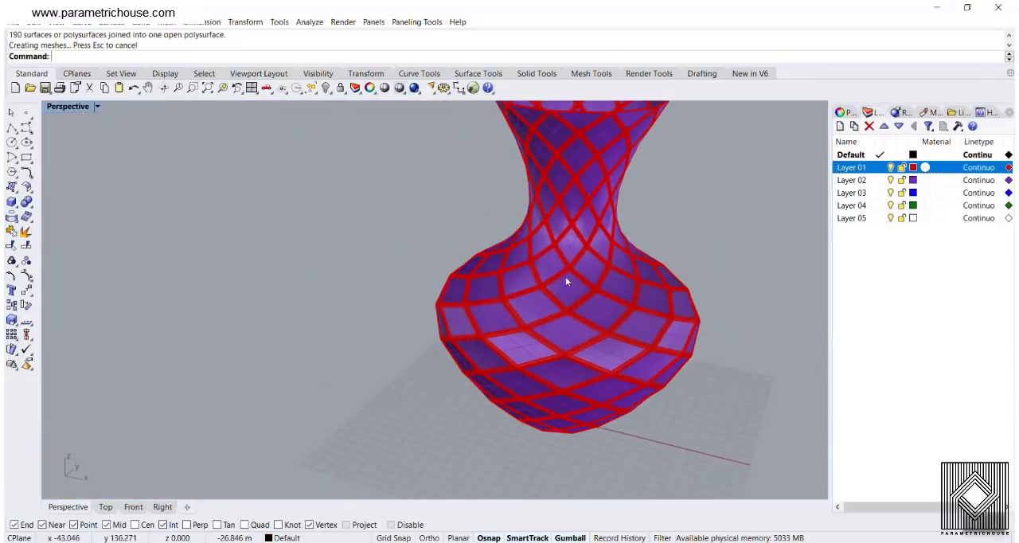
{"action": "left_click_drag", "start_coordinate": [540, 288], "coordinate": [543, 325]}
{"action": "key", "text": "ctrl+z"}
{"action": "scroll", "coordinate": [550, 289], "scroll_direction": "up", "scroll_amount": 8}
{"action": "scroll", "coordinate": [647, 327], "scroll_direction": "down", "scroll_amount": 8}
{"action": "scroll", "coordinate": [704, 326], "scroll_direction": "down", "scroll_amount": 7}
{"action": "scroll", "coordinate": [573, 243], "scroll_direction": "up", "scroll_amount": 8}
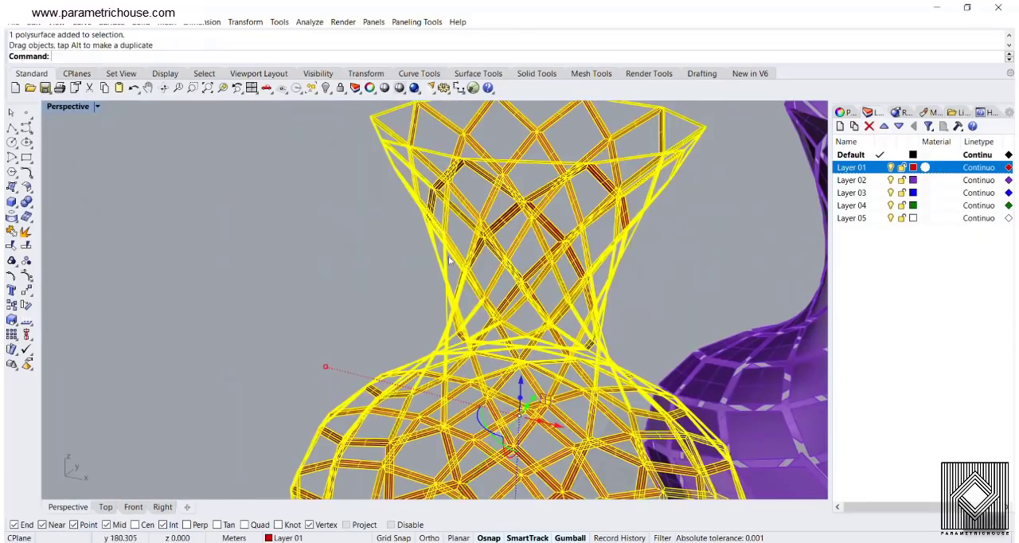
Offset the joined Layer 01 frame into a solid with OffsetSrf at distance 1, flipping all directions outward
{"action": "left_click", "coordinate": [359, 234]}
{"action": "scroll", "coordinate": [360, 234], "scroll_direction": "down", "scroll_amount": 1}
{"action": "scroll", "coordinate": [360, 236], "scroll_direction": "down", "scroll_amount": 5}
{"action": "scroll", "coordinate": [399, 234], "scroll_direction": "up", "scroll_amount": 1}
{"action": "left_click", "coordinate": [398, 234]}
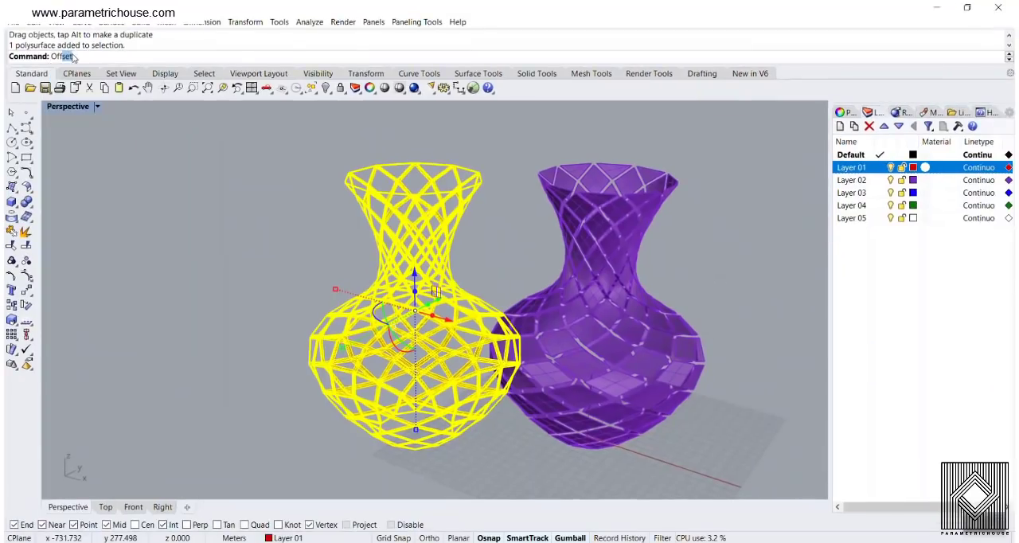
{"action": "type", "text": "Srf"}
{"action": "left_click", "coordinate": [77, 70]}
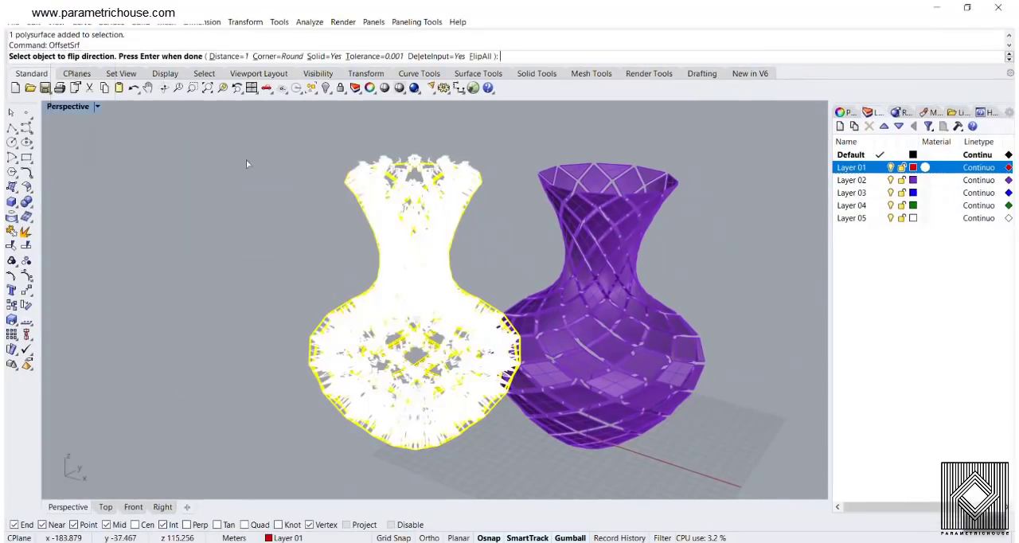
{"action": "left_click", "coordinate": [480, 57]}
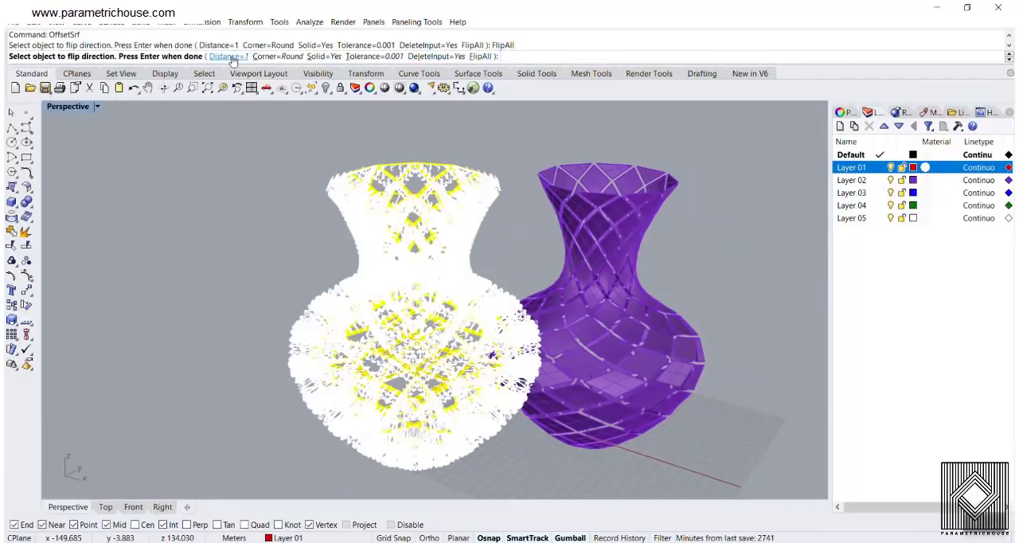
{"action": "key", "text": "Return"}
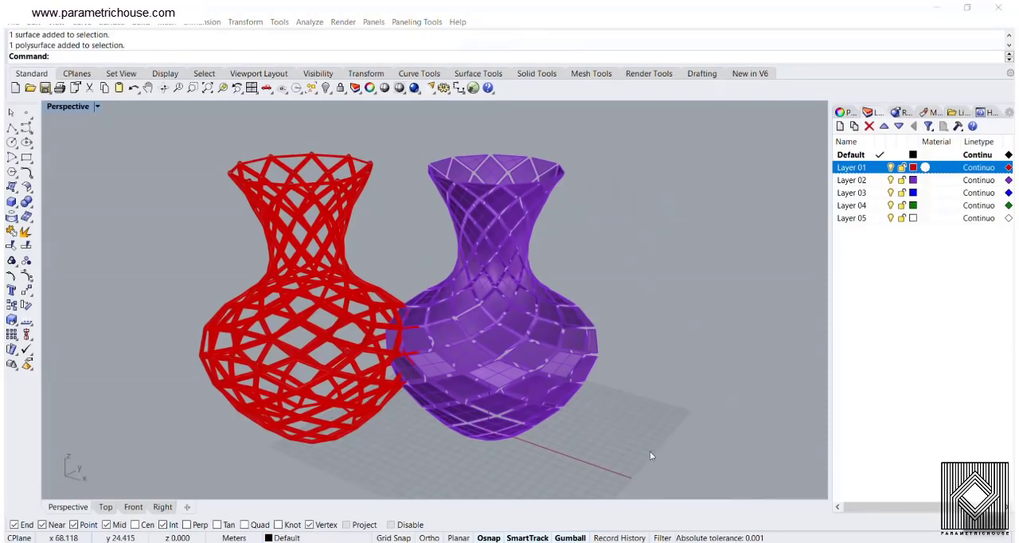
Move the thickened frame farther from the purple panel vase, leaving the small loose spheres behind
{"action": "scroll", "coordinate": [282, 207], "scroll_direction": "up", "scroll_amount": 10}
{"action": "left_click_drag", "start_coordinate": [271, 184], "coordinate": [245, 209]}
{"action": "scroll", "coordinate": [417, 215], "scroll_direction": "down", "scroll_amount": 10}
{"action": "scroll", "coordinate": [417, 215], "scroll_direction": "down", "scroll_amount": 2}
{"action": "left_click", "coordinate": [360, 199]}
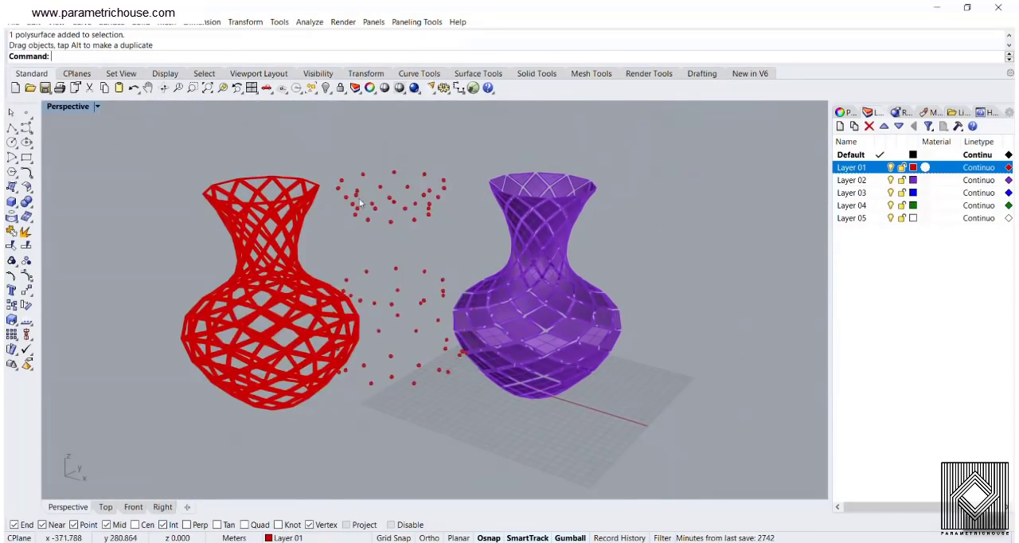
Examine the small loose spheres between the thickened frame and the purple vase
{"action": "scroll", "coordinate": [384, 253], "scroll_direction": "up", "scroll_amount": 9}
{"action": "right_click_drag", "start_coordinate": [382, 252], "coordinate": [385, 209]}
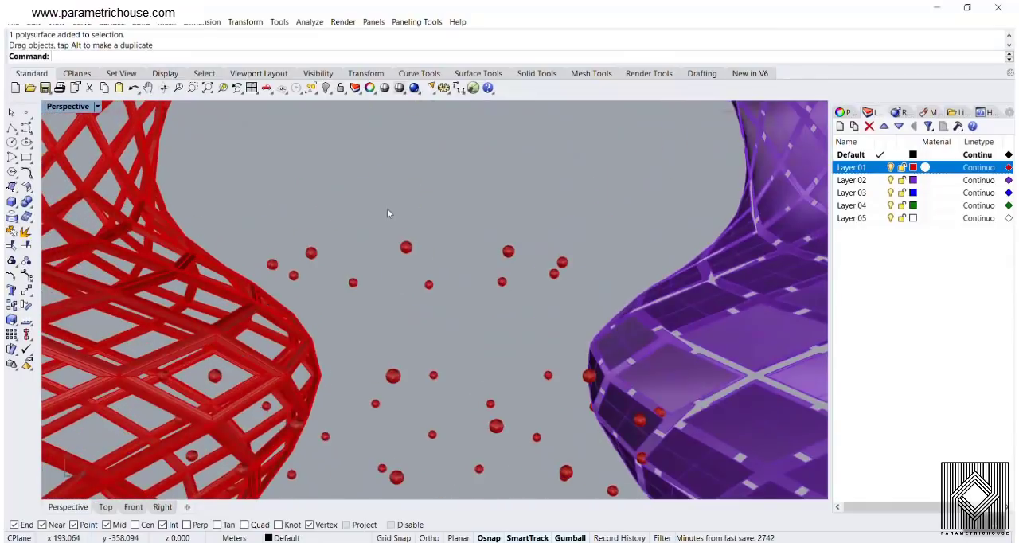
{"action": "scroll", "coordinate": [451, 255], "scroll_direction": "up", "scroll_amount": 10}
{"action": "scroll", "coordinate": [587, 246], "scroll_direction": "down", "scroll_amount": 6}
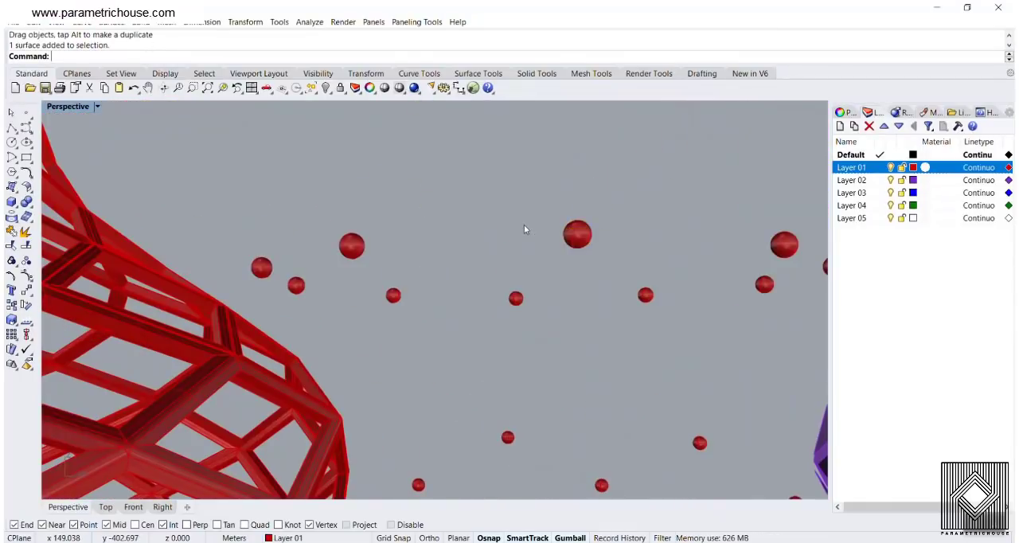
{"action": "scroll", "coordinate": [523, 229], "scroll_direction": "down", "scroll_amount": 6}
{"action": "left_click_drag", "start_coordinate": [417, 285], "coordinate": [362, 291]}
{"action": "key", "text": "Escape"}
Inspect the thickened frame in Rendered display mode, and return the Perspective viewport to Shaded
{"action": "scroll", "coordinate": [379, 212], "scroll_direction": "up", "scroll_amount": 8}
{"action": "left_click", "coordinate": [88, 107]}
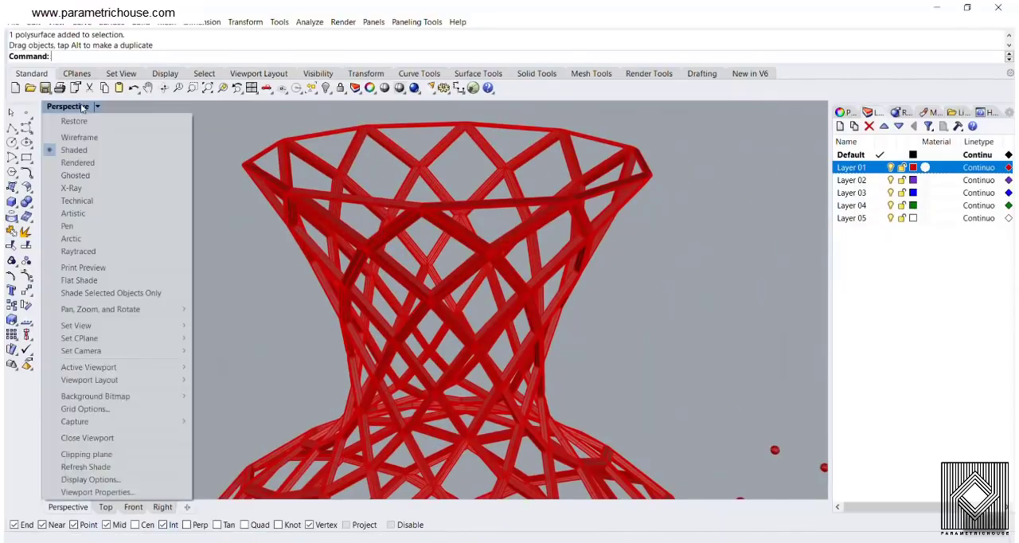
{"action": "left_click", "coordinate": [79, 162]}
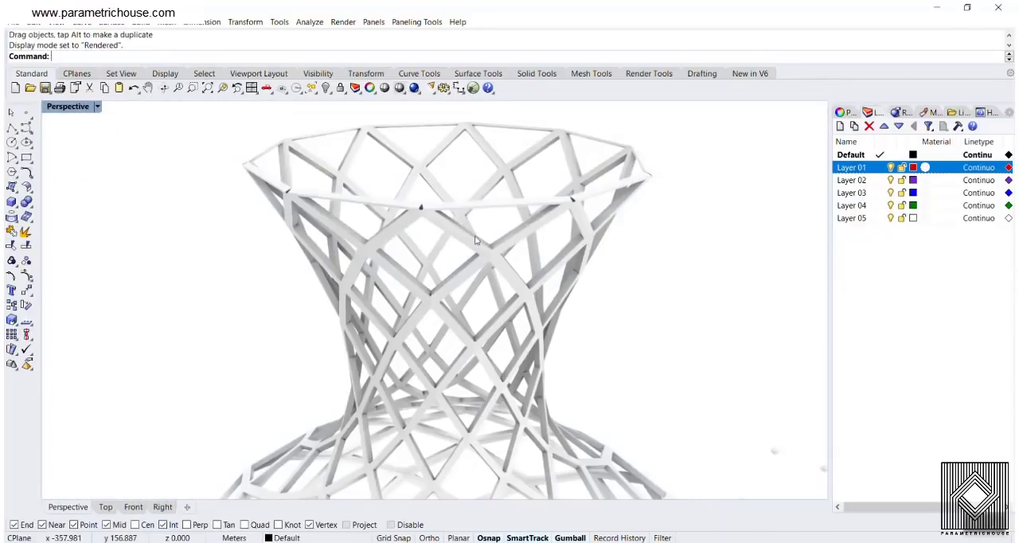
{"action": "scroll", "coordinate": [475, 240], "scroll_direction": "down", "scroll_amount": 6}
{"action": "right_click_drag", "start_coordinate": [476, 237], "coordinate": [430, 211]}
{"action": "left_click", "coordinate": [88, 107]}
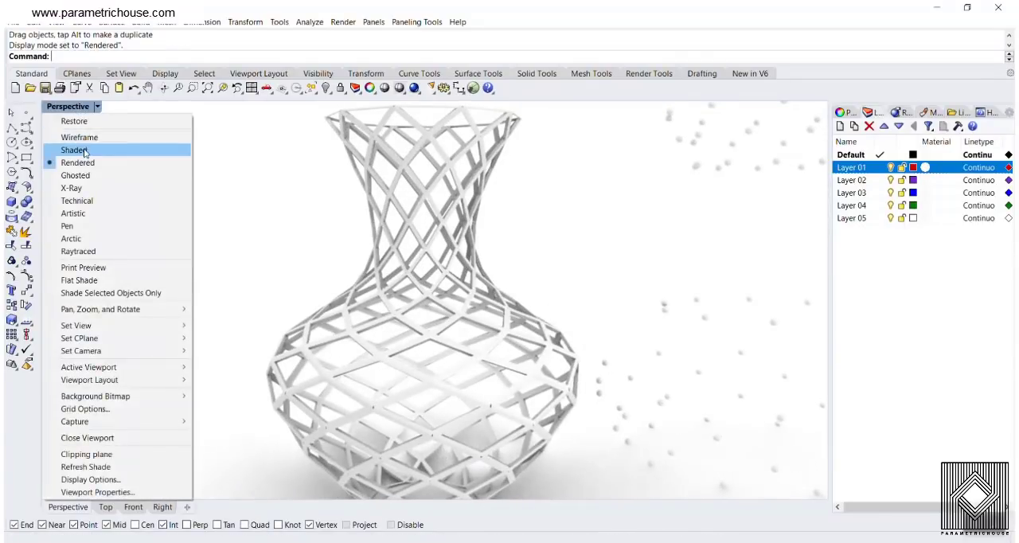
{"action": "left_click", "coordinate": [80, 150]}
Delete all the geometry from the Rhino model and bring up the Grasshopper definition
{"action": "scroll", "coordinate": [509, 250], "scroll_direction": "down", "scroll_amount": 5}
{"action": "left_click_drag", "start_coordinate": [457, 218], "coordinate": [575, 356]}
{"action": "key", "text": "Delete"}
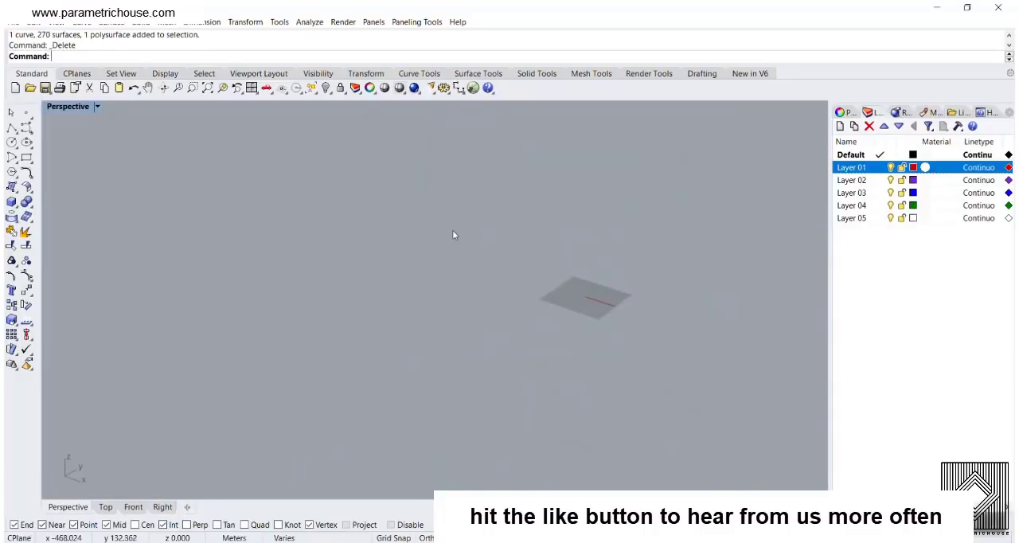
{"action": "type", "text": "Grasshopper"}
{"action": "key", "text": "Return"}
Draw a vertical line starting at the origin (0) as the revolution axis in Rhino
{"action": "right_click_drag", "start_coordinate": [437, 265], "coordinate": [297, 283], "text": "shift"}
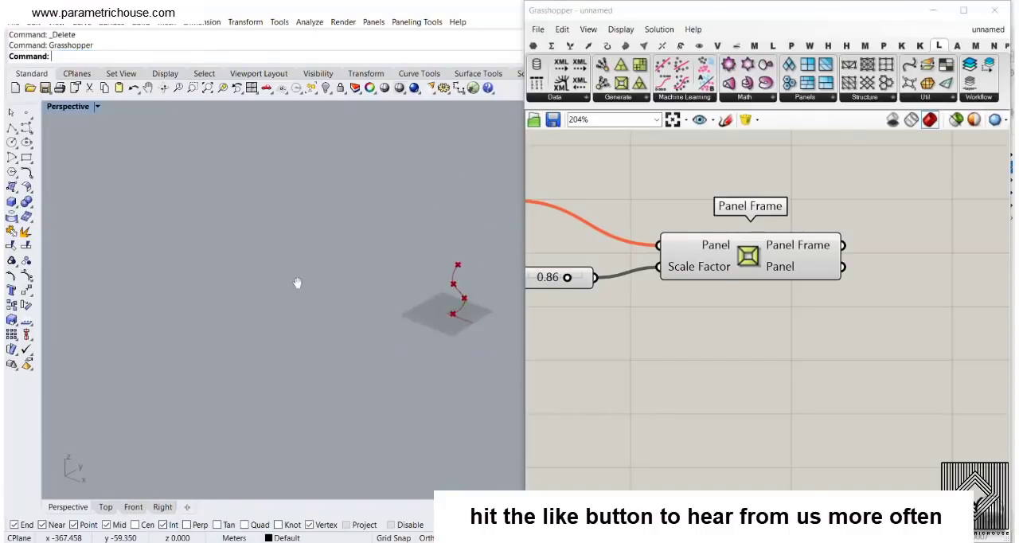
{"action": "scroll", "coordinate": [315, 277], "scroll_direction": "up", "scroll_amount": 10}
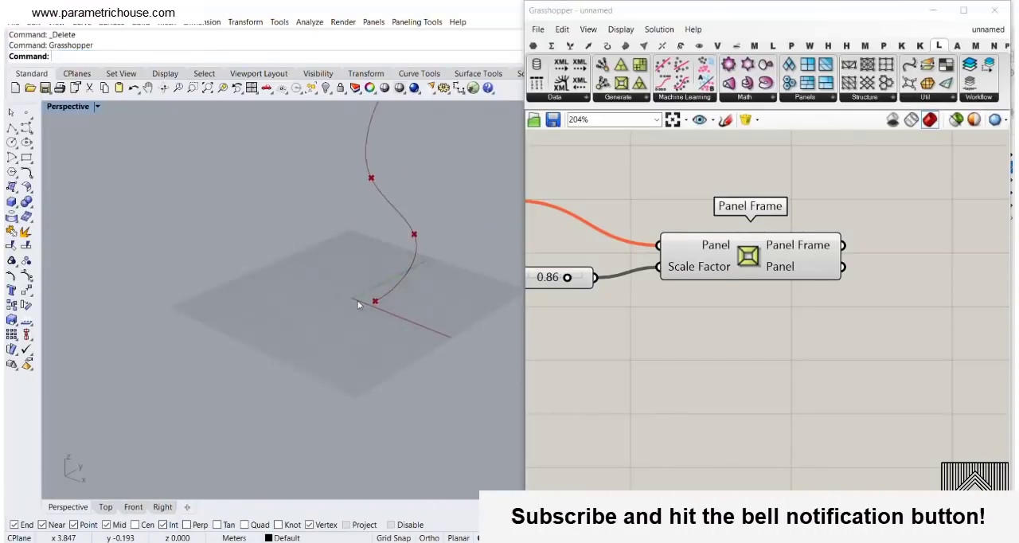
{"action": "left_click", "coordinate": [603, 238]}
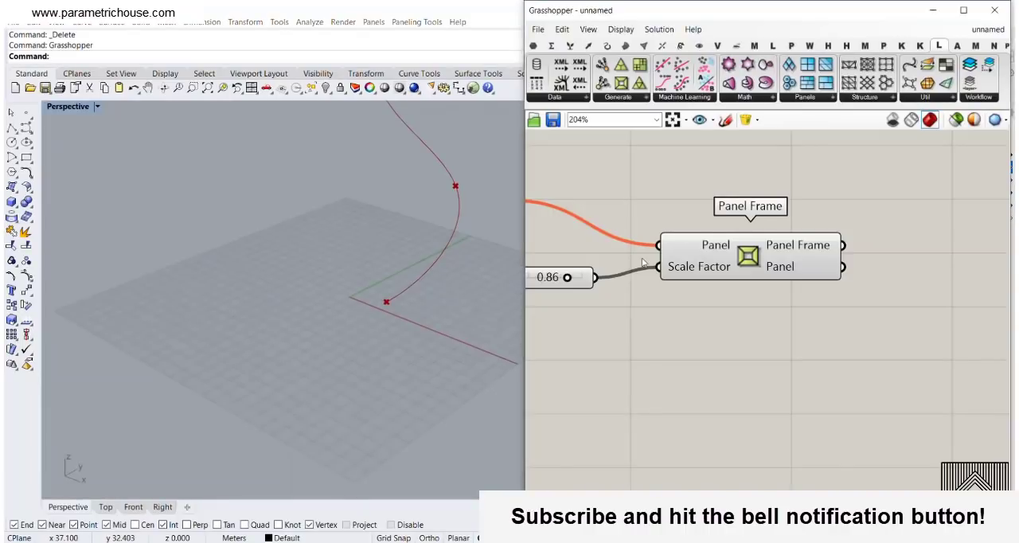
{"action": "scroll", "coordinate": [603, 238], "scroll_direction": "down", "scroll_amount": 6}
{"action": "scroll", "coordinate": [557, 207], "scroll_direction": "up", "scroll_amount": 7}
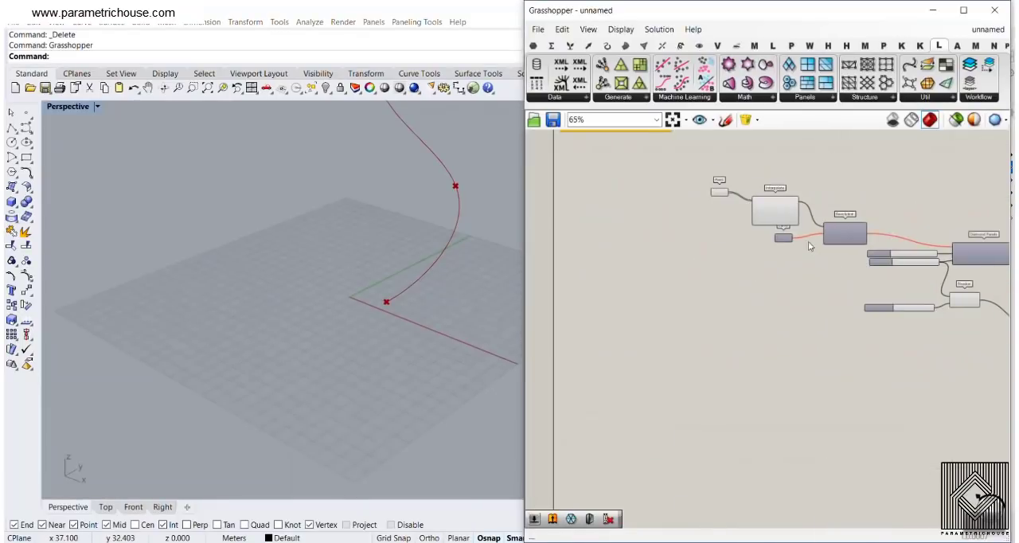
{"action": "scroll", "coordinate": [398, 318], "scroll_direction": "up", "scroll_amount": 5}
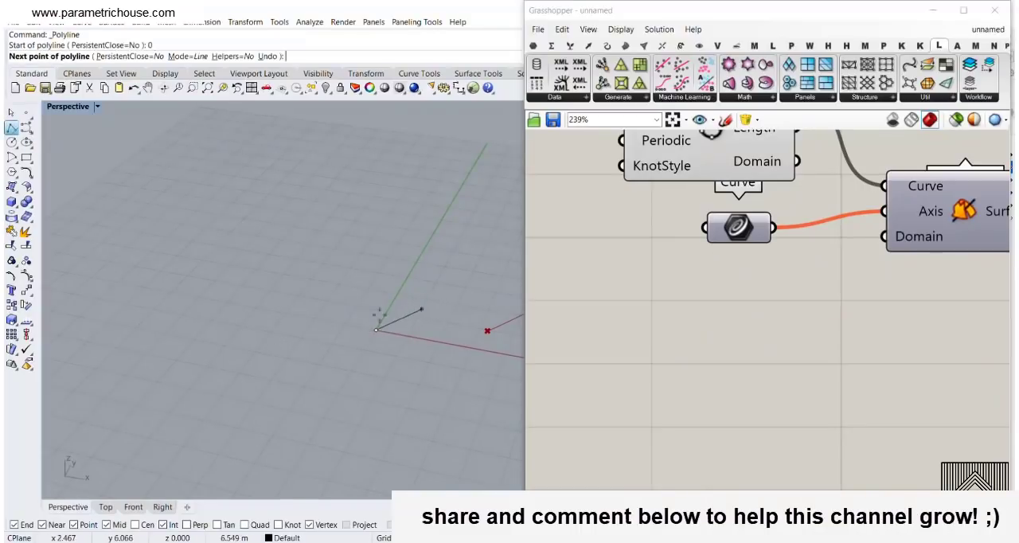
{"action": "left_click", "coordinate": [372, 245]}
{"action": "key", "text": "Return"}
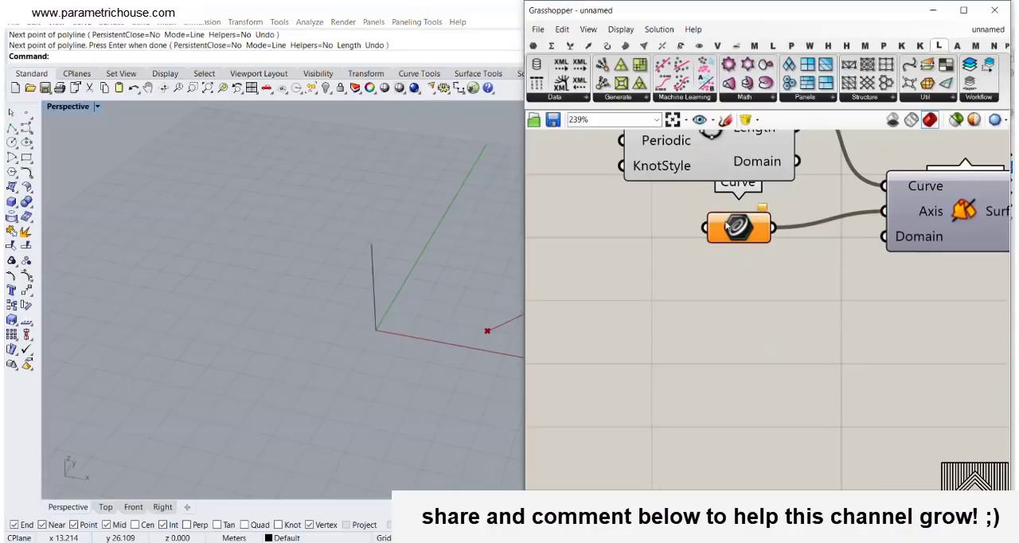
Reference the vertical line in the Curve parameter that feeds the Revolution's Axis input
{"action": "right_click", "coordinate": [738, 226]}
{"action": "left_click", "coordinate": [763, 408]}
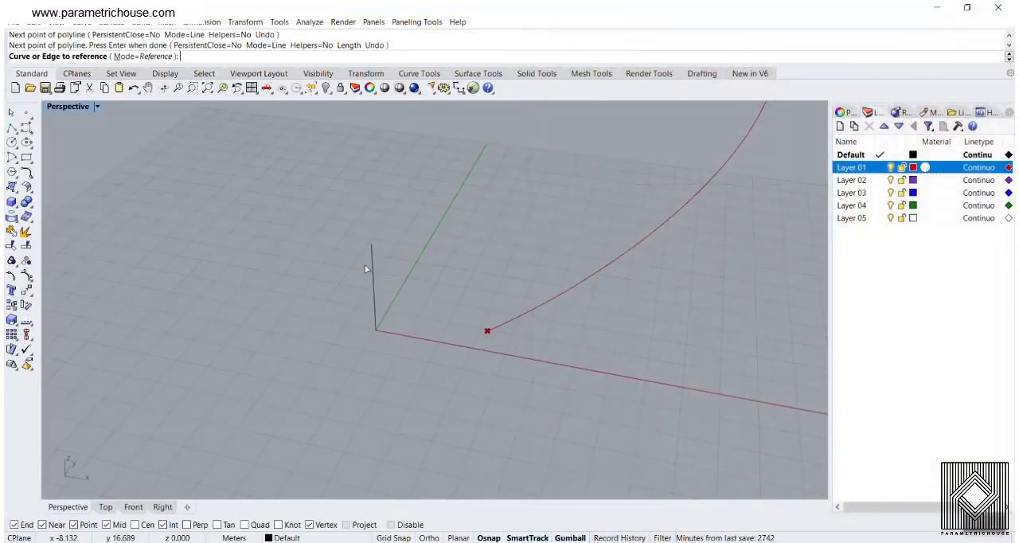
{"action": "left_click", "coordinate": [372, 263]}
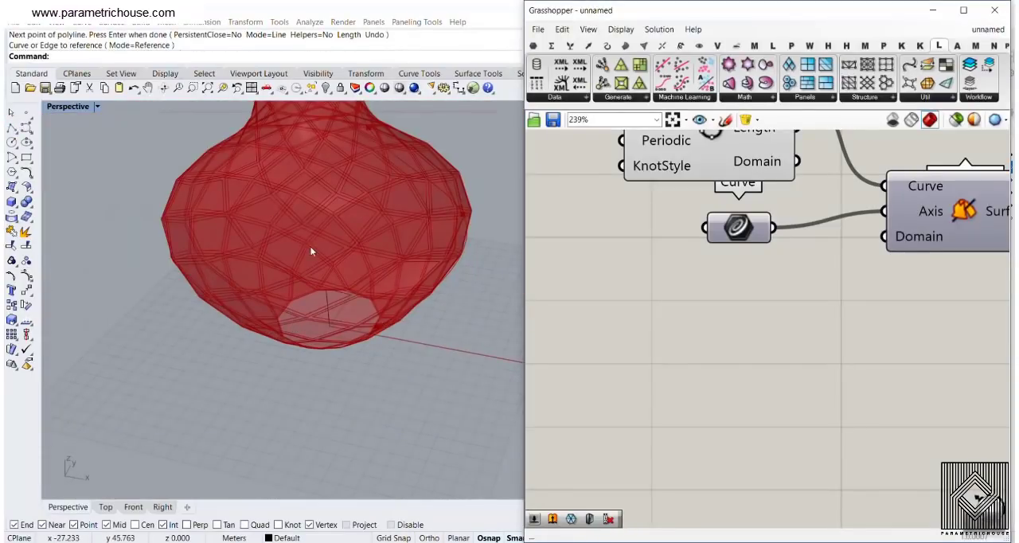
{"action": "scroll", "coordinate": [346, 320], "scroll_direction": "down", "scroll_amount": 4}
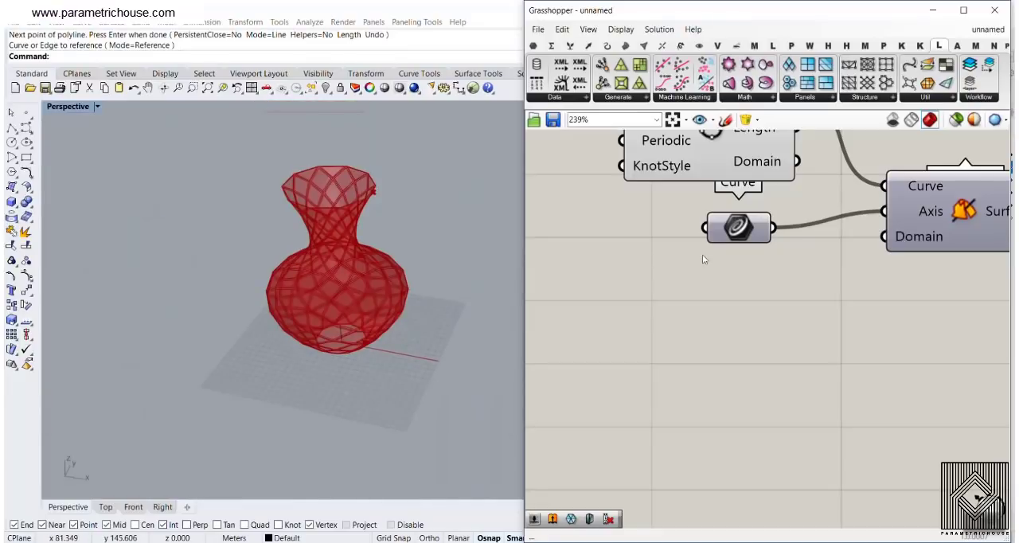
Internalise the axis data in the Curve parameter and delete the vertical line from Rhino
{"action": "right_click", "coordinate": [734, 229]}
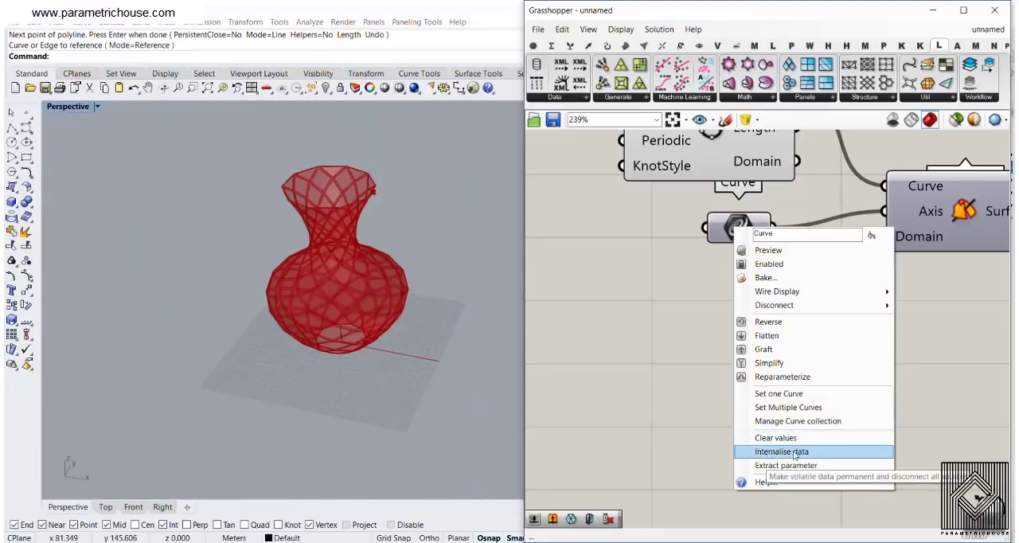
{"action": "left_click", "coordinate": [800, 453]}
{"action": "left_click", "coordinate": [273, 255]}
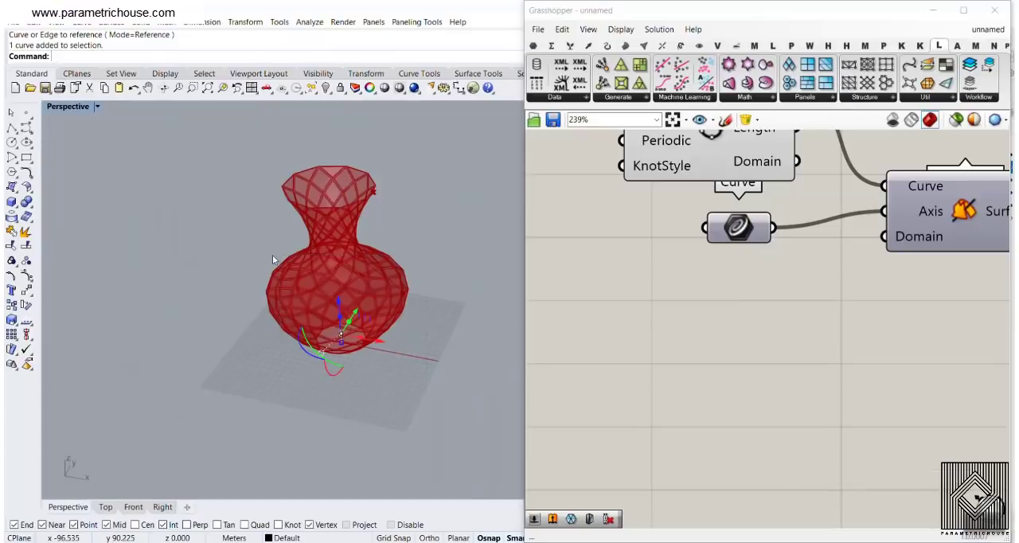
{"action": "key", "text": "Delete"}
{"action": "right_click_drag", "start_coordinate": [339, 313], "coordinate": [315, 328]}
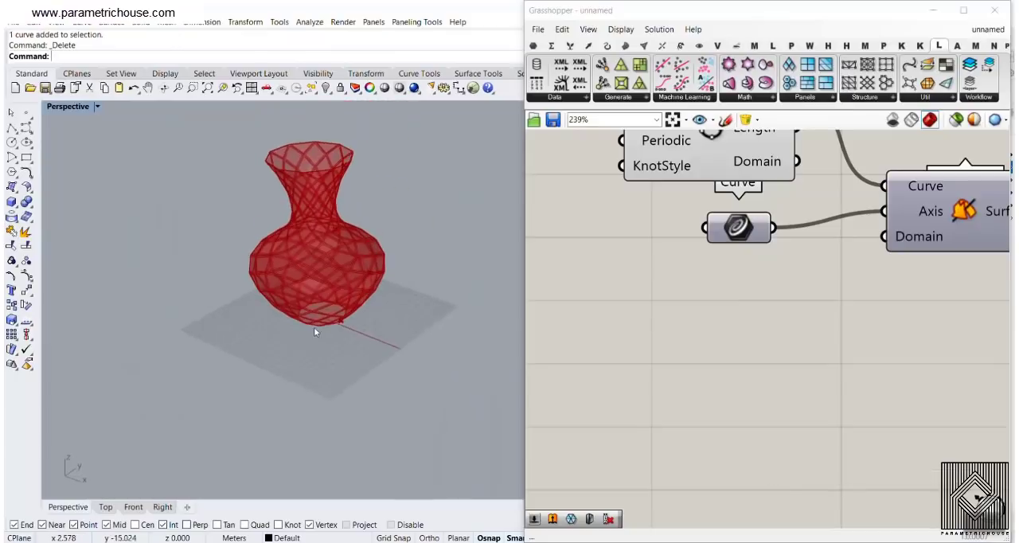
Try moving the vase's belly profile point about 25 m inward through the Point parameter, and undo that move
{"action": "right_click_drag", "start_coordinate": [749, 271], "coordinate": [886, 325]}
{"action": "scroll", "coordinate": [886, 326], "scroll_direction": "down", "scroll_amount": 4}
{"action": "right_click_drag", "start_coordinate": [338, 274], "coordinate": [410, 250]}
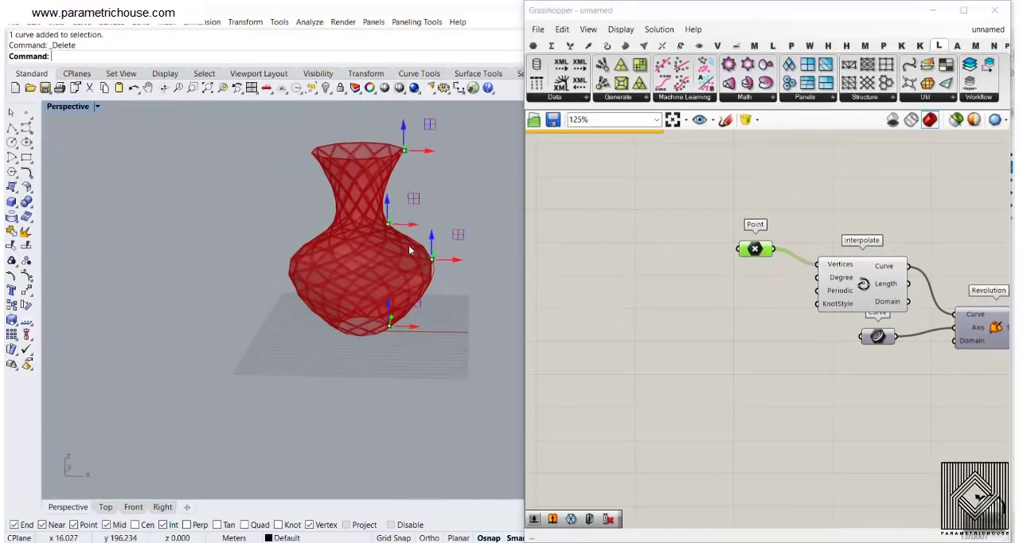
{"action": "left_click_drag", "start_coordinate": [447, 259], "coordinate": [411, 264]}
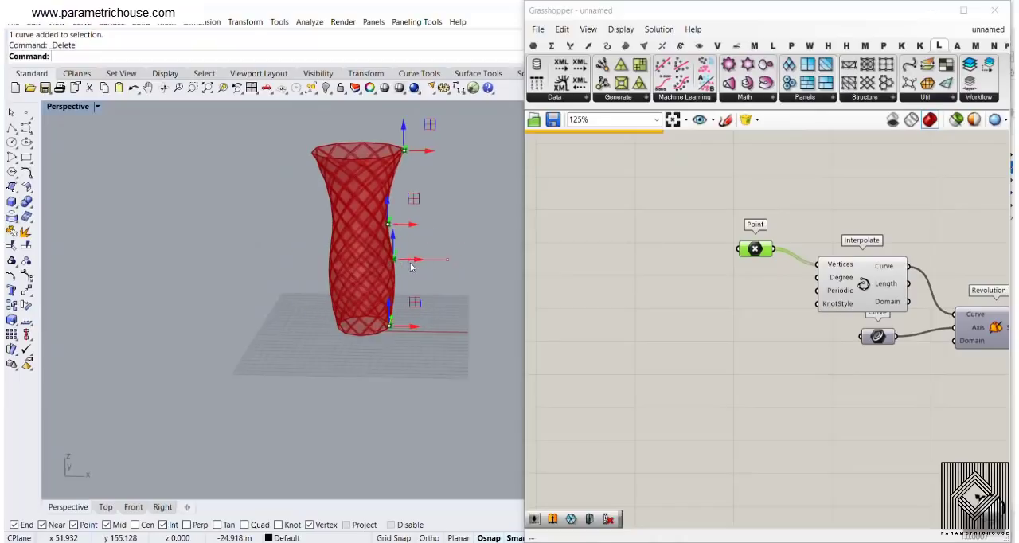
{"action": "key", "text": "ctrl+z"}
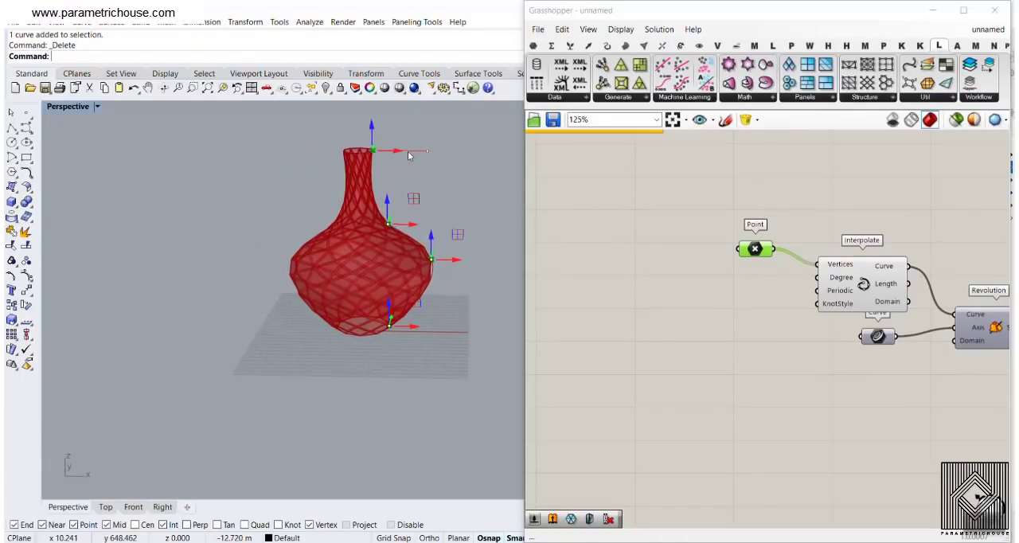
Try a barrel-shaped vase by moving the neck profile point outward, about 24 m
{"action": "scroll", "coordinate": [401, 238], "scroll_direction": "up", "scroll_amount": 4}
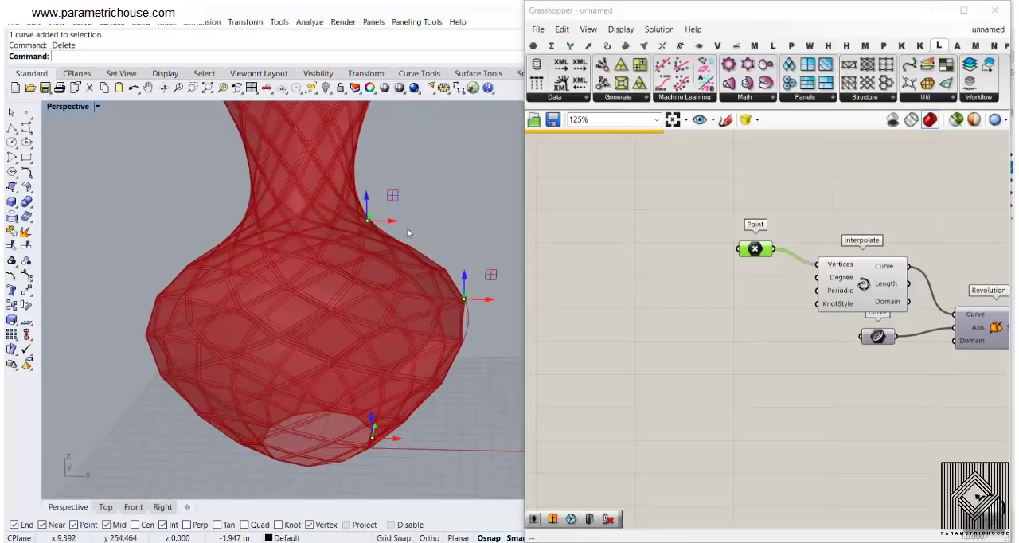
{"action": "left_click_drag", "start_coordinate": [435, 225], "coordinate": [471, 224]}
{"action": "scroll", "coordinate": [304, 311], "scroll_direction": "down", "scroll_amount": 2}
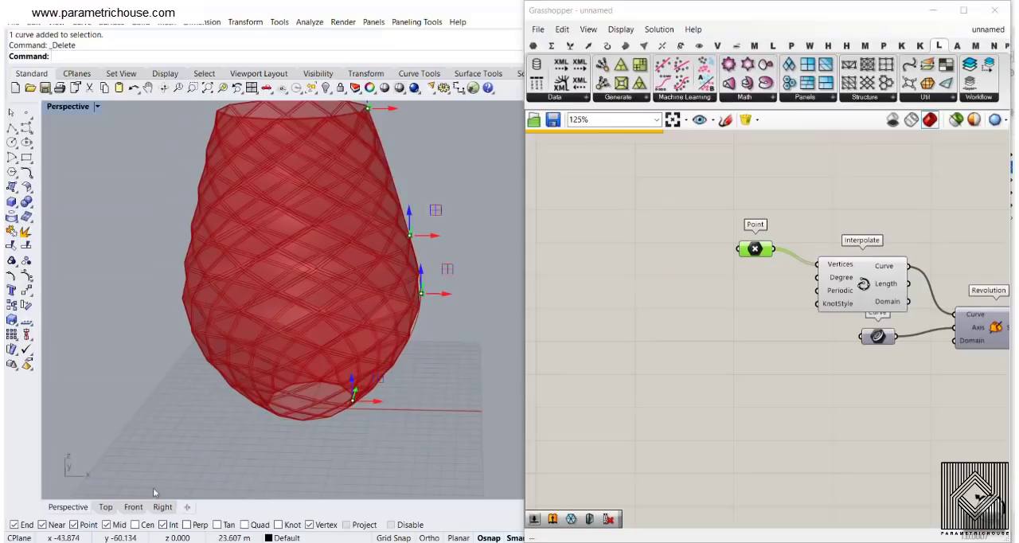
Redefine the Point parameter with four new points picked from bottom to top in the Front view, forming a dome-shaped profile
{"action": "left_click", "coordinate": [137, 508]}
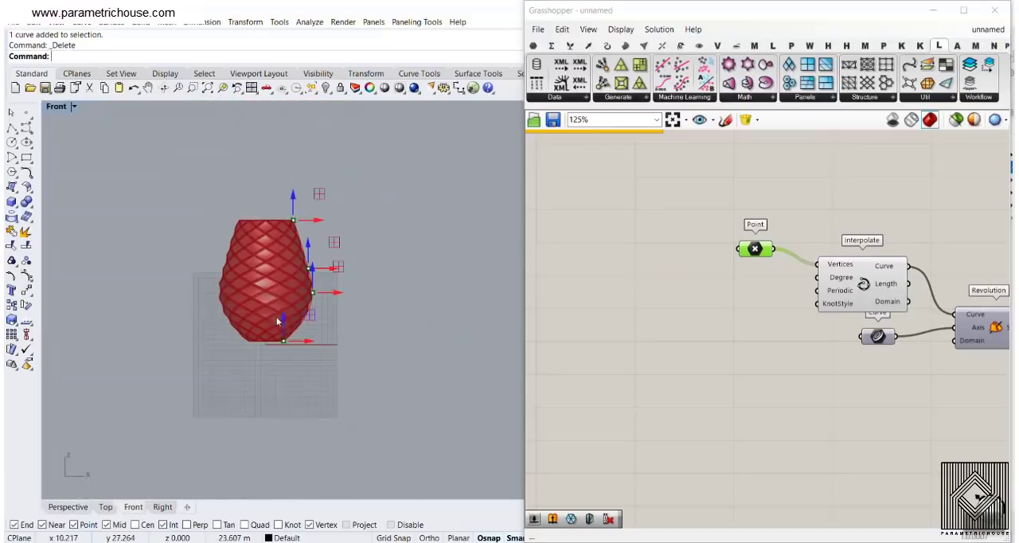
{"action": "right_click", "coordinate": [759, 249]}
{"action": "left_click", "coordinate": [799, 427]}
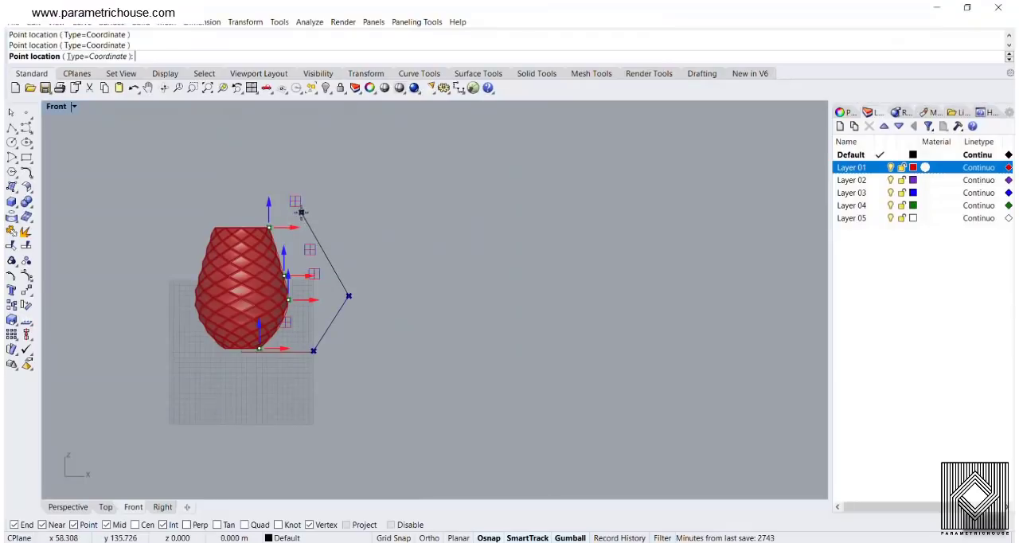
{"action": "key", "text": "Return"}
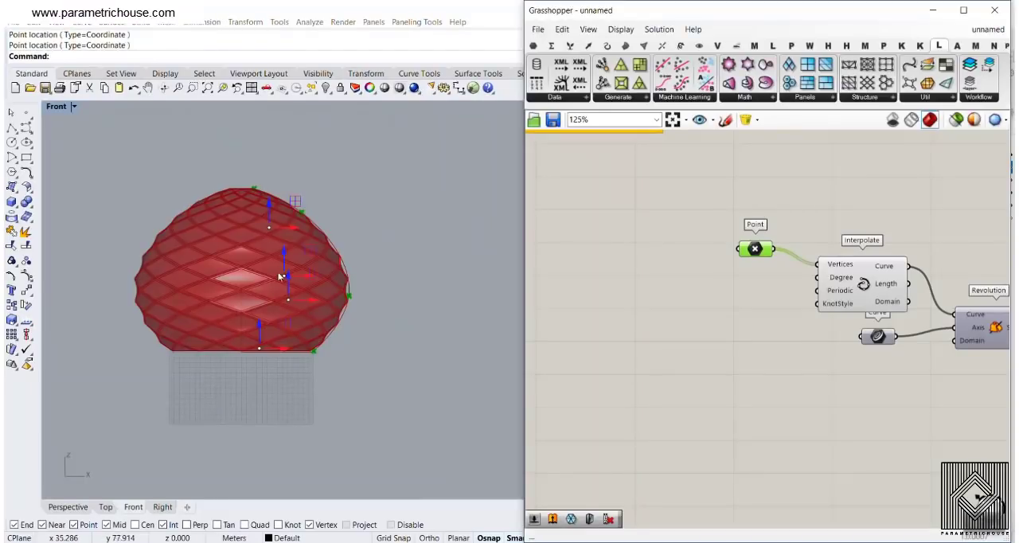
{"action": "left_click", "coordinate": [76, 508]}
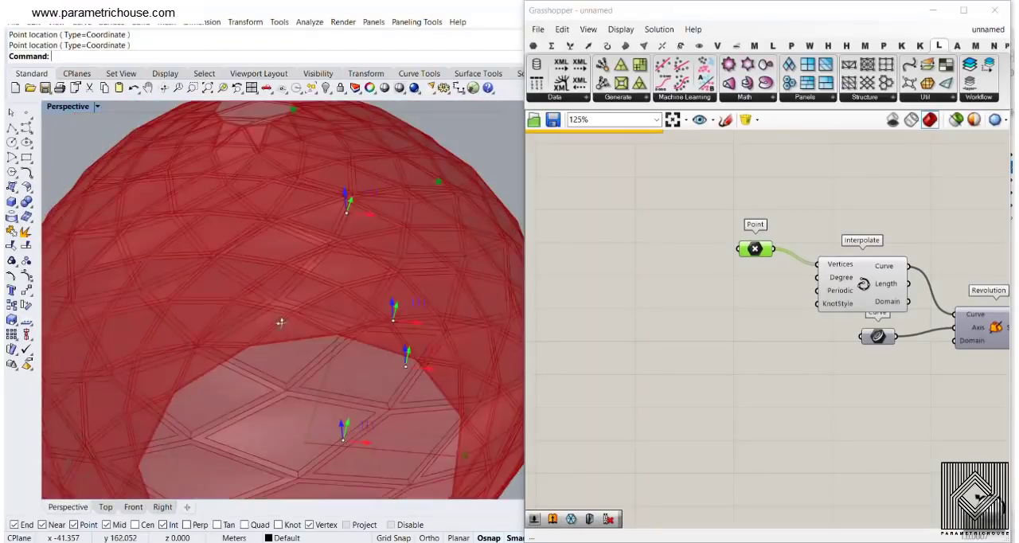
{"action": "scroll", "coordinate": [241, 297], "scroll_direction": "down", "scroll_amount": 8}
{"action": "right_click_drag", "start_coordinate": [241, 297], "coordinate": [227, 280]}
Set the Diamond Panels' U Divisions to 18 and V Divisions to 10
{"action": "right_click_drag", "start_coordinate": [955, 308], "coordinate": [718, 242]}
{"action": "scroll", "coordinate": [825, 264], "scroll_direction": "up", "scroll_amount": 4}
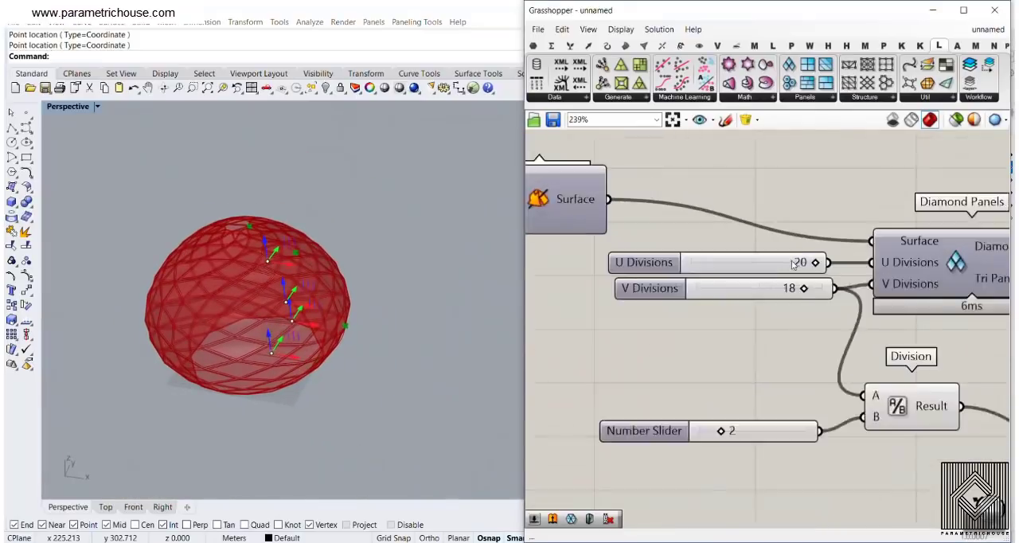
{"action": "left_click_drag", "start_coordinate": [799, 263], "coordinate": [793, 265]}
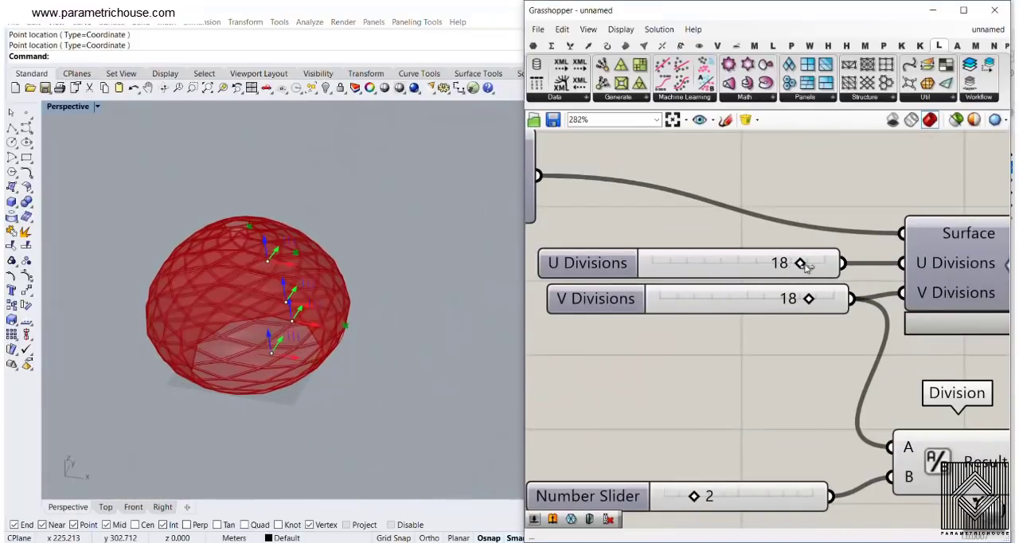
{"action": "left_click_drag", "start_coordinate": [806, 299], "coordinate": [720, 297]}
{"action": "right_click_drag", "start_coordinate": [288, 280], "coordinate": [217, 255]}
{"action": "scroll", "coordinate": [222, 340], "scroll_direction": "up", "scroll_amount": 6}
{"action": "scroll", "coordinate": [217, 255], "scroll_direction": "up", "scroll_amount": 2}
{"action": "scroll", "coordinate": [216, 253], "scroll_direction": "up", "scroll_amount": 2}
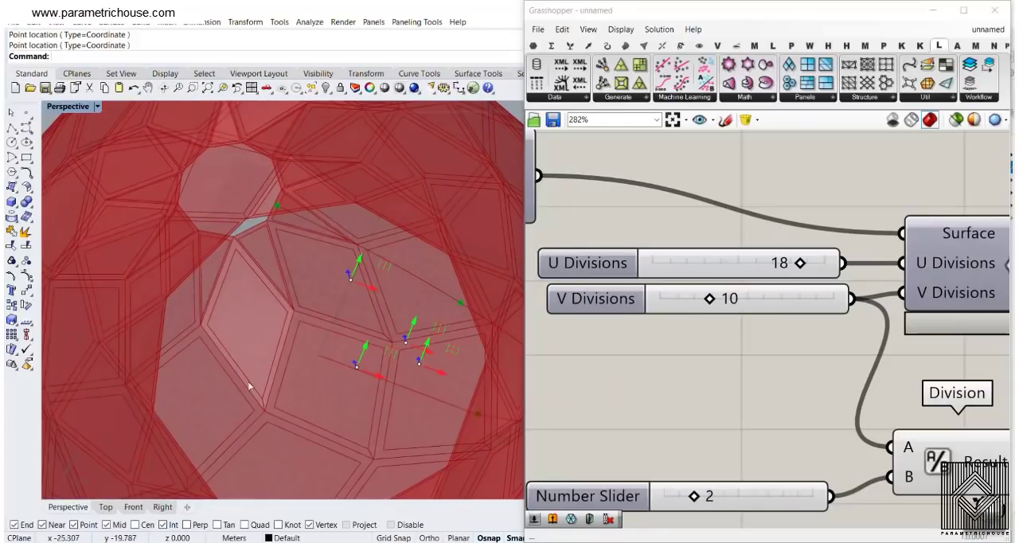
Examine the dome's diamond panels and its open base from below and from the side in the Perspective view
{"action": "right_click_drag", "start_coordinate": [250, 386], "coordinate": [253, 238]}
{"action": "scroll", "coordinate": [287, 270], "scroll_direction": "down", "scroll_amount": 4}
{"action": "right_click_drag", "start_coordinate": [298, 323], "coordinate": [308, 338]}
{"action": "scroll", "coordinate": [308, 338], "scroll_direction": "up", "scroll_amount": 6}
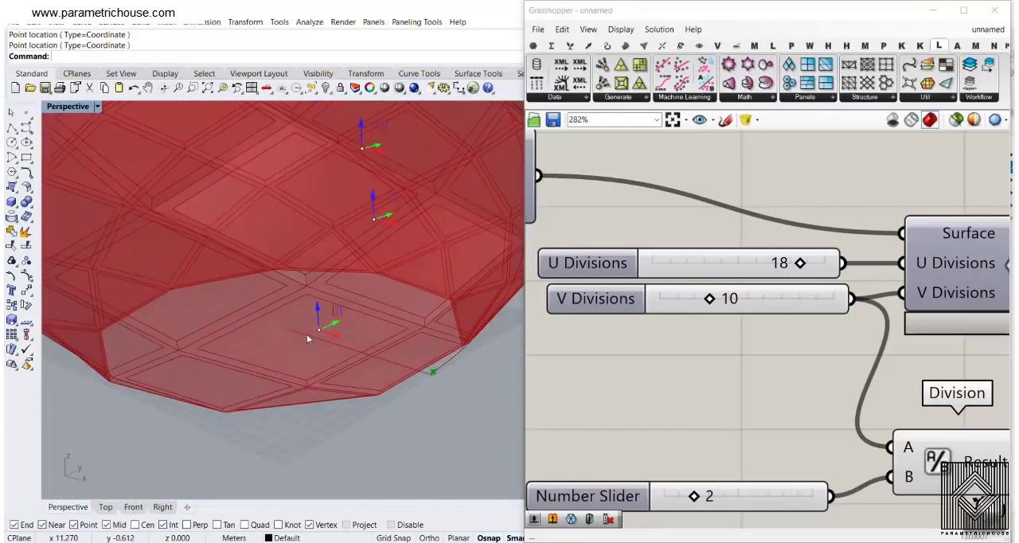
{"action": "scroll", "coordinate": [272, 286], "scroll_direction": "down", "scroll_amount": 6}
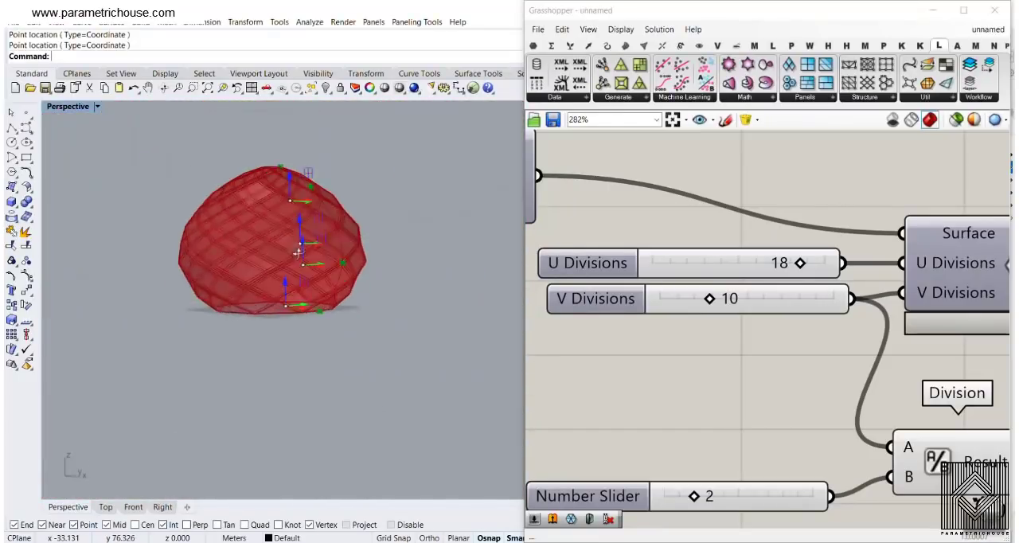
Find the Panel Frame component at the end of the definition, highlight its geometry, and inspect the framed dome around its openings
{"action": "scroll", "coordinate": [763, 230], "scroll_direction": "down", "scroll_amount": 8}
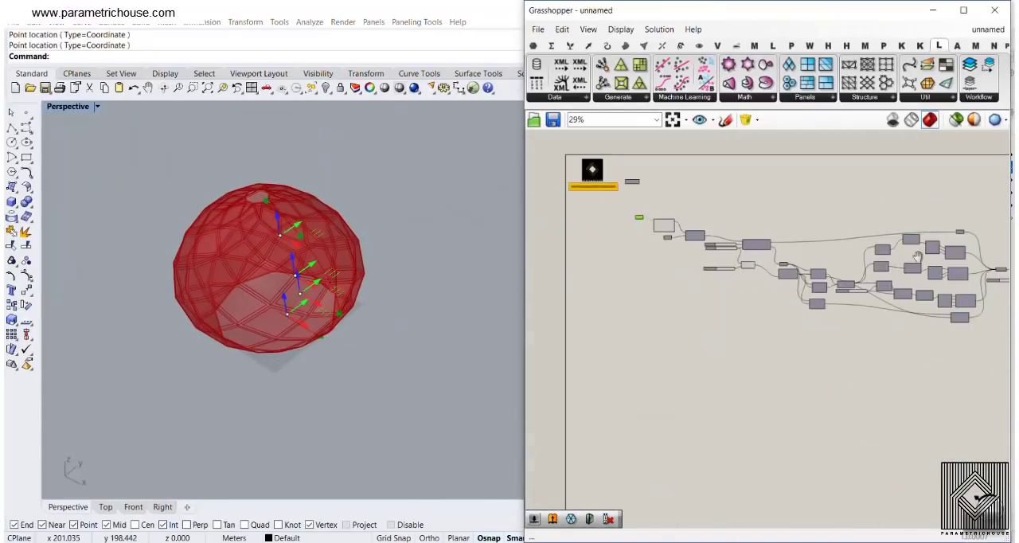
{"action": "scroll", "coordinate": [883, 276], "scroll_direction": "up", "scroll_amount": 3}
{"action": "scroll", "coordinate": [740, 245], "scroll_direction": "up", "scroll_amount": 5}
{"action": "right_click_drag", "start_coordinate": [995, 263], "coordinate": [819, 239]}
{"action": "left_click", "coordinate": [822, 226]}
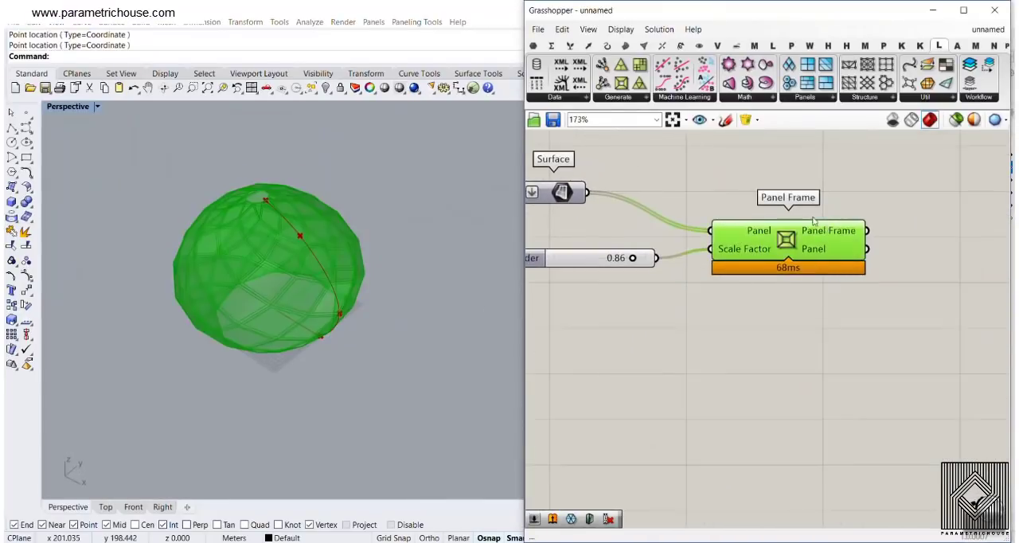
{"action": "left_click", "coordinate": [794, 297]}
{"action": "scroll", "coordinate": [252, 289], "scroll_direction": "up", "scroll_amount": 4}
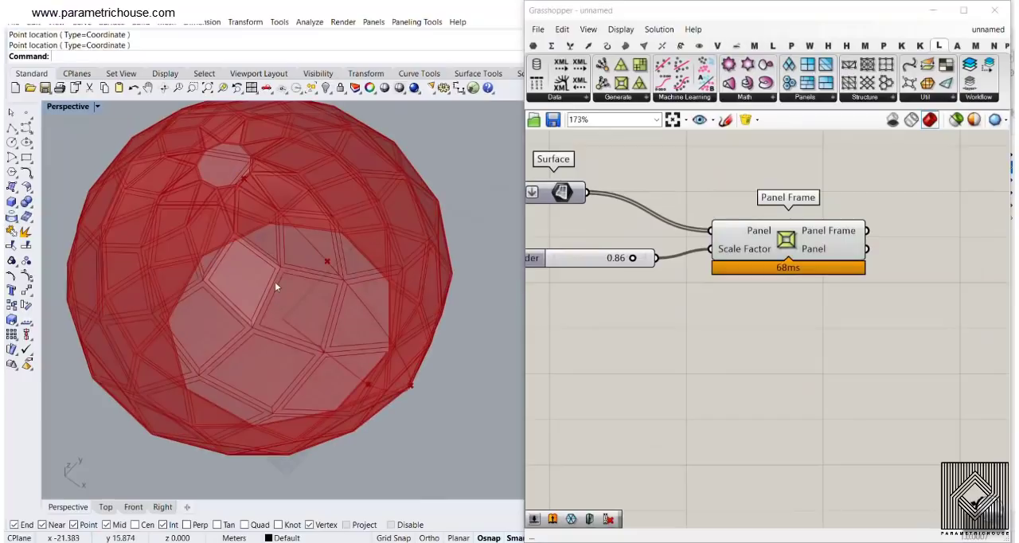
{"action": "scroll", "coordinate": [274, 278], "scroll_direction": "down", "scroll_amount": 2}
{"action": "right_click_drag", "start_coordinate": [274, 277], "coordinate": [323, 309]}
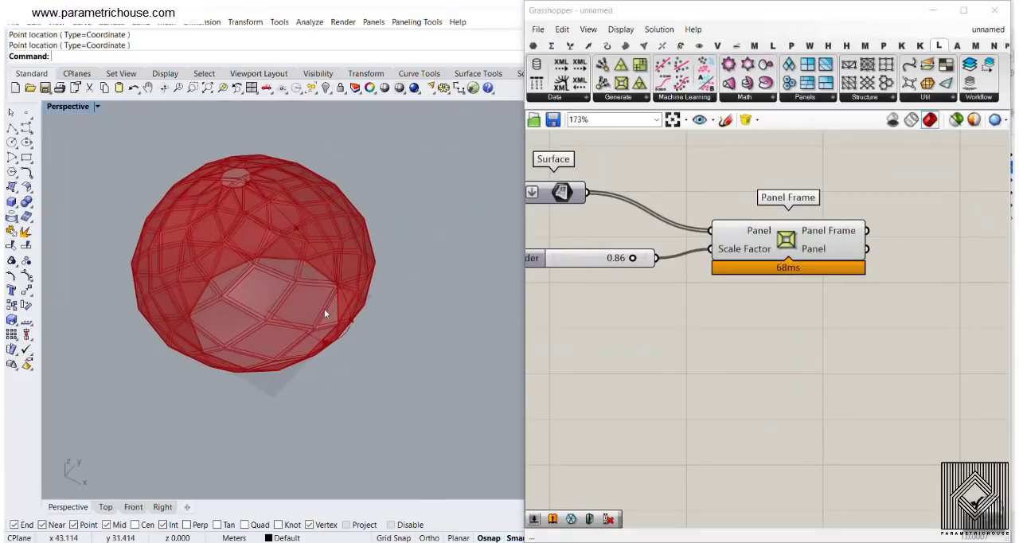